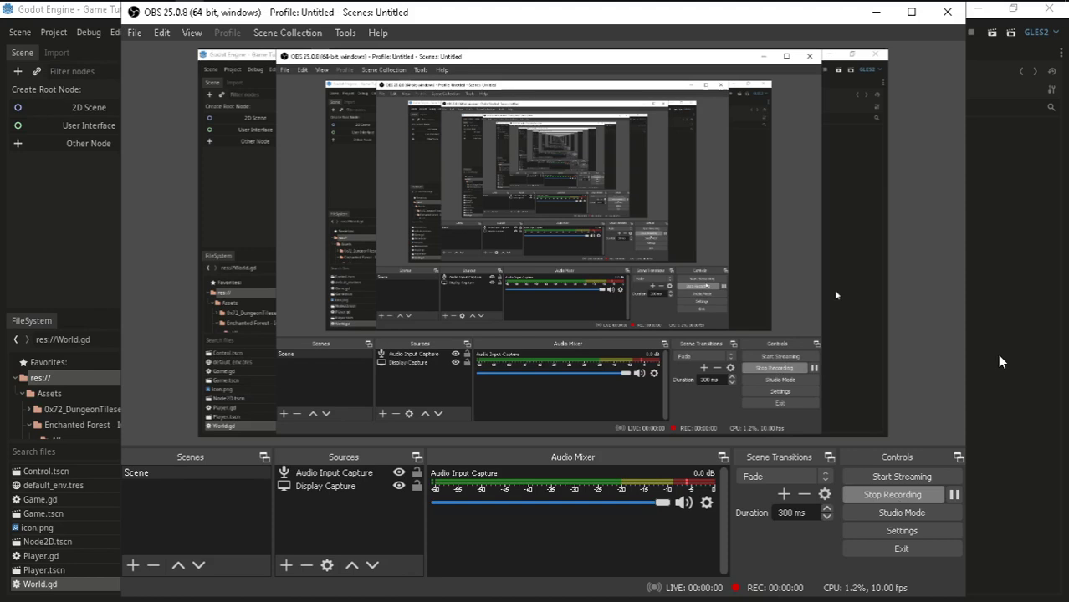
# Bring the Godot editor window with the Game Tutorial project into focus.
pyautogui.click(1022, 349)
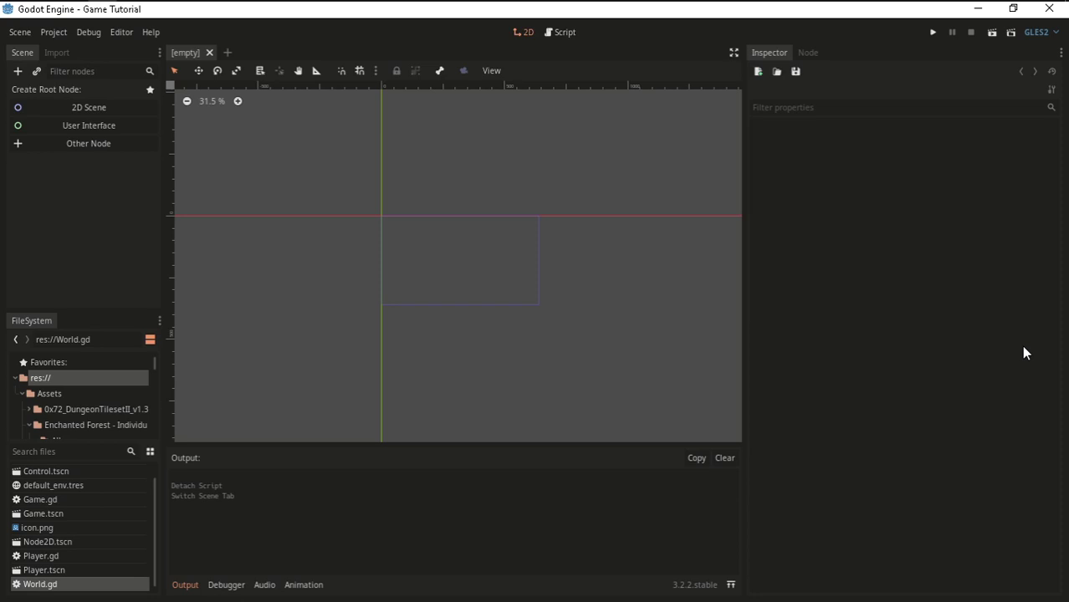
# Create a Node2D root node and attach a new script, Node2D.gd.
pyautogui.click(559, 33)
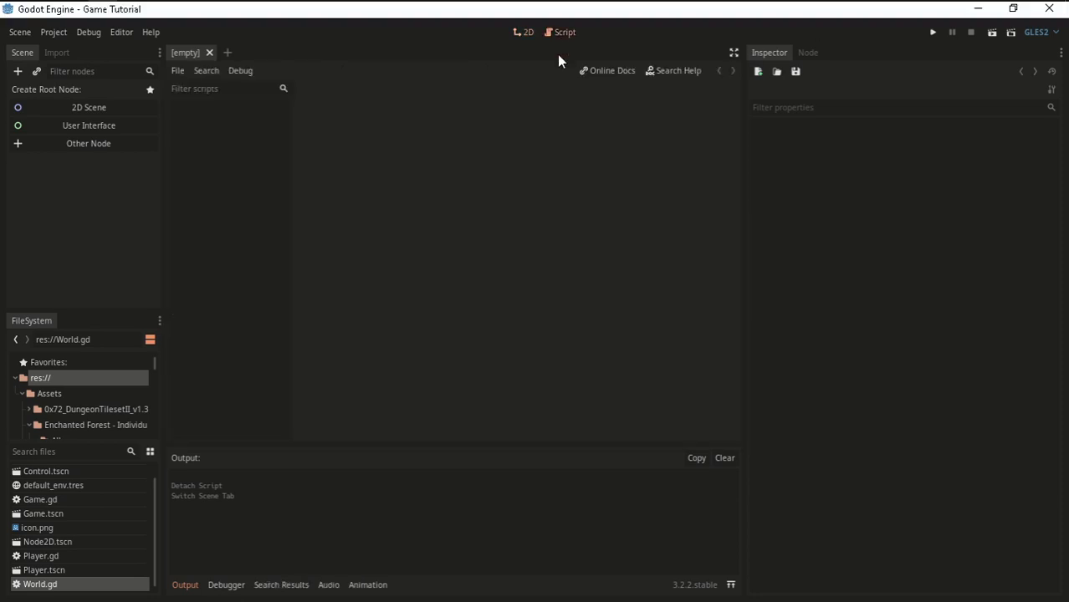
pyautogui.click(78, 107)
pyautogui.rightClick(48, 94)
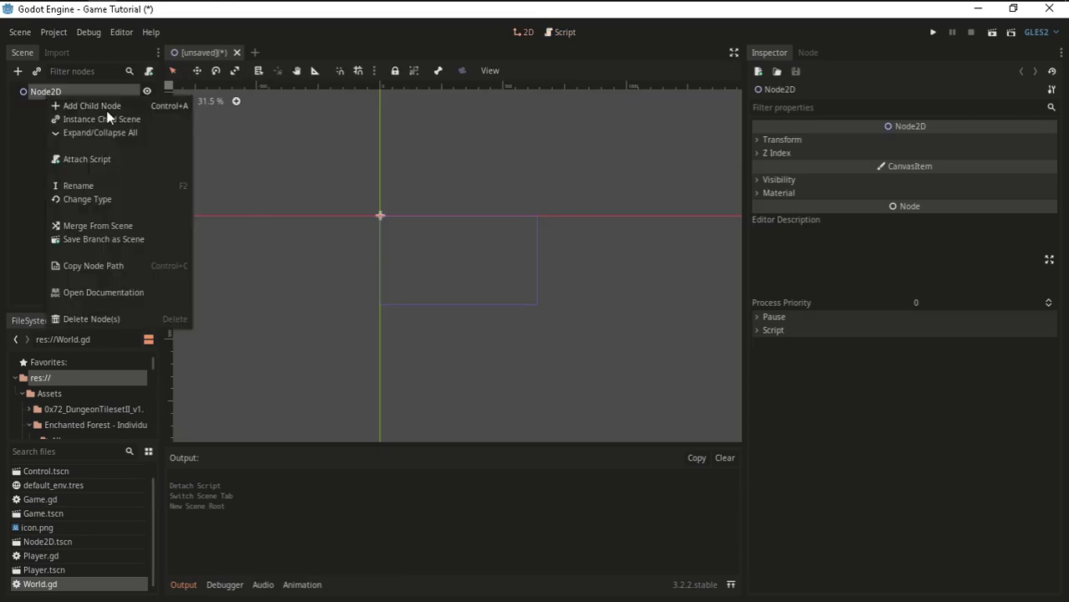
pyautogui.click(98, 160)
pyautogui.click(491, 392)
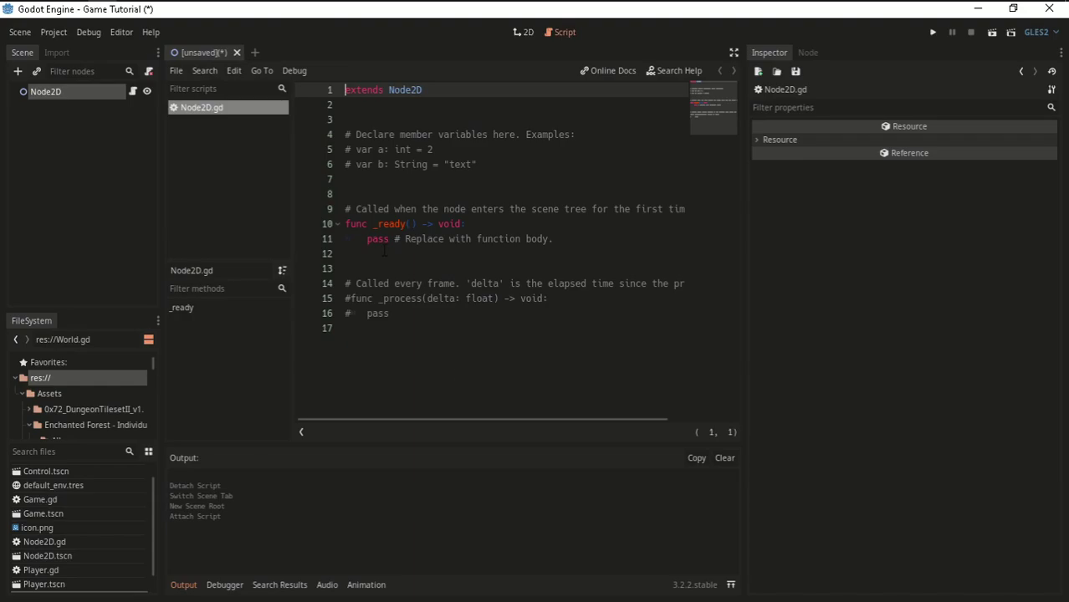
# Open a blank first line in the script and save the scene as Node2D.tscn, overwriting it.
pyautogui.press('Return')
pyautogui.press('Up')
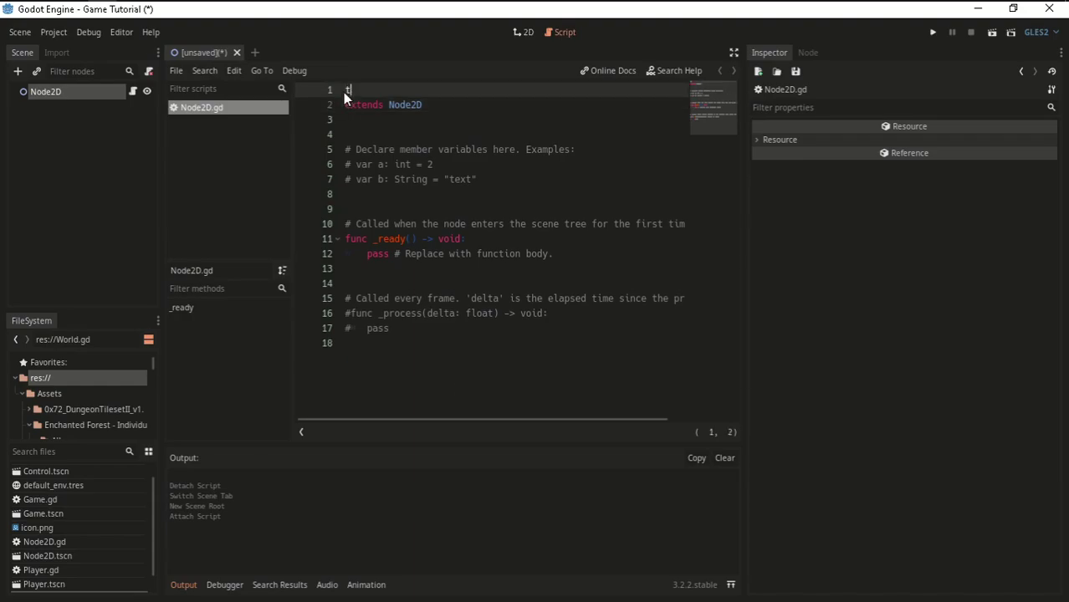
pyautogui.hotkey('ctrl', 's')
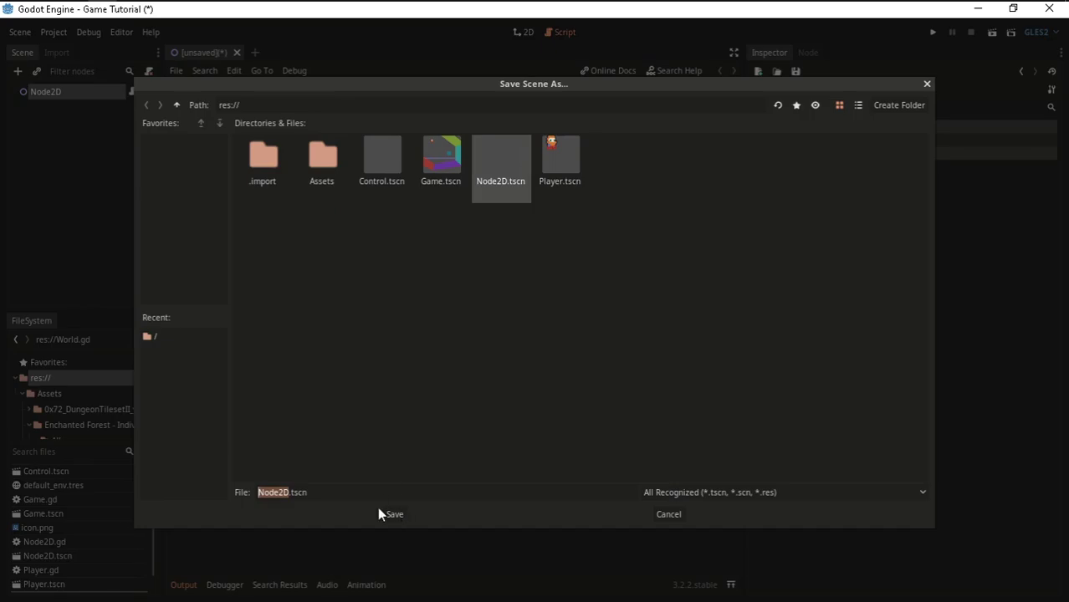
pyautogui.click(389, 512)
pyautogui.click(502, 328)
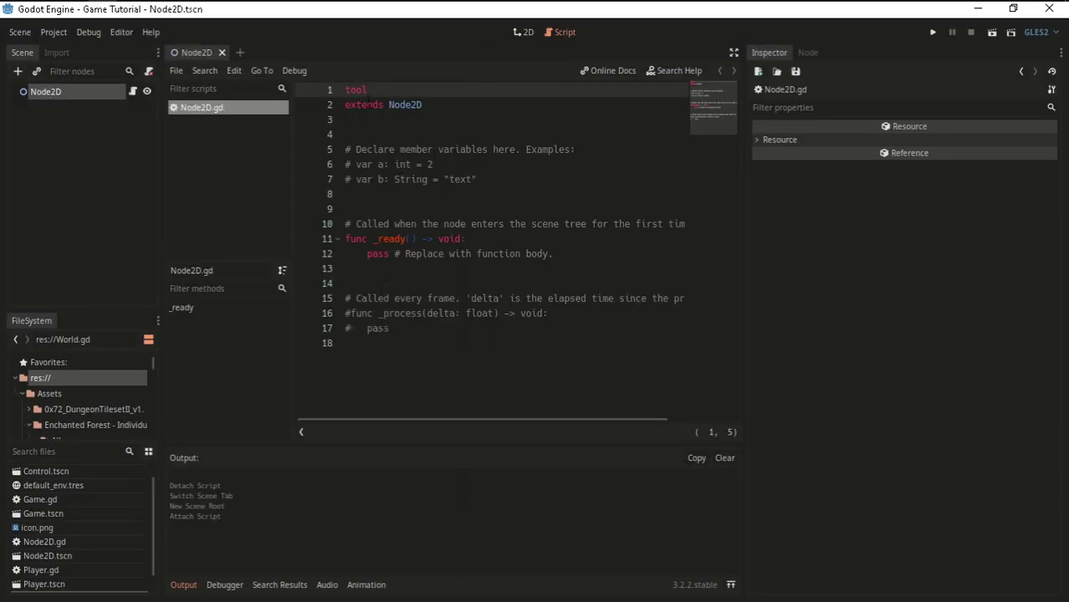
# Check the 'tool' line, then flip between Node2D.gd and the 2D scene view.
pyautogui.moveTo(367, 90); pyautogui.dragTo(327, 88)
pyautogui.click(407, 240)
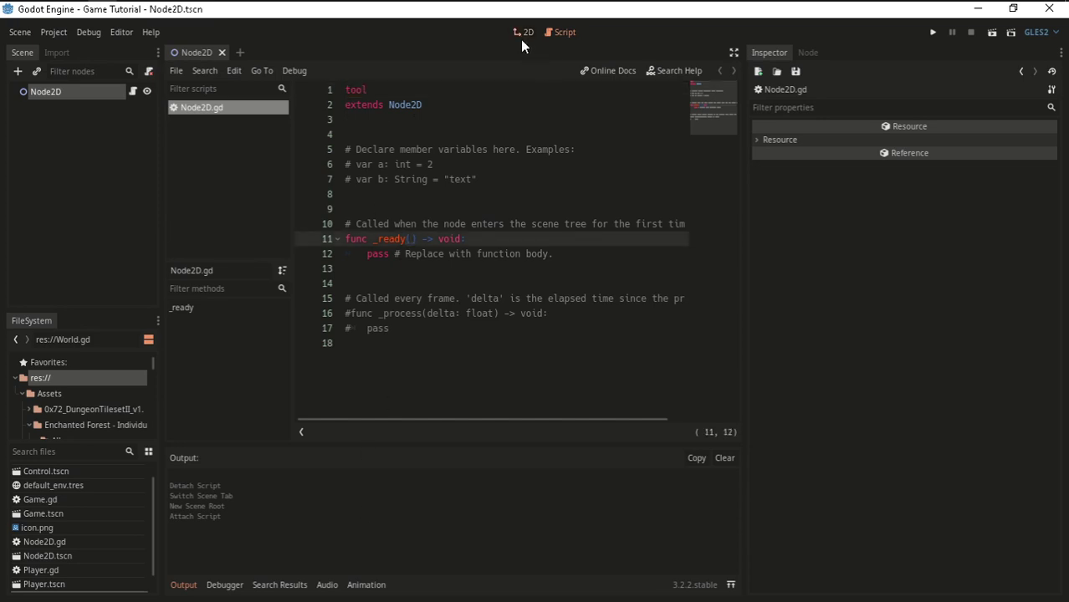
pyautogui.click(524, 33)
pyautogui.click(566, 32)
pyautogui.click(524, 31)
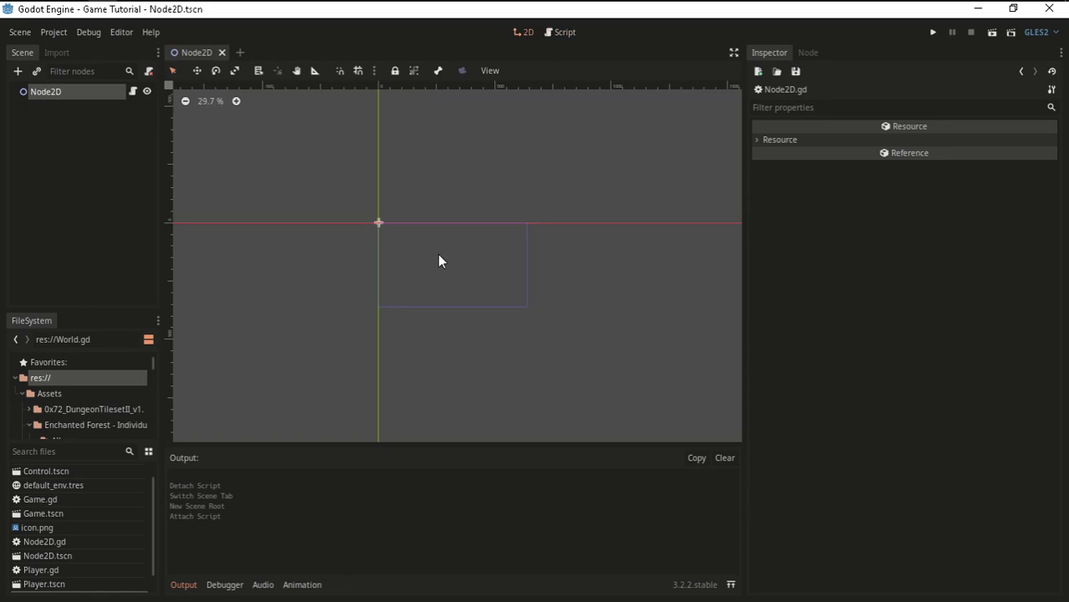
pyautogui.scroll(3, 406, 255)
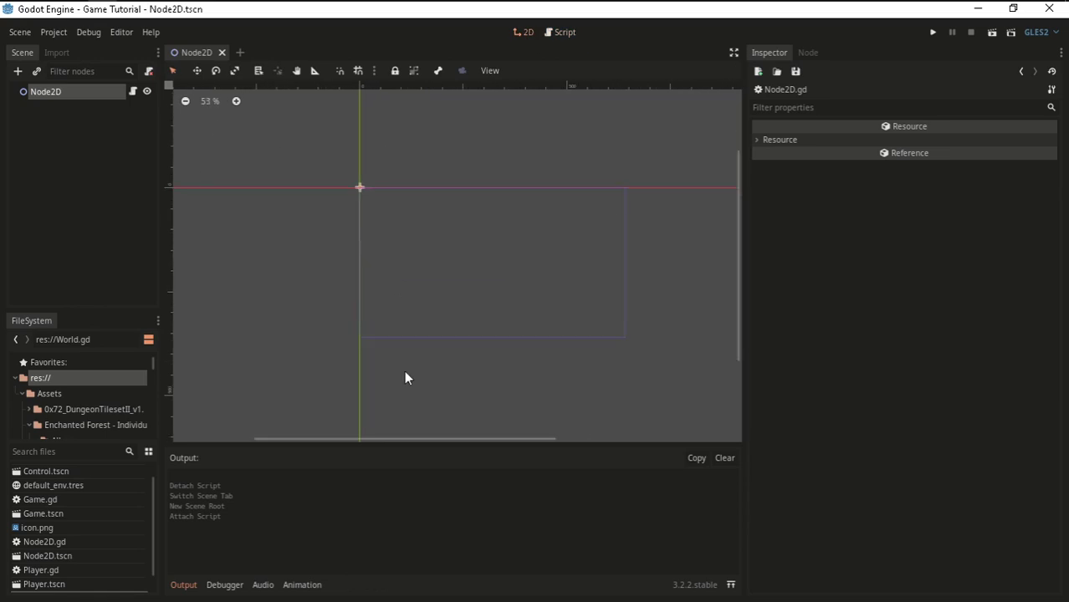
pyautogui.click(563, 34)
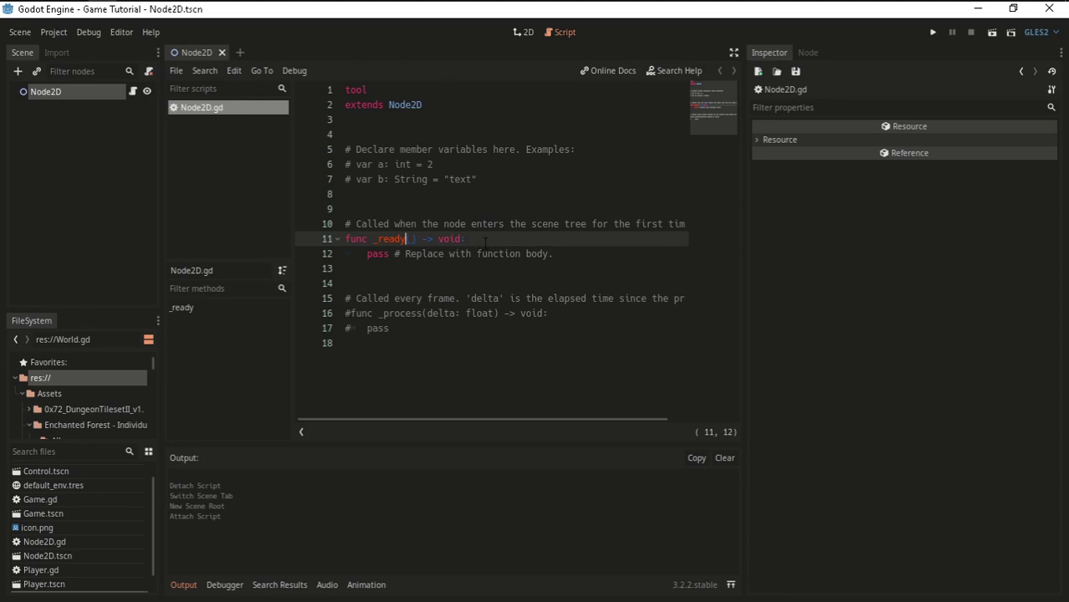
pyautogui.click(466, 239)
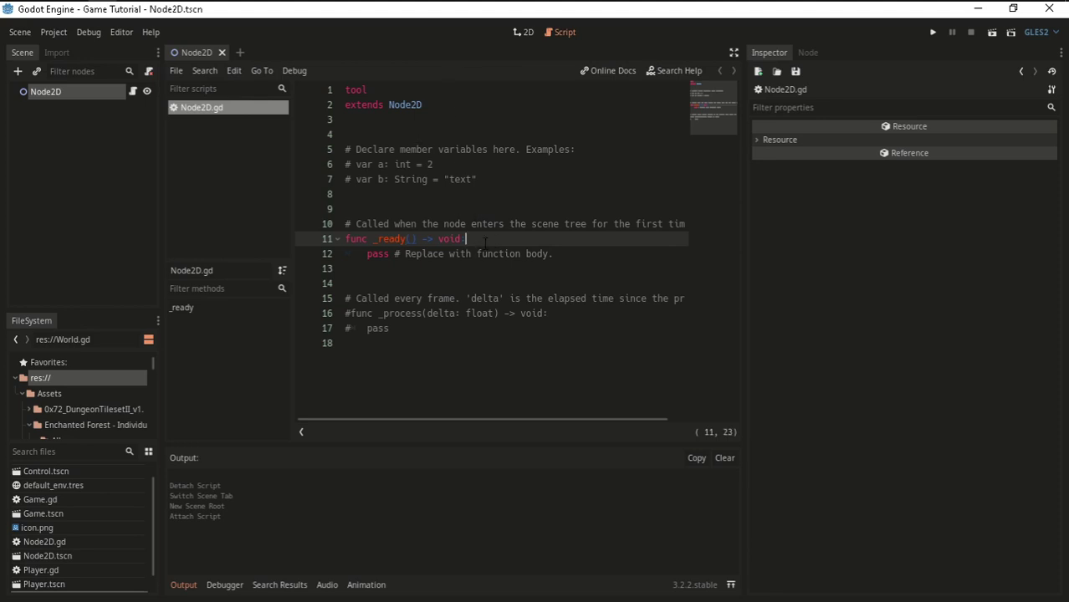
pyautogui.click(522, 32)
pyautogui.scroll(1, 433, 147)
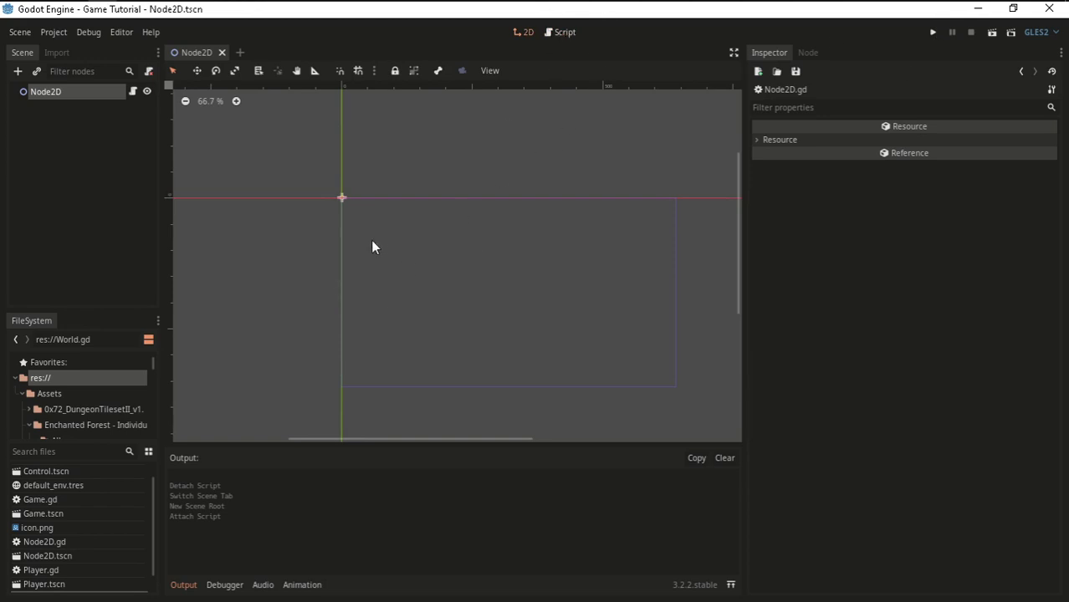
pyautogui.hscroll(2, 390, 284)
pyautogui.scroll(-1, 425, 351)
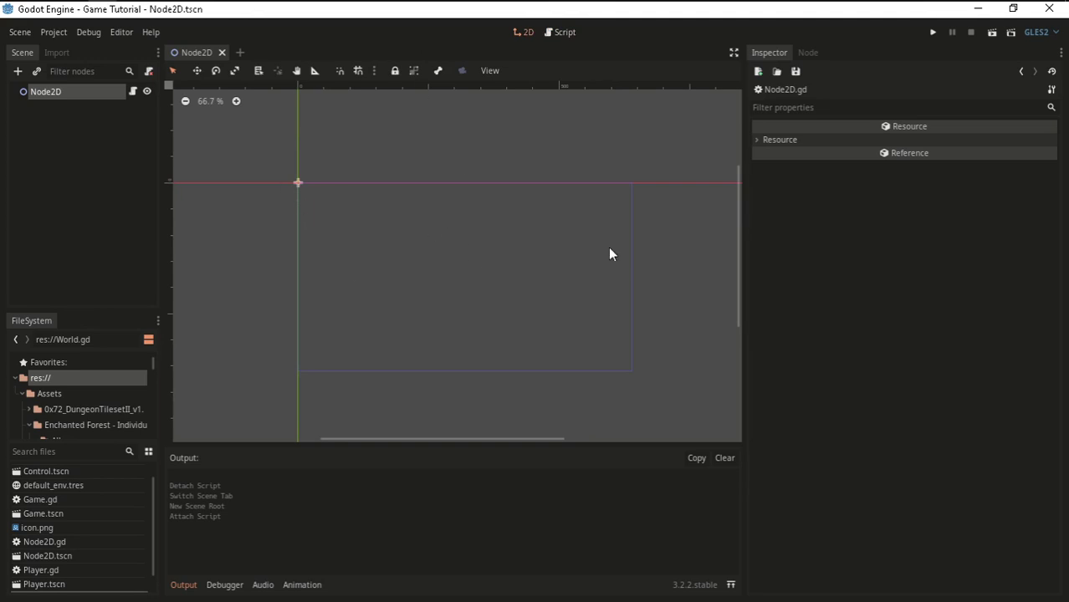
pyautogui.scroll(1, 586, 244)
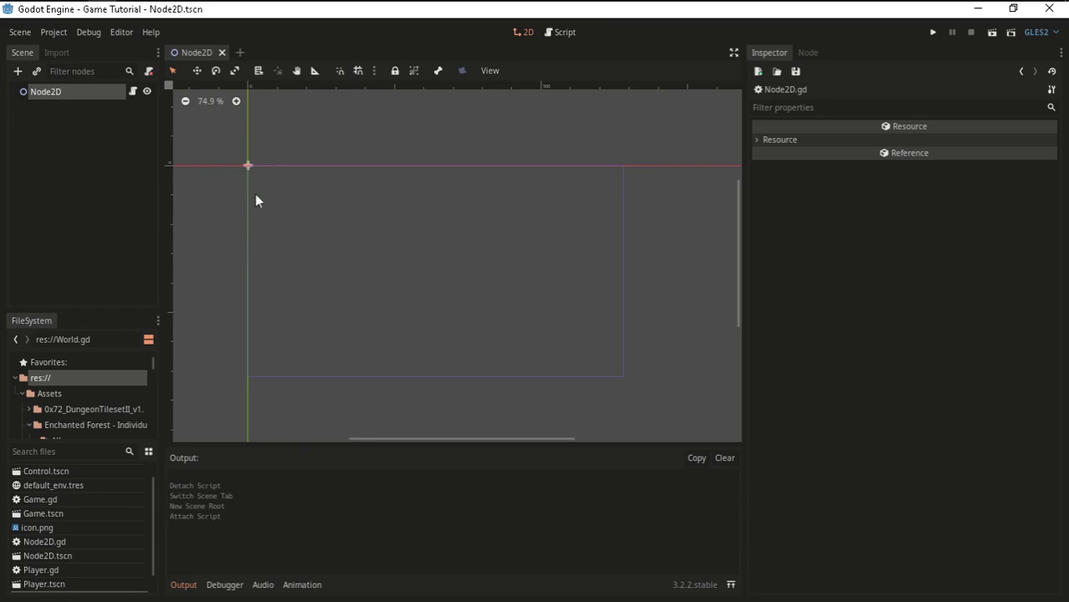
pyautogui.hscroll(1, 276, 194)
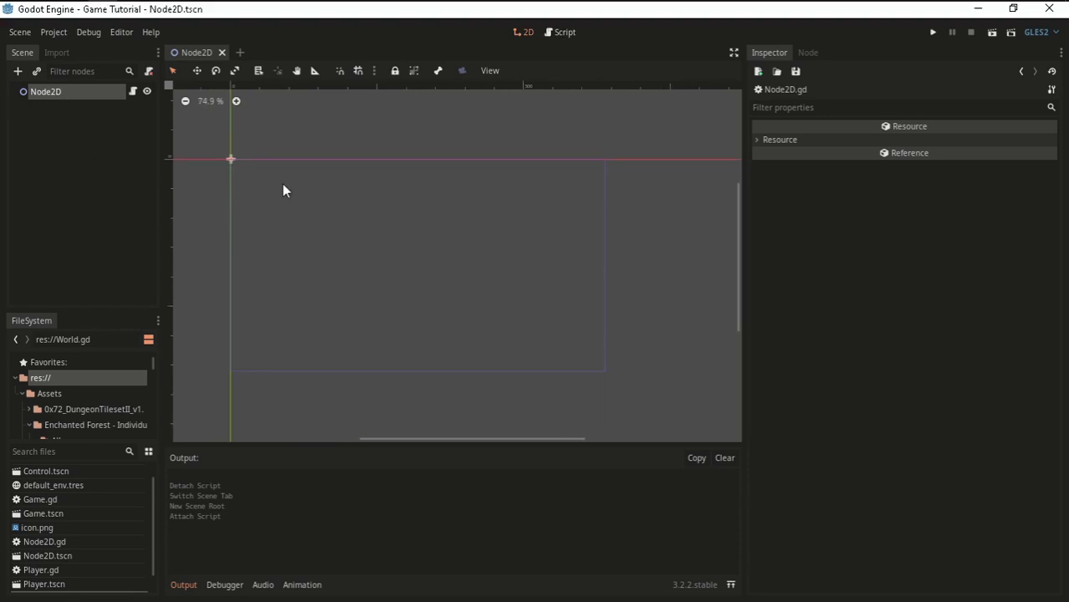
# Delete the template's example member-variable and _ready description comments from Node2D.gd.
pyautogui.click(561, 34)
pyautogui.click(359, 119)
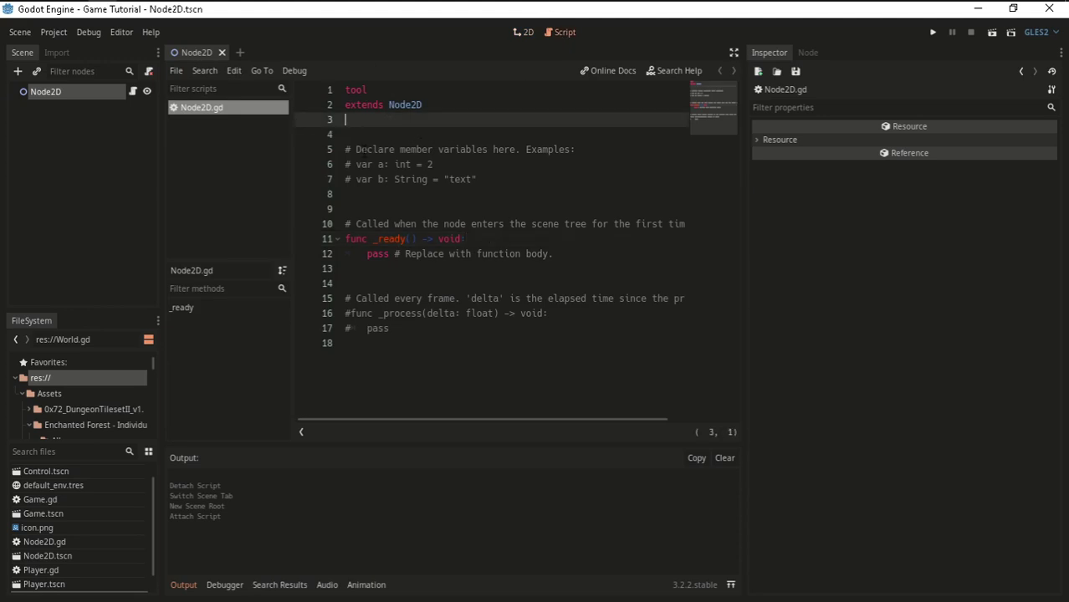
pyautogui.moveTo(346, 194); pyautogui.dragTo(346, 149)
pyautogui.press('BackSpace')
pyautogui.moveTo(548, 179); pyautogui.dragTo(283, 144)
pyautogui.press('BackSpace')
pyautogui.press('BackSpace')
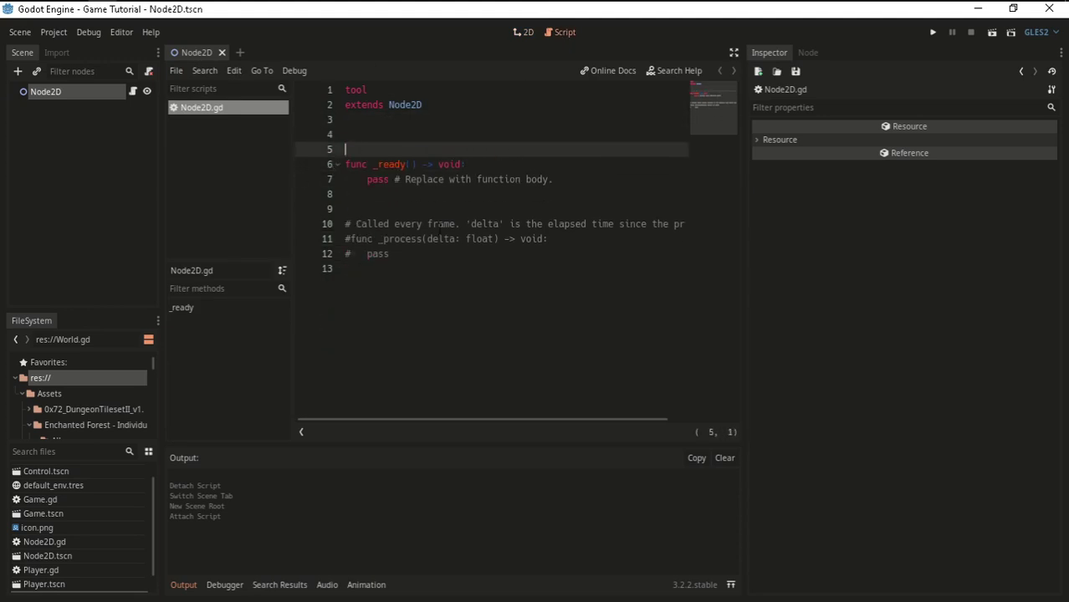
# Review the _ready and _process code, leaving the caret after the _ready signature.
pyautogui.moveTo(345, 269); pyautogui.dragTo(279, 216)
pyautogui.click(345, 268)
pyautogui.click(412, 165)
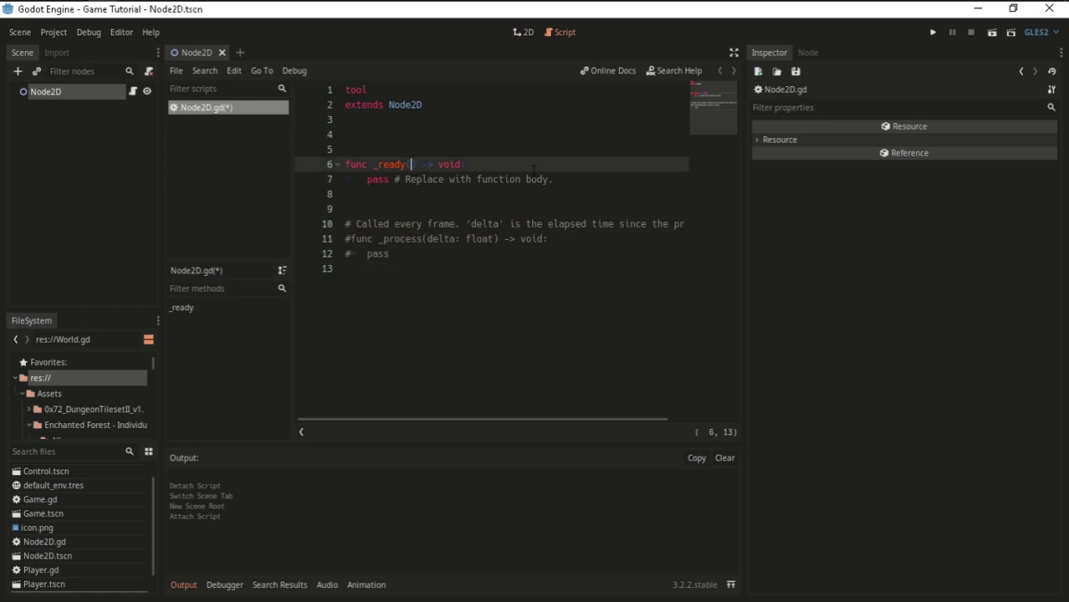
pyautogui.moveTo(552, 179); pyautogui.dragTo(366, 180)
pyautogui.click(523, 32)
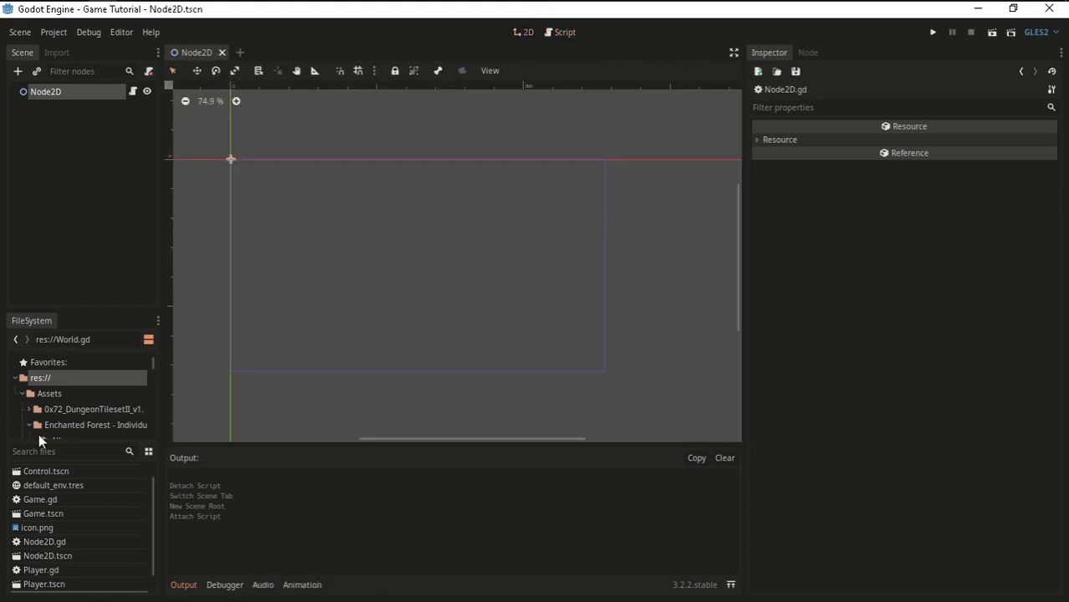
pyautogui.click(562, 32)
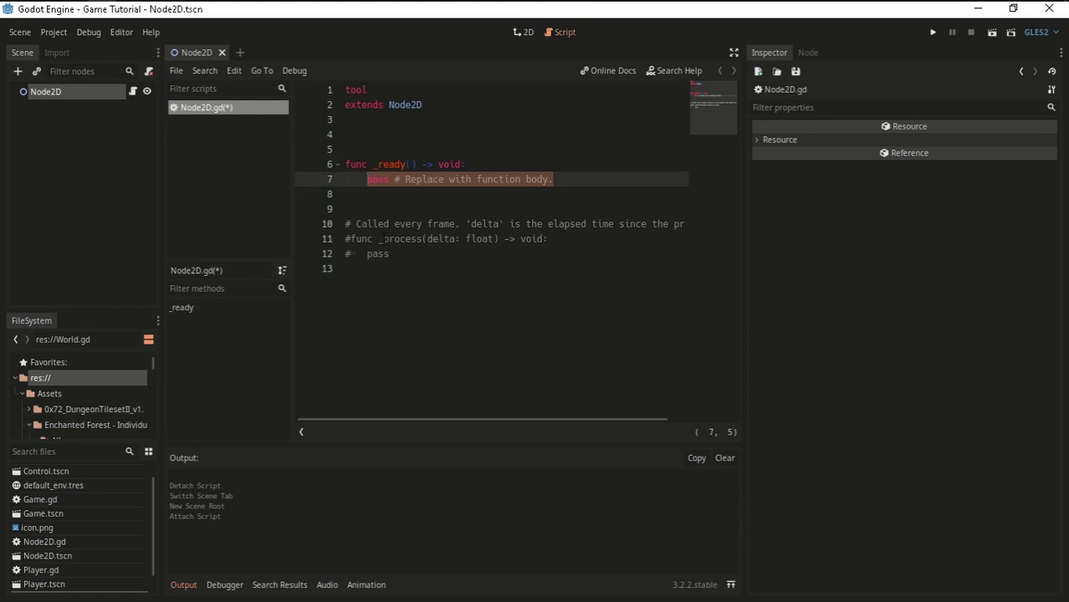
pyautogui.moveTo(355, 239); pyautogui.dragTo(548, 224)
pyautogui.click(433, 266)
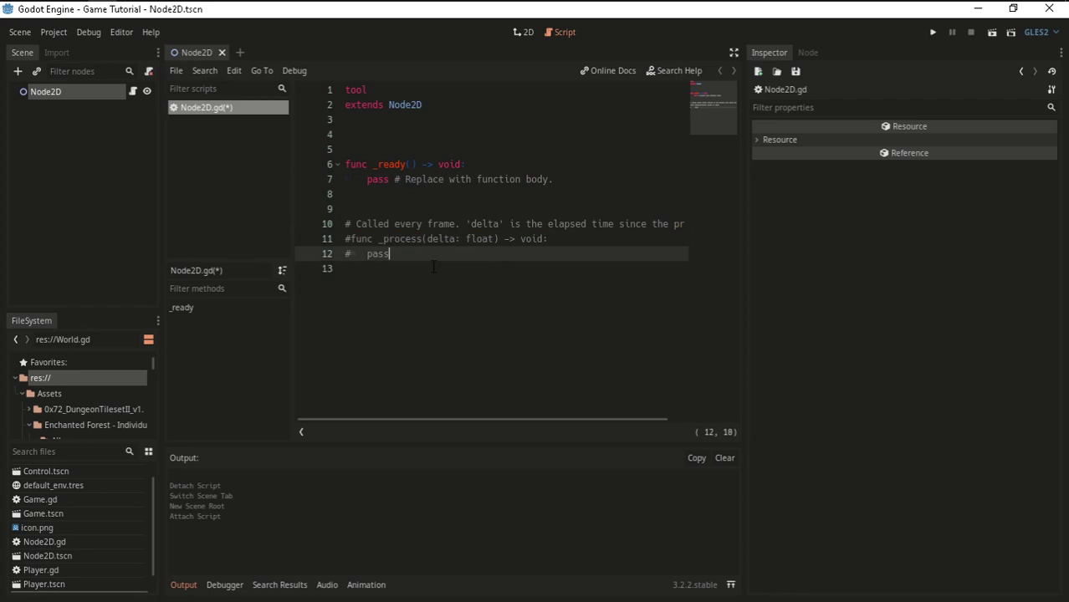
pyautogui.click(491, 167)
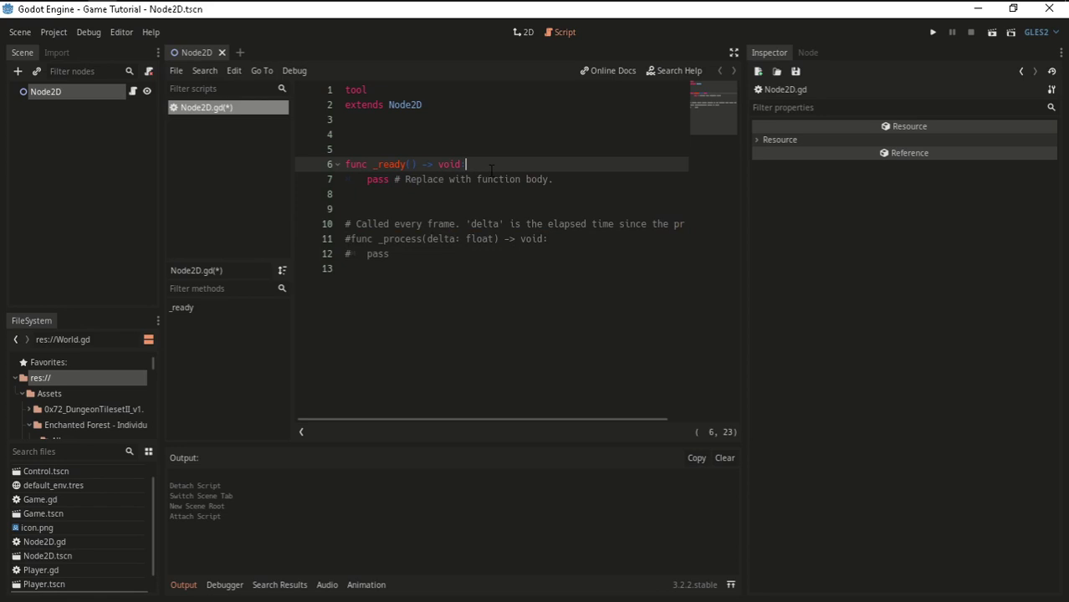
# Add an 'if Engine.editor_hint:' branch with a pass body inside _ready.
pyautogui.press('Return')
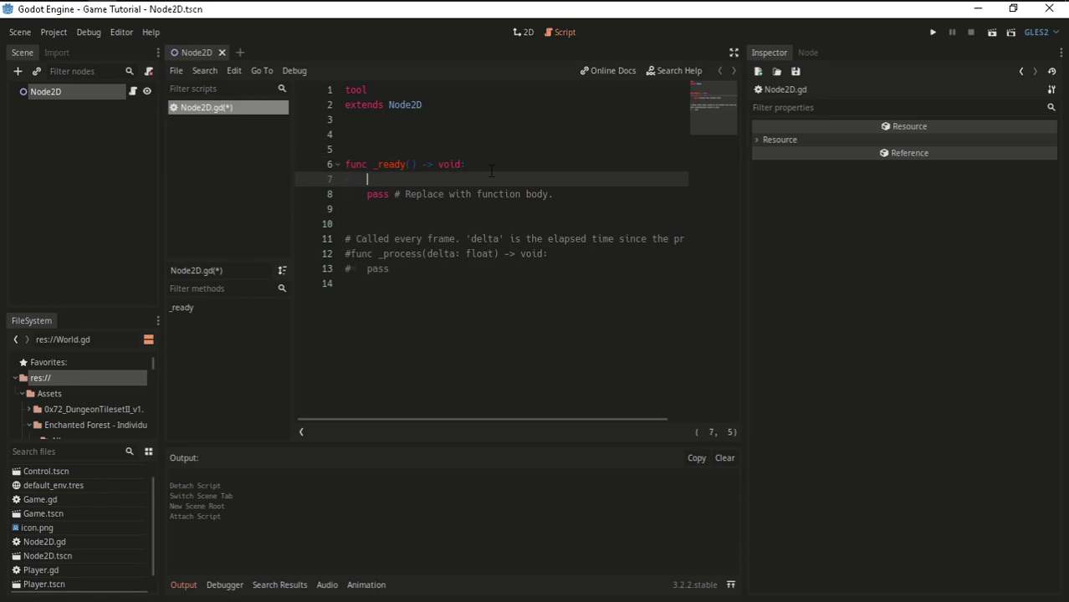
pyautogui.write('if ')
pyautogui.write('Eng')
pyautogui.write('ine.edito')
pyautogui.write('r_hint')
pyautogui.write(':')
pyautogui.press('Return')
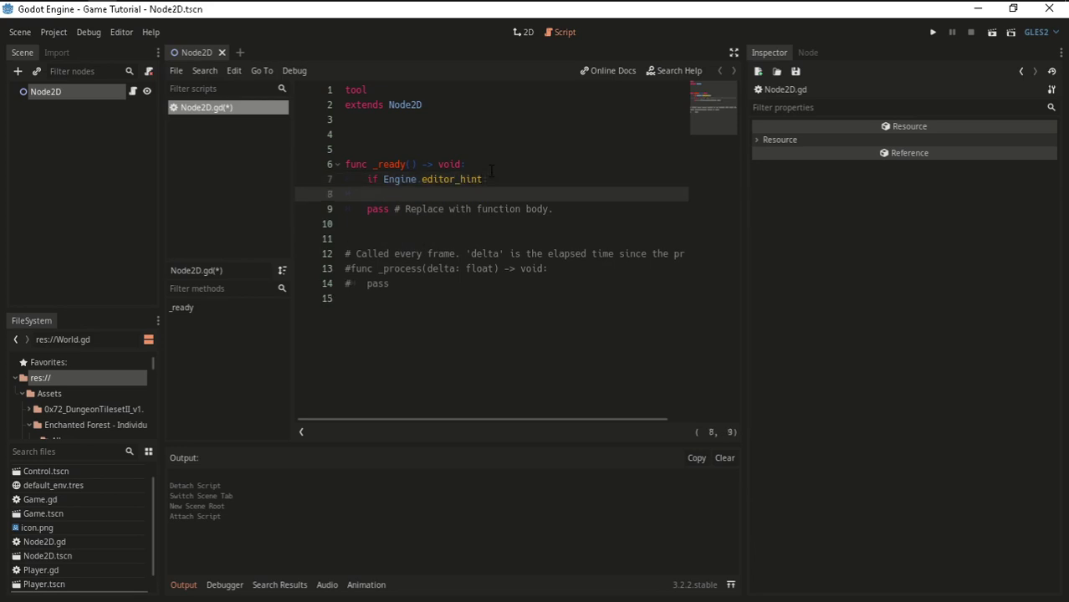
pyautogui.write('pass')
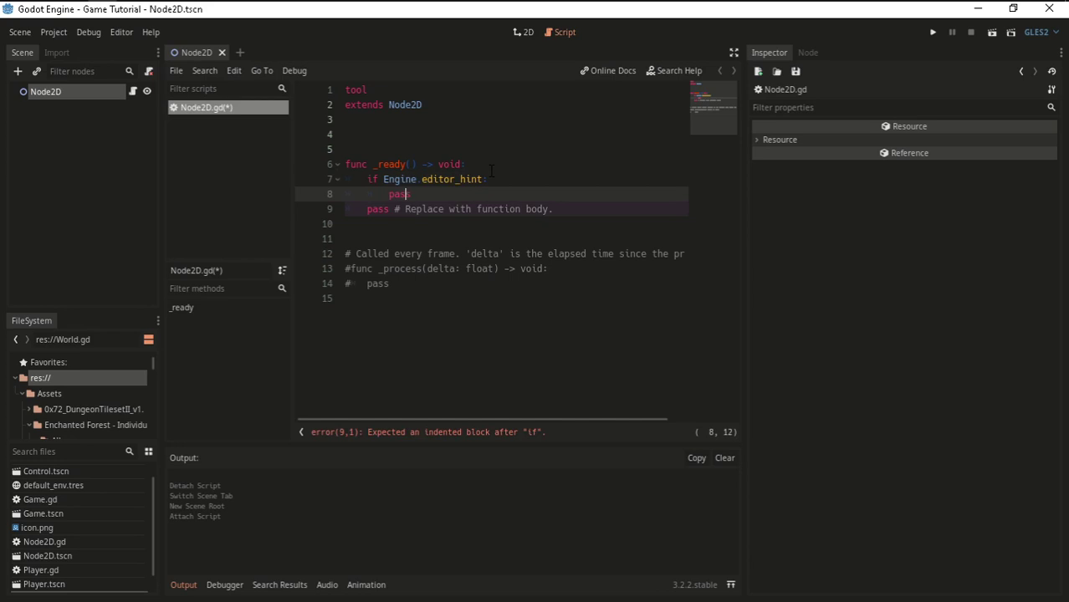
# Add a comment above the editor_hint branch noting it runs in the editor only.
pyautogui.press('Up')
pyautogui.press('Home')
pyautogui.press('Return')
pyautogui.press('Up')
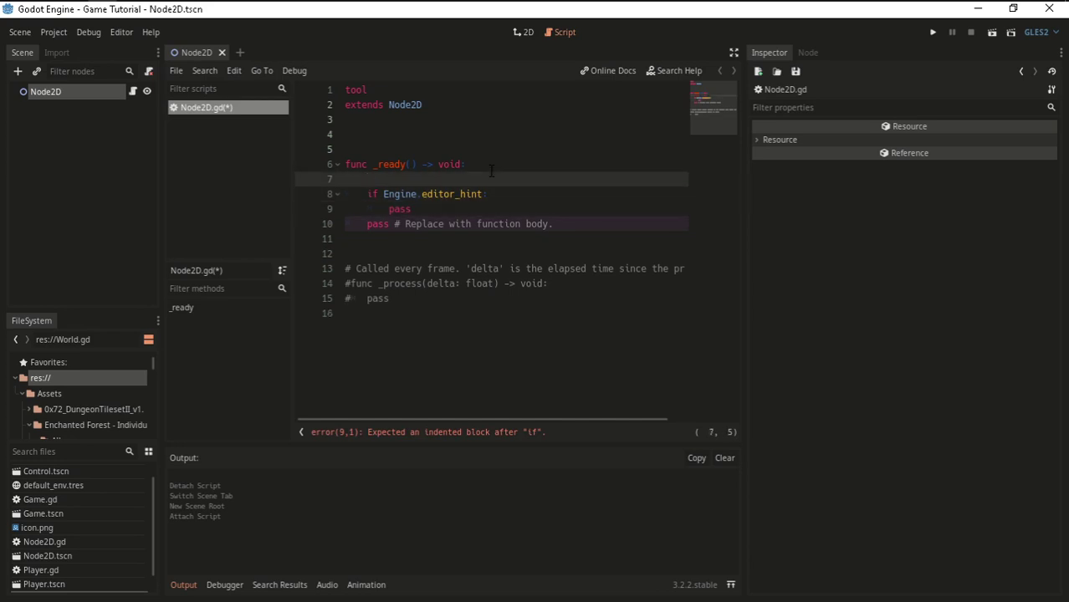
pyautogui.write('# edi')
pyautogui.write('roe')
pyautogui.press('BackSpace')
pyautogui.press('BackSpace')
pyautogui.press('BackSpace')
pyautogui.write('tor code ')
pyautogui.write('only')
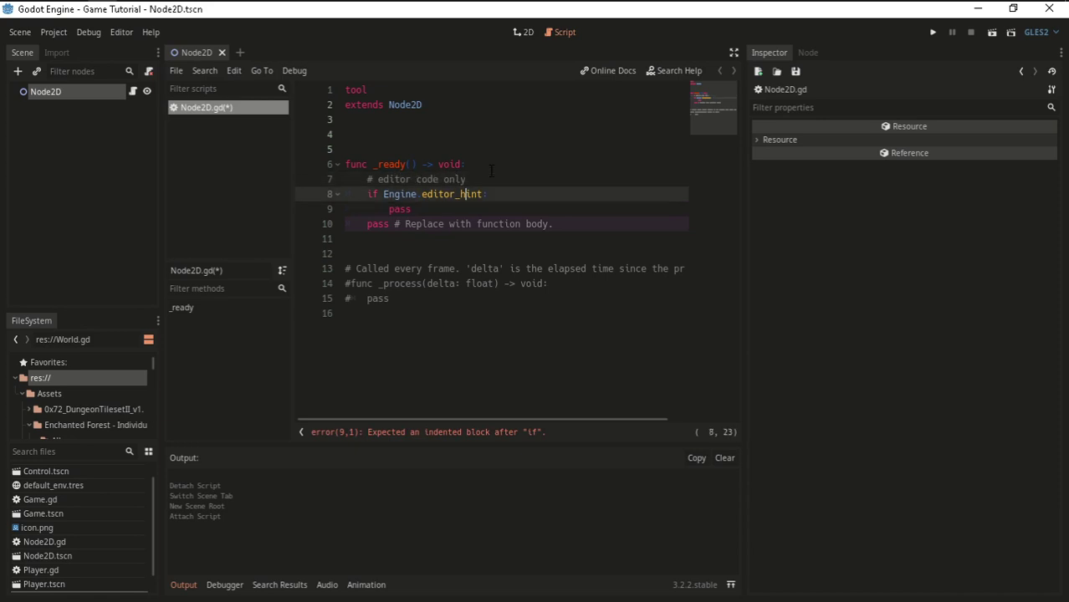
pyautogui.press('Left')
pyautogui.press('Left')
pyautogui.press('Left')
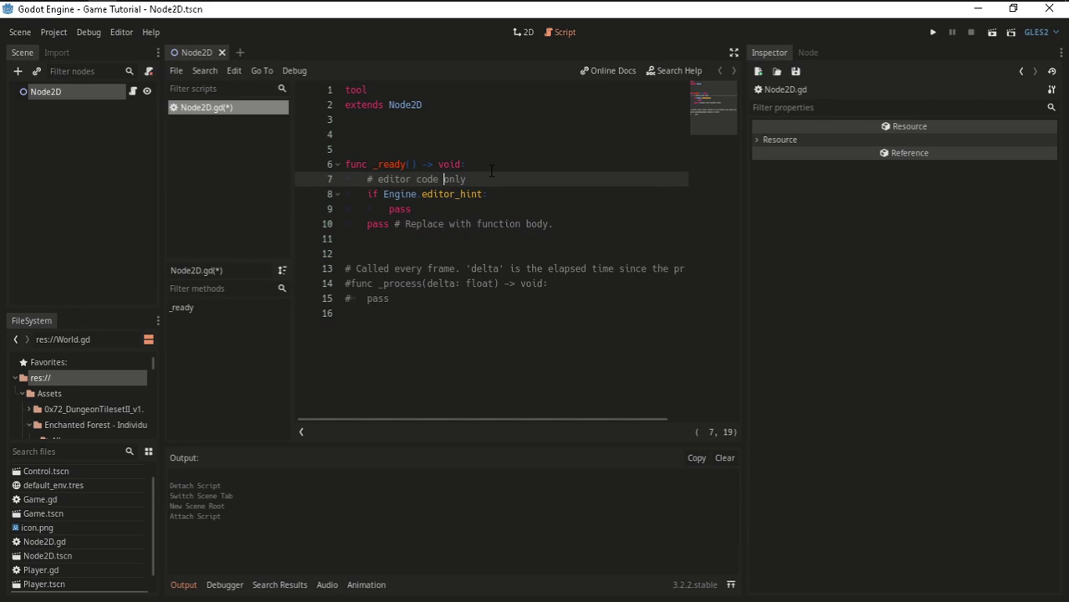
pyautogui.press('BackSpace')
pyautogui.press('BackSpace')
pyautogui.press('BackSpace')
pyautogui.press('BackSpace')
pyautogui.press('BackSpace')
pyautogui.press('Left')
pyautogui.press('Left')
pyautogui.press('Left')
pyautogui.press('Left')
pyautogui.press('Left')
pyautogui.press('Left')
pyautogui.write('runs in ')
pyautogui.write('the')
# Add a game-only 'if !Engine.editor_hint:' branch with a pass body.
pyautogui.press('Down')
pyautogui.press('Down')
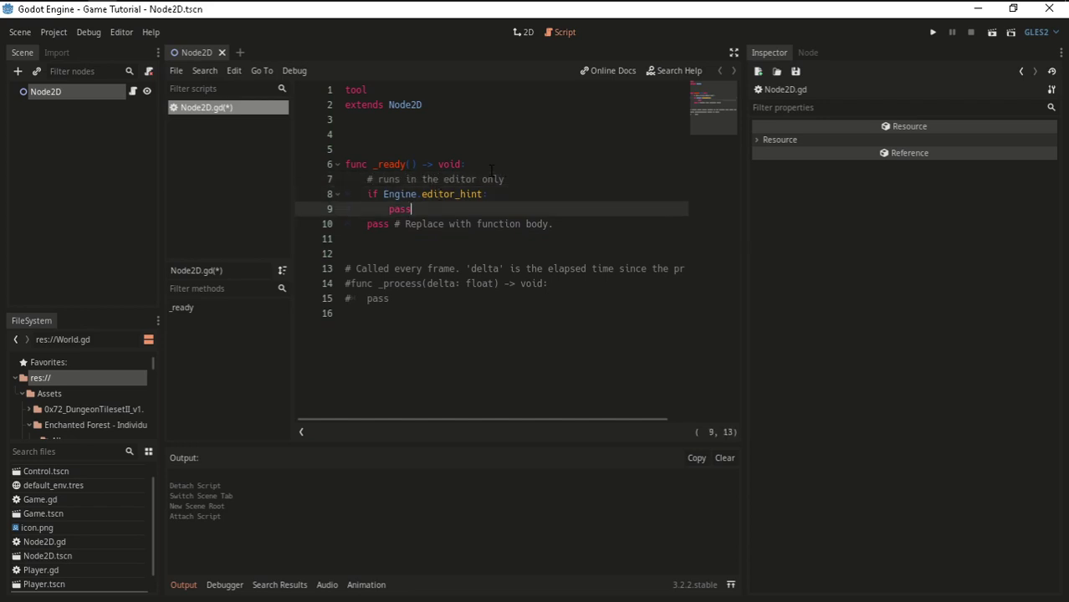
pyautogui.press('Return')
pyautogui.press('BackSpace')
pyautogui.write('if ')
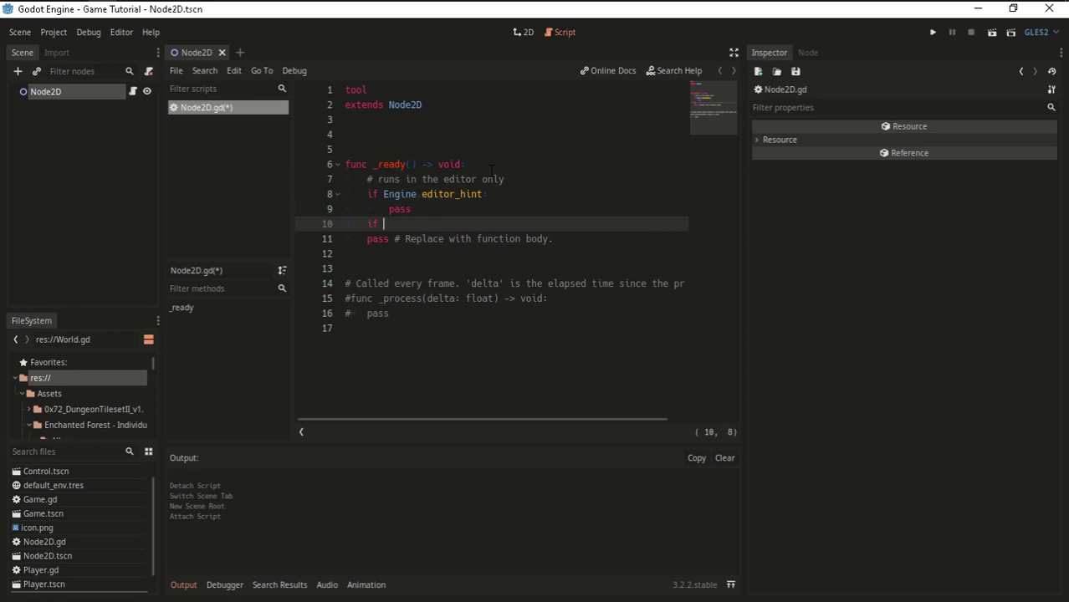
pyautogui.write('(Eng')
pyautogui.write('ine.edit')
pyautogui.write('or_hint')
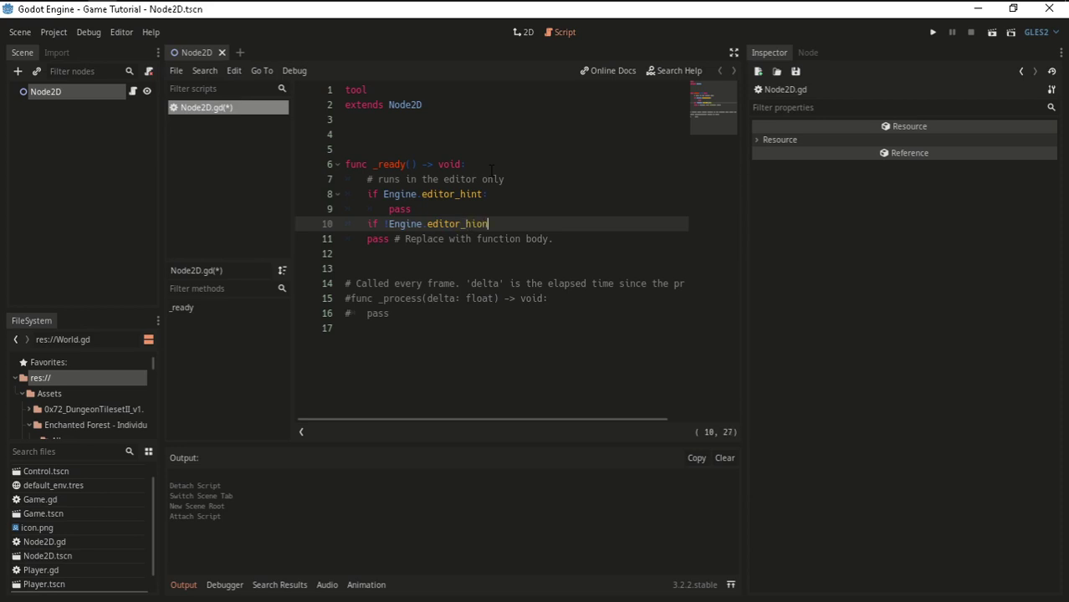
pyautogui.press('BackSpace')
pyautogui.press('BackSpace')
pyautogui.write('nt:')
pyautogui.press('Return')
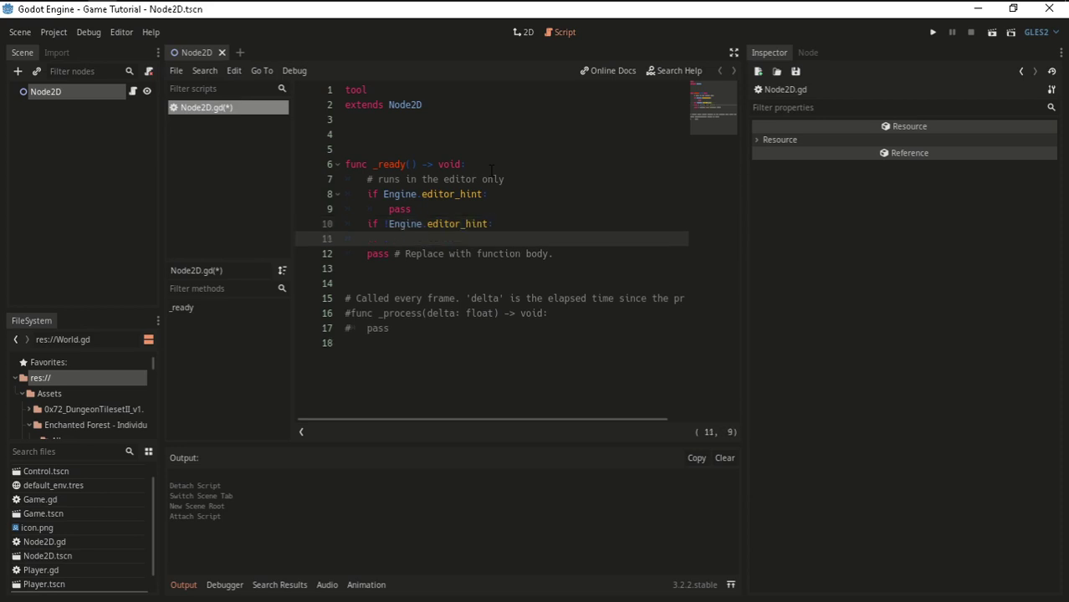
pyautogui.write('pass')
# Comment the game branch '# runs in the game only' and save the script.
pyautogui.press('Up')
pyautogui.press('Left')
pyautogui.press('Left')
pyautogui.press('Left')
pyautogui.press('Left')
pyautogui.press('Left')
pyautogui.press('Left')
pyautogui.press('Return')
pyautogui.press('Up')
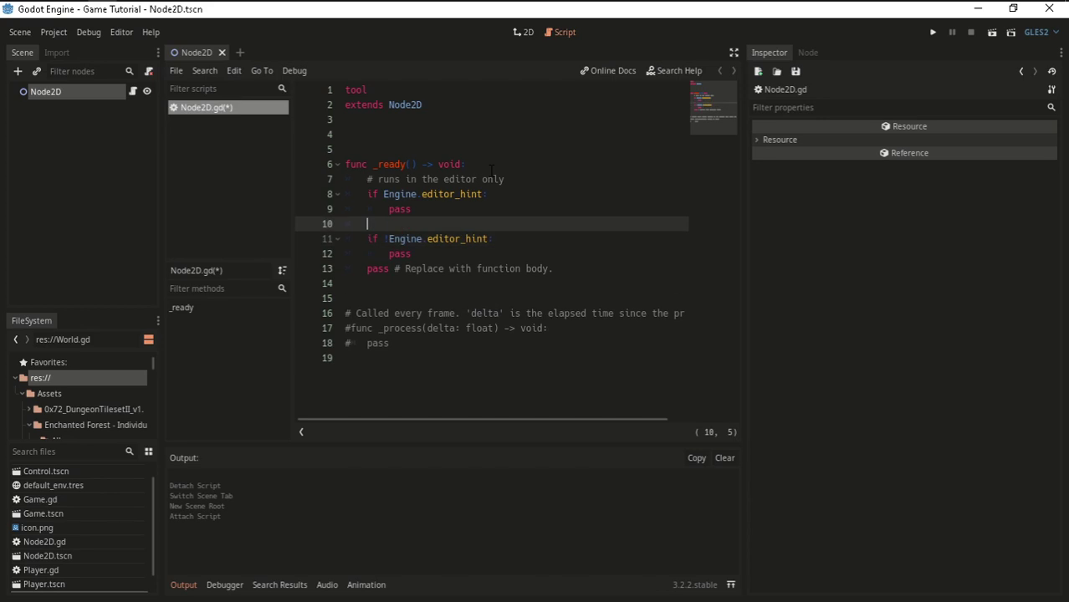
pyautogui.write('# rit')
pyautogui.press('BackSpace')
pyautogui.press('BackSpace')
pyautogui.write('uns')
pyautogui.write(' in game')
pyautogui.press('Left')
pyautogui.press('Left')
pyautogui.press('Left')
pyautogui.press('Left')
pyautogui.write('the')
pyautogui.press('End')
pyautogui.write('only')
pyautogui.press('Down')
pyautogui.press('Down')
pyautogui.hotkey('ctrl', 's')
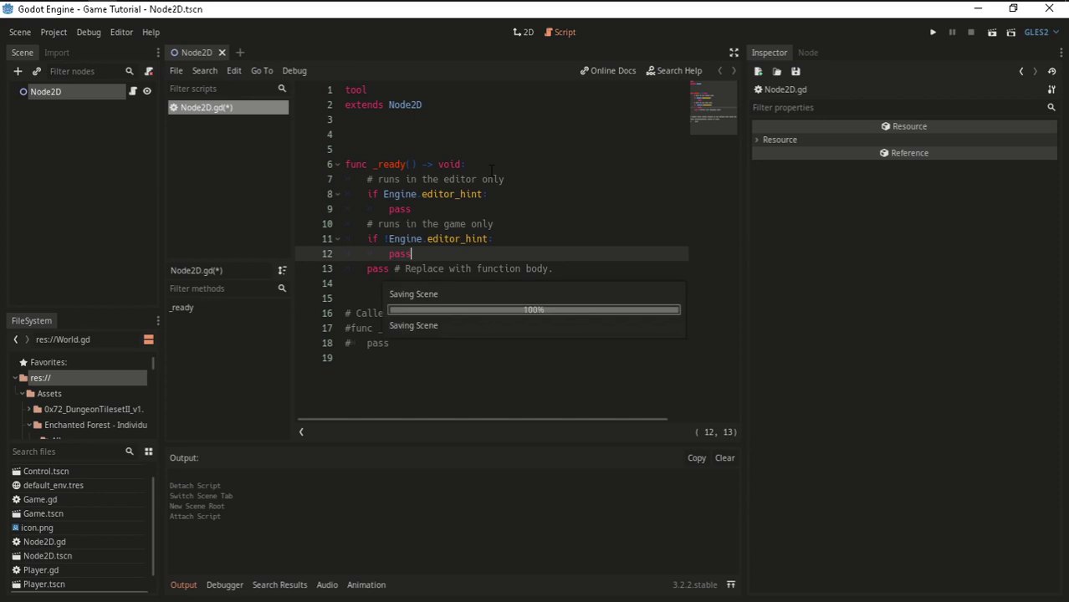
# Replace the placeholder pass with the comment '# runs in the editor and the game'.
pyautogui.moveTo(367, 268); pyautogui.dragTo(554, 268)
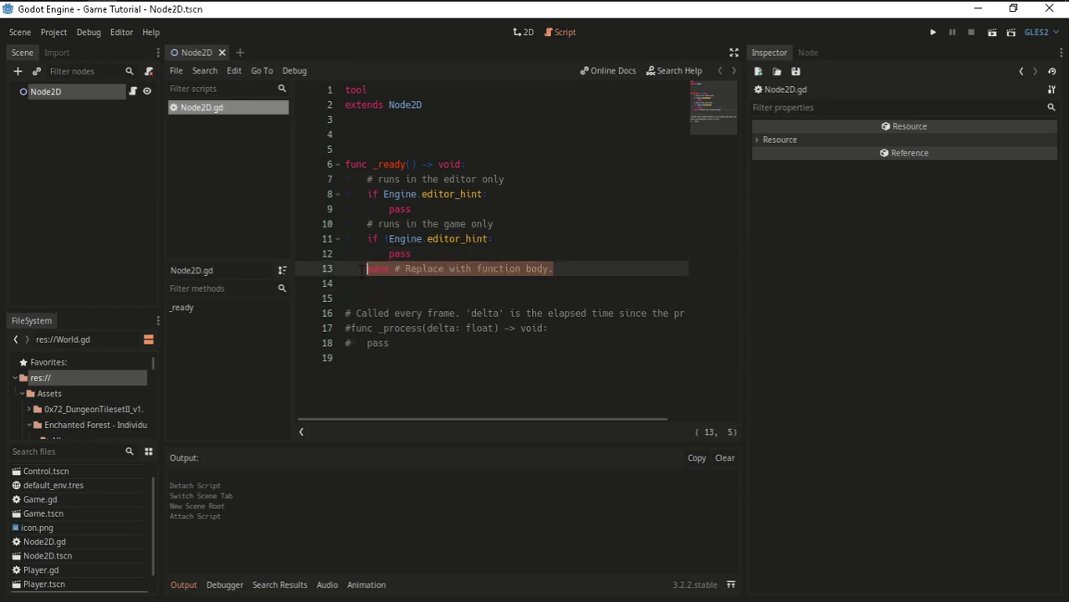
pyautogui.press('BackSpace')
pyautogui.write('# ru')
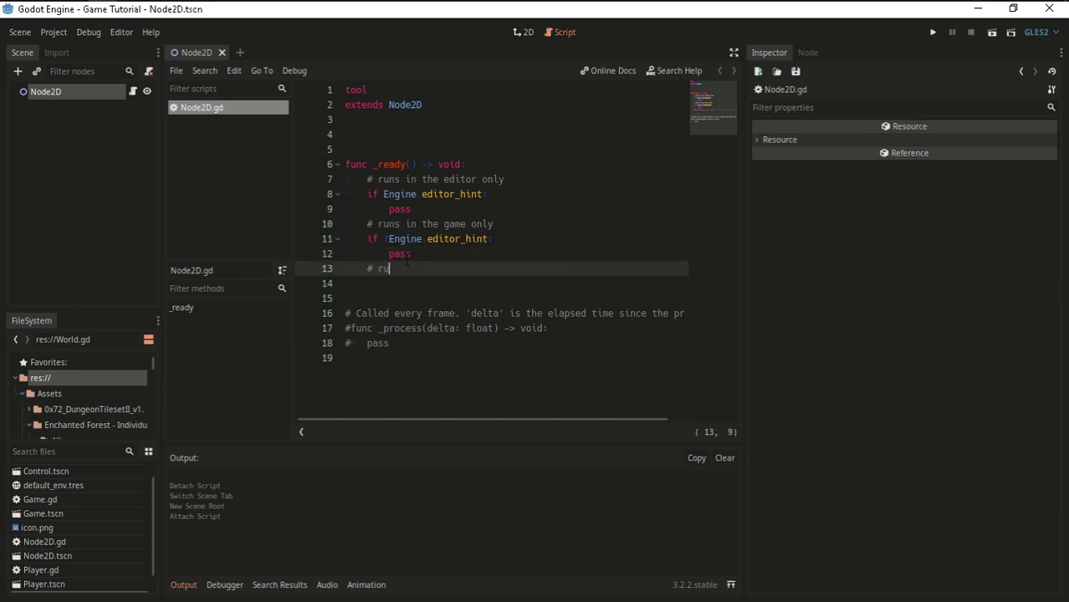
pyautogui.write('ns in the ')
pyautogui.write('e')
pyautogui.write('ditor and t')
pyautogui.write('he game')
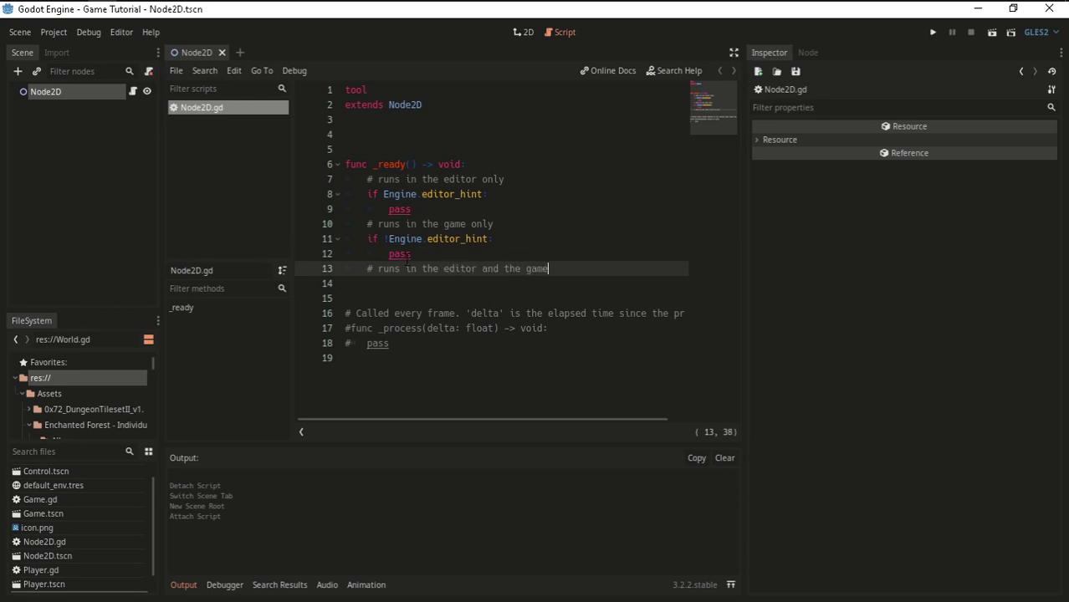
# Make the editor branch print 'editor code' and the game branch print 'game code'.
pyautogui.click(462, 202)
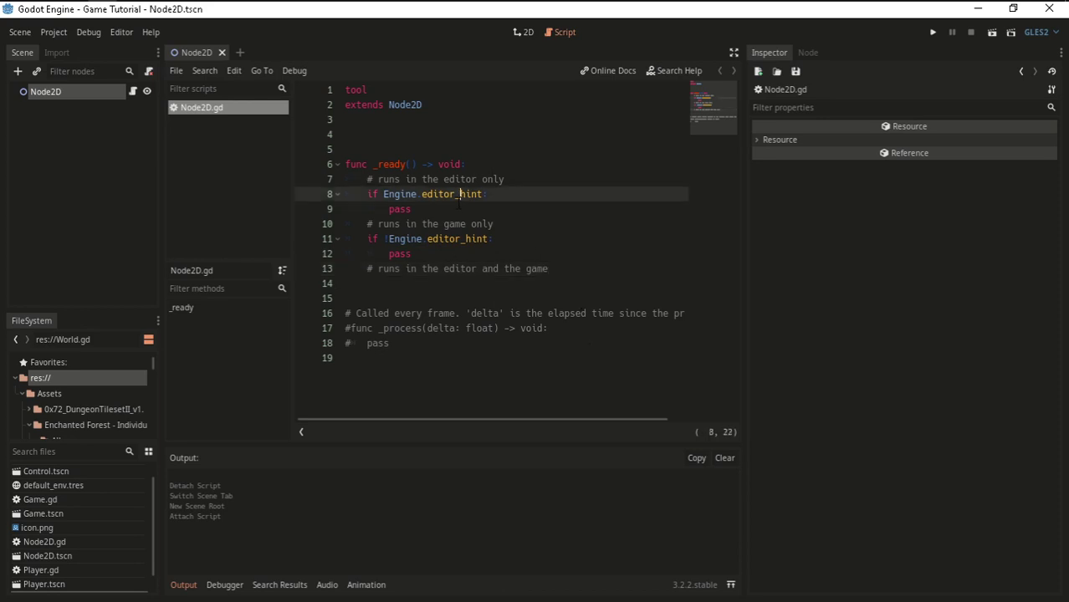
pyautogui.moveTo(410, 210); pyautogui.dragTo(389, 209)
pyautogui.write('pr')
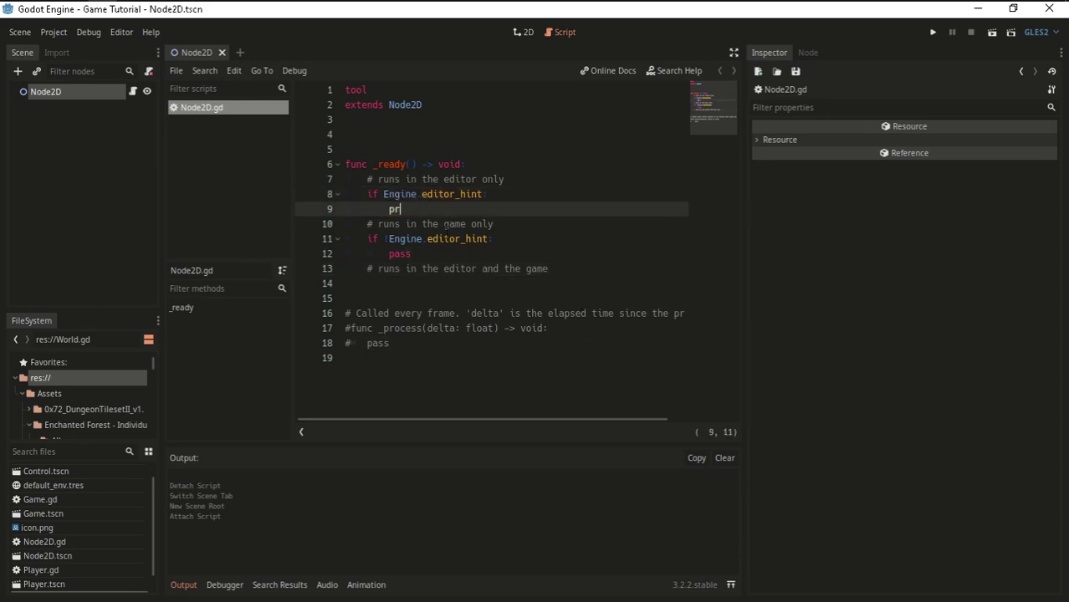
pyautogui.write("int('e")
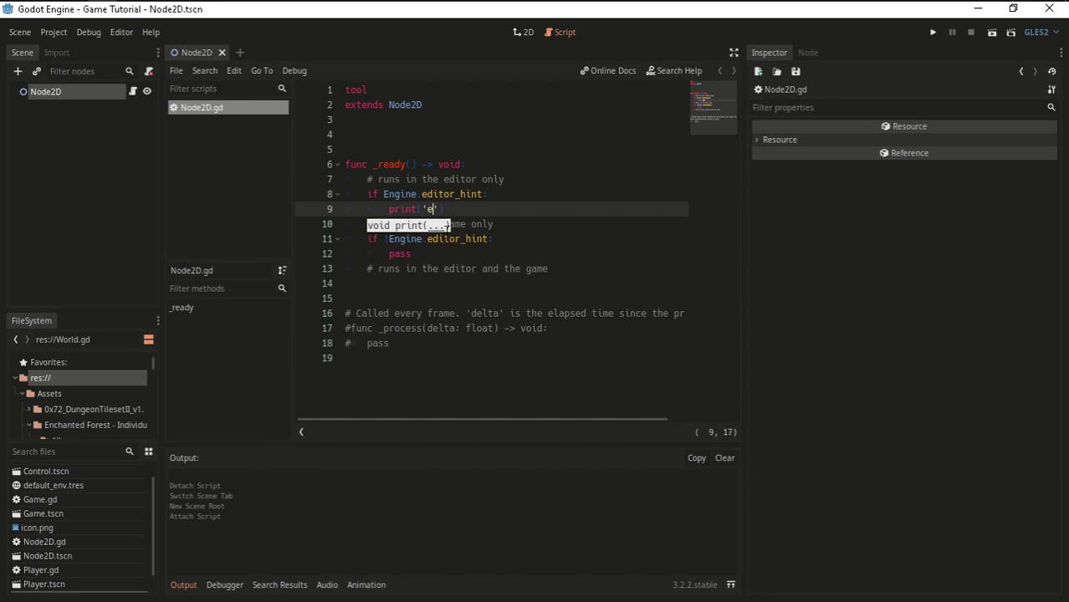
pyautogui.write('ditor cod')
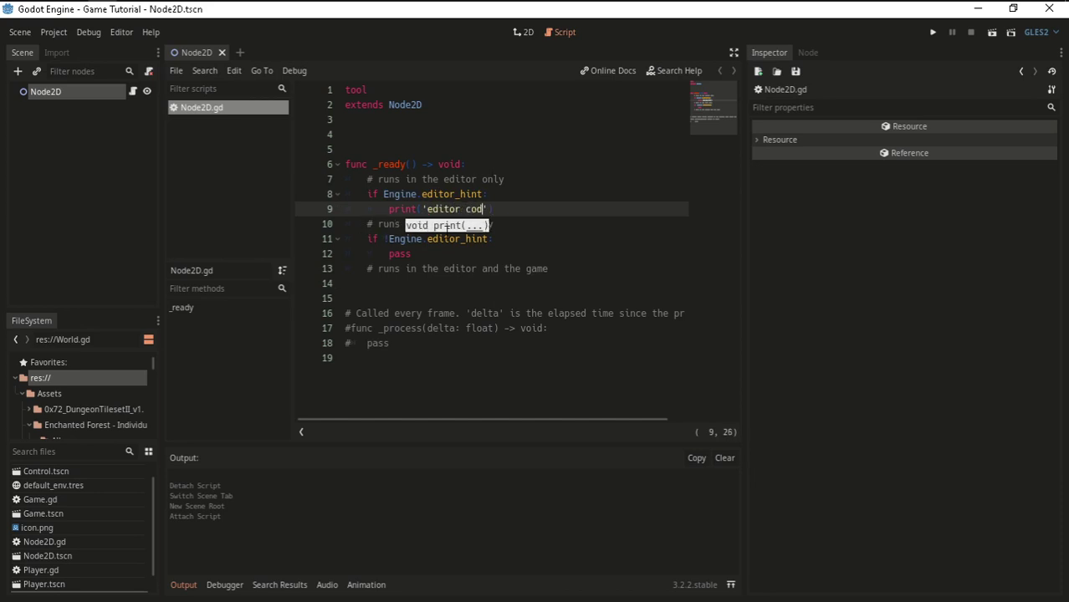
pyautogui.write('e')
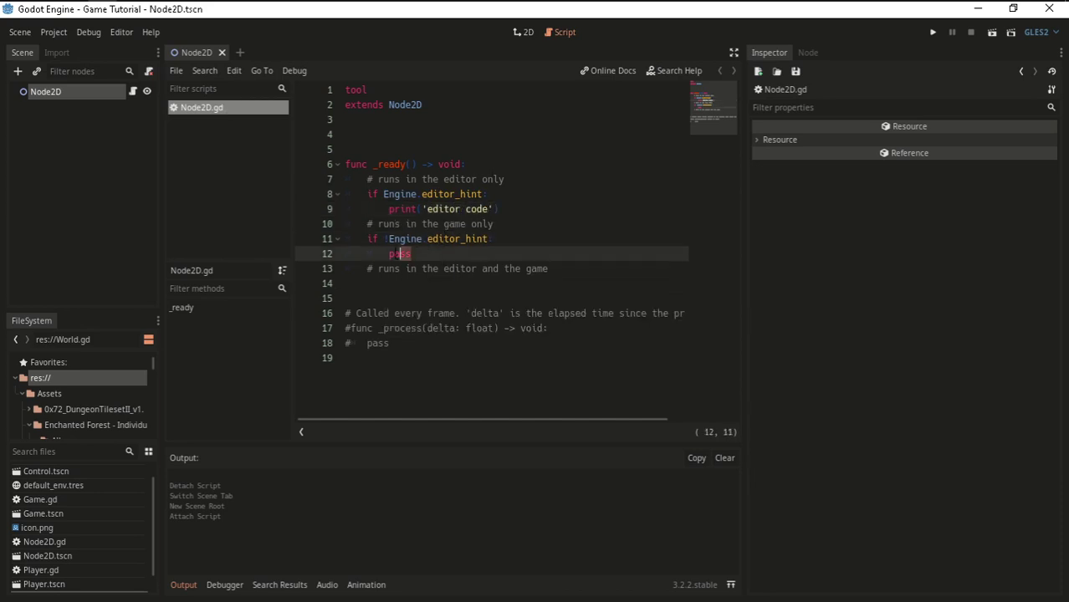
pyautogui.doubleClick(399, 253)
pyautogui.write('print')
pyautogui.write("('e")
pyautogui.press('BackSpace')
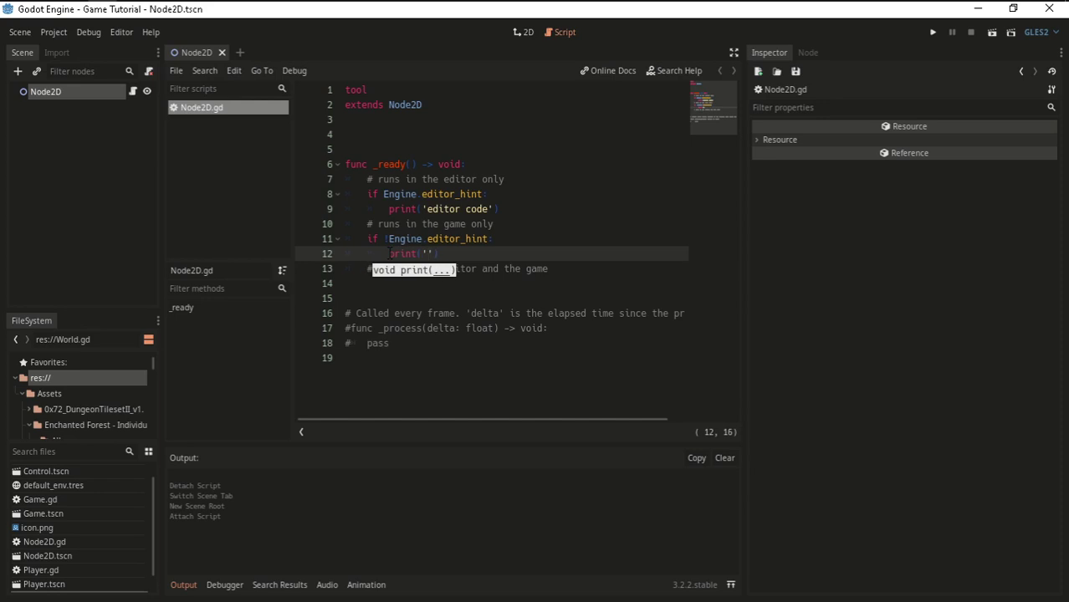
pyautogui.write('game cod')
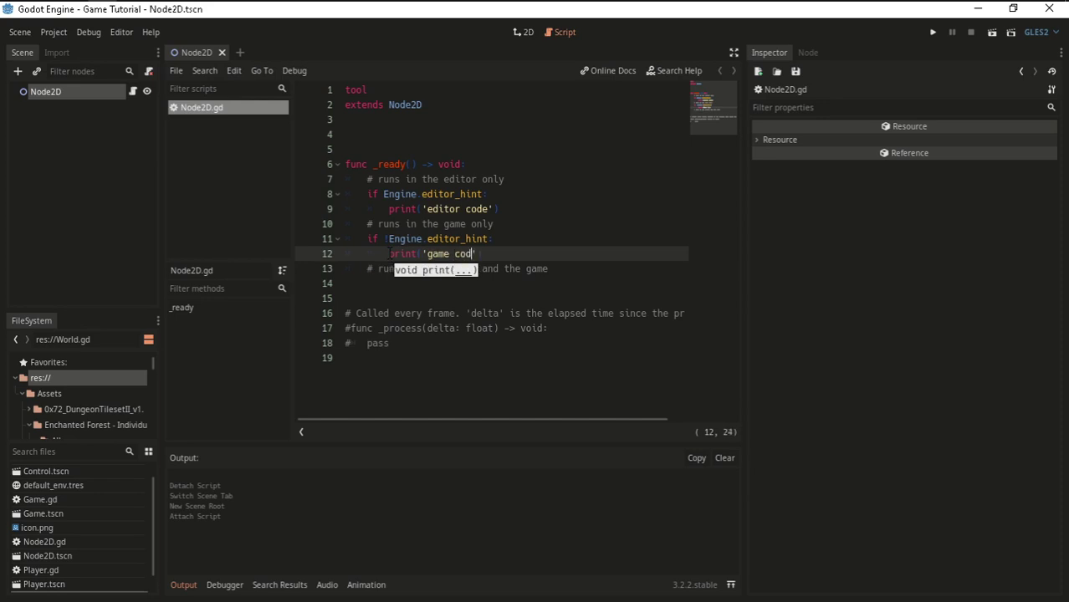
pyautogui.write('e')
# Add print('game and editor code') below the shared comment.
pyautogui.click(605, 268)
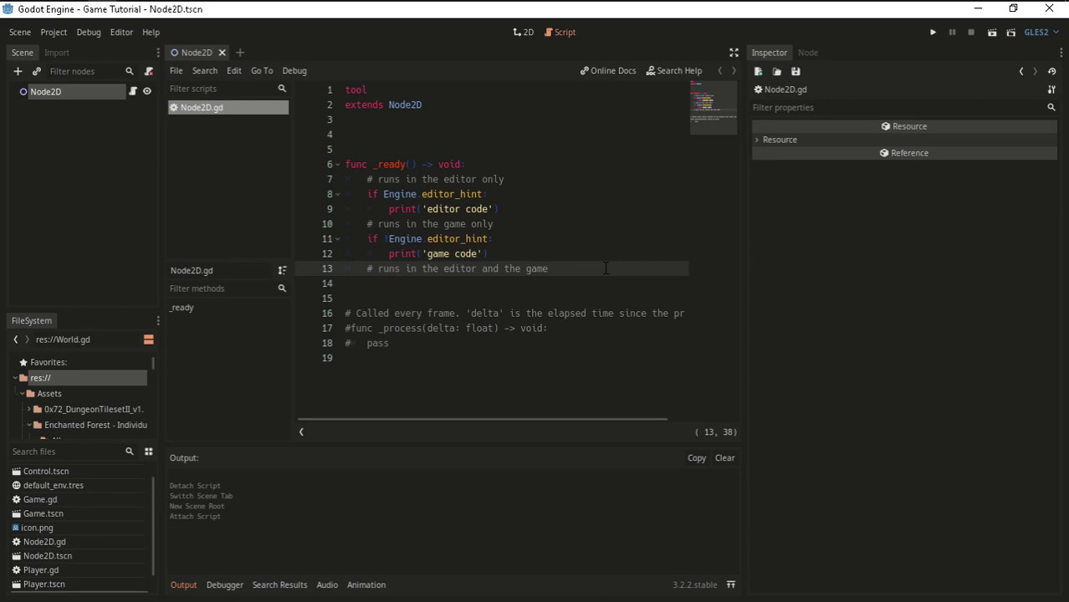
pyautogui.press('Return')
pyautogui.write('print(')
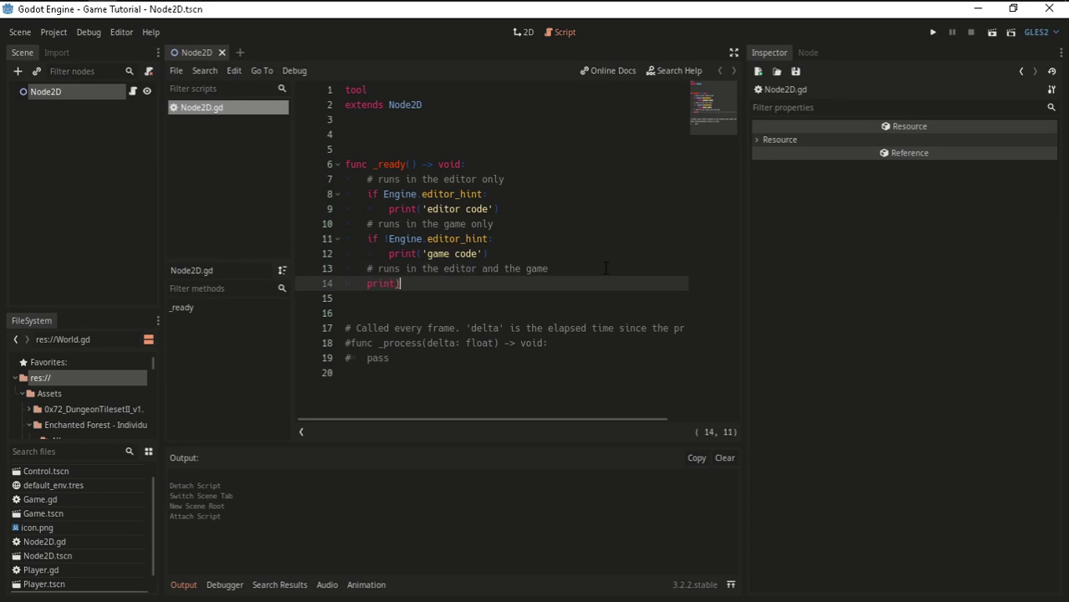
pyautogui.write("'ga")
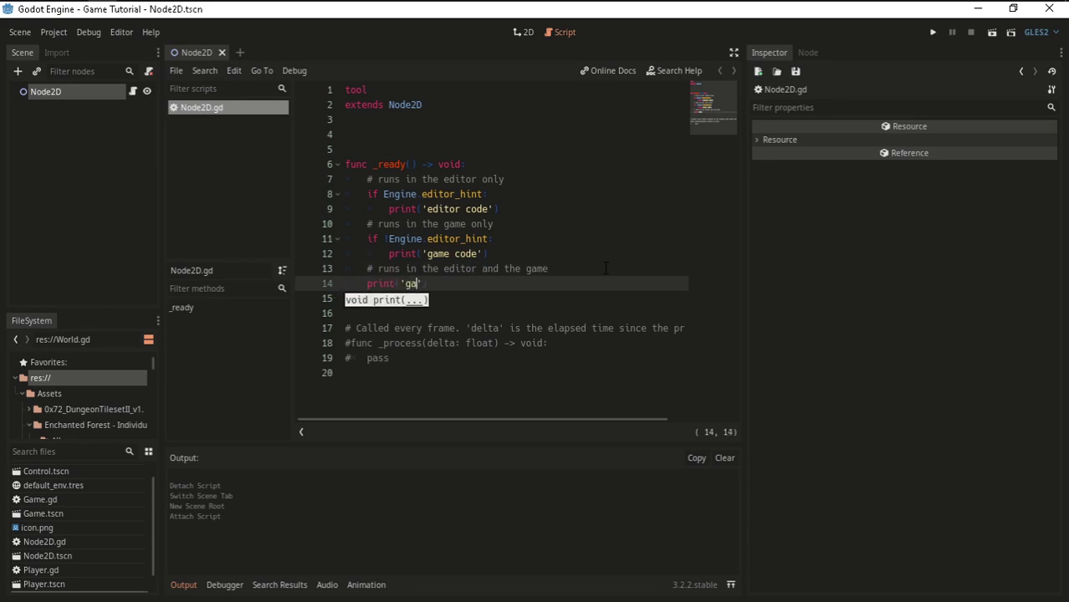
pyautogui.write('me and editor ')
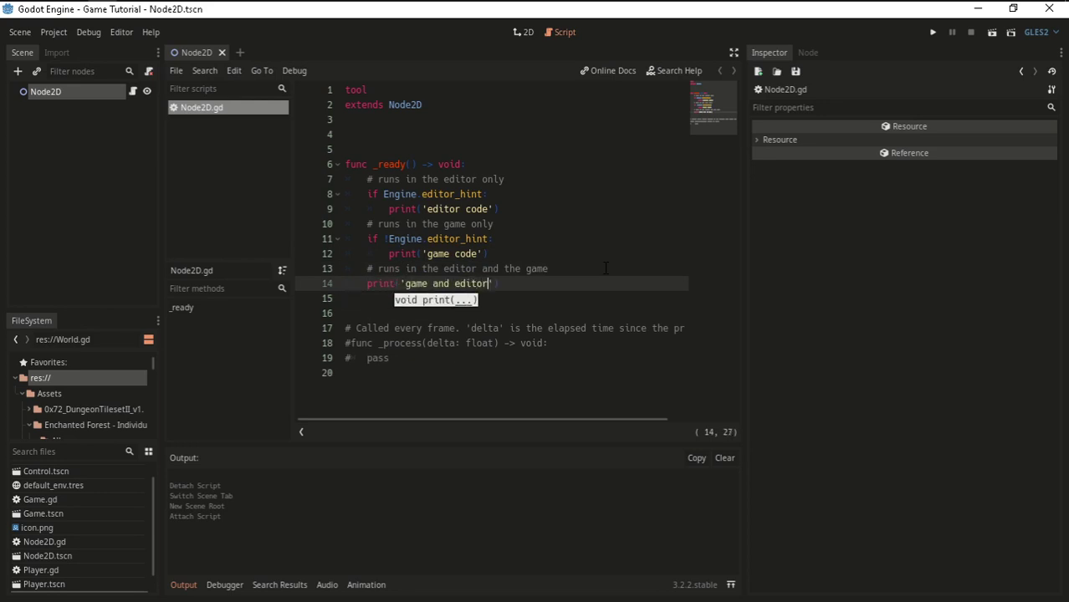
pyautogui.write('code')
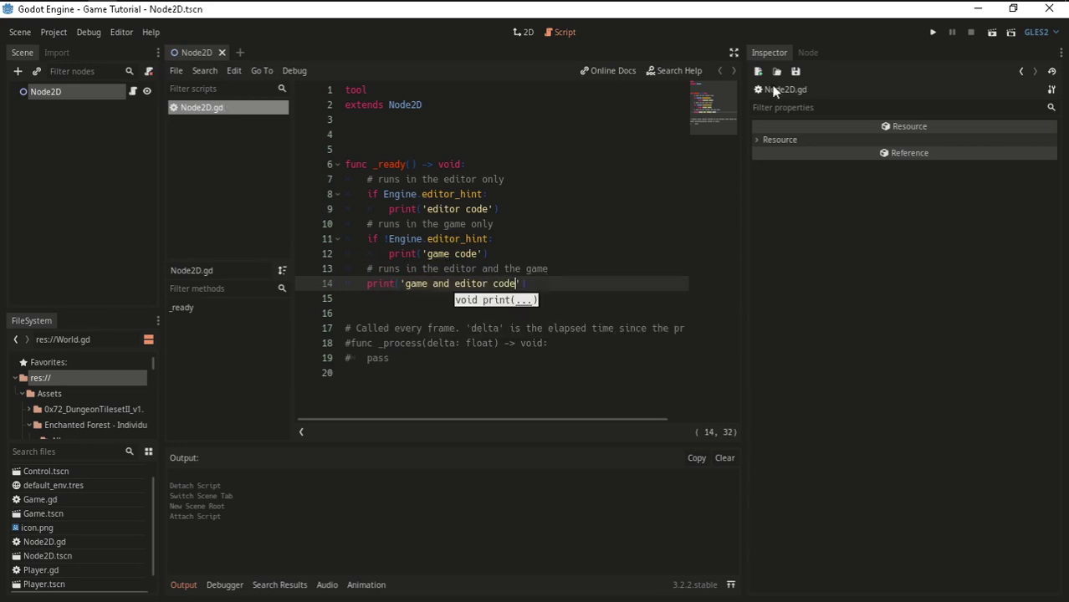
# Close and reopen Node2D.tscn so Output shows 'editor code' and 'game and editor code'.
pyautogui.click(524, 31)
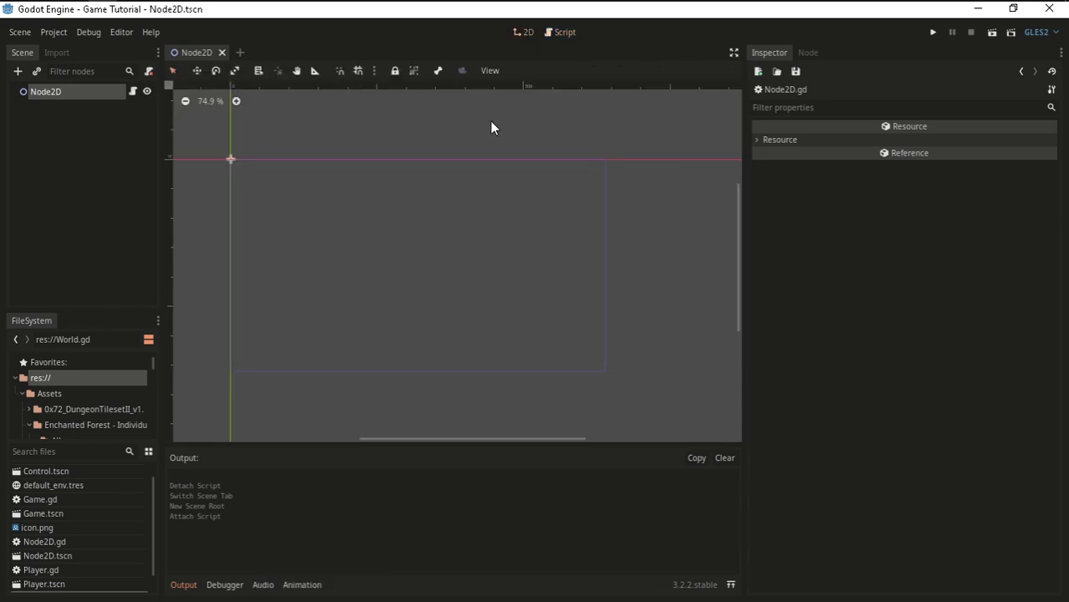
pyautogui.click(221, 53)
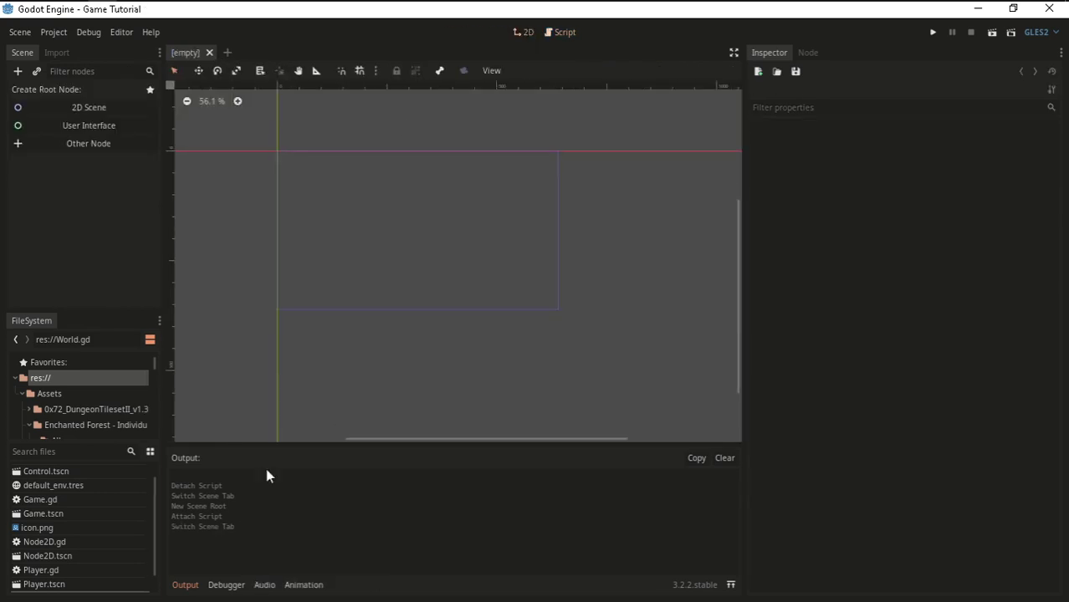
pyautogui.click(46, 543)
pyautogui.doubleClick(56, 553)
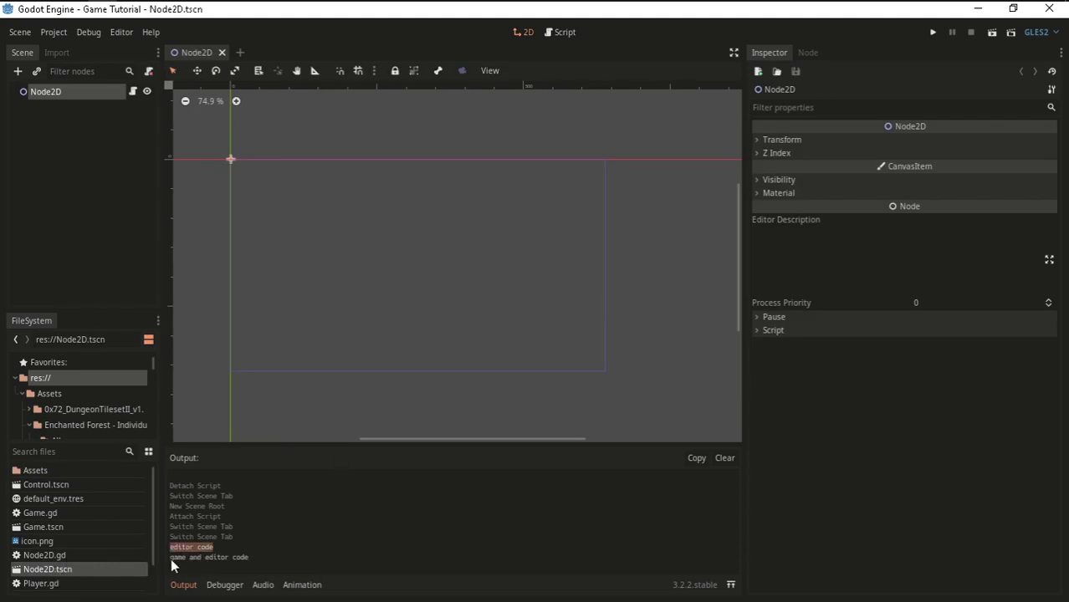
pyautogui.moveTo(170, 557); pyautogui.dragTo(227, 557)
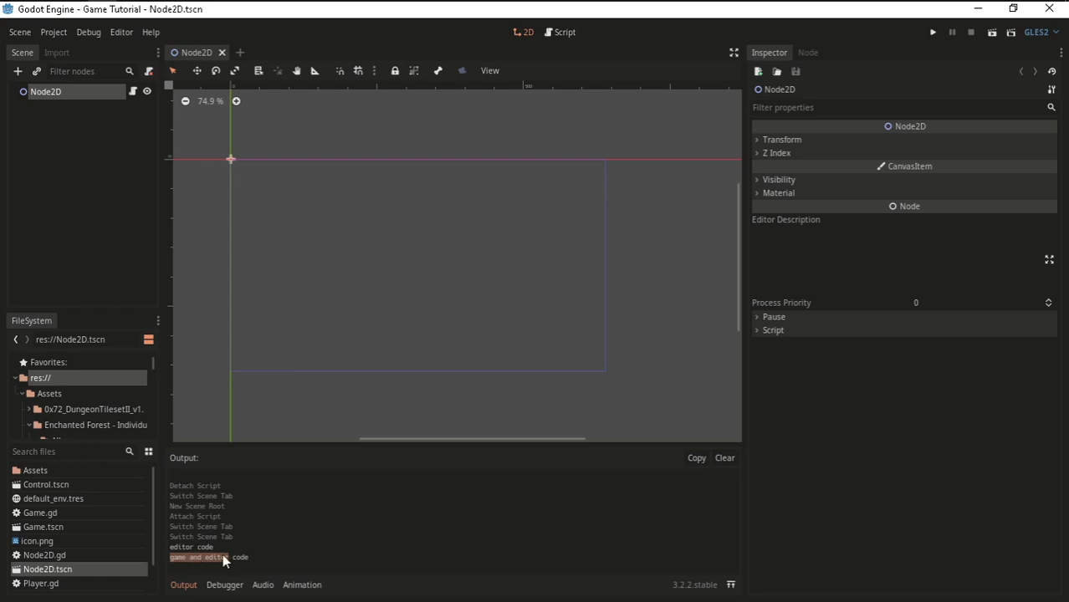
pyautogui.click(559, 37)
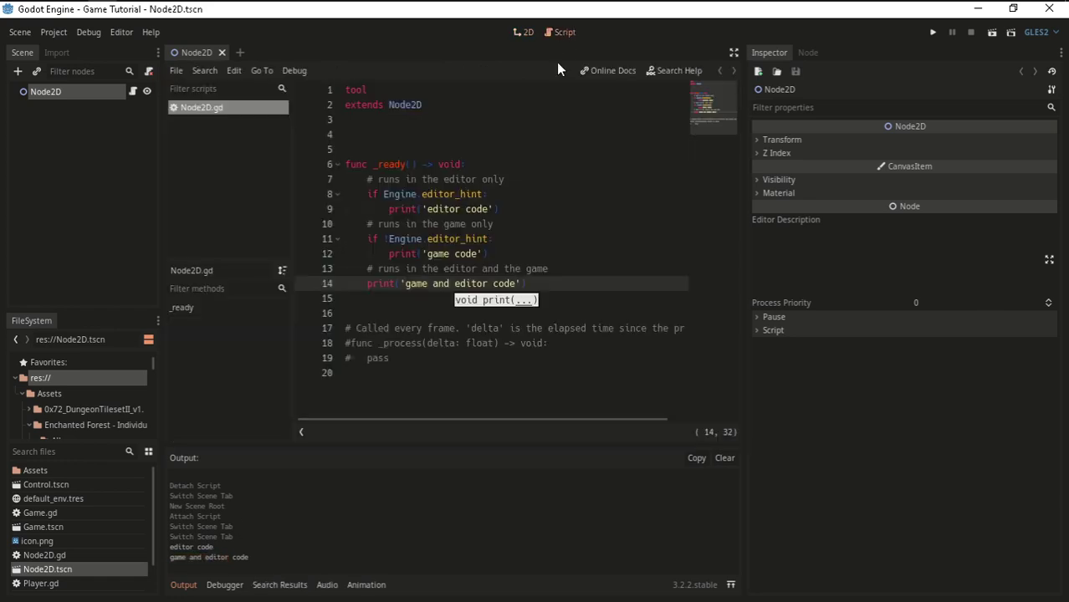
pyautogui.press('Up')
pyautogui.press('Up')
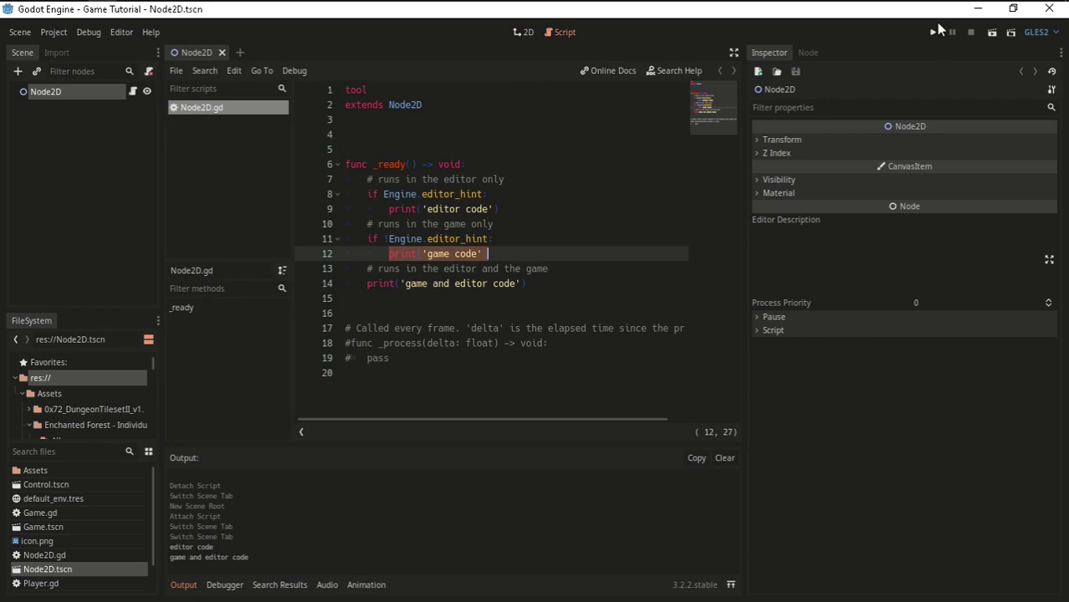
# Run the project with Node2D.tscn as main scene and check its 'game code' output.
pyautogui.click(935, 30)
pyautogui.click(479, 327)
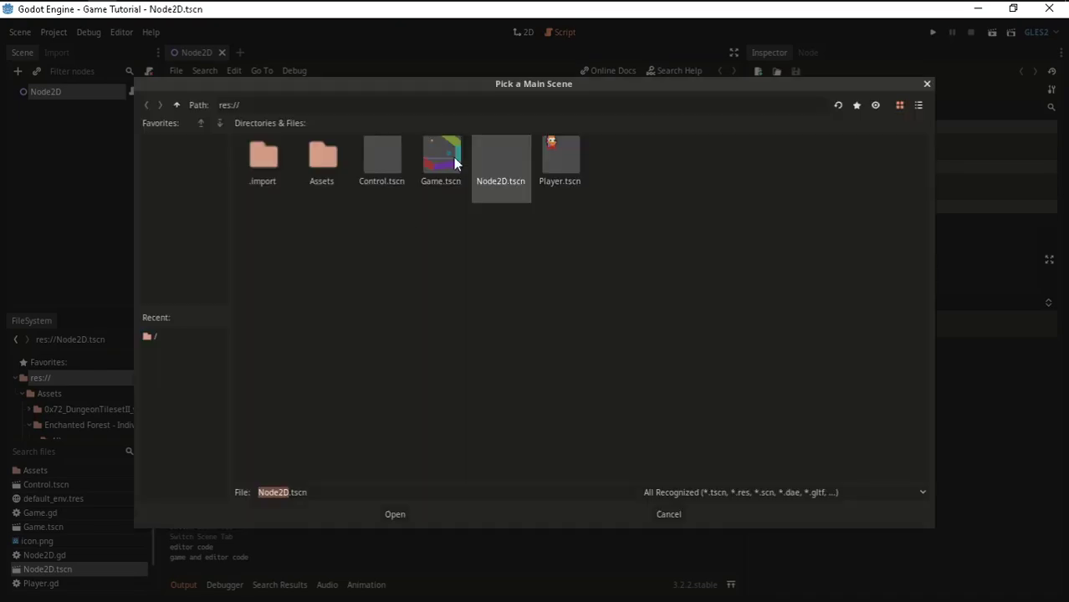
pyautogui.doubleClick(498, 155)
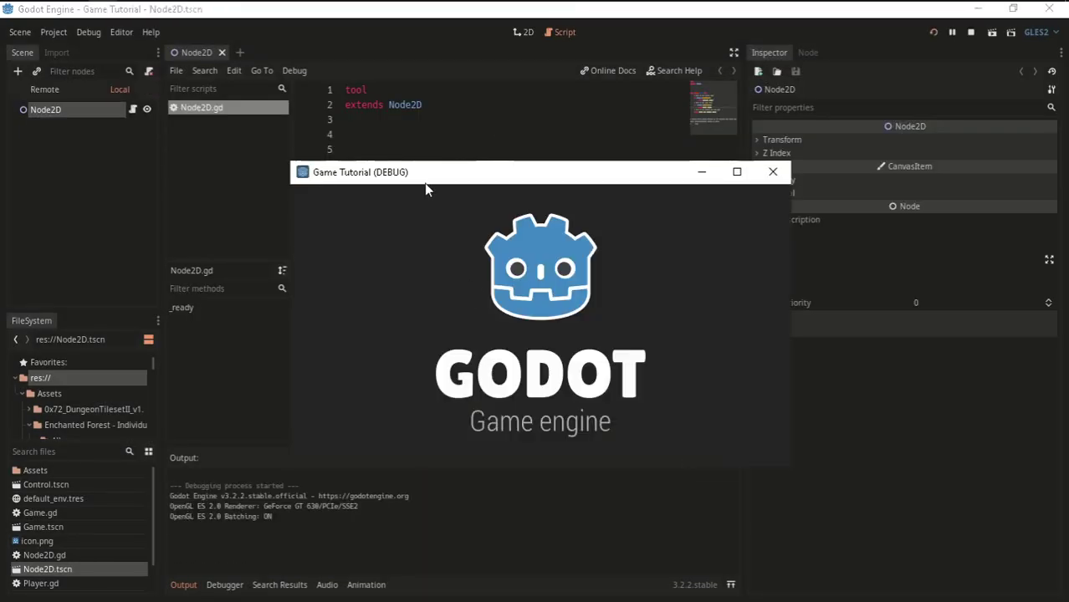
pyautogui.moveTo(409, 178); pyautogui.dragTo(444, 118)
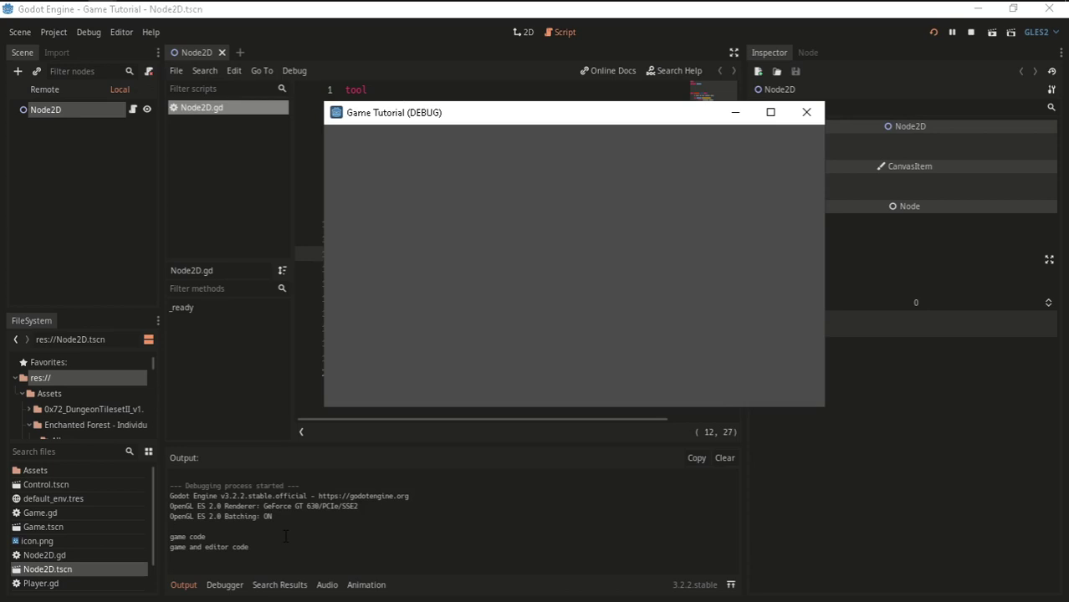
pyautogui.moveTo(184, 554); pyautogui.dragTo(423, 550)
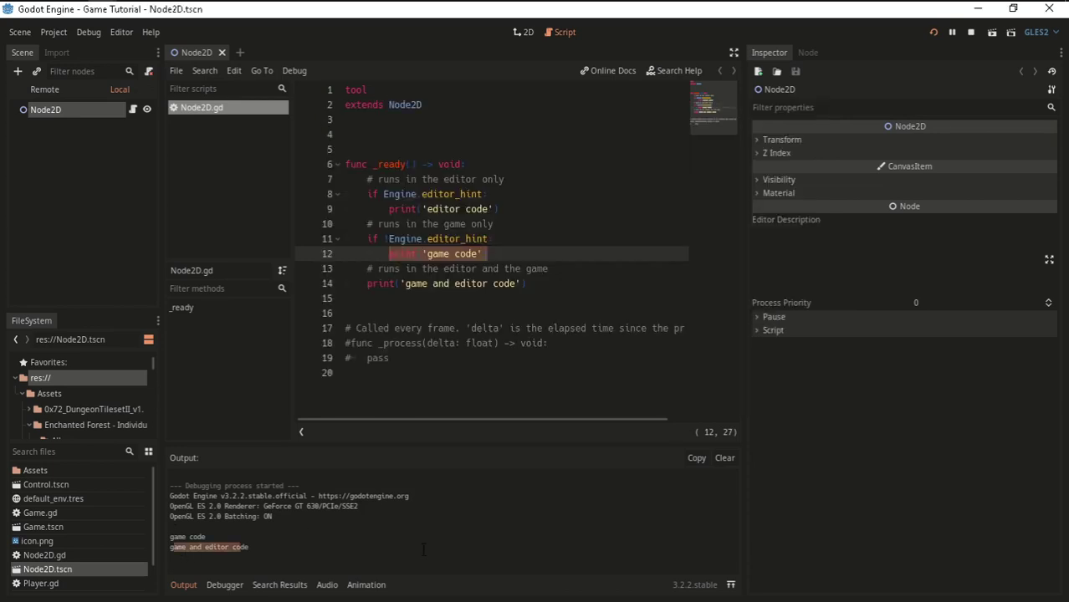
pyautogui.press('Up')
pyautogui.press('Up')
pyautogui.press('Up')
pyautogui.press('Home')
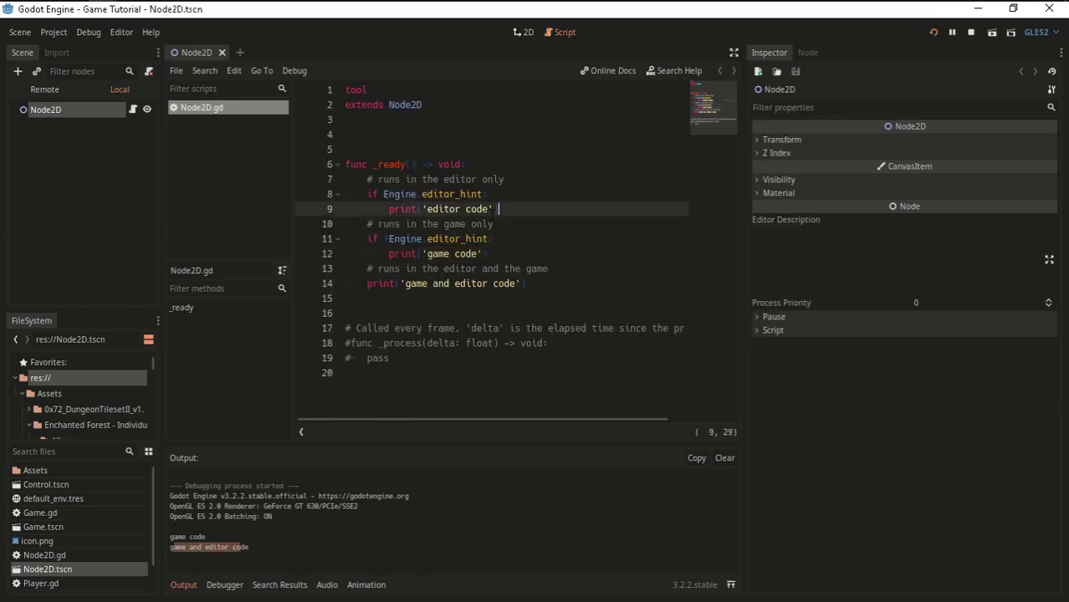
pyautogui.moveTo(542, 289); pyautogui.dragTo(195, 189)
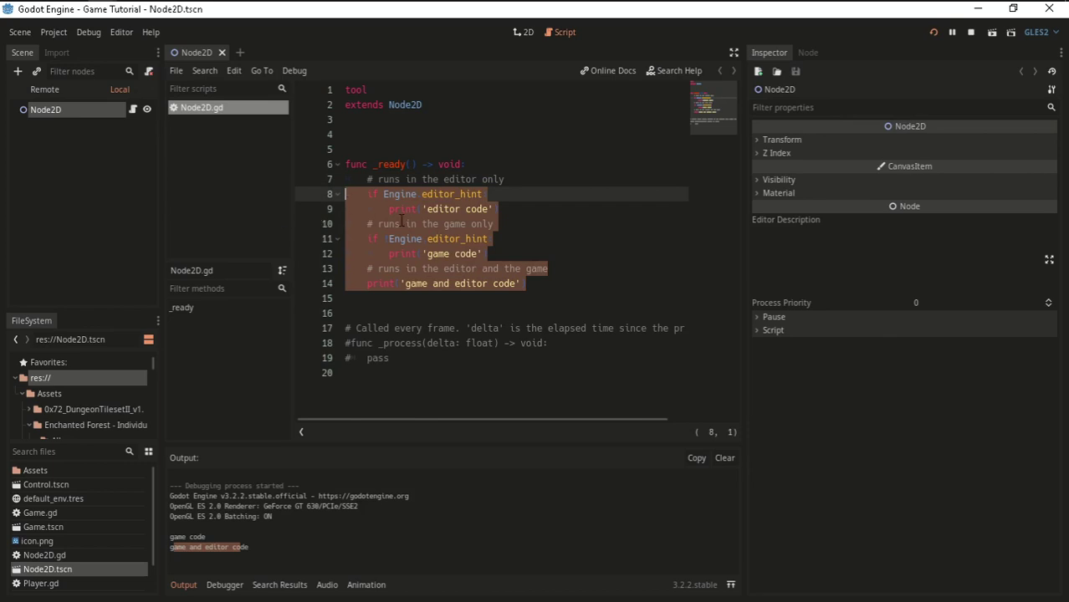
pyautogui.moveTo(439, 371); pyautogui.dragTo(345, 358)
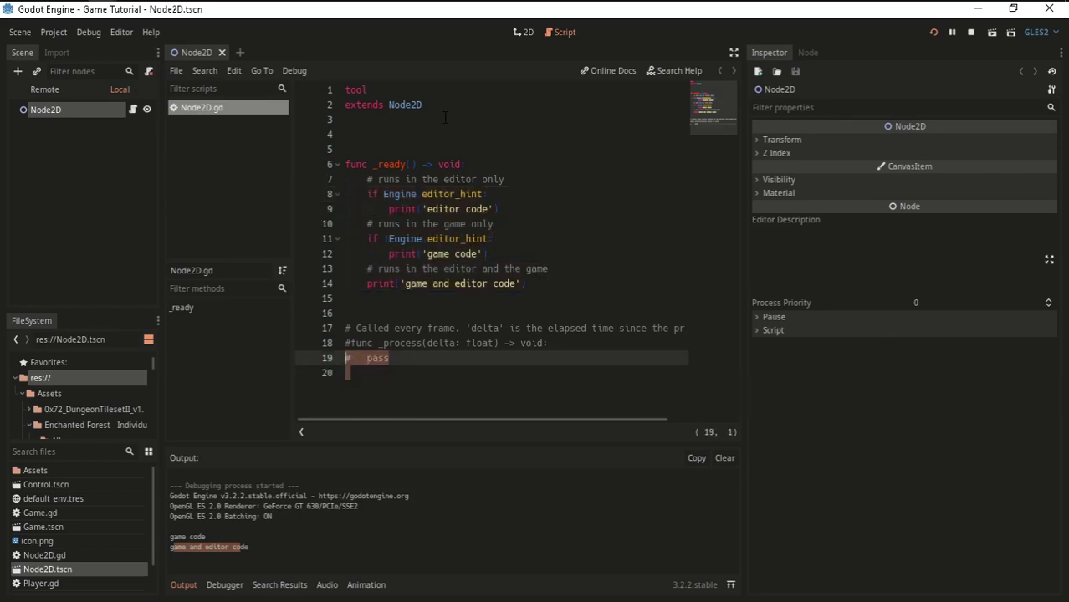
pyautogui.moveTo(368, 90); pyautogui.dragTo(305, 95)
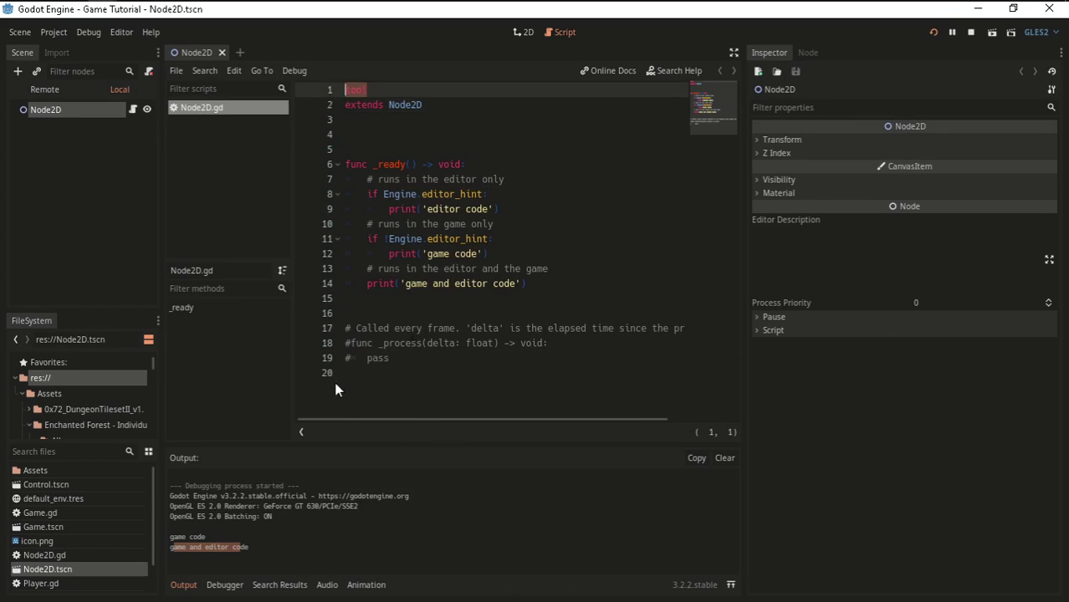
pyautogui.click(523, 31)
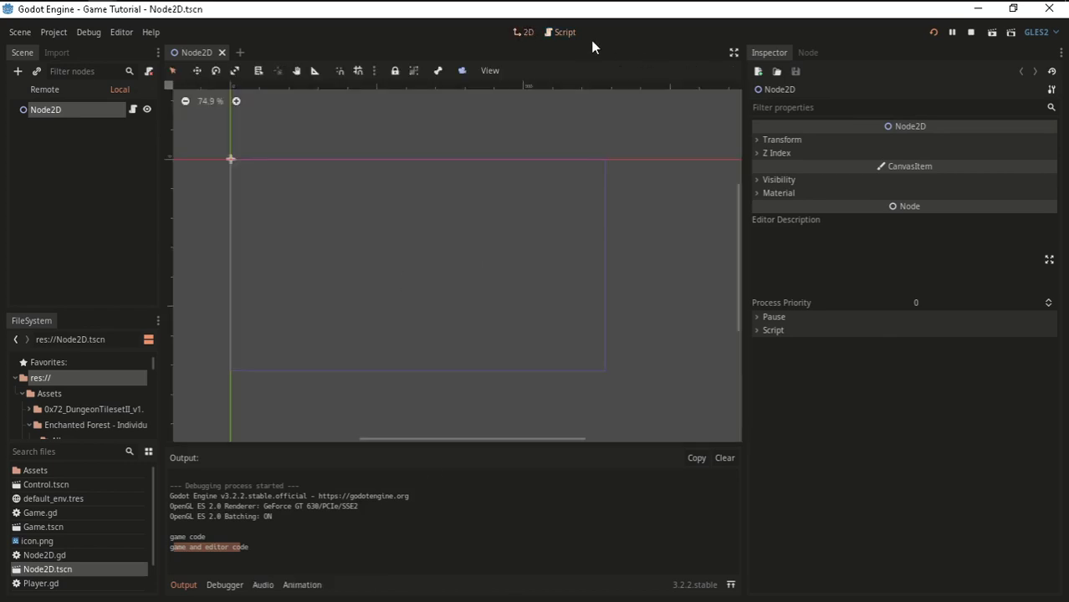
pyautogui.click(560, 31)
pyautogui.click(518, 195)
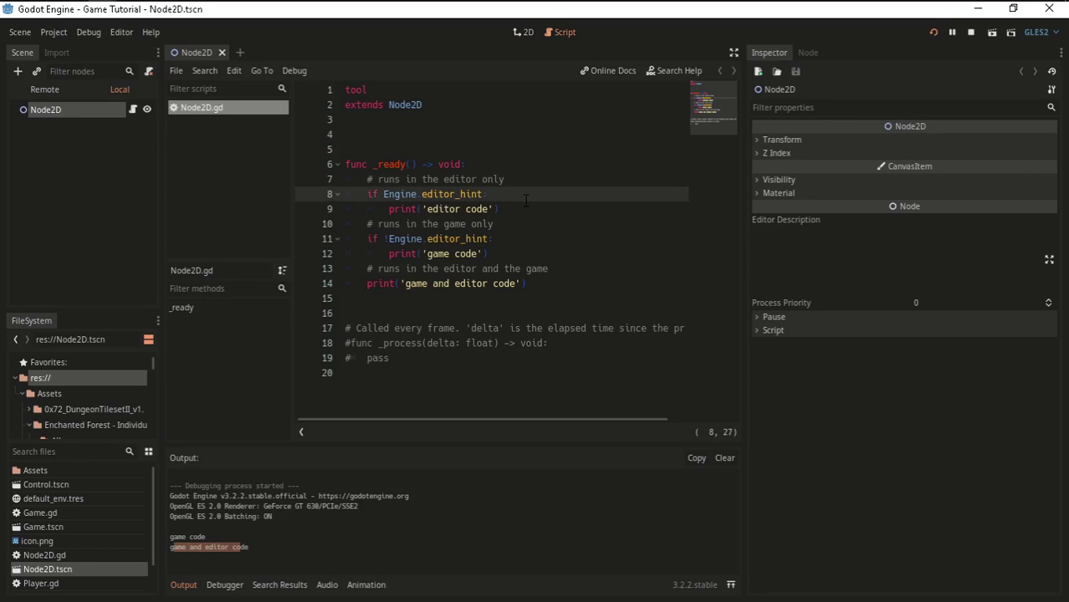
pyautogui.moveTo(517, 208); pyautogui.dragTo(389, 208)
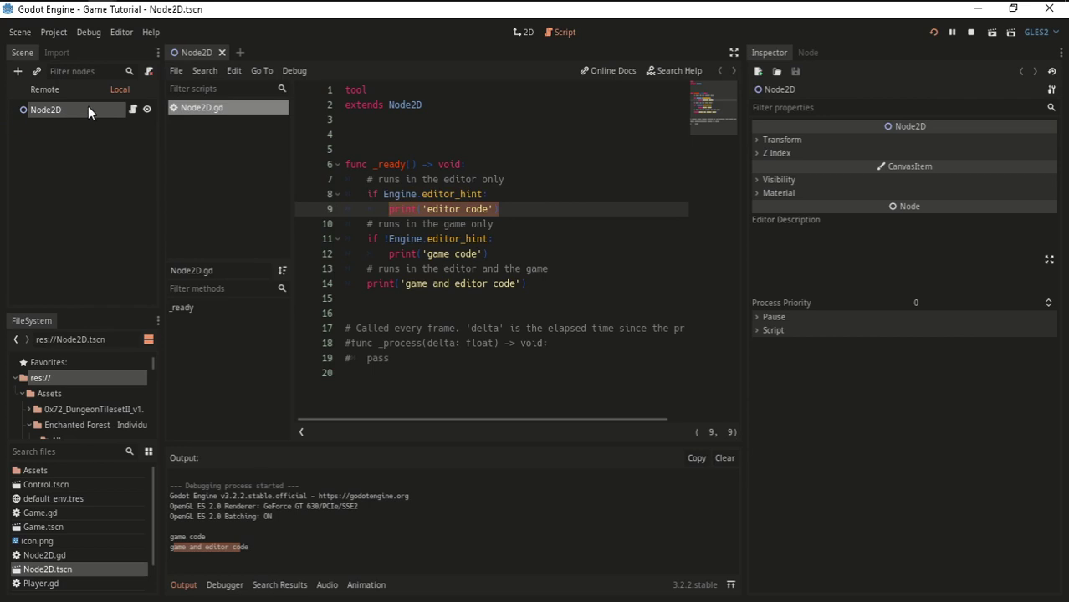
pyautogui.click(502, 134)
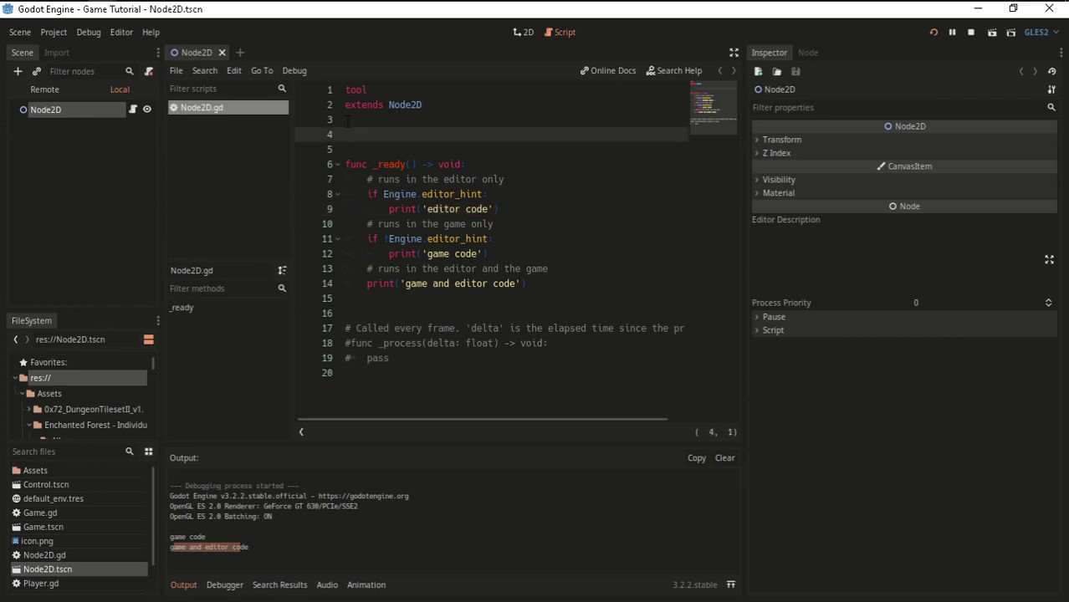
pyautogui.click(36, 541)
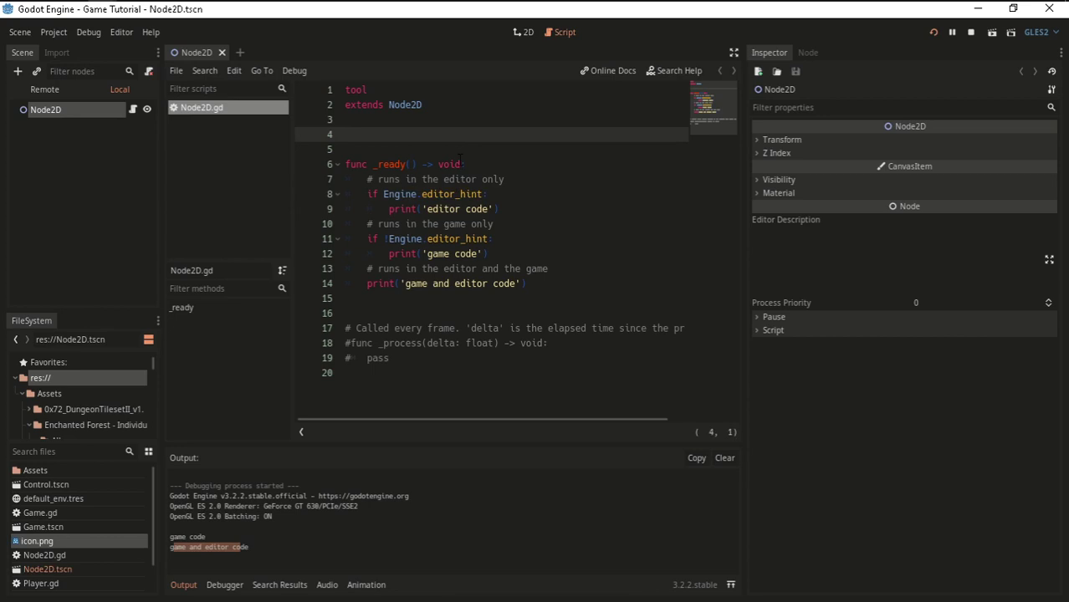
pyautogui.click(511, 165)
pyautogui.click(519, 208)
pyautogui.moveTo(519, 208); pyautogui.dragTo(383, 210)
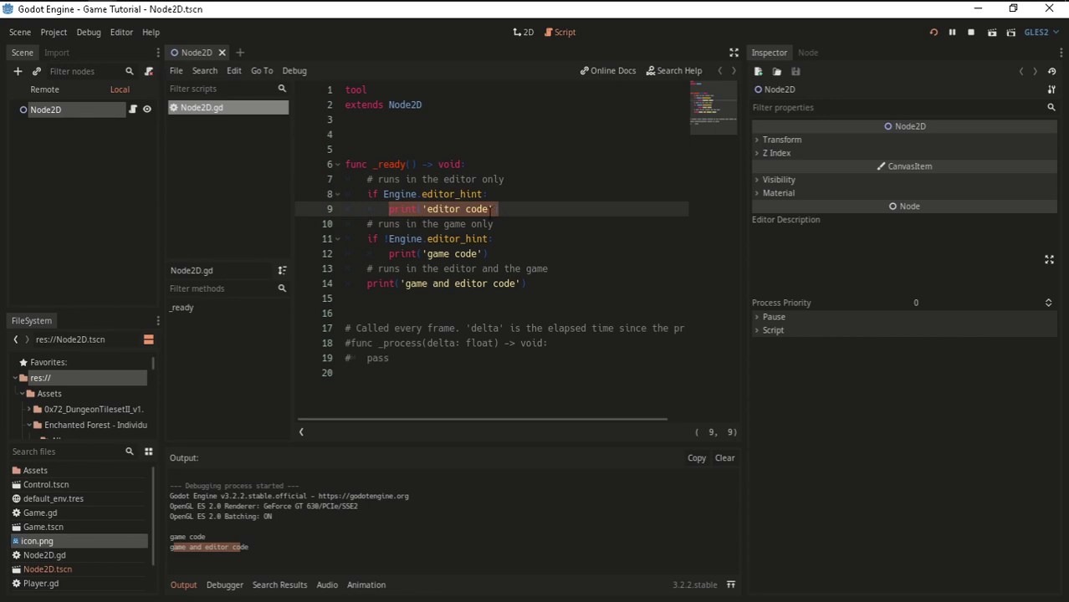
pyautogui.click(491, 194)
pyautogui.click(442, 122)
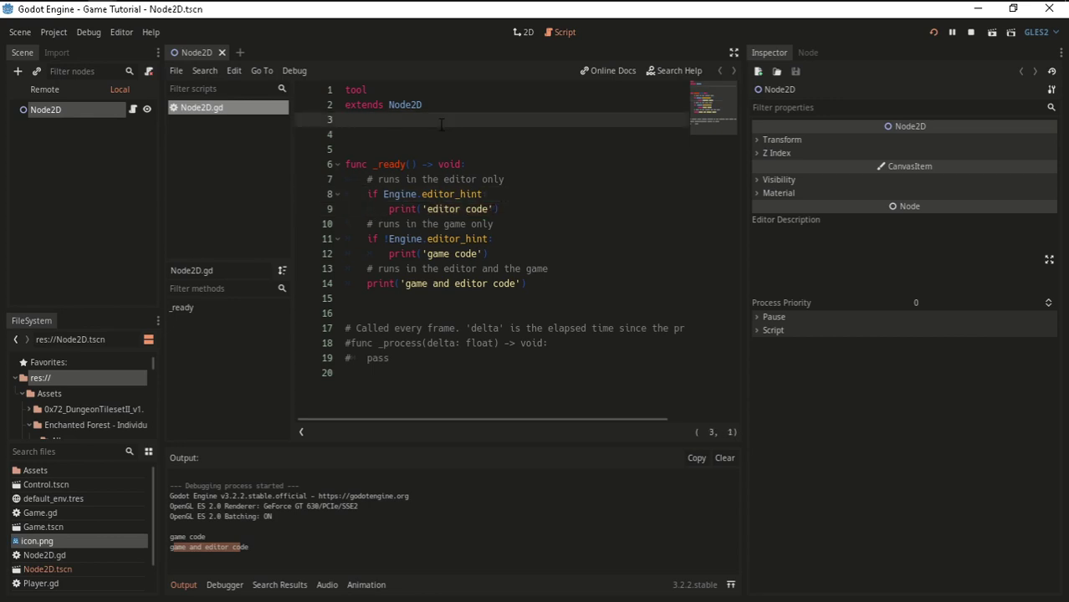
# Declare onready var icon_texture = load('res://icon.png') below extends and save the script.
pyautogui.press('Return')
pyautogui.write('onre')
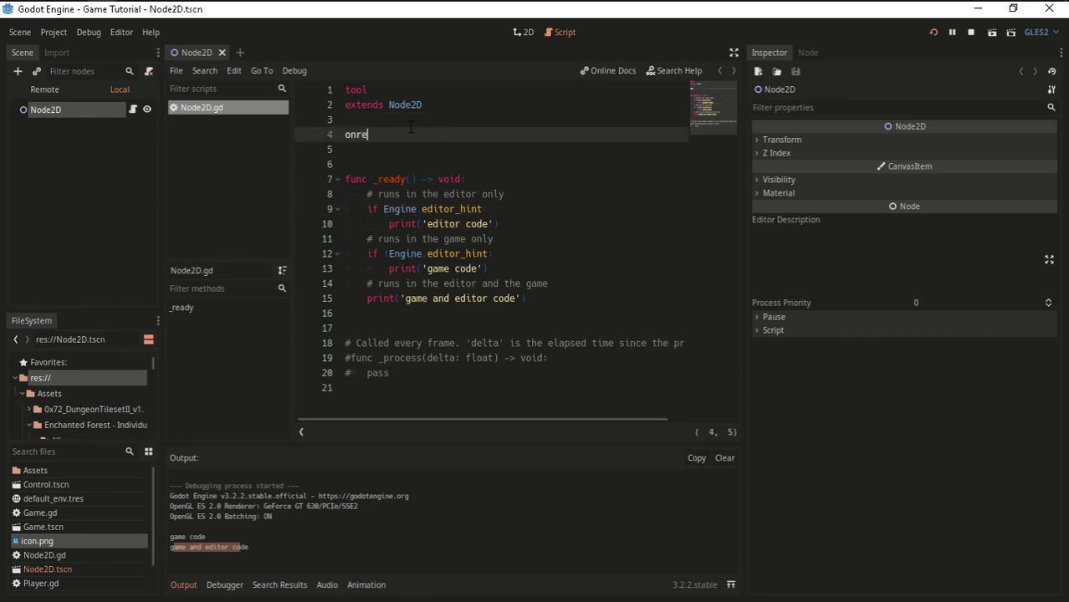
pyautogui.write('ady var ')
pyautogui.write('icon')
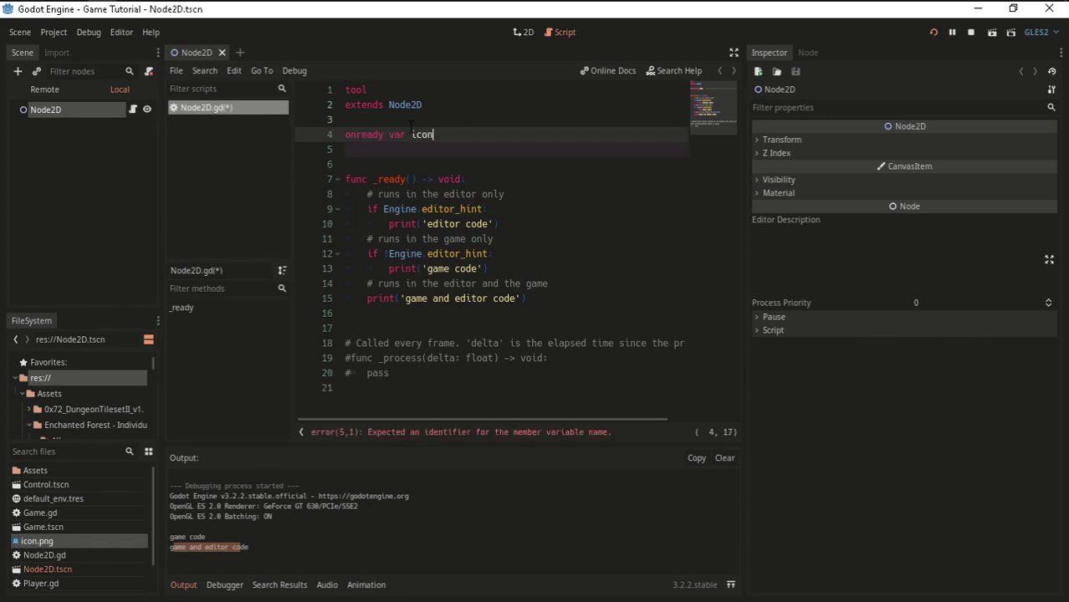
pyautogui.write('_')
pyautogui.write('texture = ')
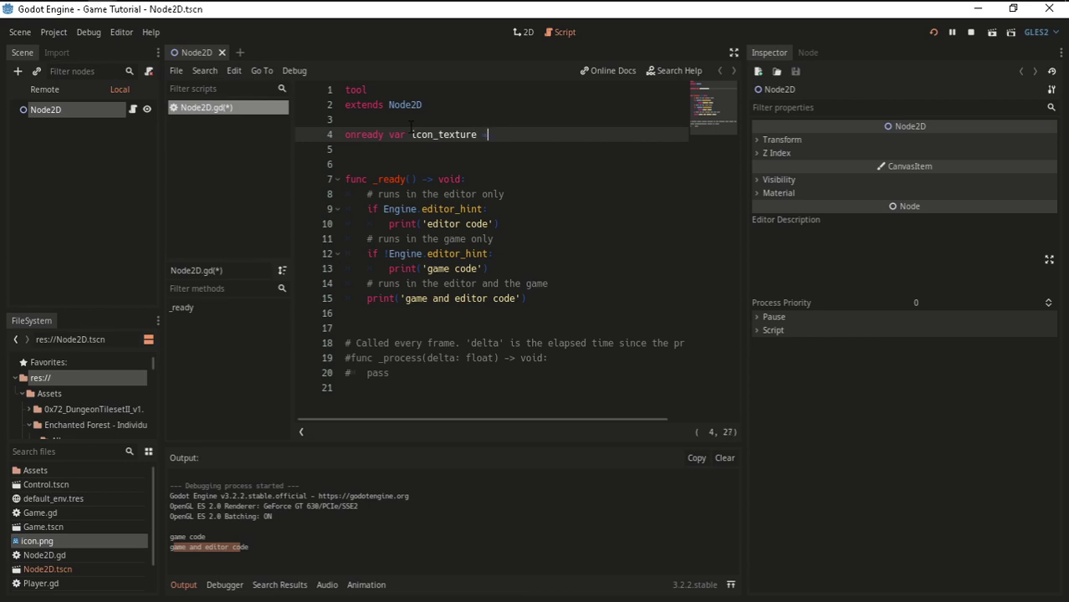
pyautogui.write("load('")
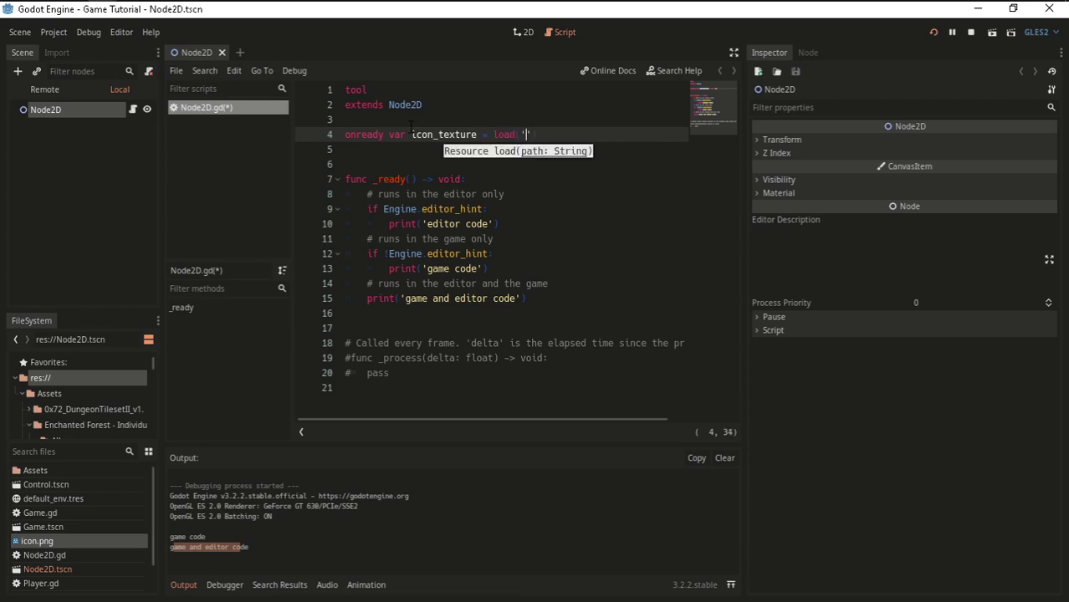
pyautogui.rightClick(38, 542)
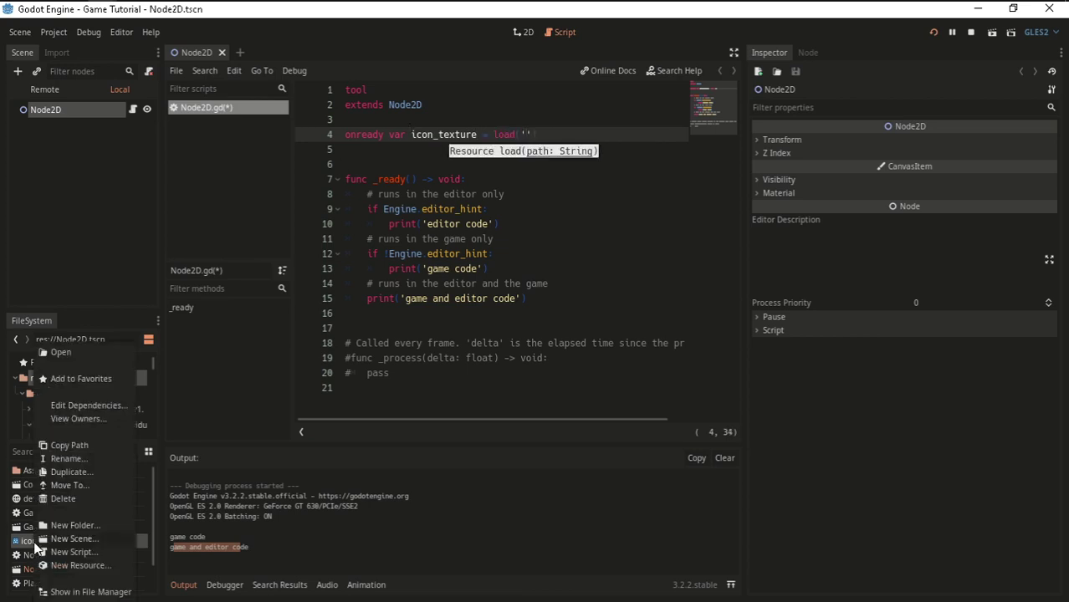
pyautogui.click(72, 445)
pyautogui.write('res://icon.png')
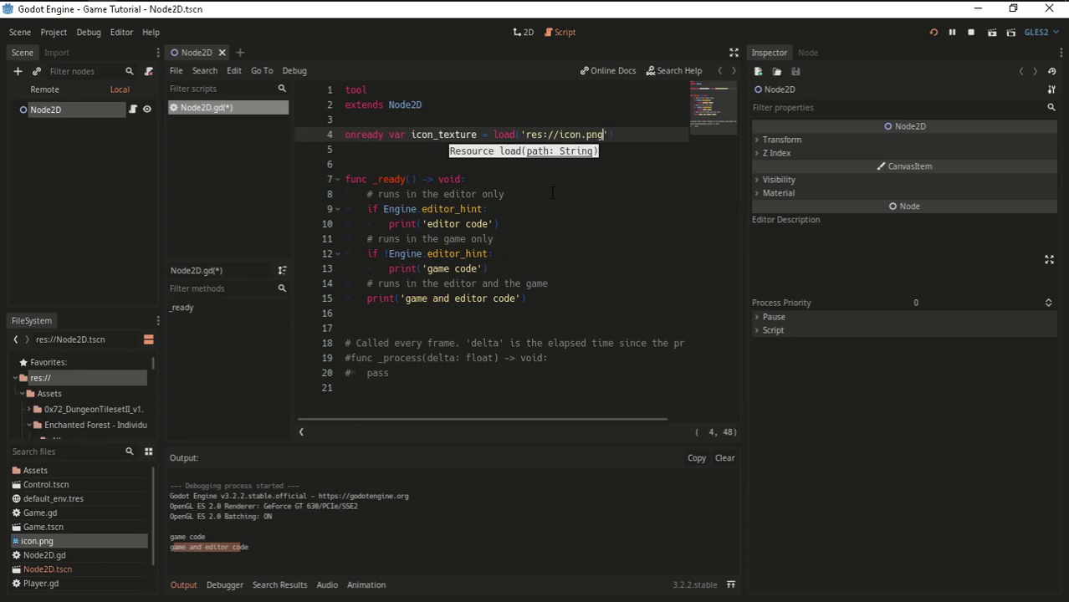
pyautogui.hotkey('ctrl', 's')
pyautogui.click(523, 224)
pyautogui.hotkey('shift', 'Home')
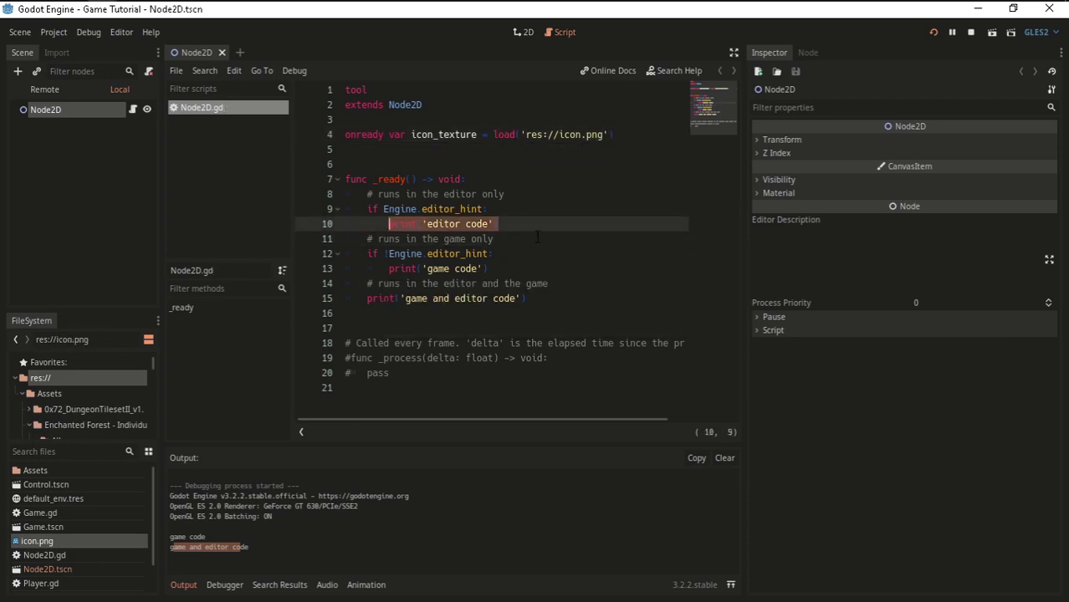
# Replace print('editor code') with a 'for i in range(30):' loop.
pyautogui.write('_')
pyautogui.hotkey('ctrl', 'z')
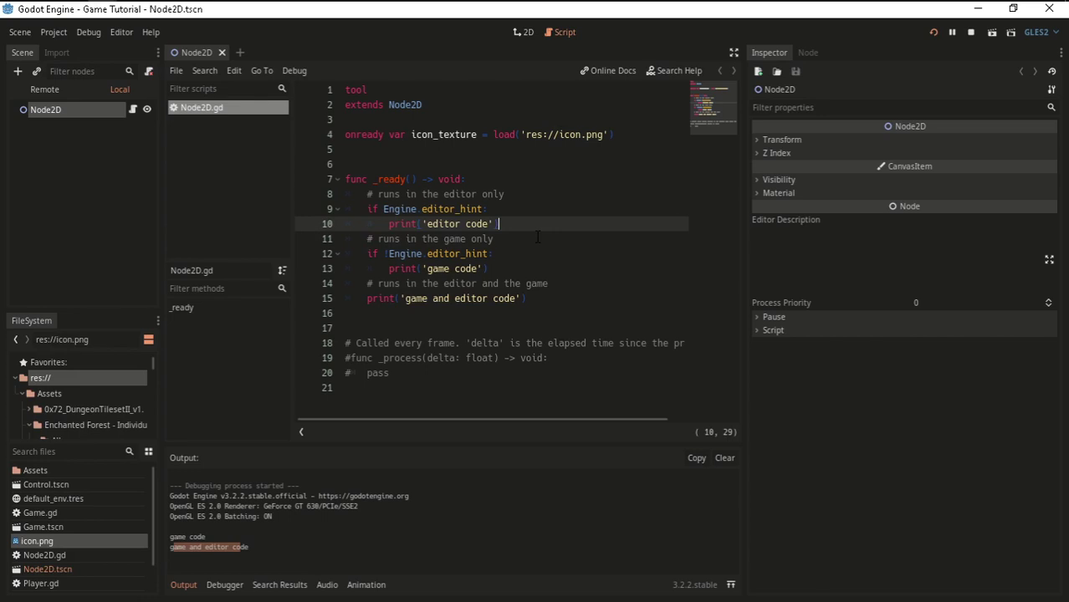
pyautogui.hotkey('shift', 'Home')
pyautogui.press('BackSpace')
pyautogui.write('for i')
pyautogui.write('renge')
pyautogui.press('BackSpace')
pyautogui.press('BackSpace')
pyautogui.press('BackSpace')
pyautogui.press('BackSpace')
pyautogui.write('a')
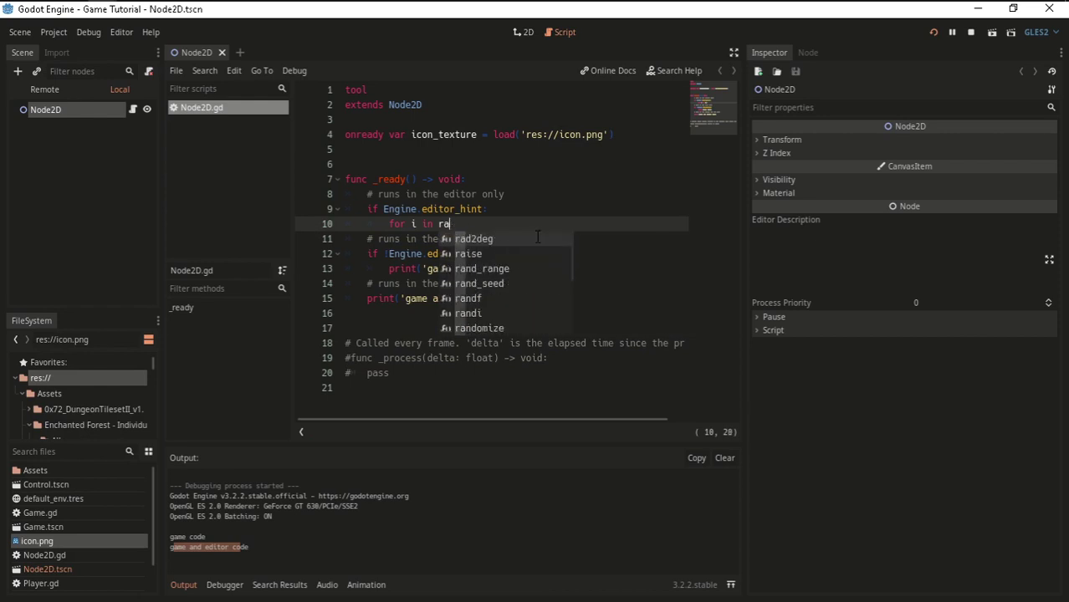
pyautogui.write('nge')
pyautogui.press('Return')
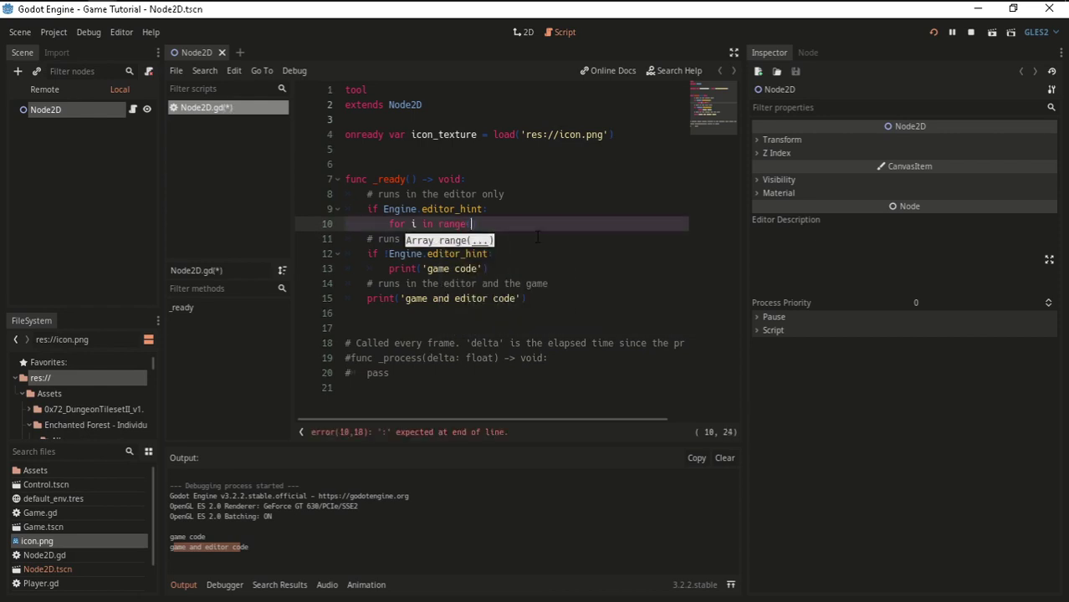
pyautogui.write('30 ')
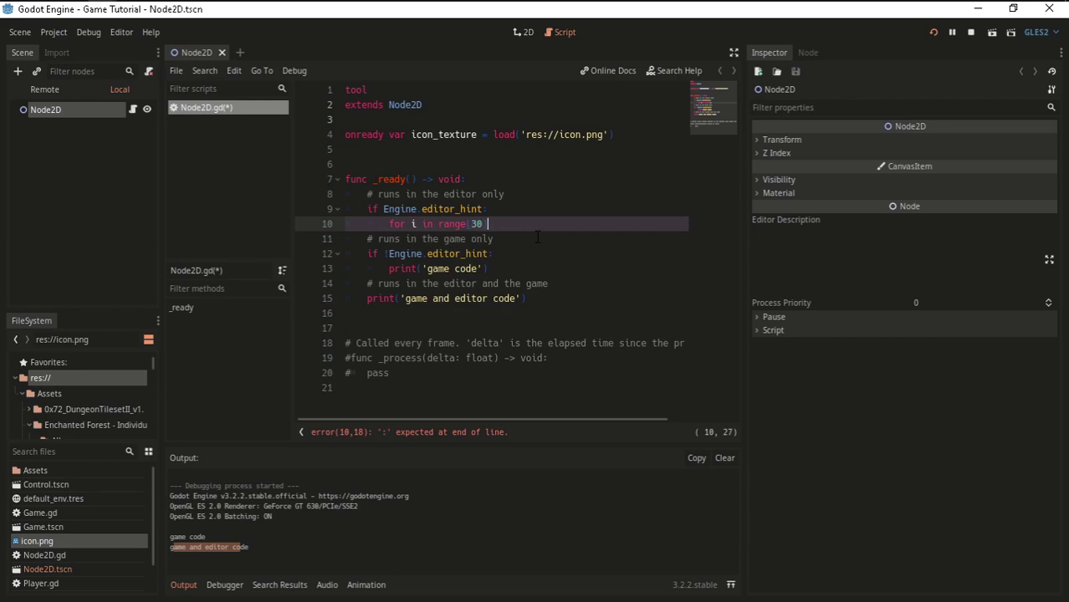
pyautogui.write(':')
pyautogui.press('Return')
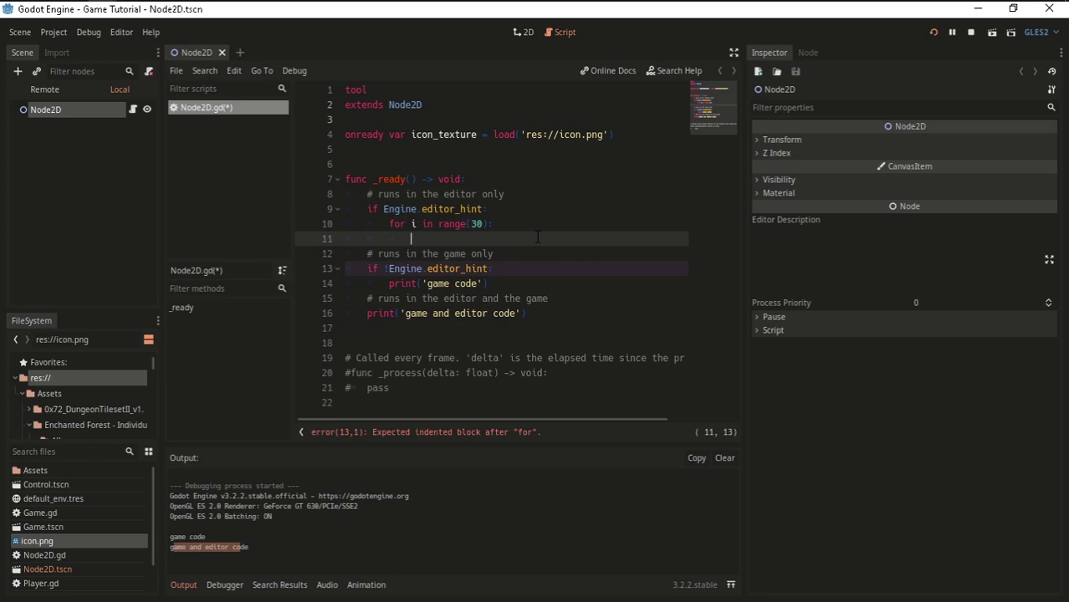
# Begin a var declaration for a Sprite inside the loop.
pyautogui.write('_sp')
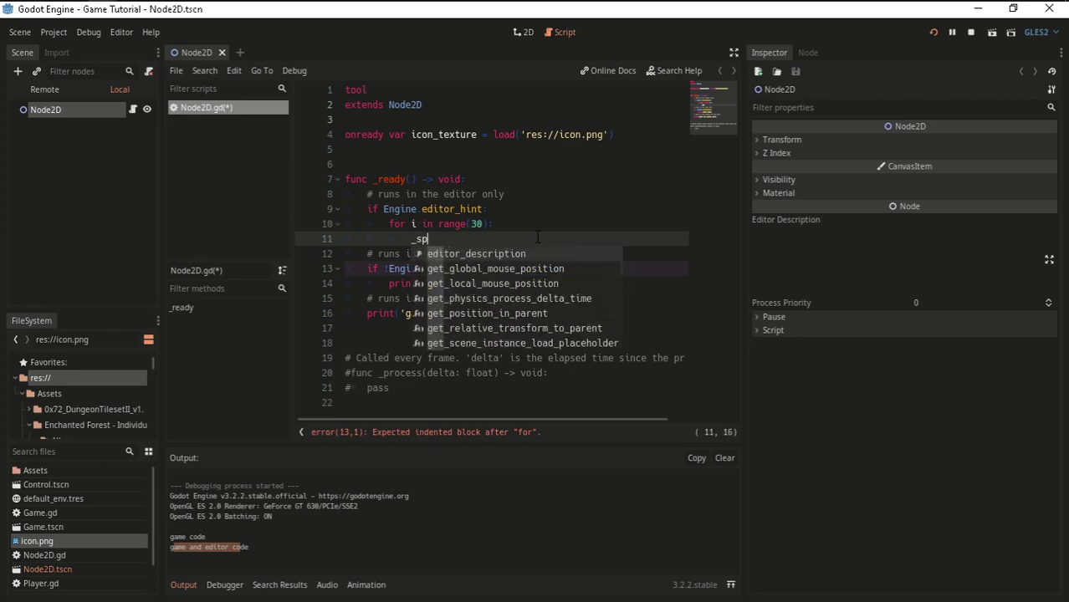
pyautogui.press('BackSpace')
pyautogui.press('BackSpace')
pyautogui.press('BackSpace')
pyautogui.write('var ')
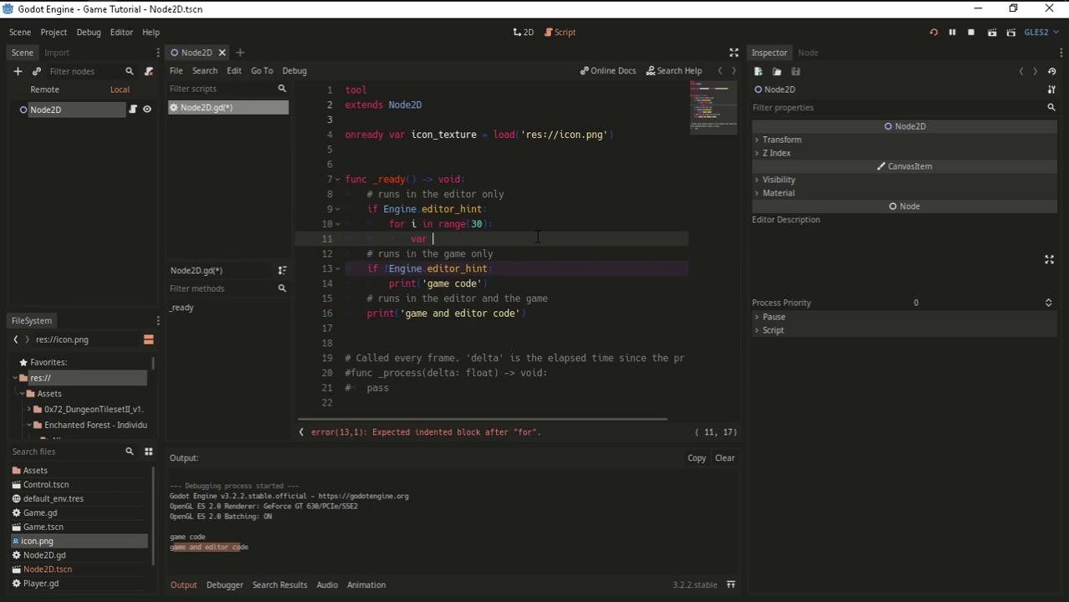
pyautogui.write('_')
pyautogui.write('so')
pyautogui.write('r  ')
pyautogui.write('S')
pyautogui.write('p')
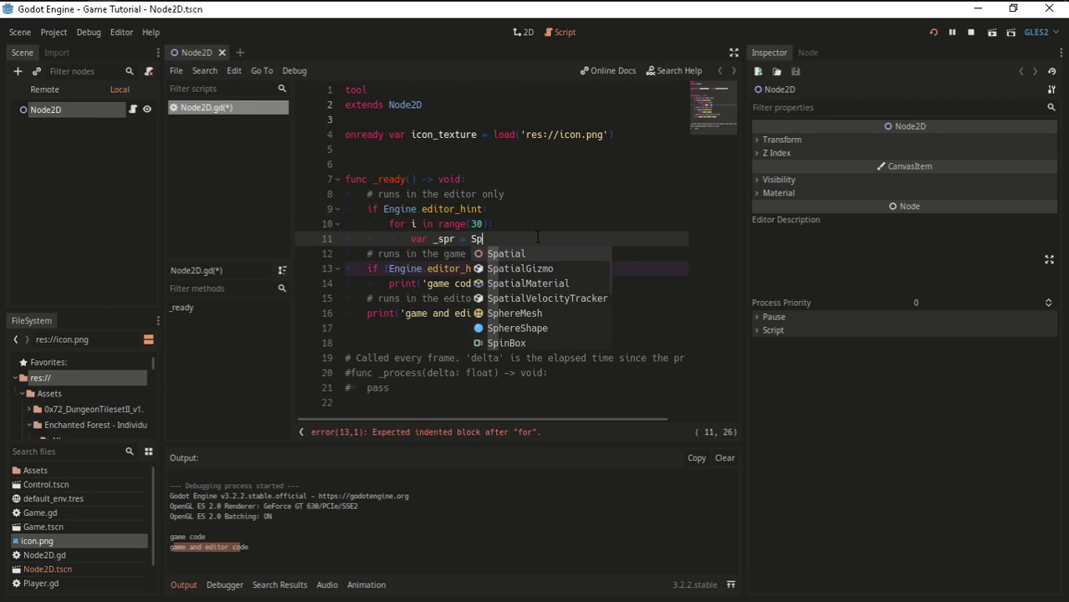
pyautogui.write('r')
# Complete the loop body line as 'var _spr = Sprite.new()' and open a new line below.
pyautogui.press('Down')
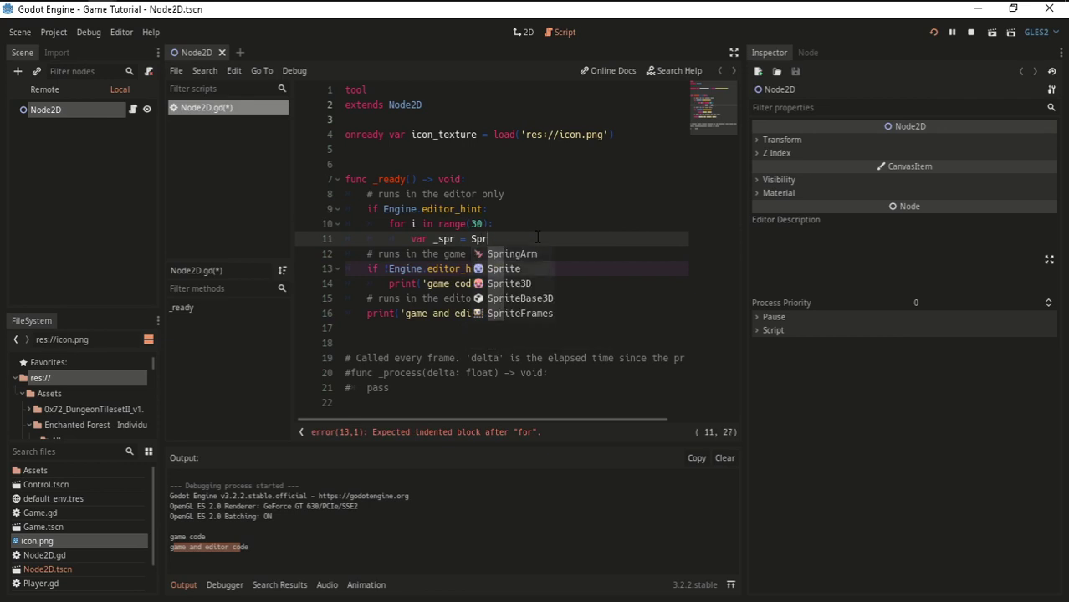
pyautogui.press('Return')
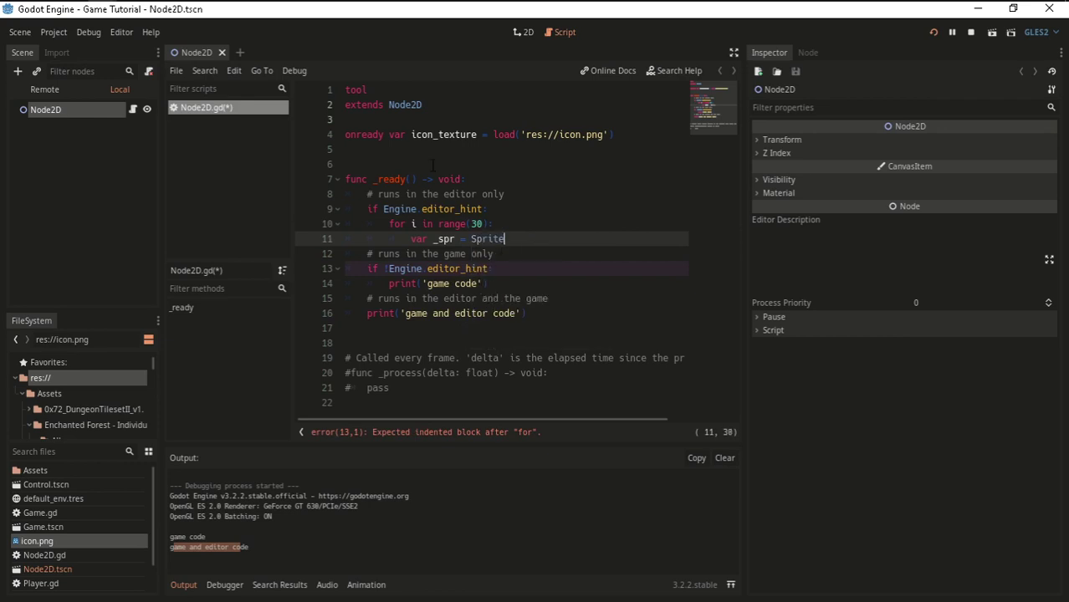
pyautogui.doubleClick(460, 103)
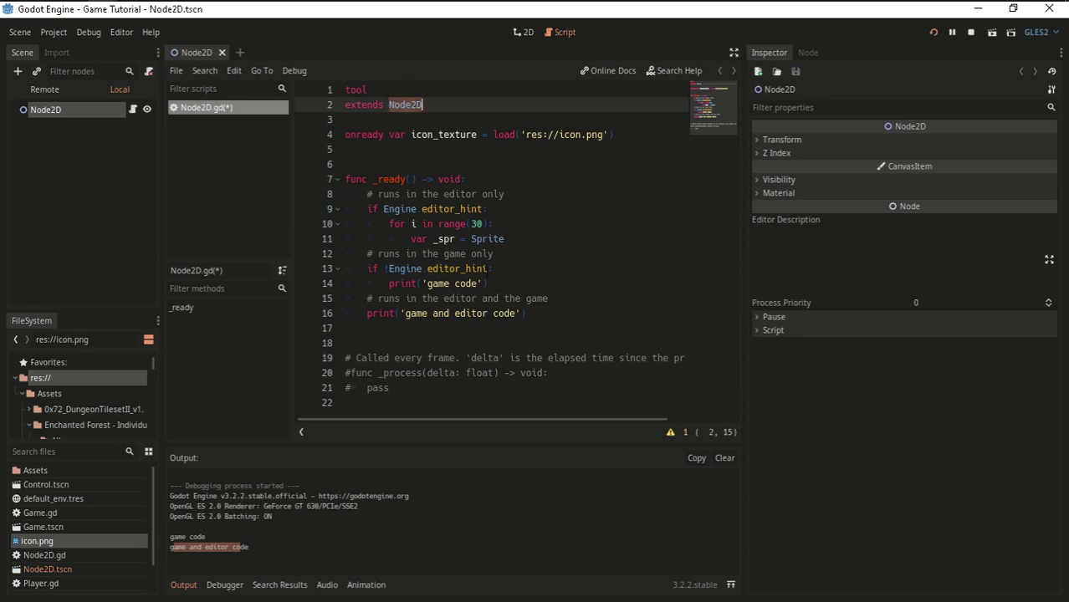
pyautogui.click(505, 239)
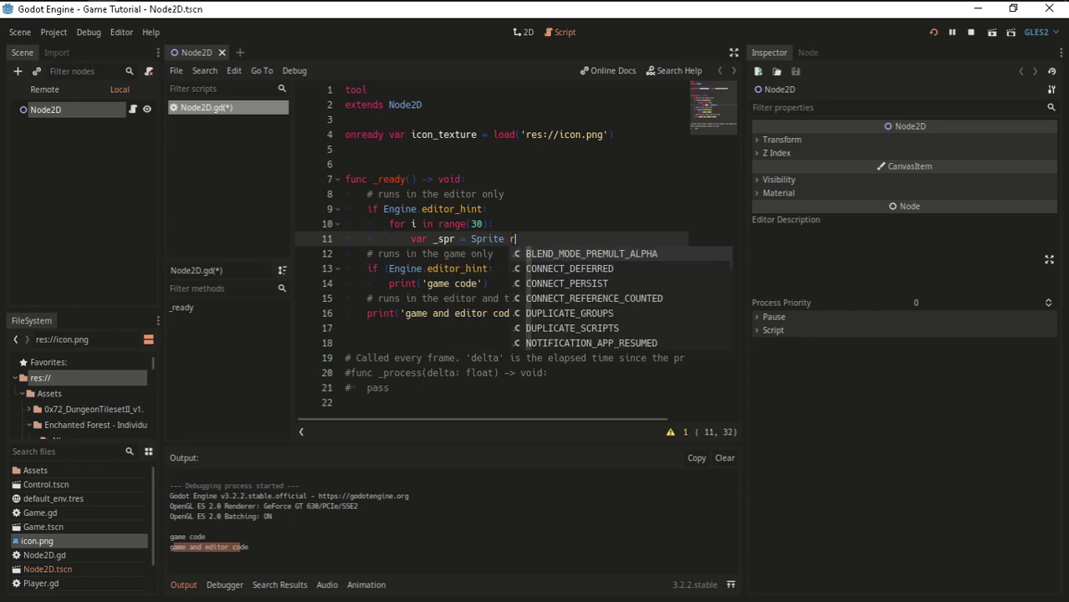
pyautogui.write('n')
pyautogui.press('Return')
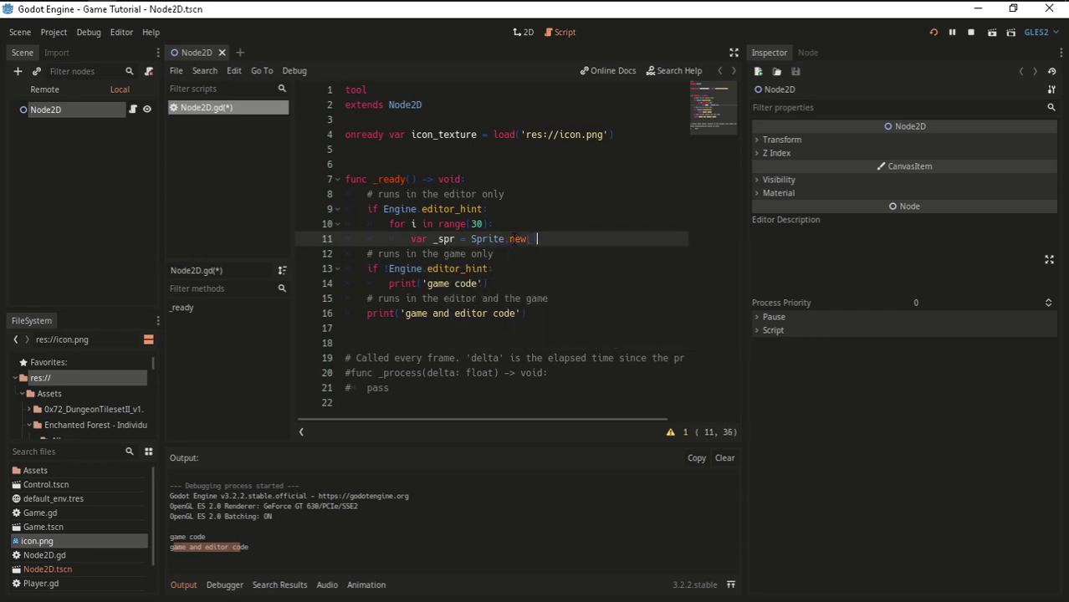
pyautogui.press('Return')
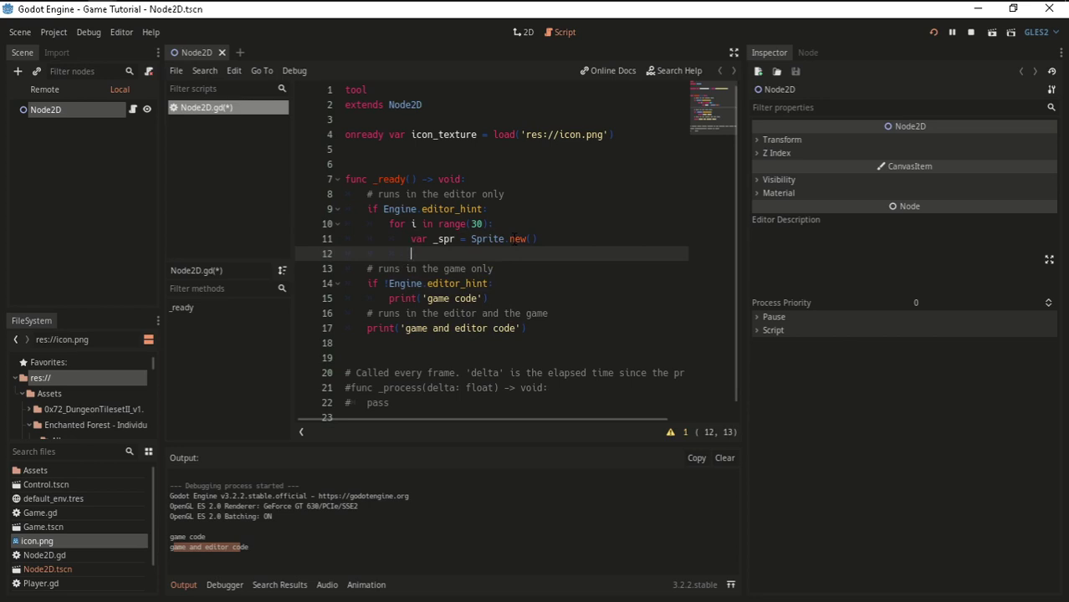
# Begin a new loop line assigning _spr.position to a Vector2 using autocomplete.
pyautogui.write('var')
pyautogui.press('BackSpace')
pyautogui.press('BackSpace')
pyautogui.press('BackSpace')
pyautogui.write('_so')
pyautogui.press('BackSpace')
pyautogui.write('p')
pyautogui.write('r.poso')
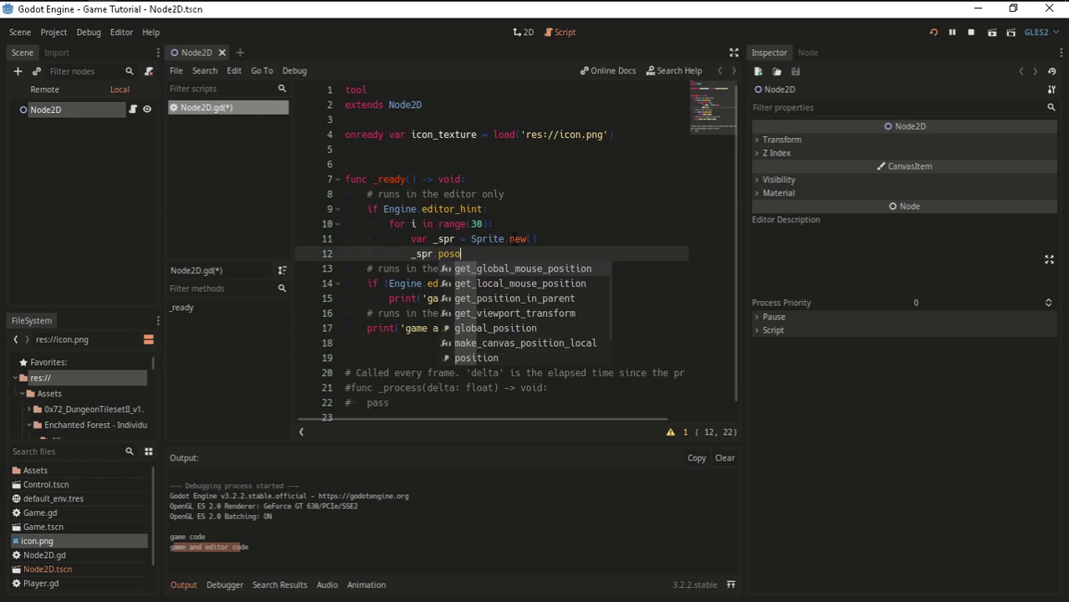
pyautogui.write('i')
pyautogui.press('Return')
pyautogui.write('= ')
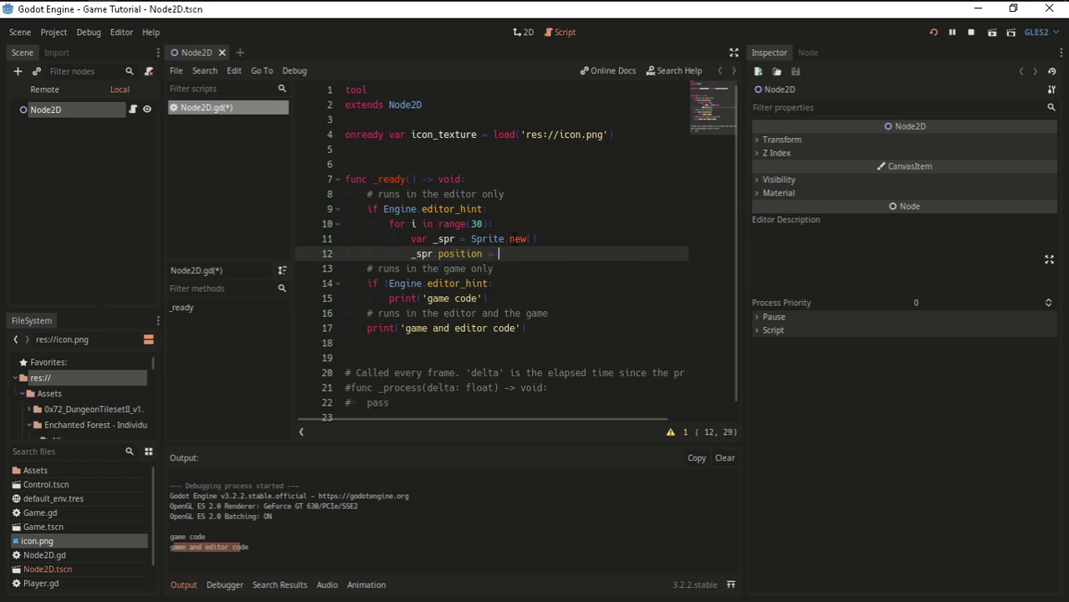
pyautogui.write('Ve')
pyautogui.press('Return')
# Fill in Vector2(48 * i, 30), save the script, and begin a _spr texture line.
pyautogui.write('(1')
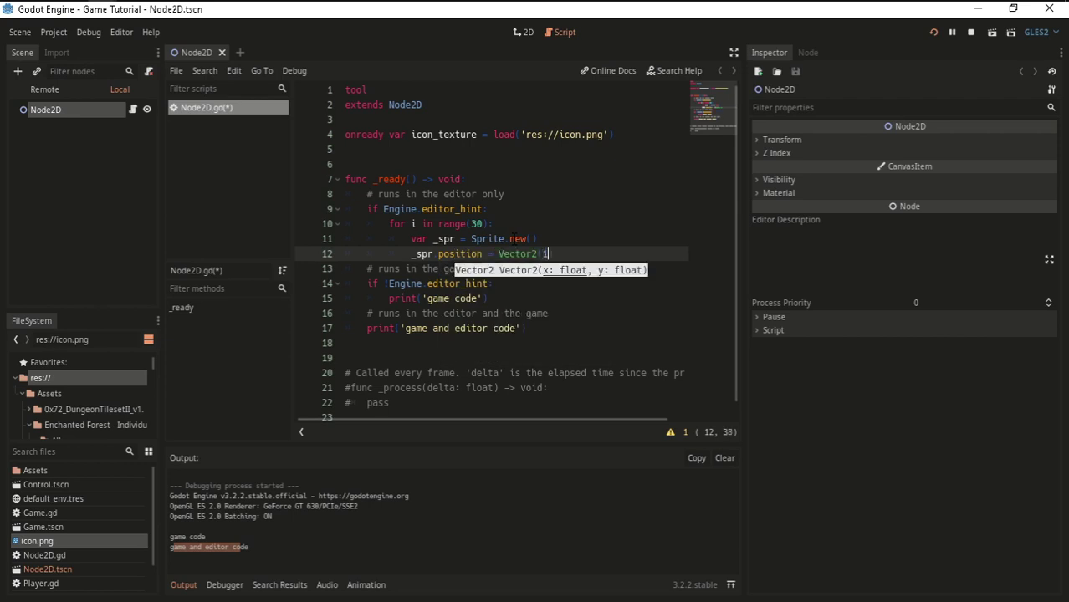
pyautogui.press('BackSpace')
pyautogui.write('48')
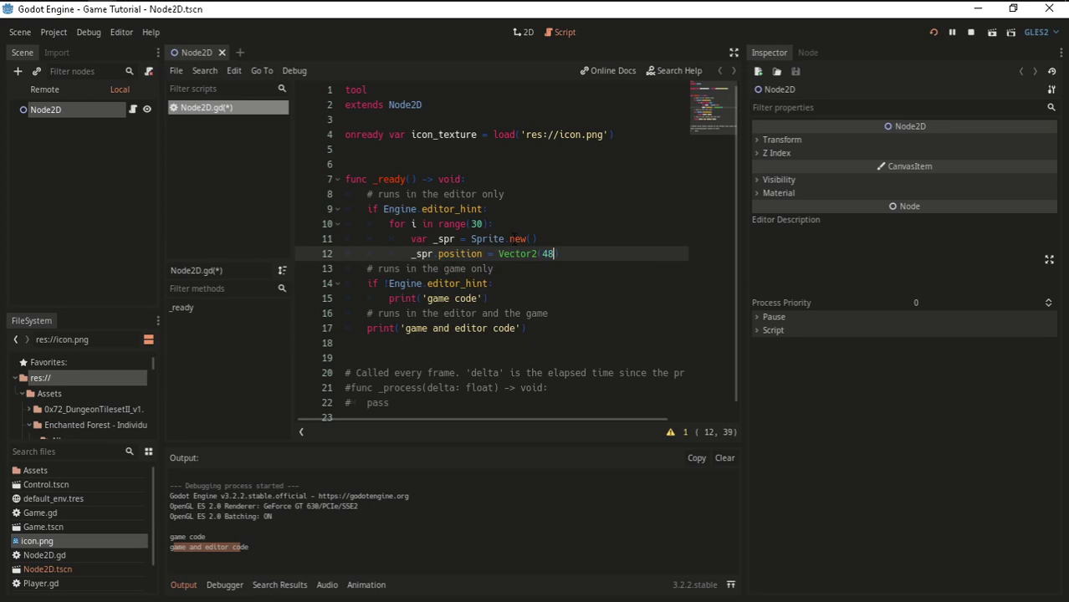
pyautogui.write('* ')
pyautogui.write('i, ')
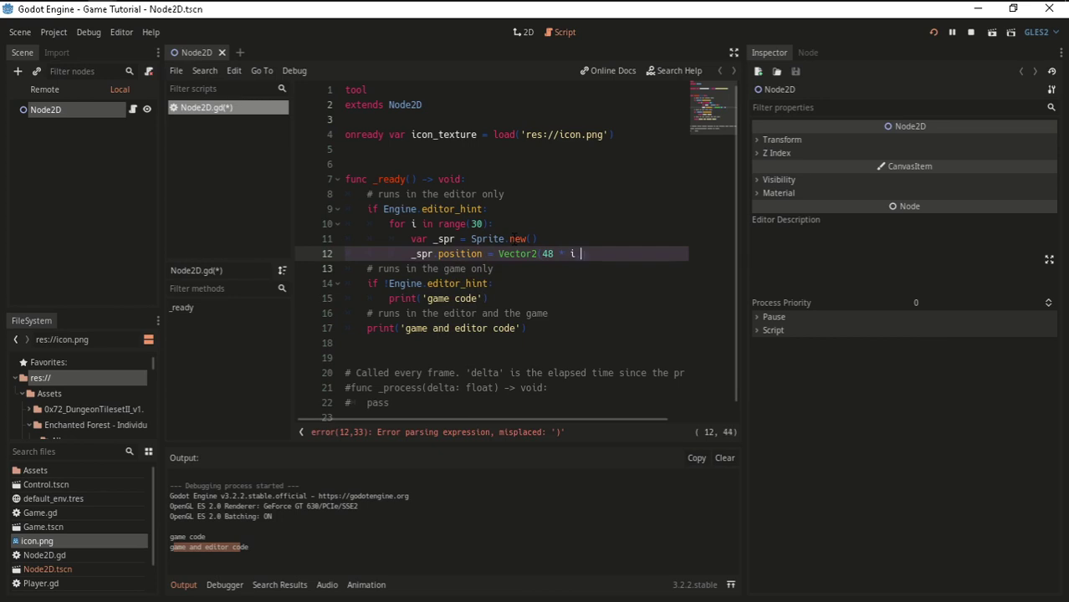
pyautogui.write('0')
pyautogui.press('BackSpace')
pyautogui.write('30')
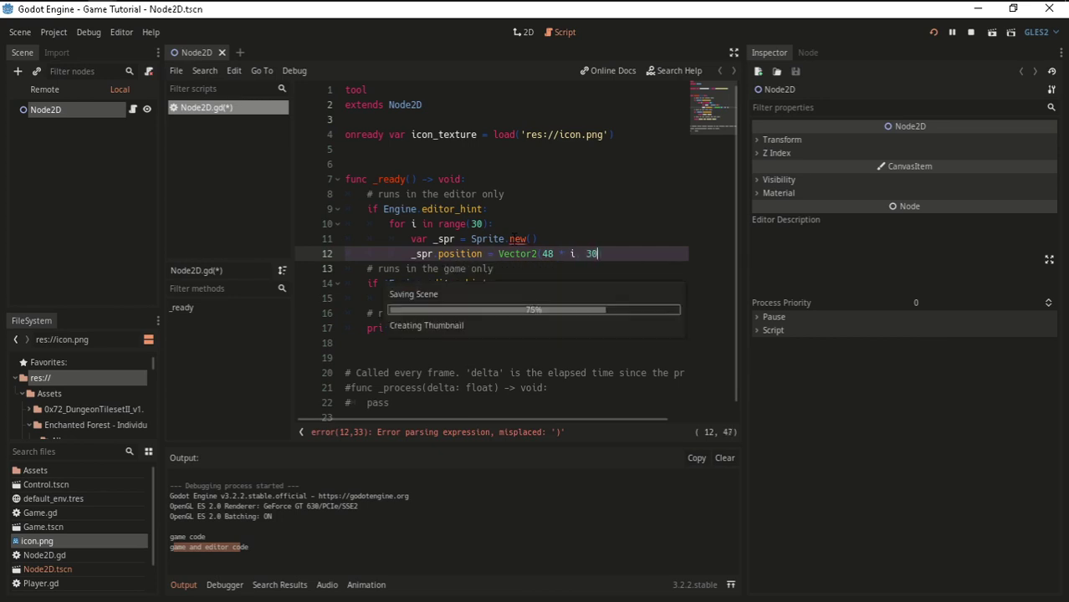
pyautogui.write(')')
pyautogui.press('Return')
pyautogui.hotkey('ctrl', 's')
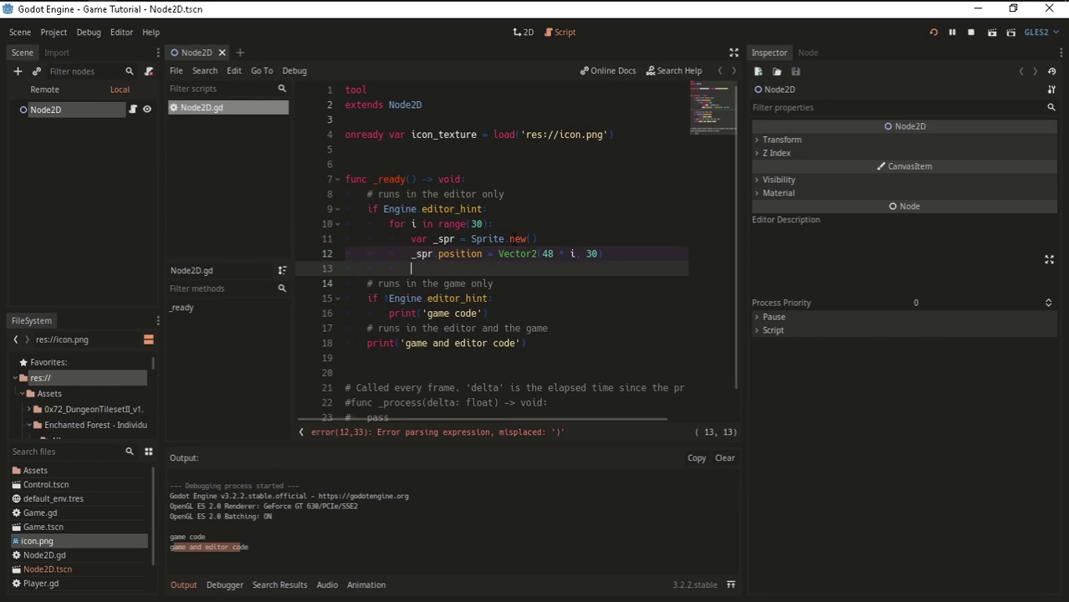
pyautogui.write('_spr.')
pyautogui.write('te')
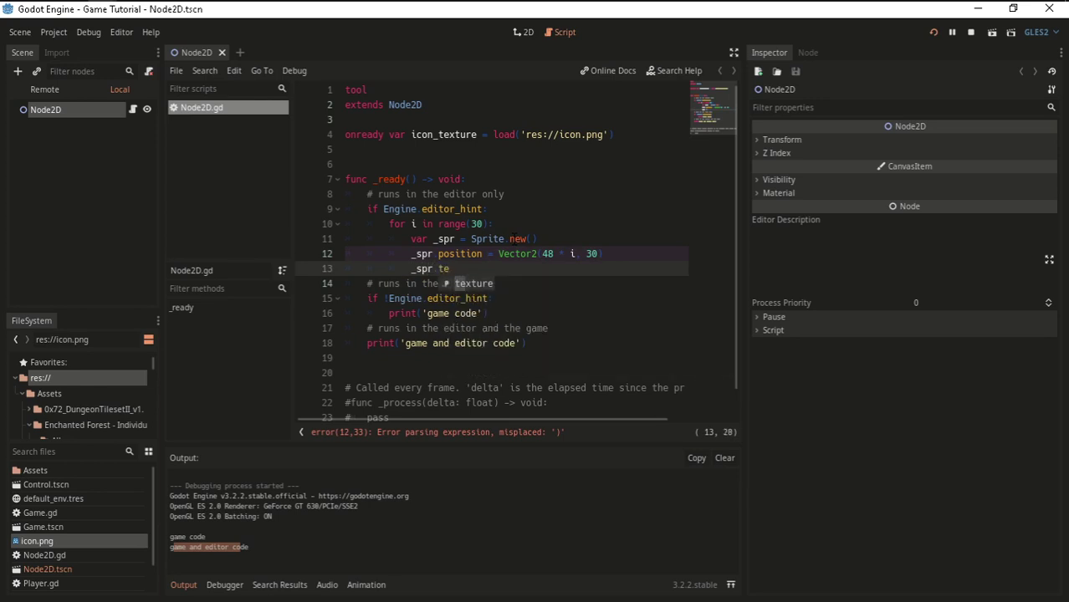
# Clear the partial and mistyped member names after _spr on line 13.
pyautogui.press('BackSpace')
pyautogui.press('BackSpace')
pyautogui.press('BackSpace')
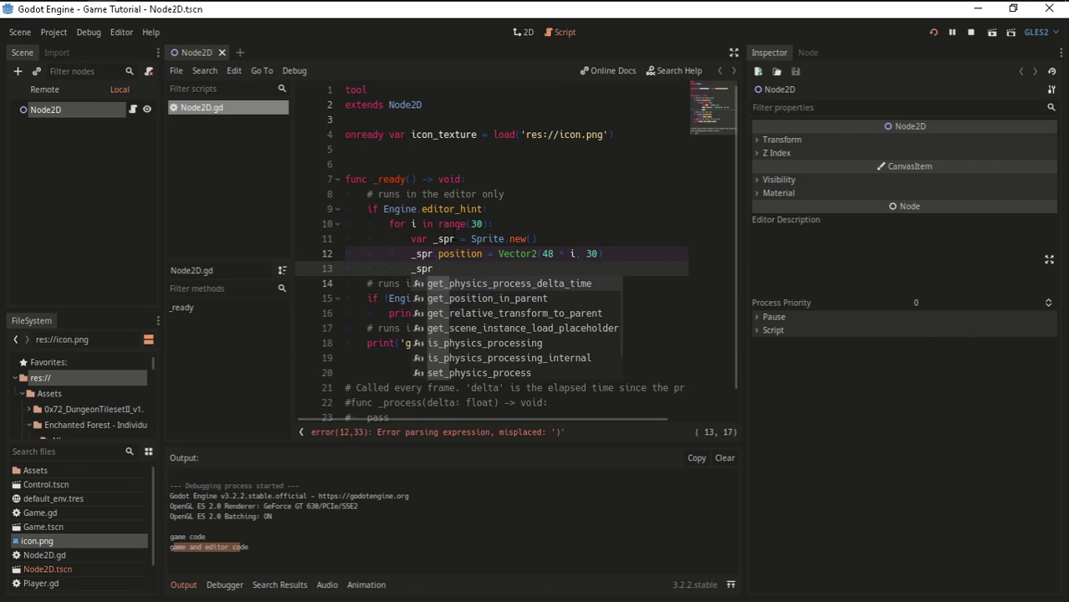
pyautogui.click(618, 240)
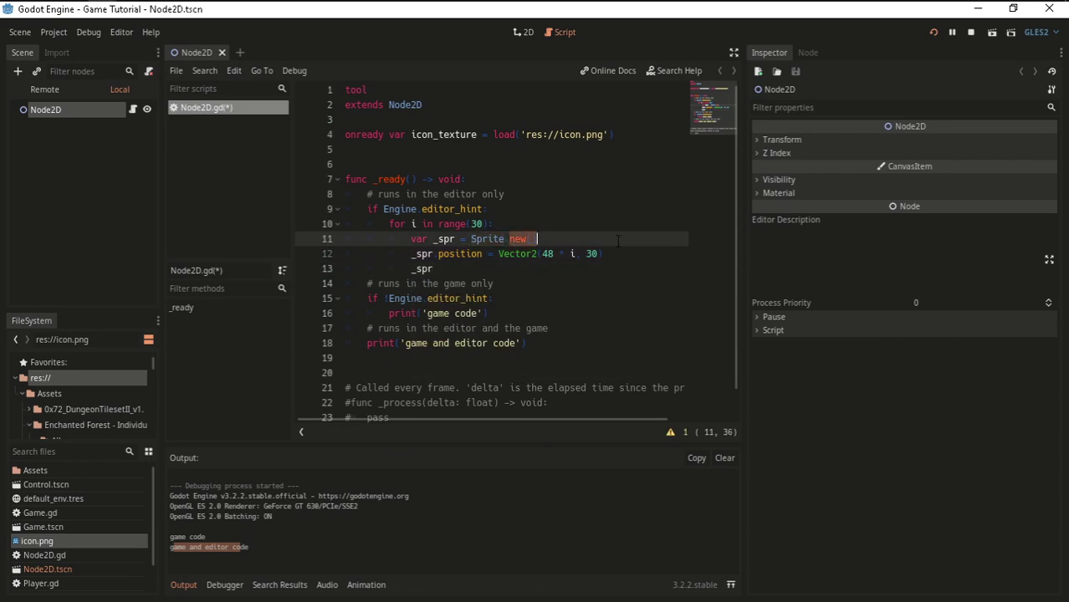
pyautogui.click(460, 268)
pyautogui.write('.')
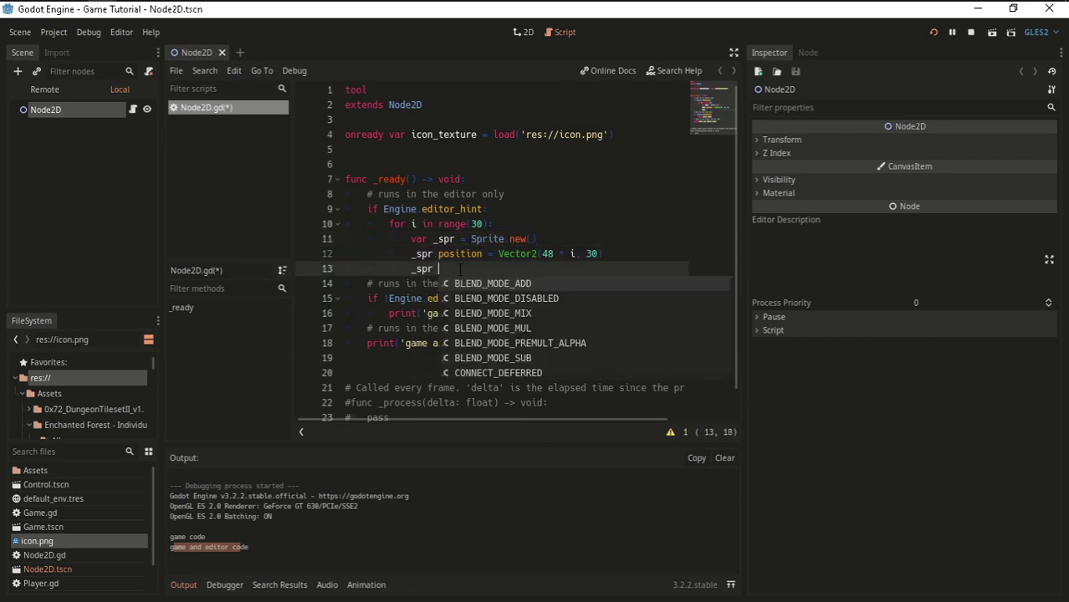
pyautogui.write('fr')
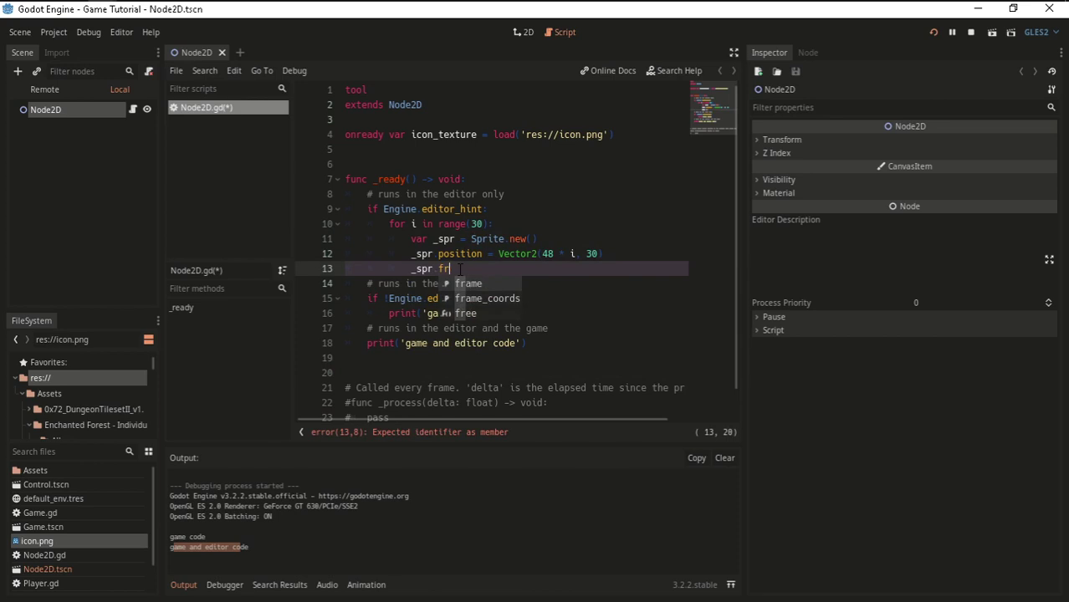
pyautogui.write('a')
pyautogui.press('BackSpace')
pyautogui.press('BackSpace')
pyautogui.press('BackSpace')
pyautogui.write('te')
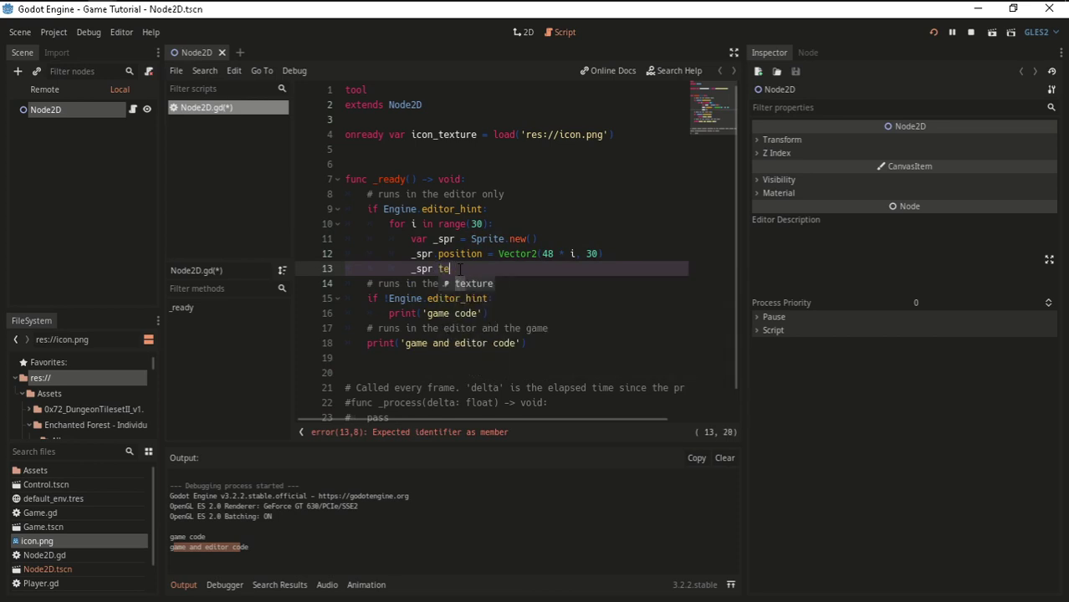
pyautogui.press('BackSpace')
pyautogui.press('BackSpace')
pyautogui.write('p')
pyautogui.press('BackSpace')
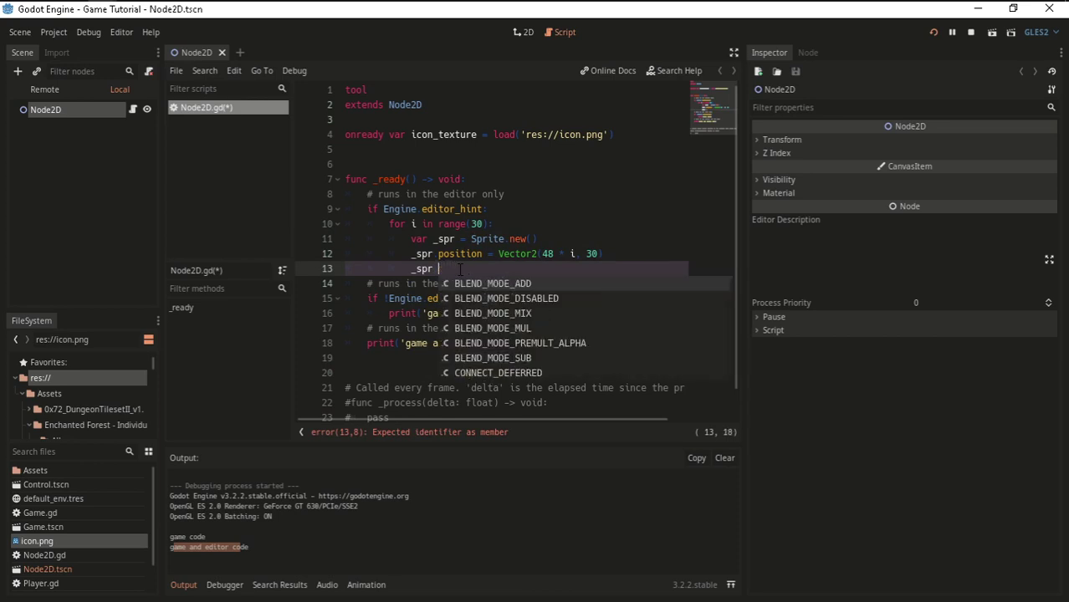
# Check the Sprite class on line 11 and the other uses of _spr before continuing line 13.
pyautogui.click(503, 239)
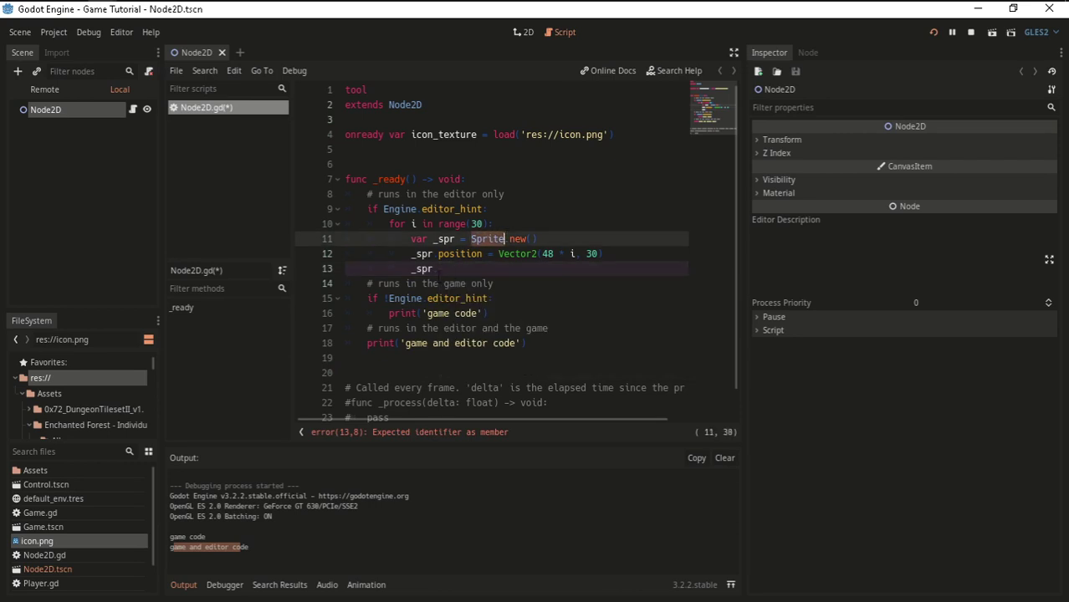
pyautogui.click(440, 268)
pyautogui.doubleClick(423, 269)
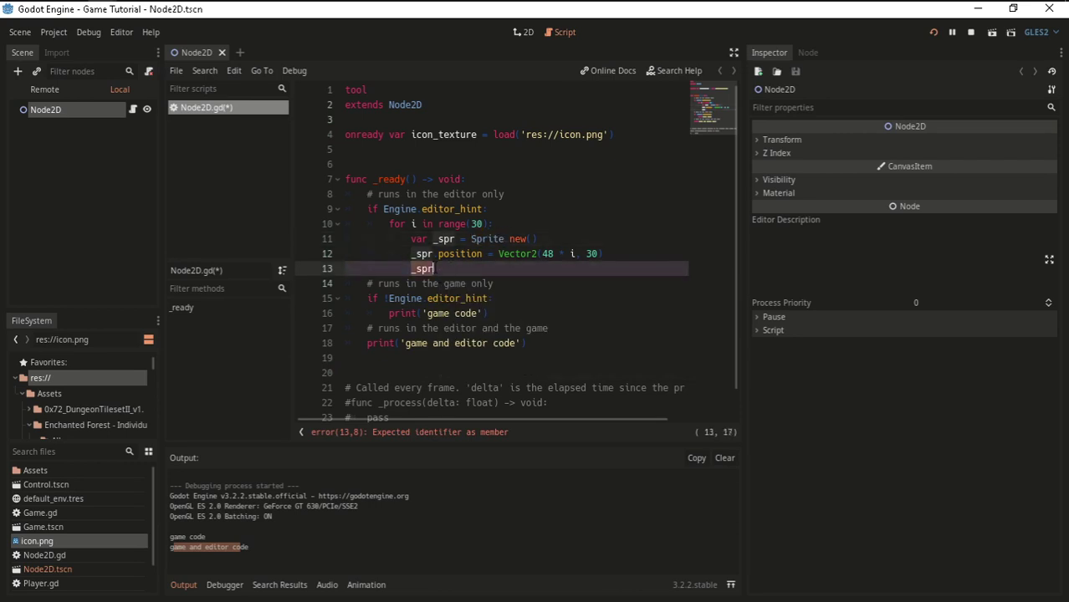
pyautogui.click(422, 269)
pyautogui.click(506, 239)
pyautogui.click(442, 269)
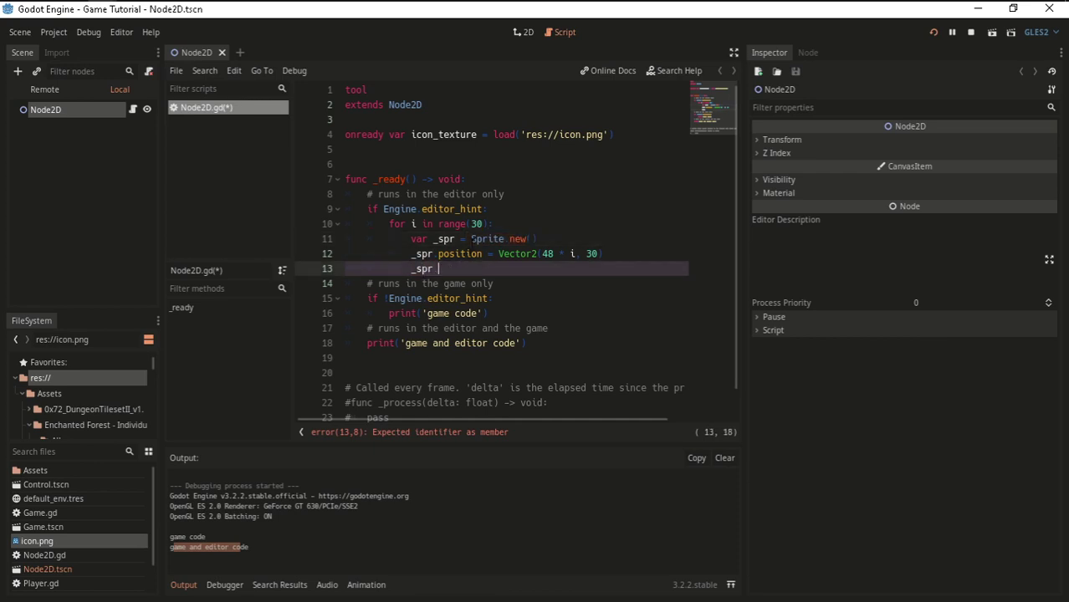
pyautogui.doubleClick(485, 239)
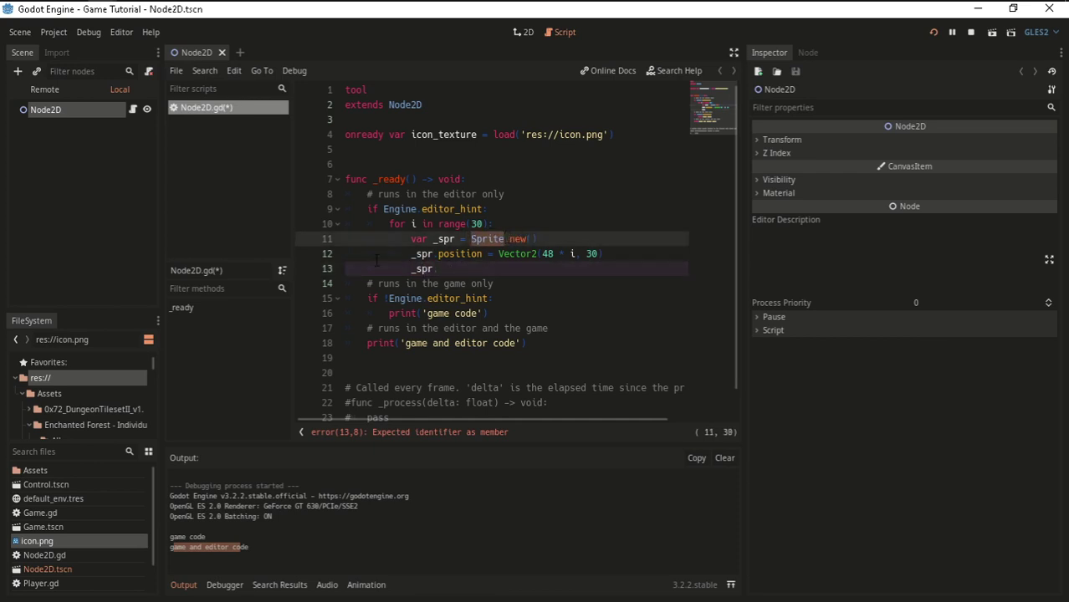
pyautogui.click(441, 269)
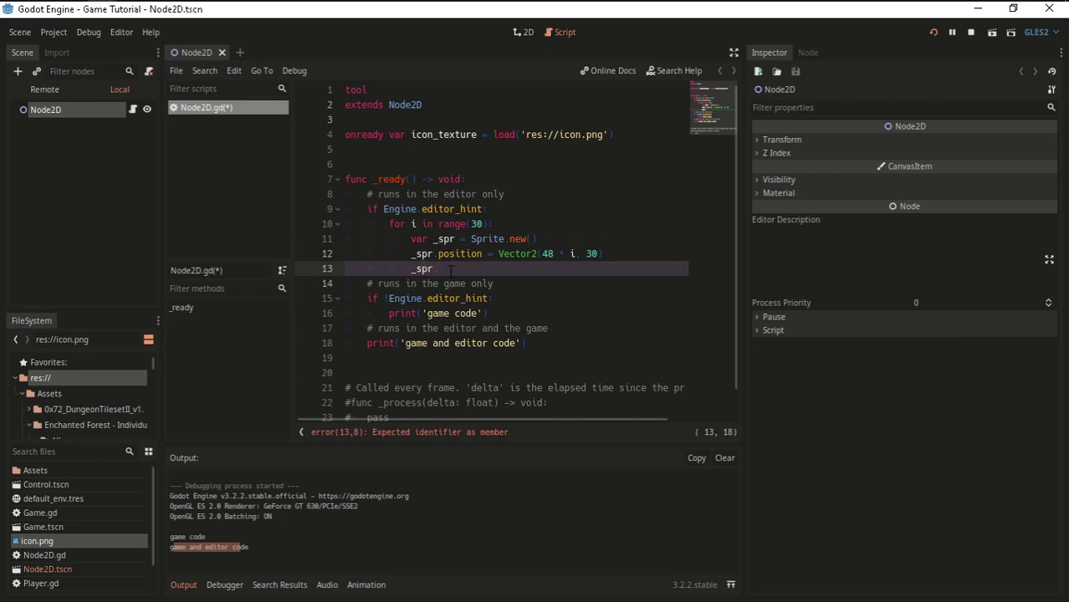
# Complete line 13 as _spr.texture = icon_texture, save, and start a new line.
pyautogui.write('tex')
pyautogui.press('Return')
pyautogui.write('ic')
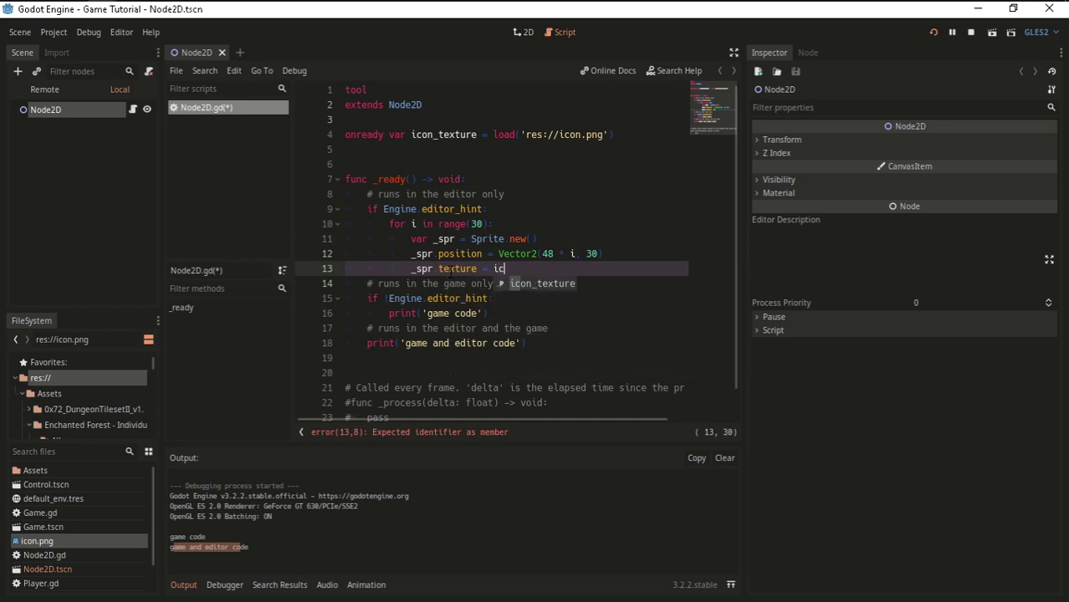
pyautogui.press('Return')
pyautogui.hotkey('ctrl', 's')
pyautogui.press('Return')
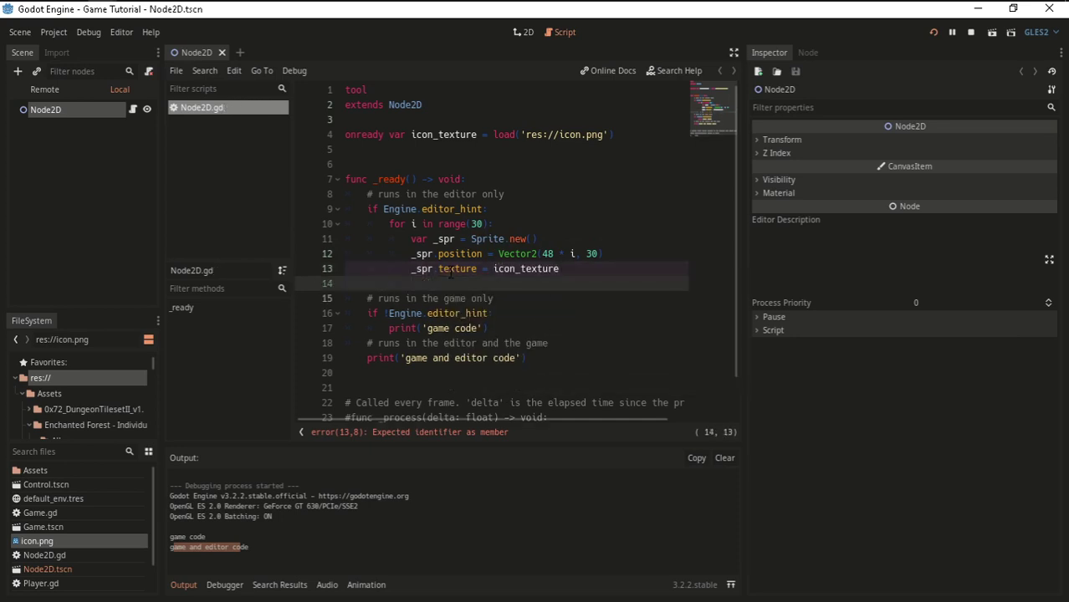
# Add add_child(_spr) to the loop and save the script.
pyautogui.write('add')
pyautogui.press('Return')
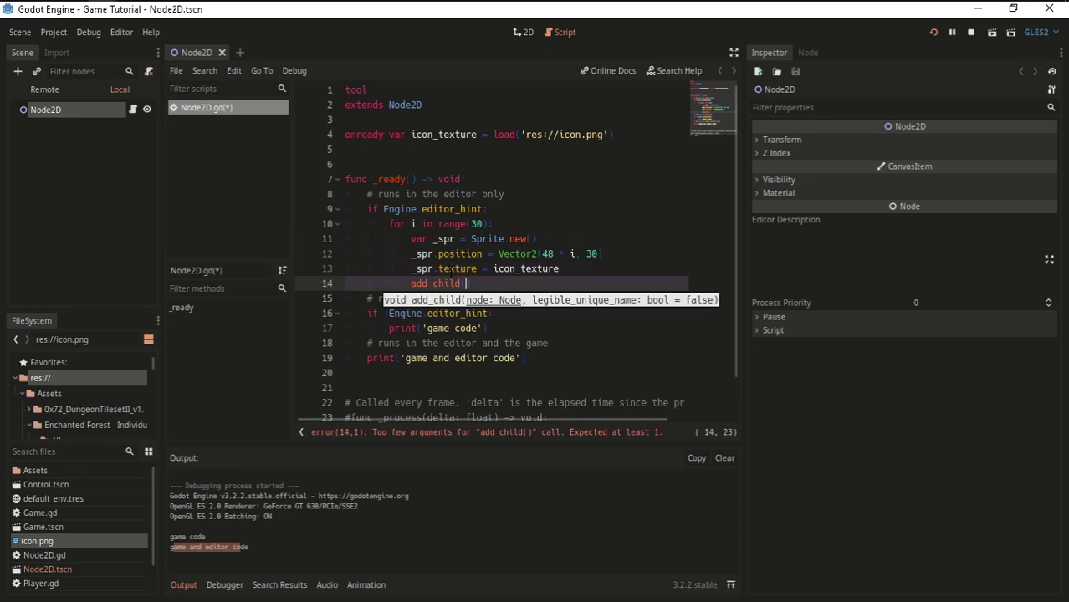
pyautogui.write('_spr')
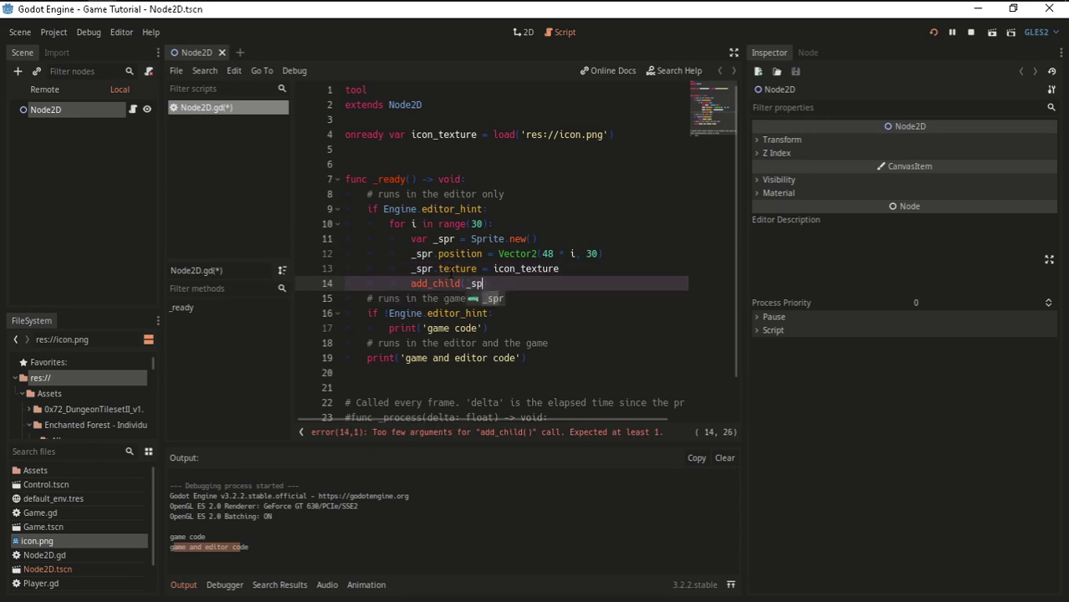
pyautogui.hotkey('ctrl', 's')
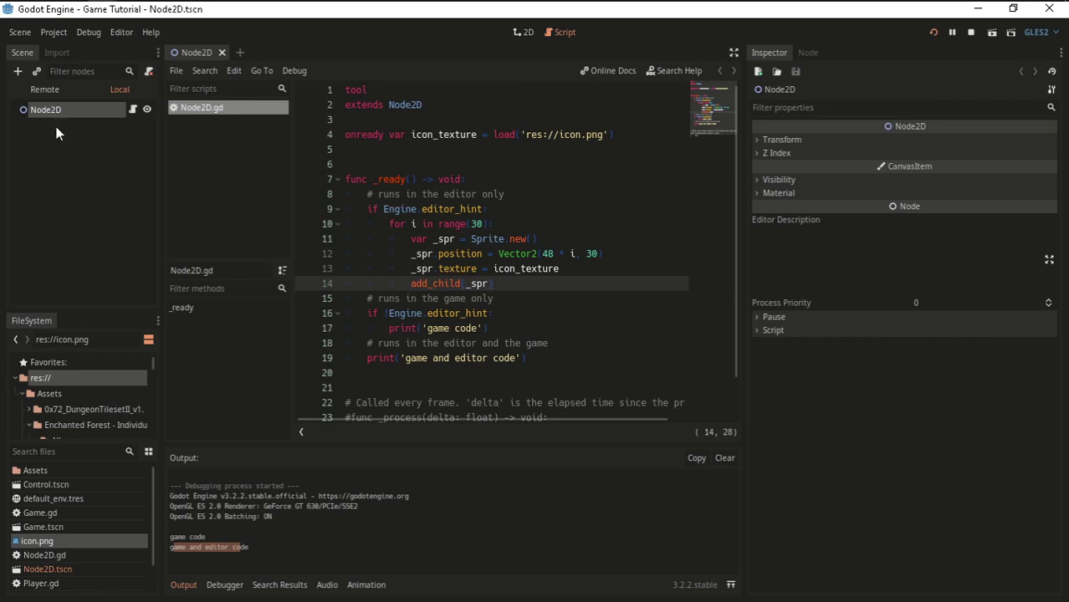
pyautogui.click(508, 286)
pyautogui.write(')')
pyautogui.press('Return')
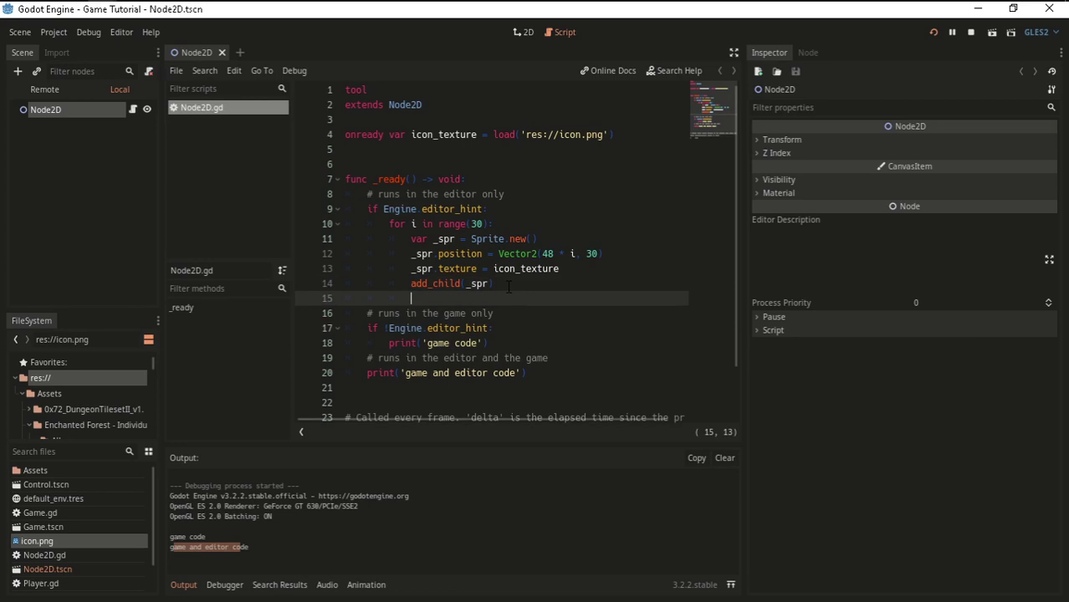
# Add _spr.set_owner(self) on the next line and save the script and scene.
pyautogui.write('_s')
pyautogui.write('pr')
pyautogui.write(' ow')
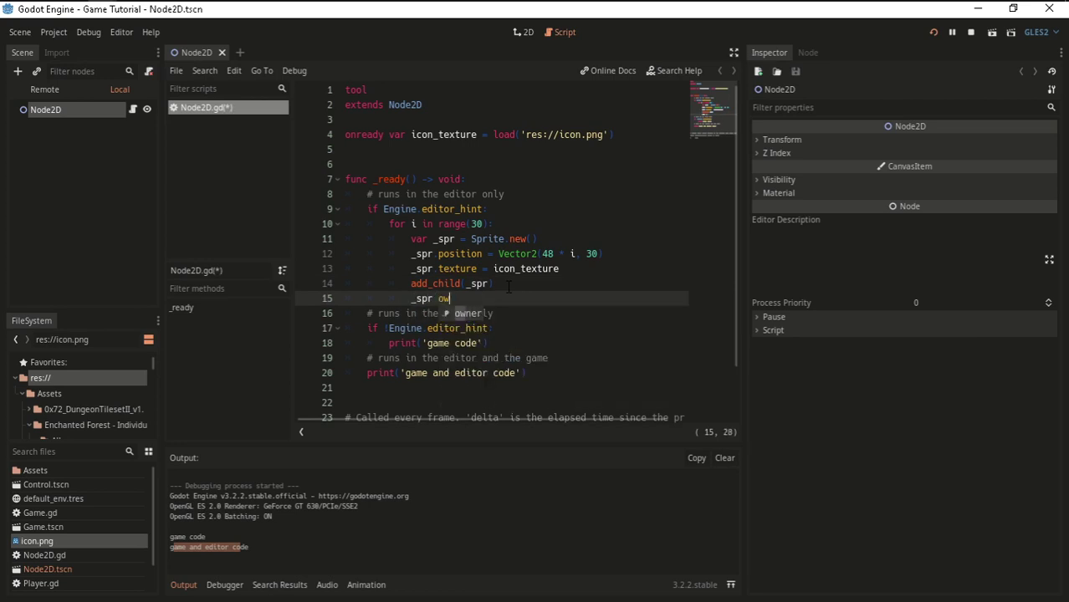
pyautogui.write('ner')
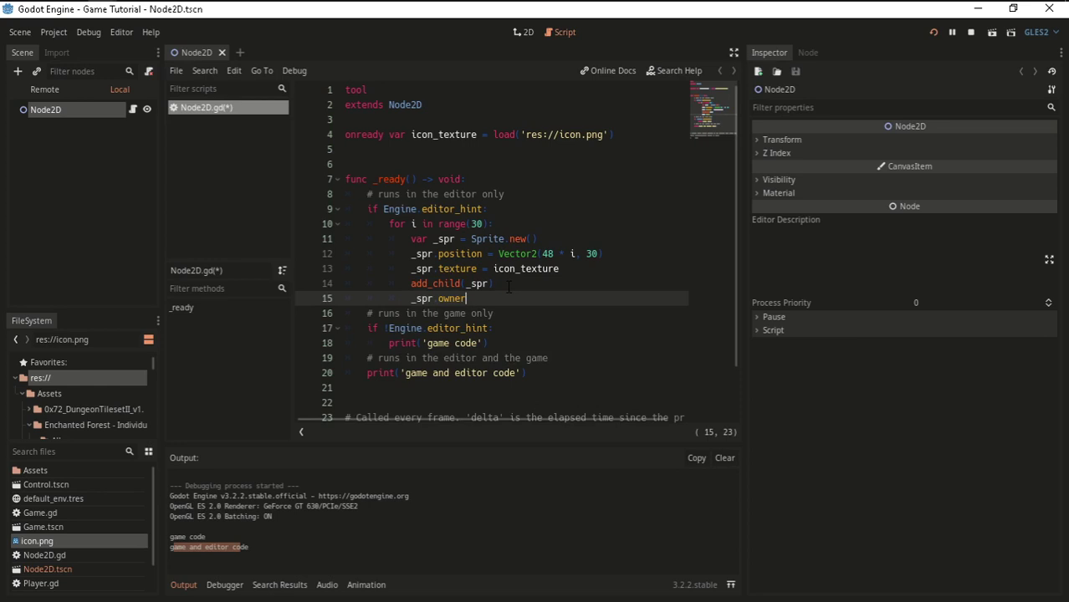
pyautogui.press('BackSpace')
pyautogui.press('BackSpace')
pyautogui.press('BackSpace')
pyautogui.press('BackSpace')
pyautogui.press('BackSpace')
pyautogui.write('set_')
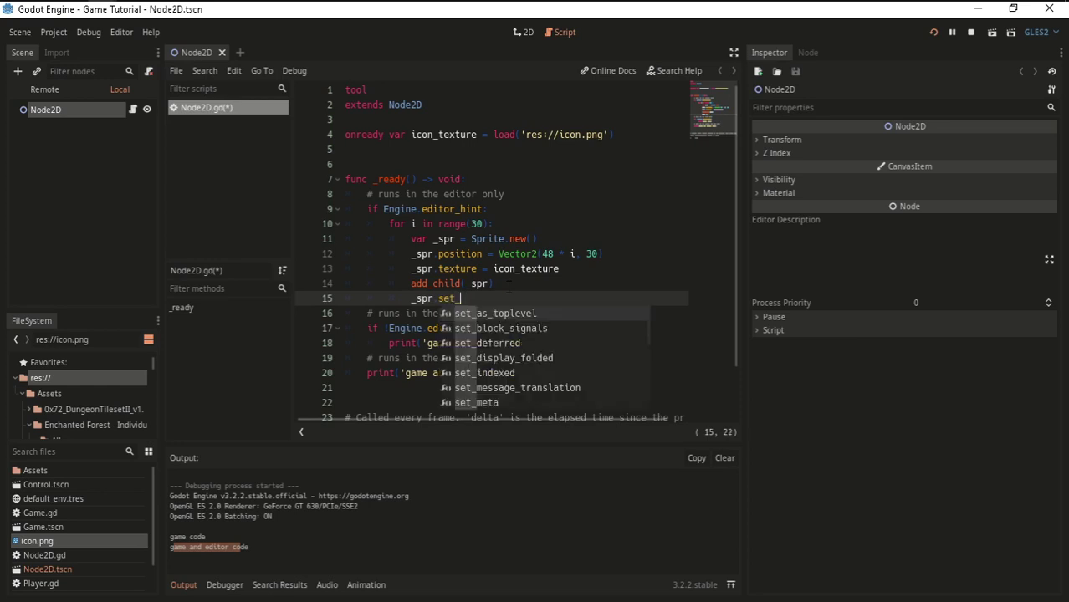
pyautogui.write('owner')
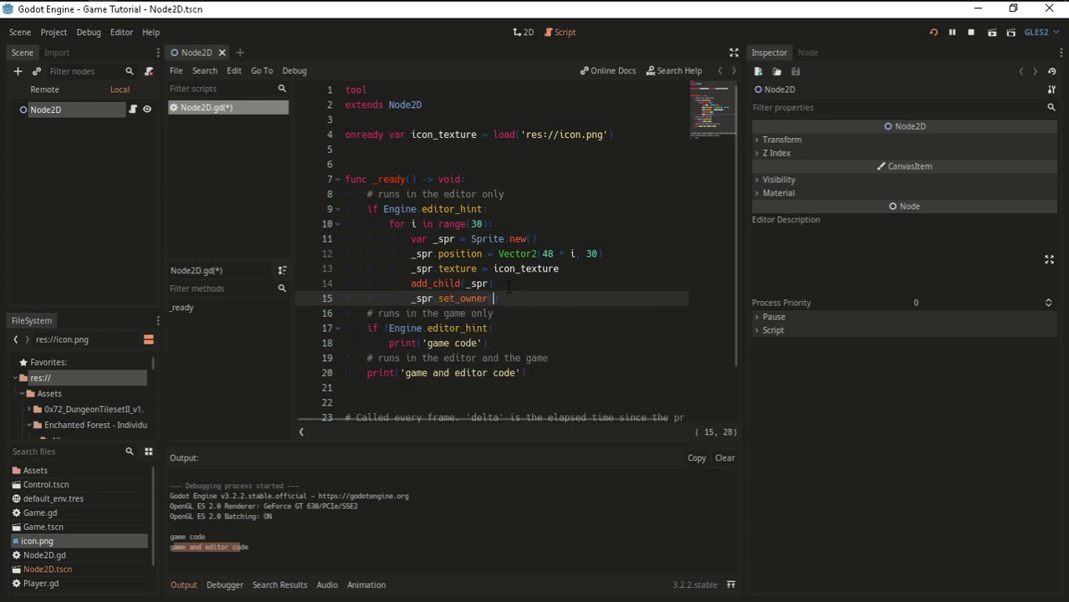
pyautogui.press('BackSpace')
pyautogui.write('(self')
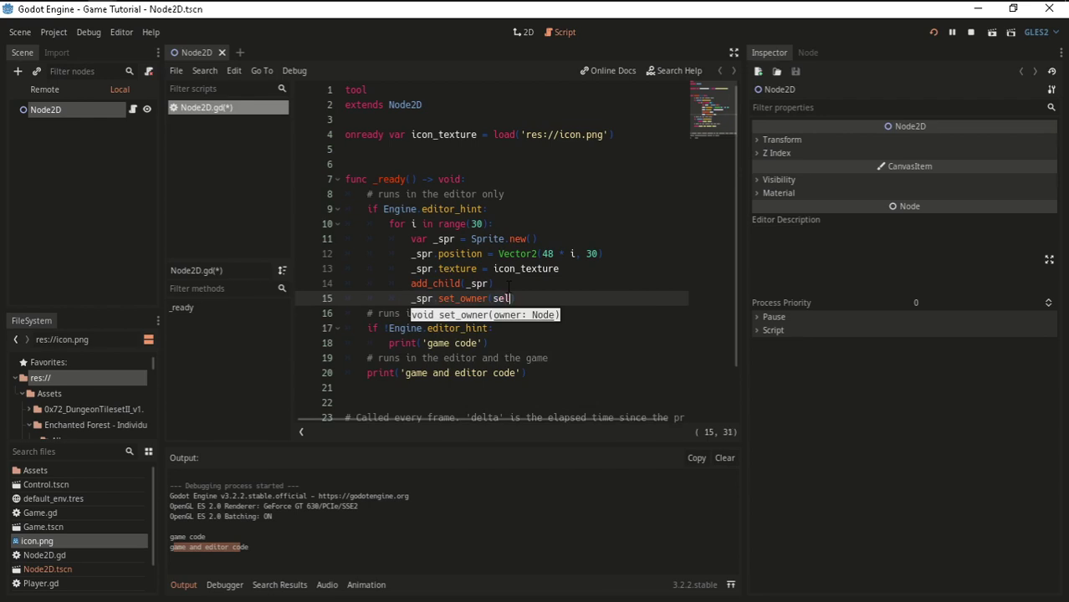
pyautogui.write(')')
pyautogui.hotkey('ctrl', 's')
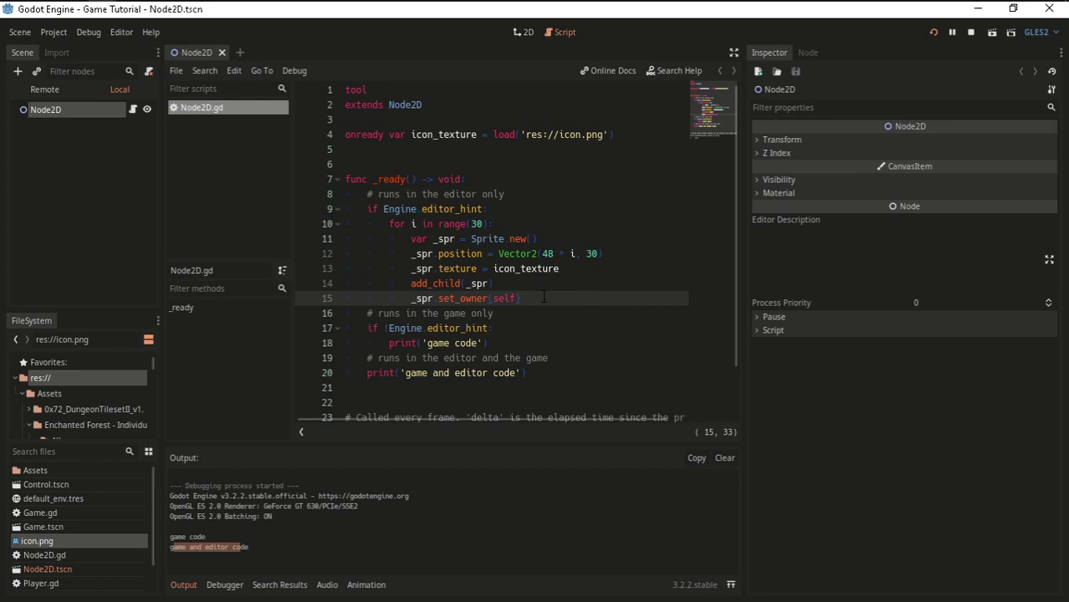
pyautogui.hotkey('ctrl', 's')
# Switch to the 2D view, close Node2D, and reopen Node2D.tscn to see the generated sprites.
pyautogui.click(522, 32)
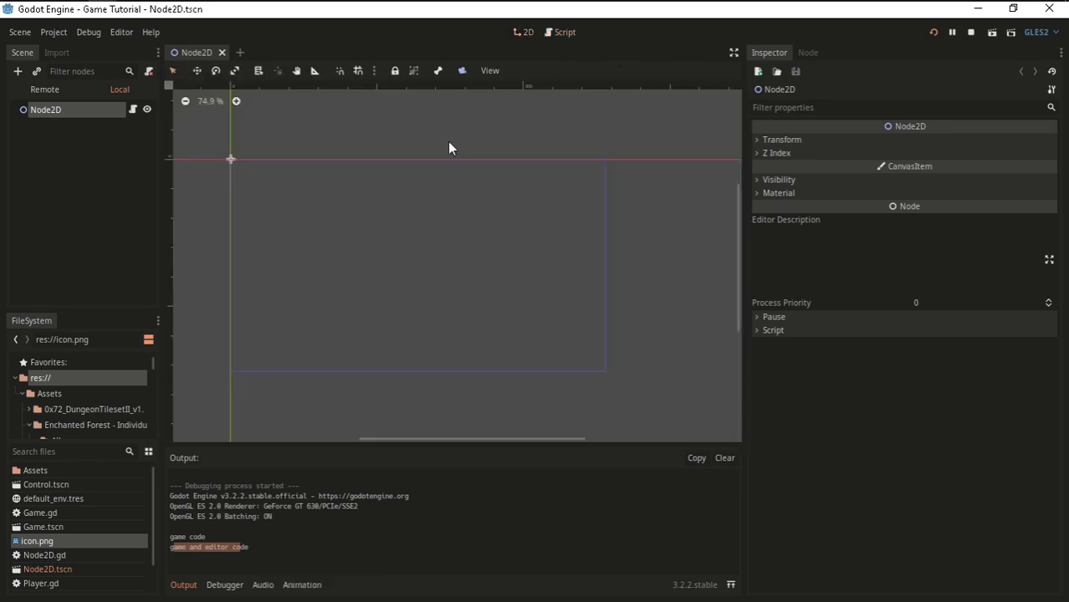
pyautogui.click(222, 53)
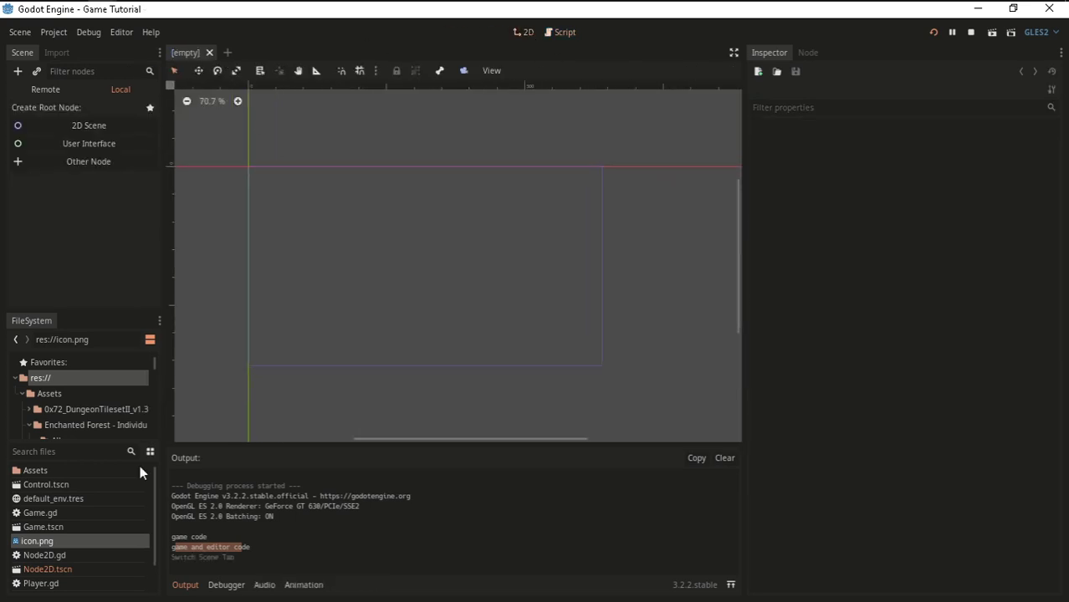
pyautogui.doubleClick(46, 570)
pyautogui.scroll(-2, 248, 244)
pyautogui.scroll(-1, 249, 243)
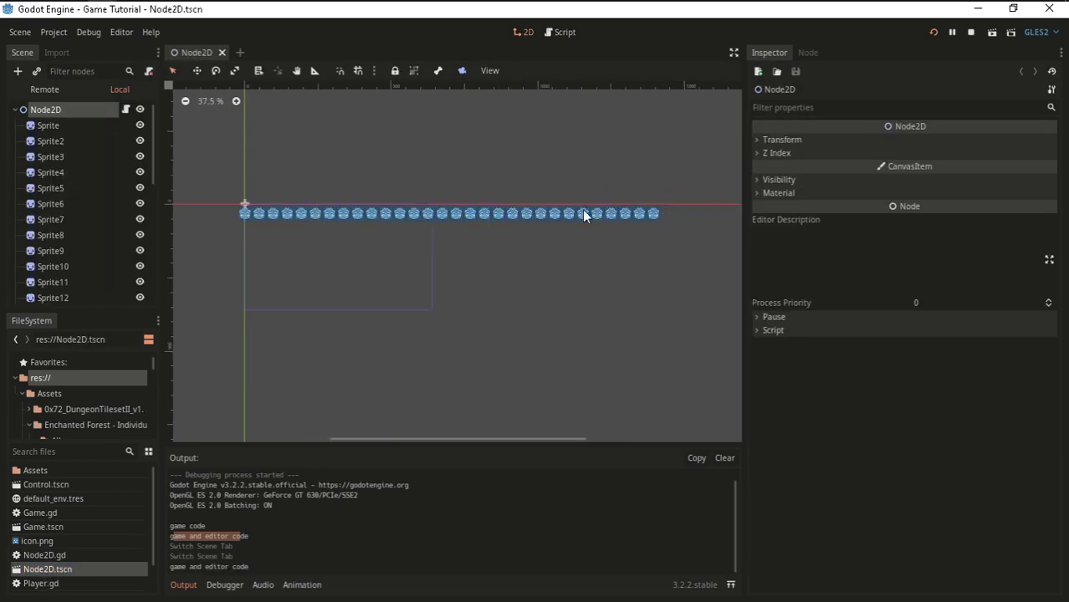
pyautogui.scroll(3, 651, 209)
pyautogui.scroll(-1, 661, 205)
pyautogui.scroll(-1, 662, 206)
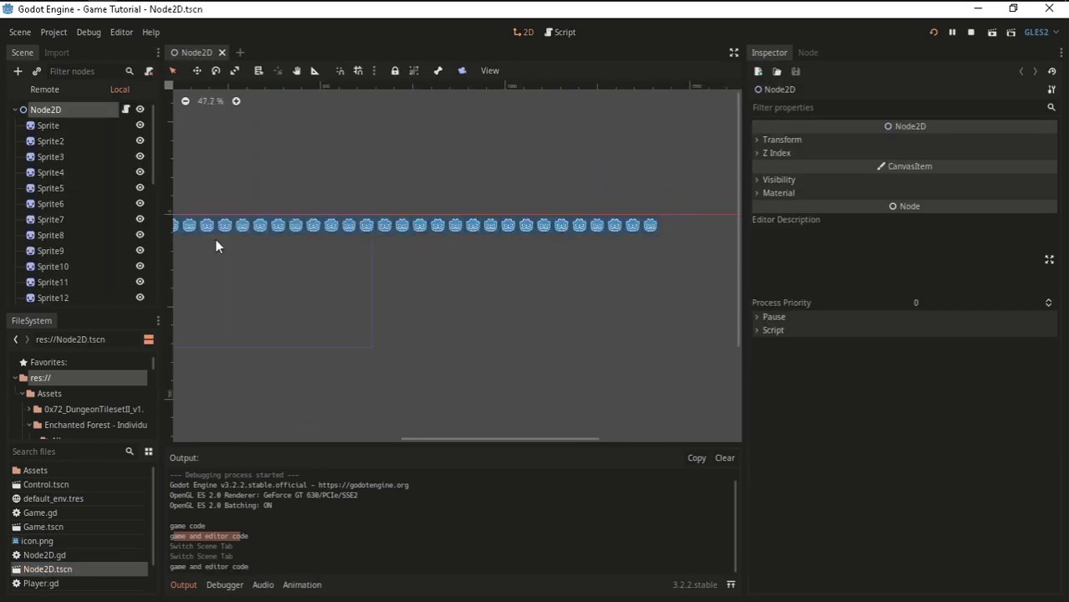
pyautogui.scroll(2, 207, 184)
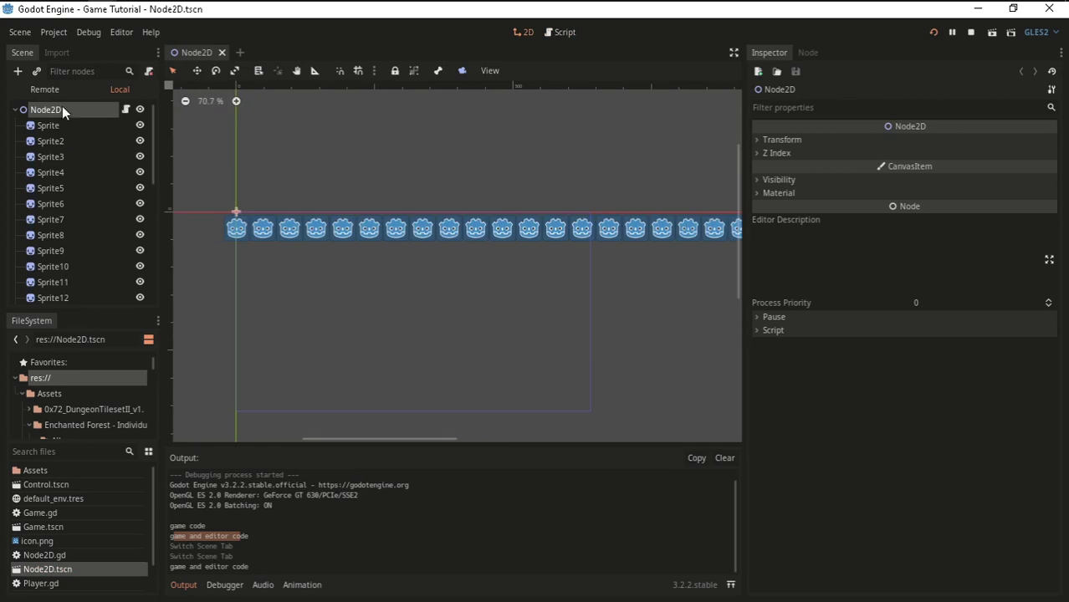
# Inspect the root node's Transform properties and the row of generated sprites.
pyautogui.click(840, 141)
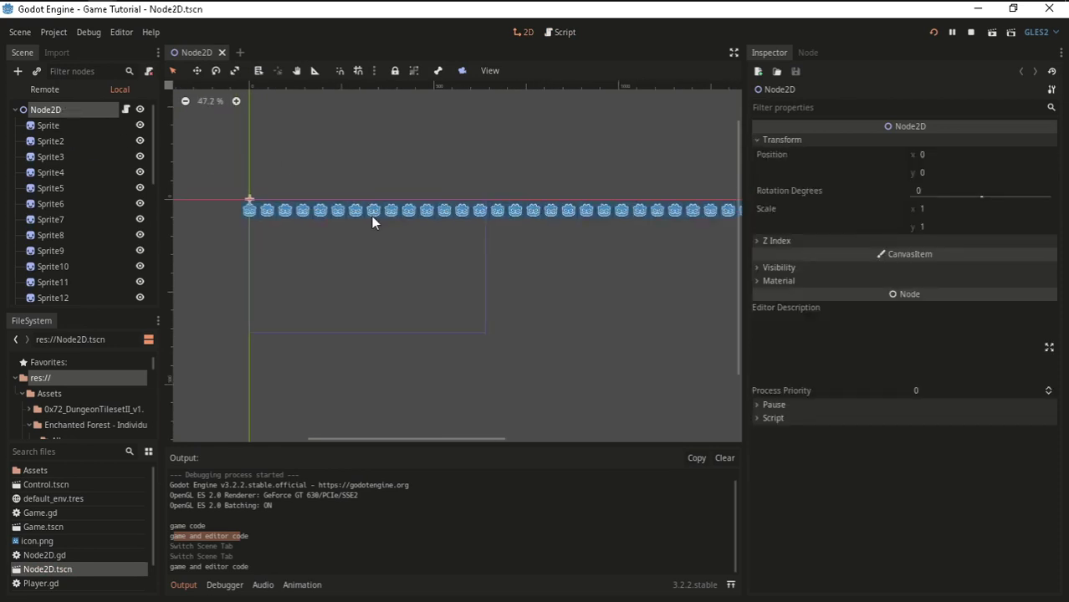
pyautogui.scroll(-1, 371, 216)
pyautogui.click(936, 209)
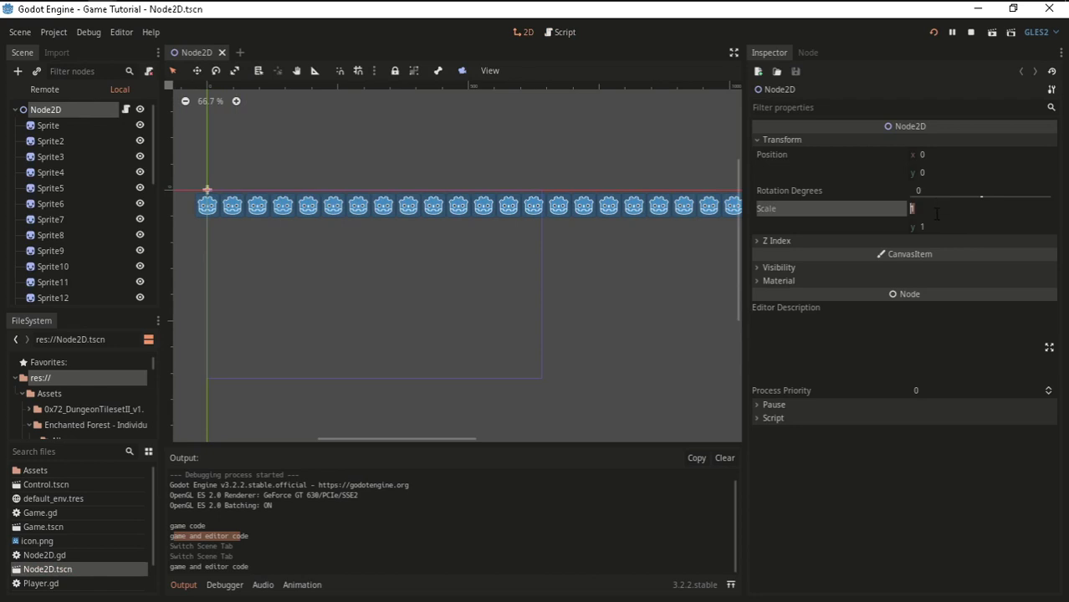
pyautogui.scroll(-1, 383, 286)
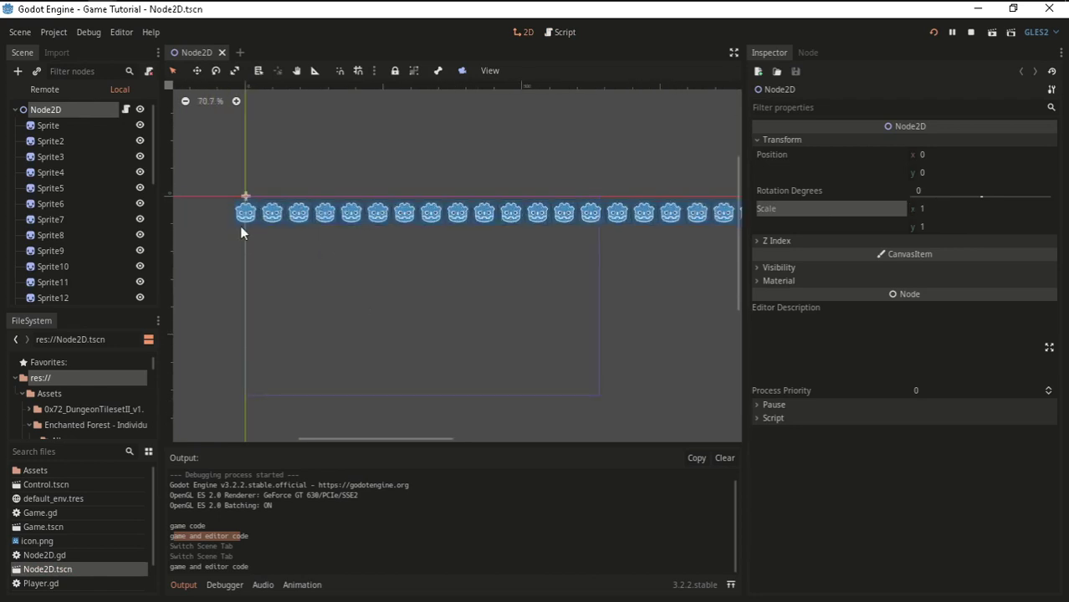
pyautogui.scroll(-1, 306, 262)
pyautogui.scroll(-1, 306, 262)
pyautogui.scroll(-1, 305, 179)
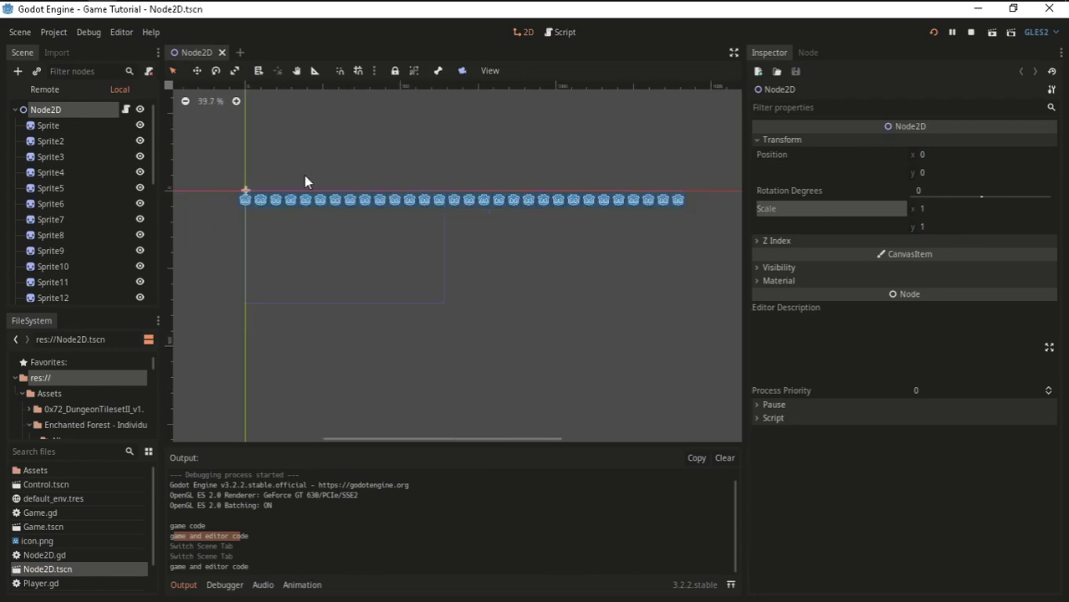
pyautogui.scroll(2, 222, 252)
pyautogui.scroll(-2, 378, 282)
pyautogui.scroll(2, 246, 196)
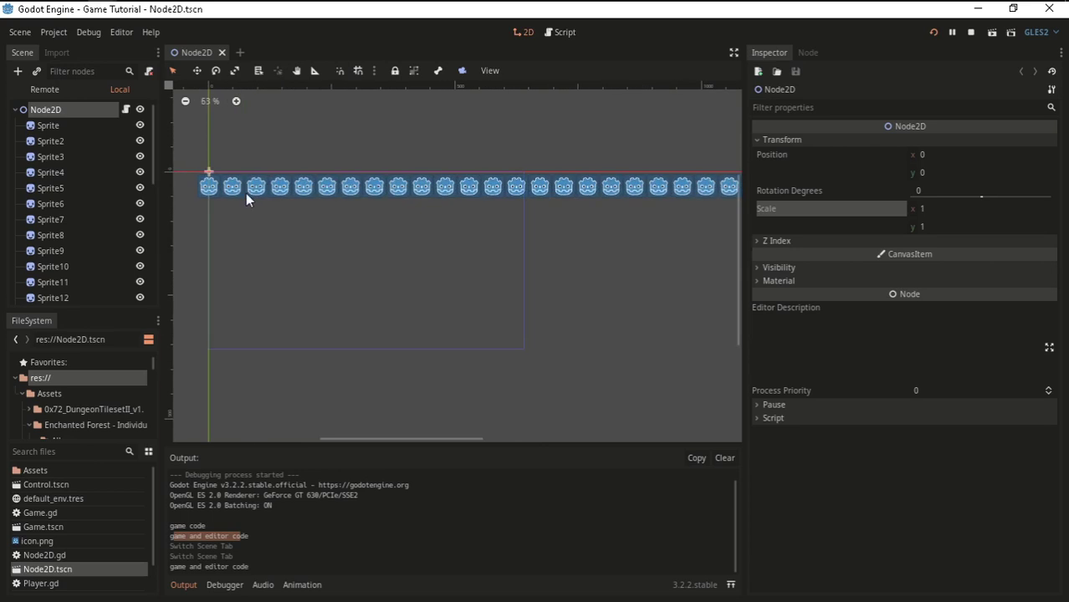
pyautogui.scroll(-1, 458, 236)
pyautogui.scroll(1, 274, 207)
pyautogui.scroll(-3, 236, 228)
pyautogui.scroll(1, 227, 222)
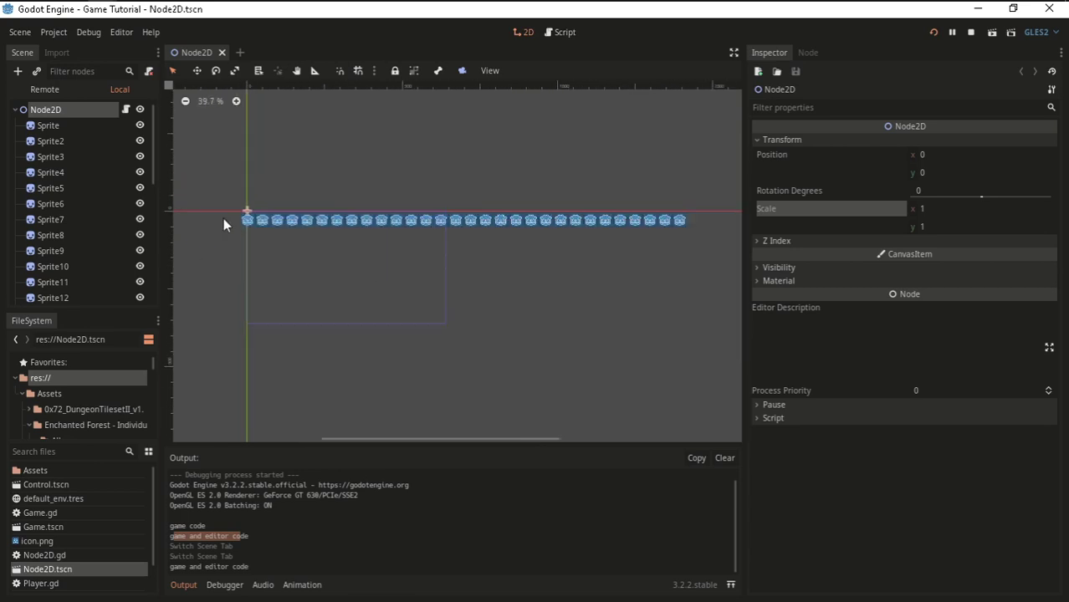
pyautogui.scroll(1, 287, 251)
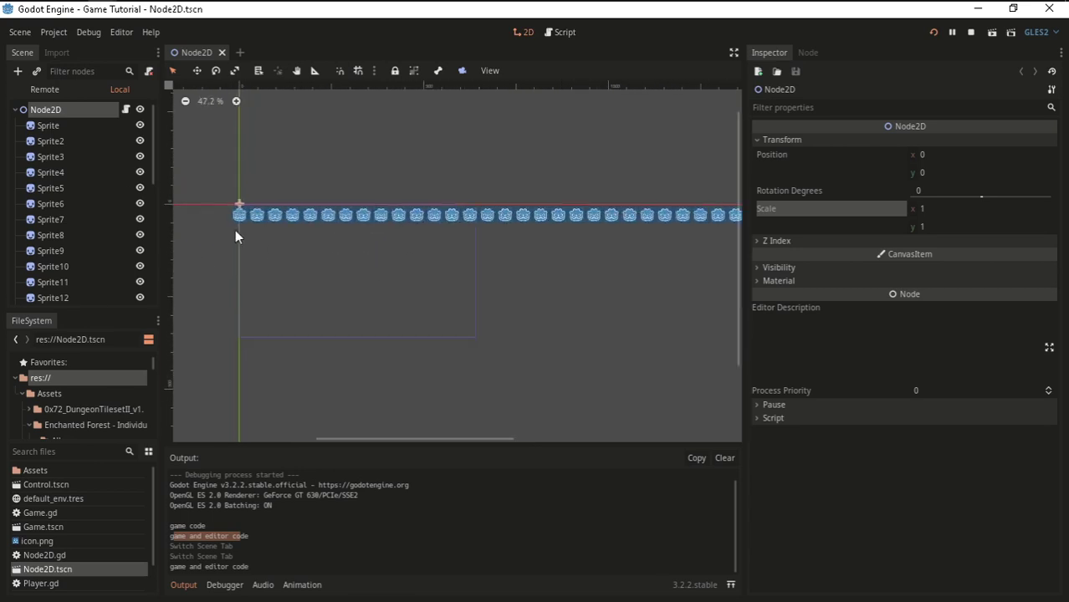
pyautogui.scroll(-1, 349, 159)
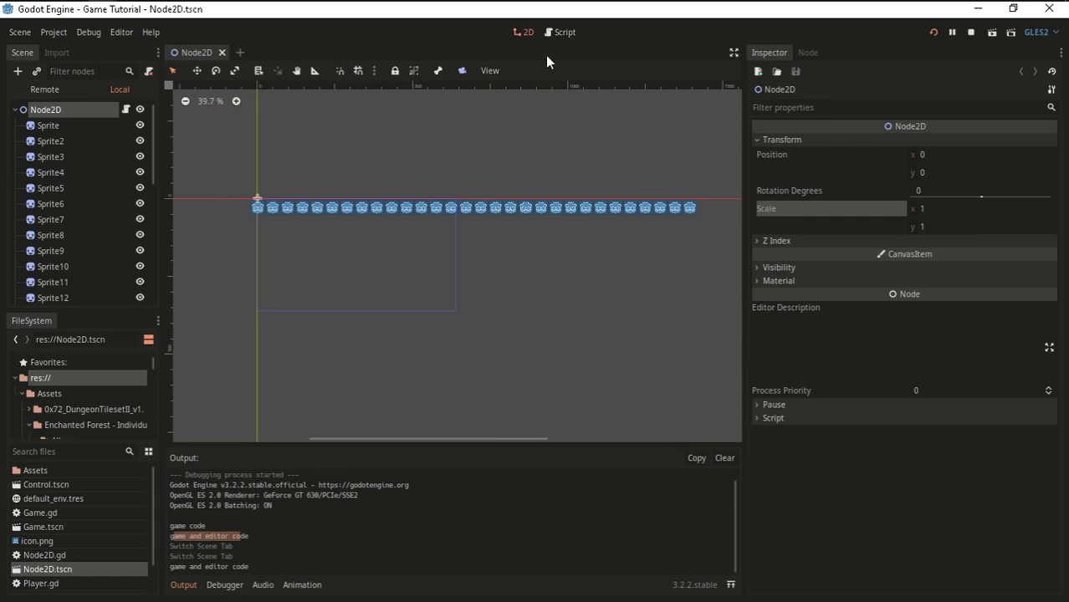
# Go back to Node2D.gd and select the for loop on lines 10–15.
pyautogui.click(560, 32)
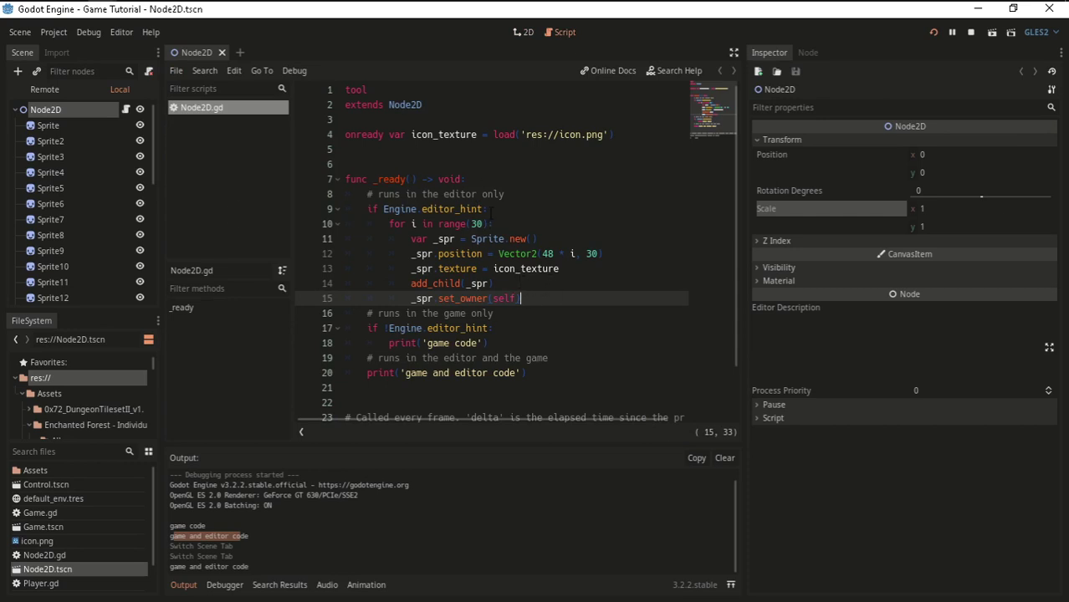
pyautogui.click(510, 211)
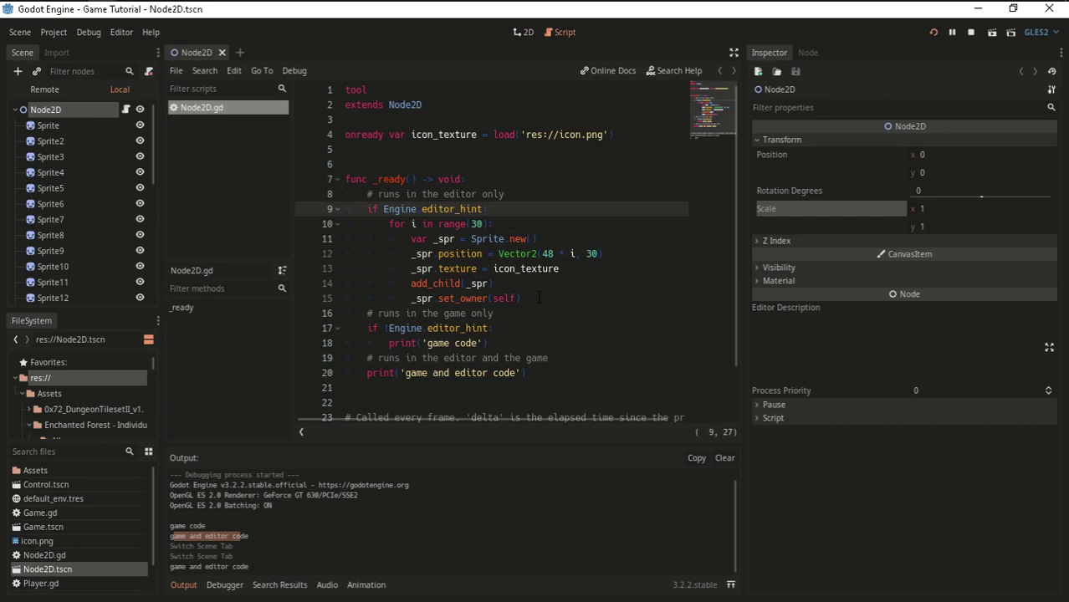
pyautogui.moveTo(520, 299); pyautogui.dragTo(346, 222)
pyautogui.hotkey('ctrl', 'c')
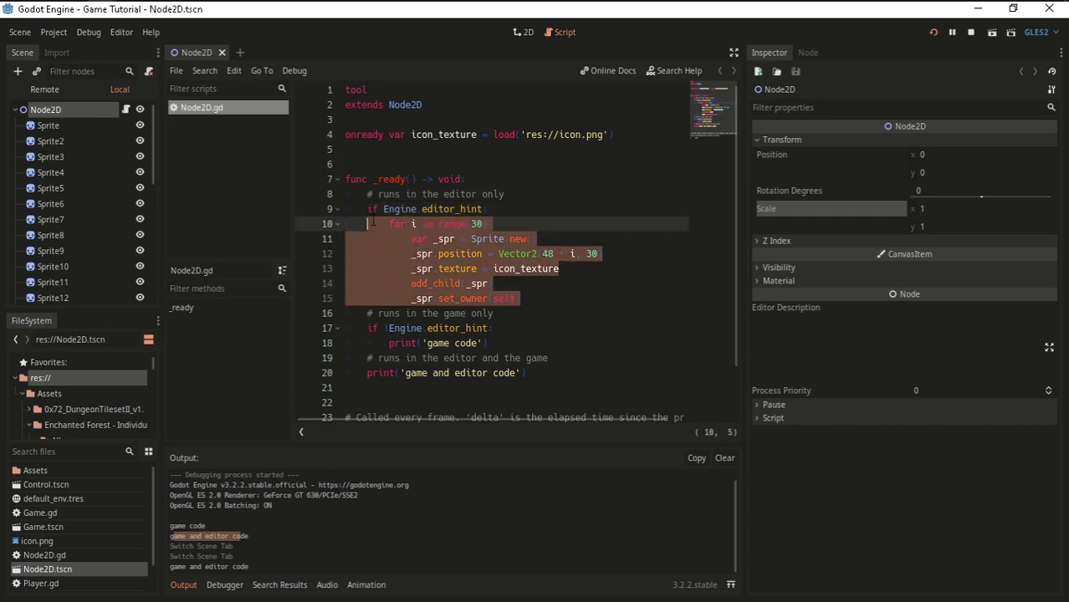
# Move the for-loop into a triple-quoted block above _ready and save.
pyautogui.press('Delete')
pyautogui.click(391, 164)
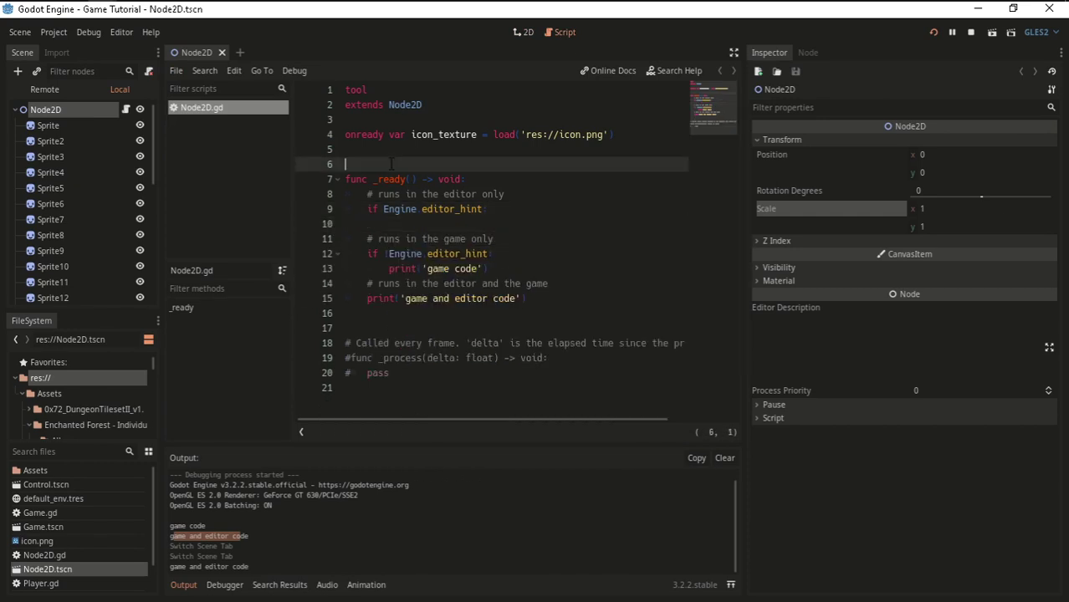
pyautogui.press('Return')
pyautogui.press('Up')
pyautogui.write('#""')
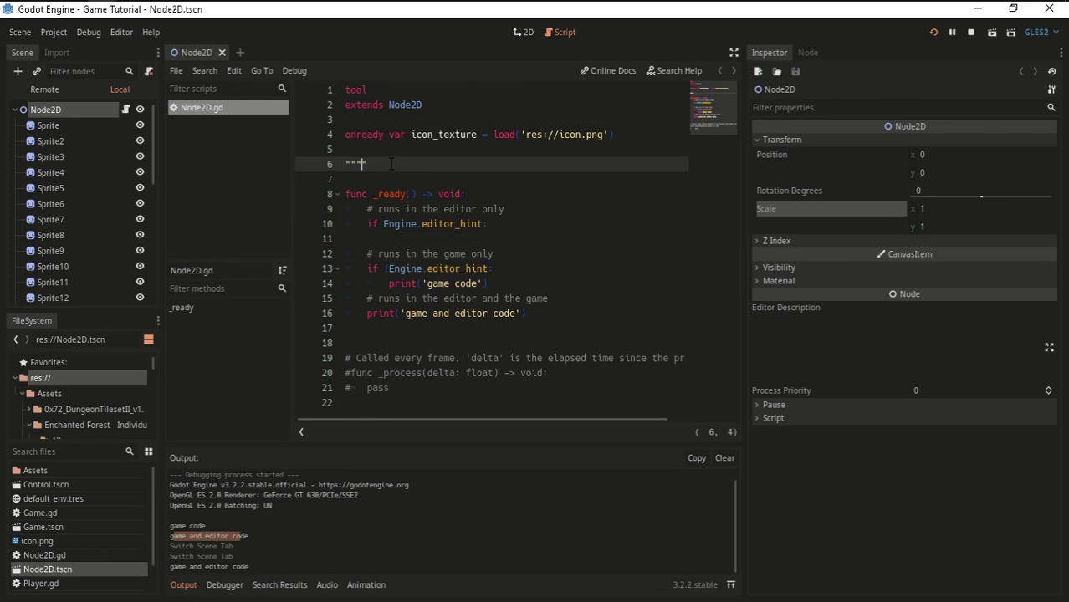
pyautogui.write('"""')
pyautogui.press('Left')
pyautogui.press('Left')
pyautogui.press('Left')
pyautogui.press('Return')
pyautogui.press('Return')
pyautogui.press('Up')
pyautogui.hotkey('ctrl', 'v')
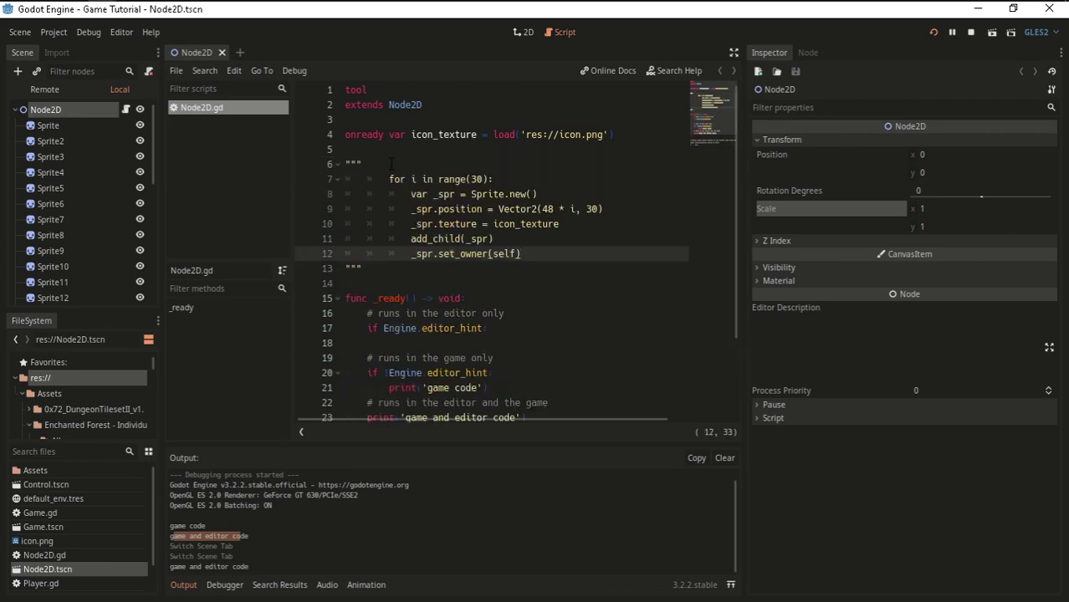
pyautogui.hotkey('ctrl', 's')
# Relocate the quoted for-loop block to the end of the script after pass.
pyautogui.scroll(2, 502, 251)
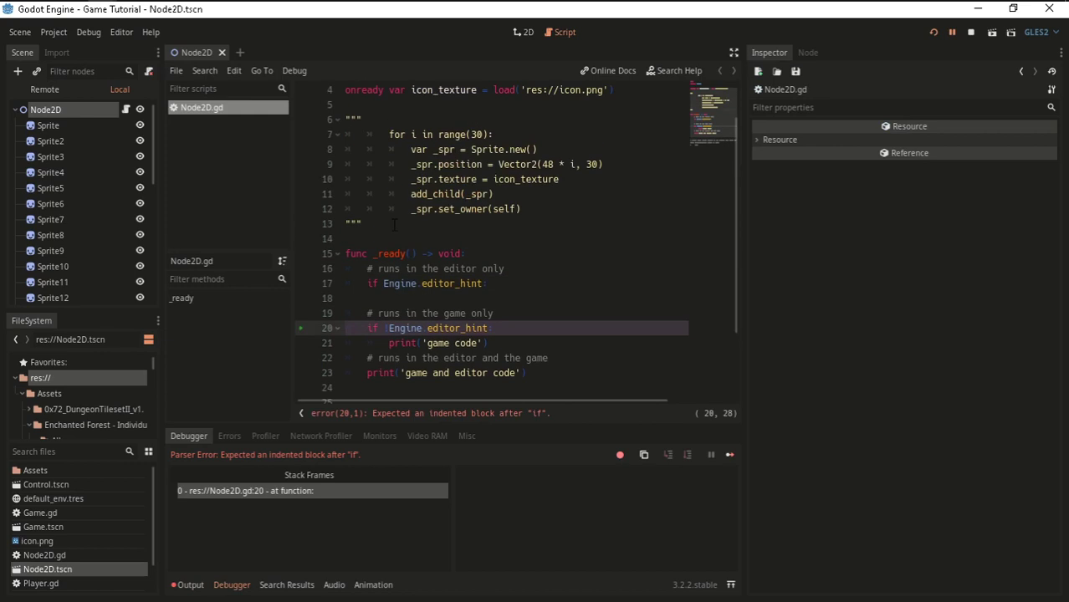
pyautogui.moveTo(361, 223); pyautogui.dragTo(289, 134)
pyautogui.hotkey('shift', 'Up')
pyautogui.hotkey('ctrl', 'x')
pyautogui.click(351, 328)
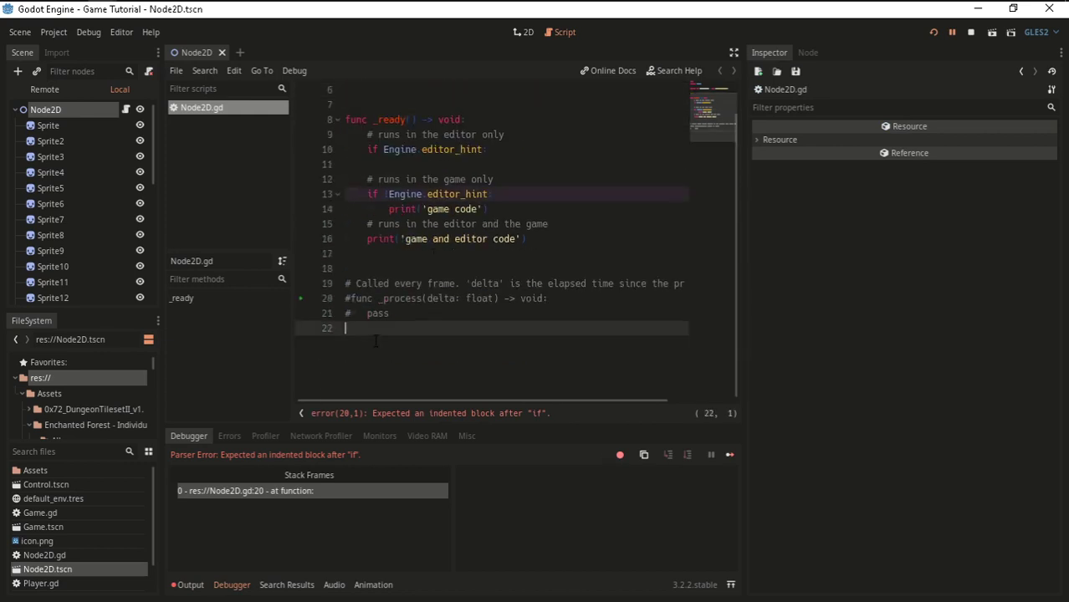
pyautogui.hotkey('ctrl', 'v')
# Remove the extra empty line under the if check and put pass in the editor-only branch.
pyautogui.scroll(3, 502, 268)
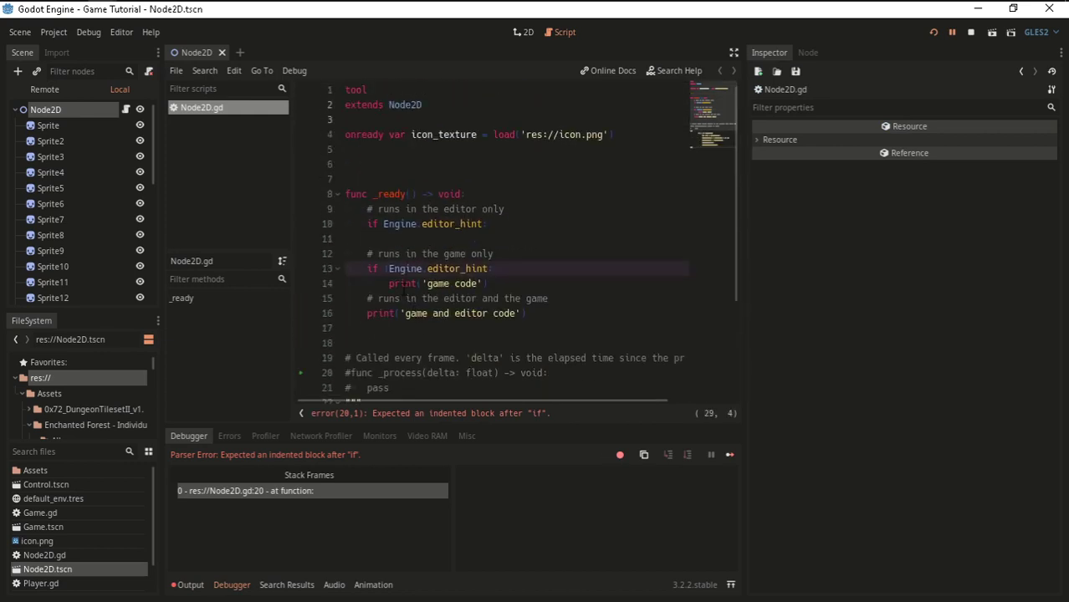
pyautogui.click(513, 269)
pyautogui.press('Return')
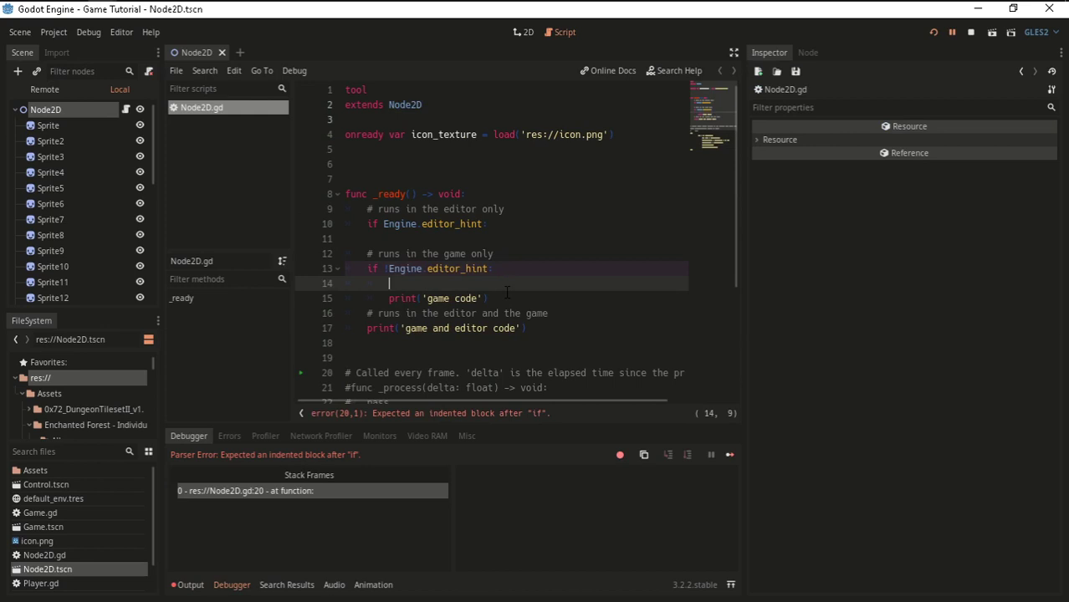
pyautogui.moveTo(483, 298)
pyautogui.mouseDown()
pyautogui.moveTo(323, 289)
pyautogui.moveTo(409, 283)
pyautogui.mouseUp()
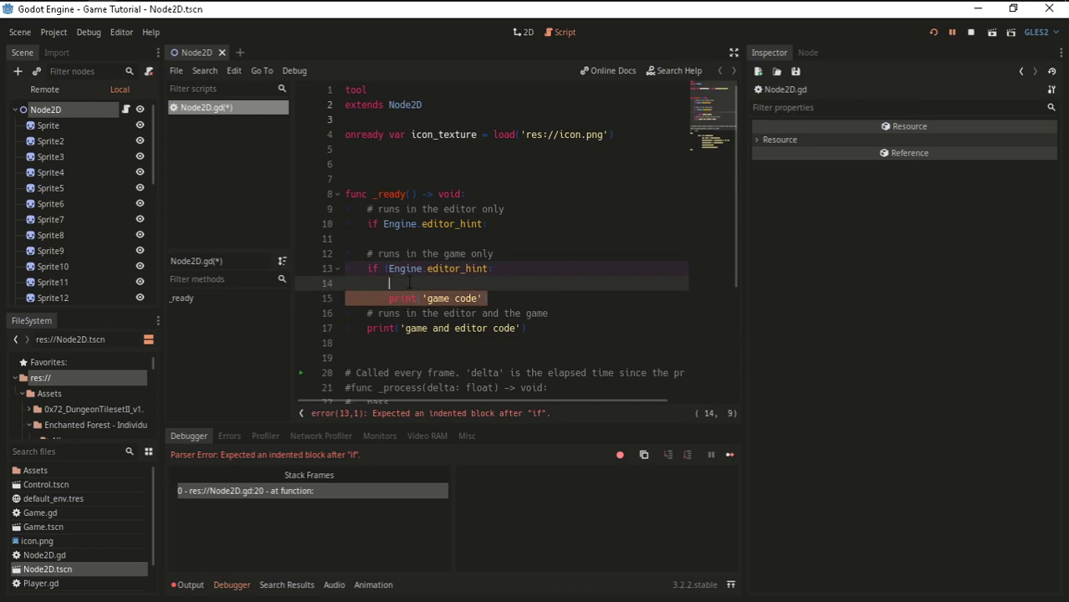
pyautogui.click(402, 283)
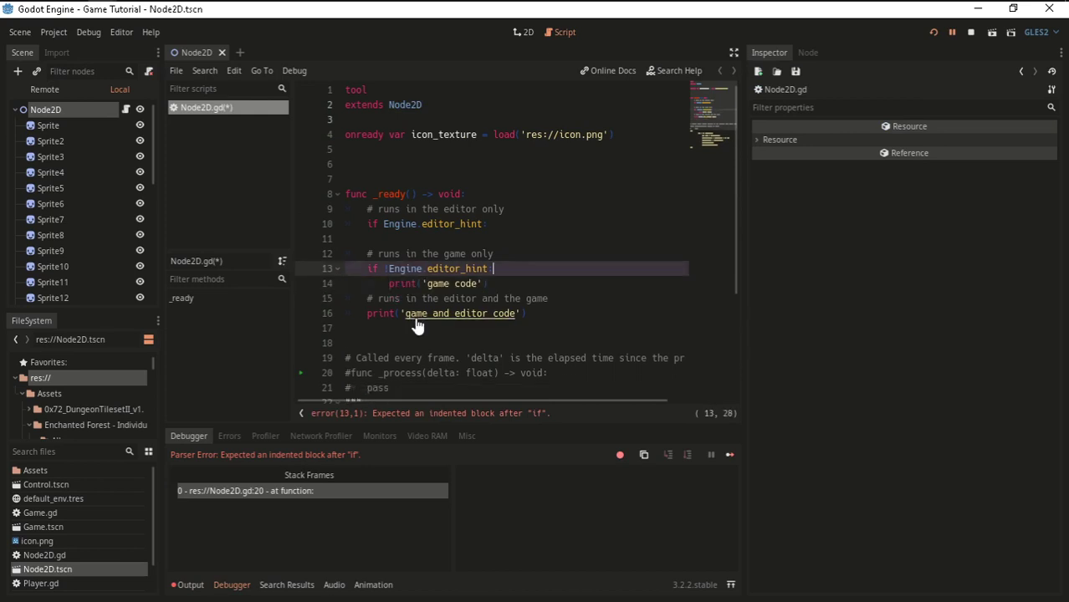
pyautogui.scroll(-1, 452, 279)
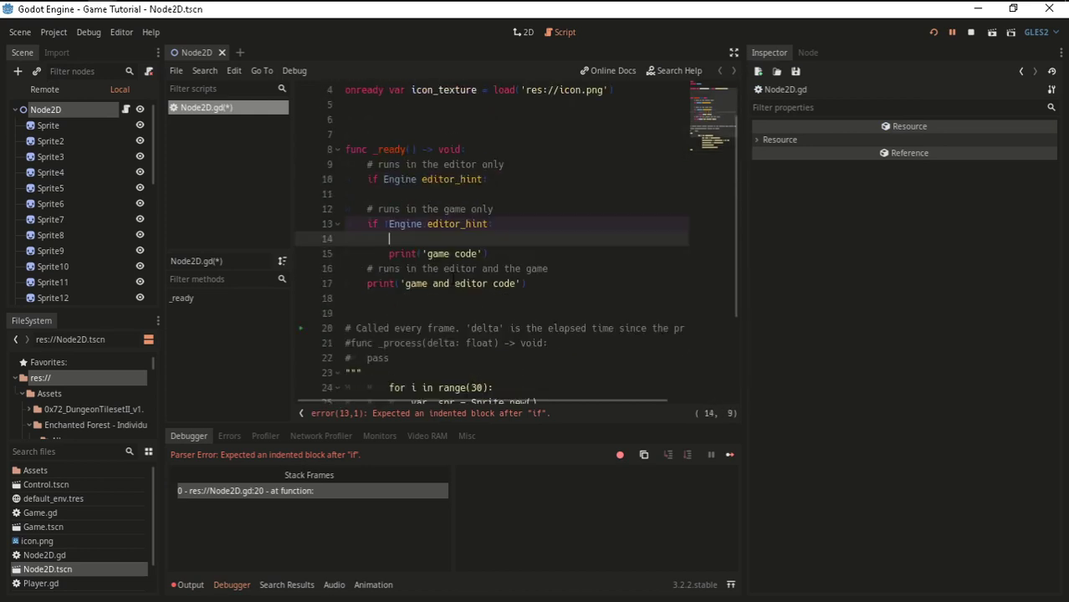
pyautogui.press('BackSpace')
pyautogui.press('BackSpace')
pyautogui.press('BackSpace')
pyautogui.press('Up')
pyautogui.press('Up')
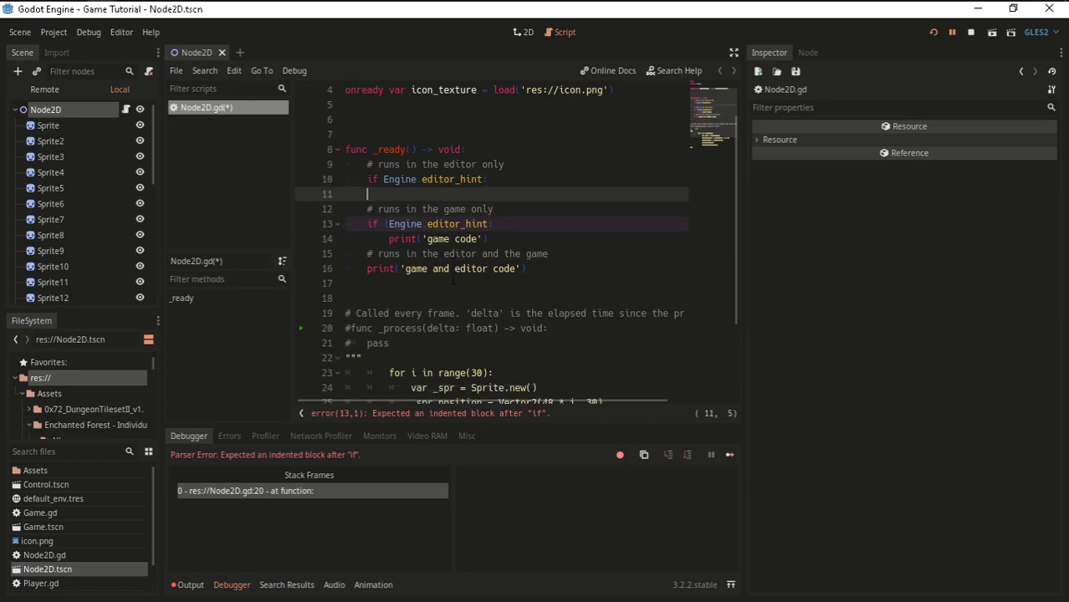
pyautogui.press('Tab')
pyautogui.write('pass')
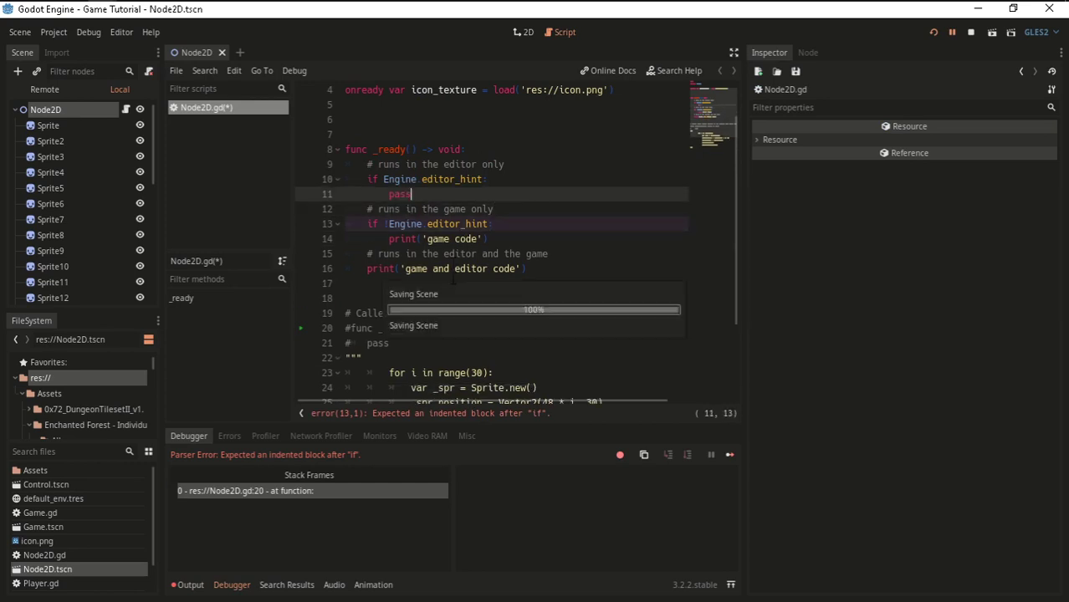
pyautogui.press('Left')
pyautogui.press('Left')
pyautogui.press('Left')
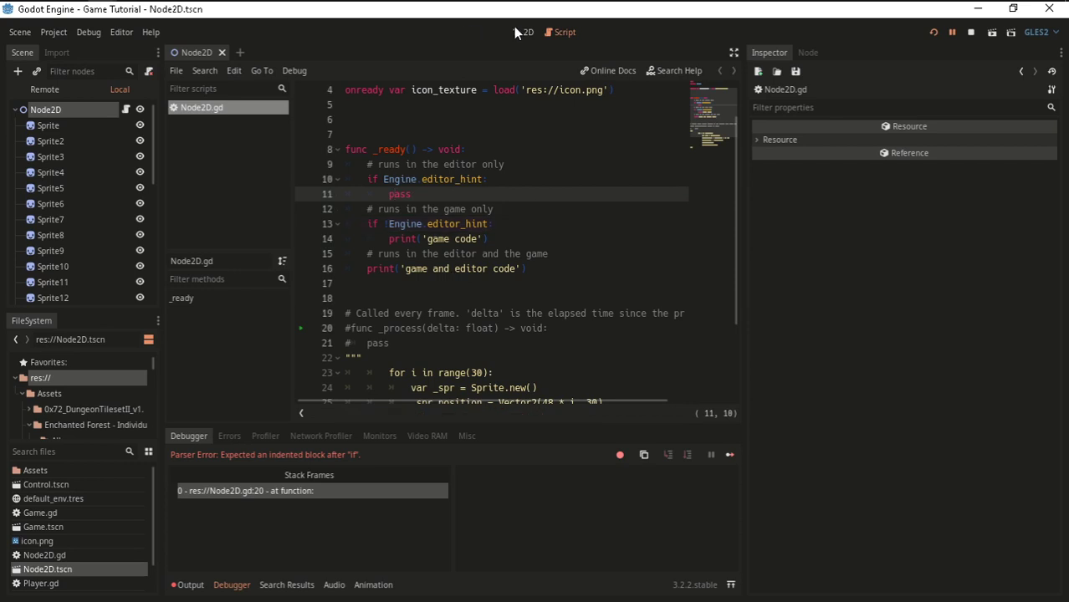
pyautogui.click(517, 31)
pyautogui.scroll(1, 298, 201)
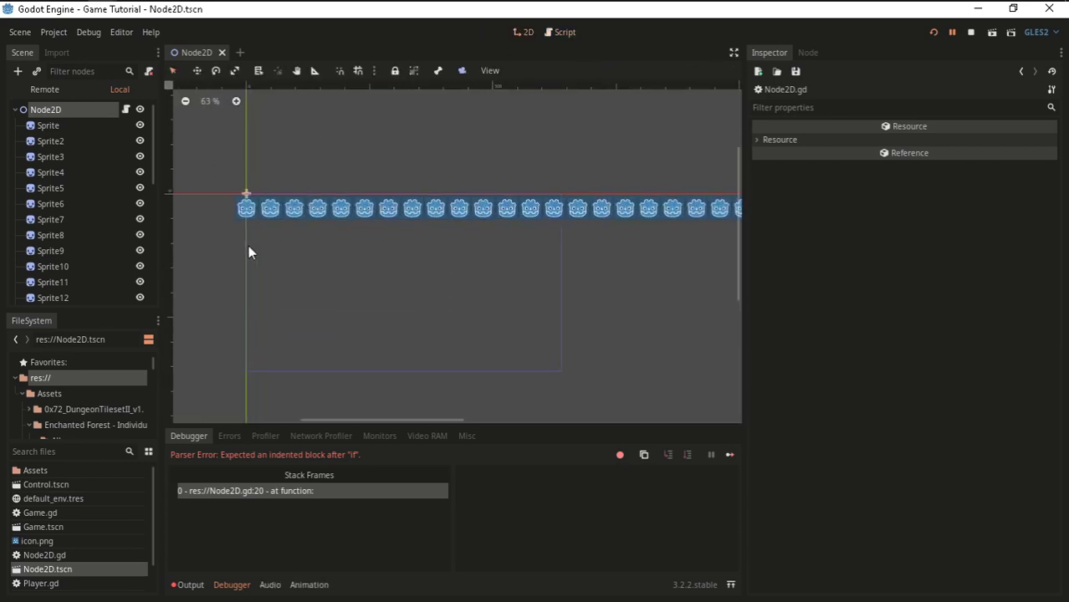
pyautogui.scroll(1, 246, 245)
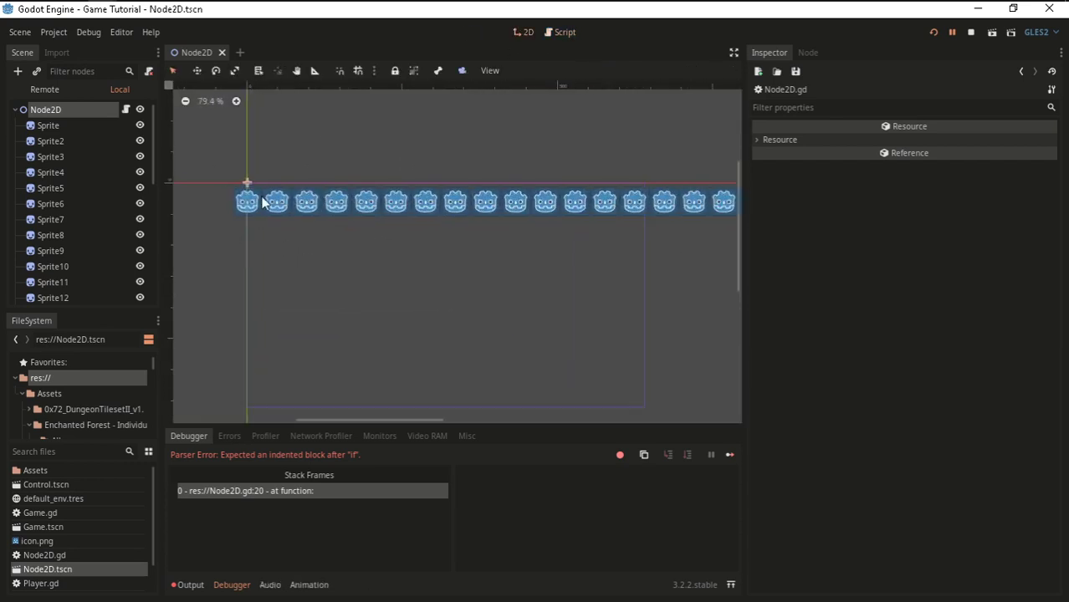
pyautogui.click(567, 34)
pyautogui.click(389, 180)
# Replace pass with 'for x in range(6):' and start an inner 'for y in range' loop.
pyautogui.click(390, 194)
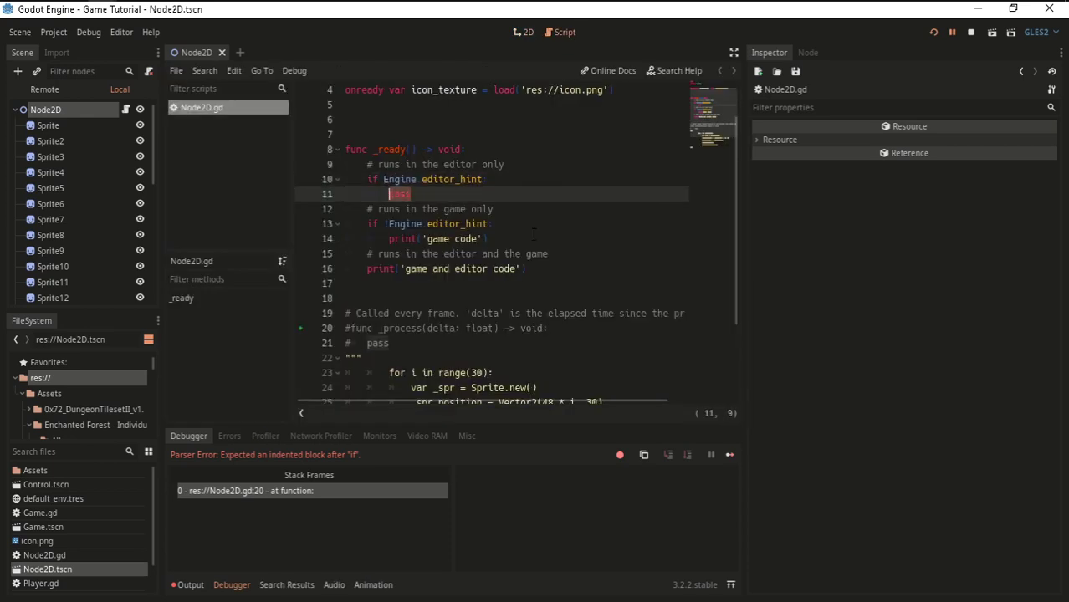
pyautogui.write('for ')
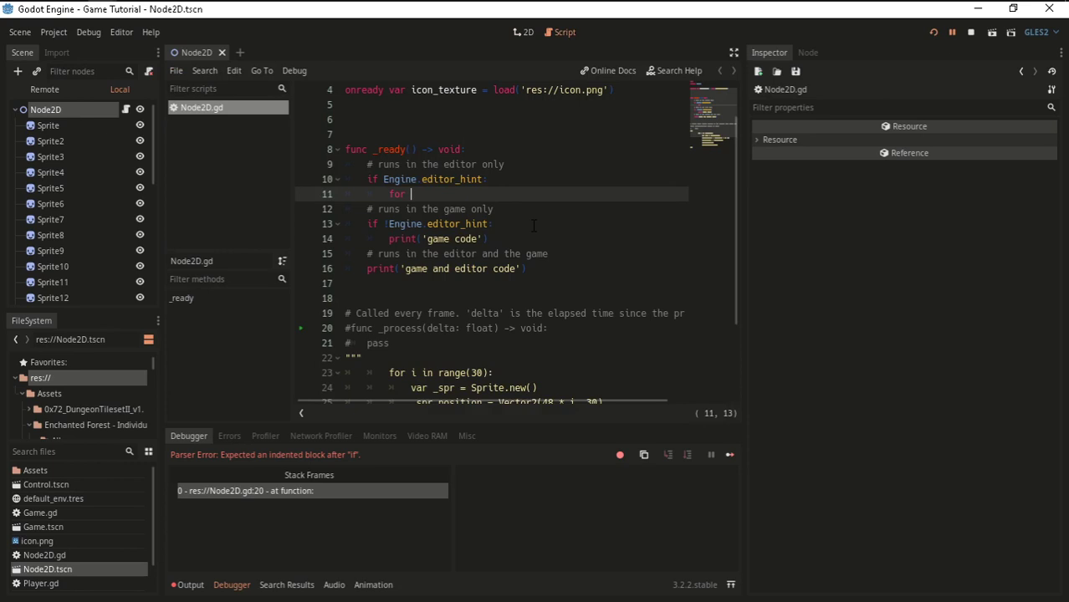
pyautogui.write('x ')
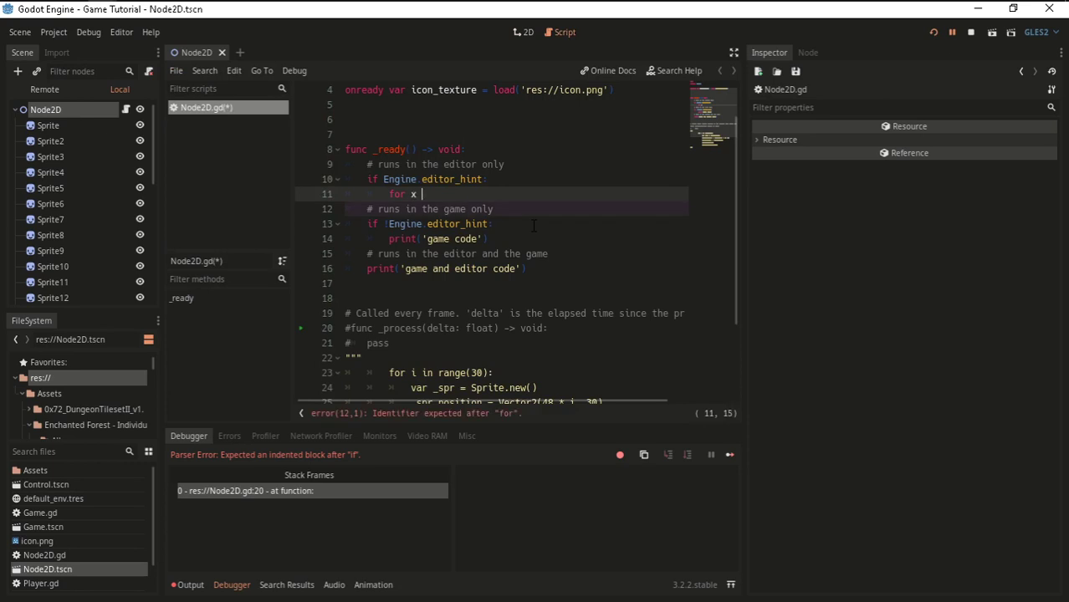
pyautogui.write('in range( 6')
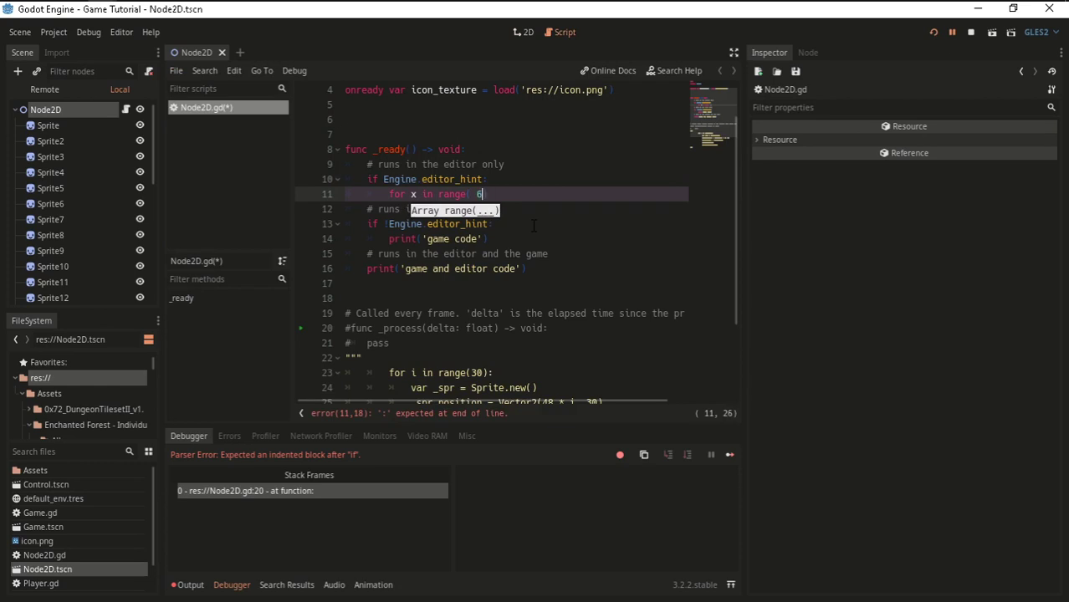
pyautogui.press('BackSpace')
pyautogui.write('6):')
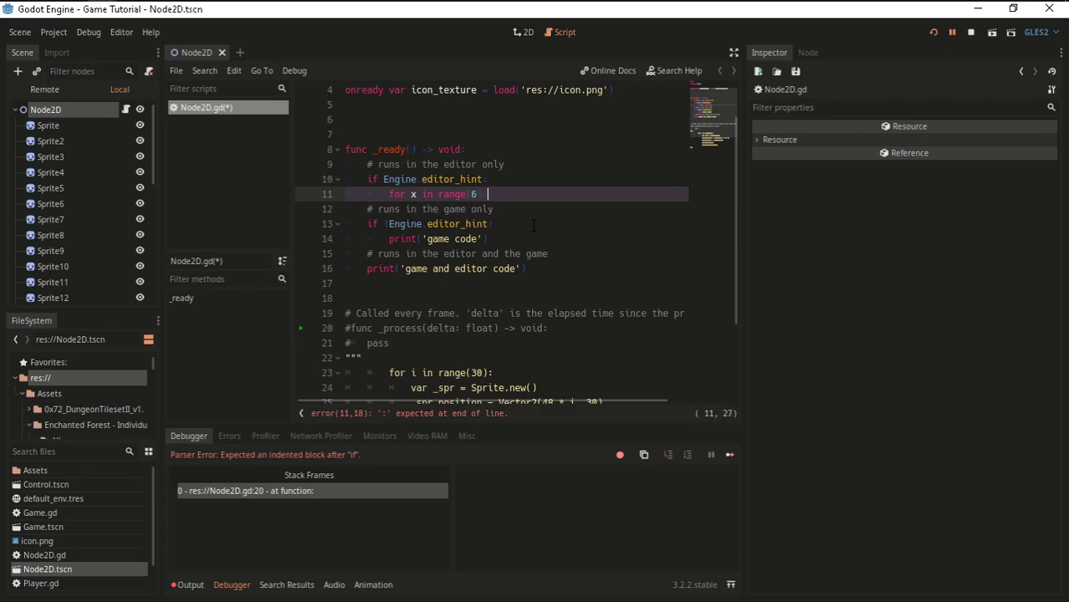
pyautogui.press('Return')
pyautogui.write('for y')
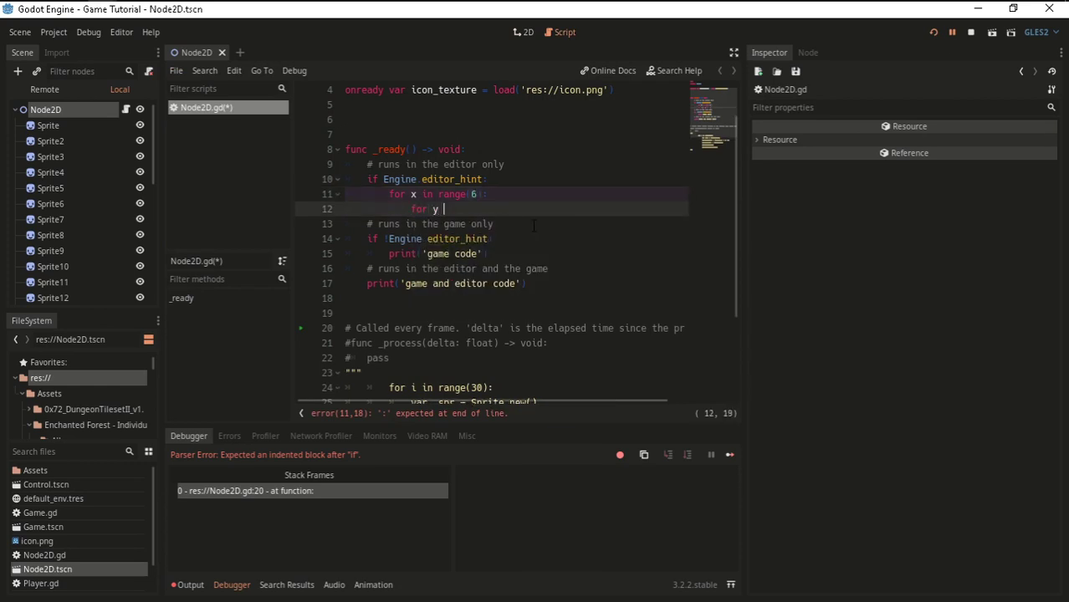
pyautogui.write(' in rane')
pyautogui.press('BackSpace')
pyautogui.write('g')
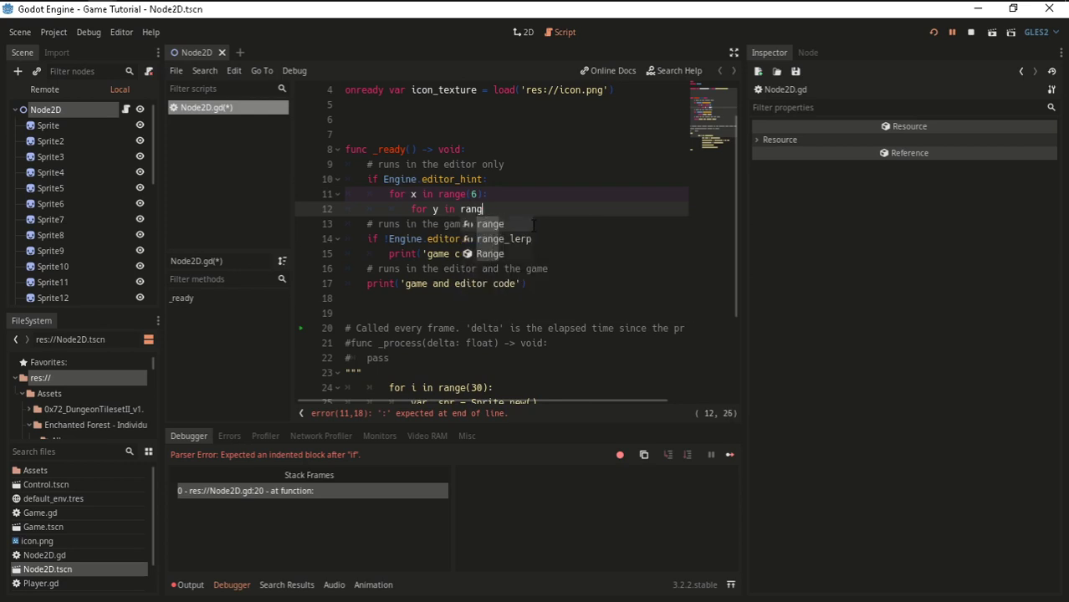
pyautogui.write('e')
pyautogui.press('Return')
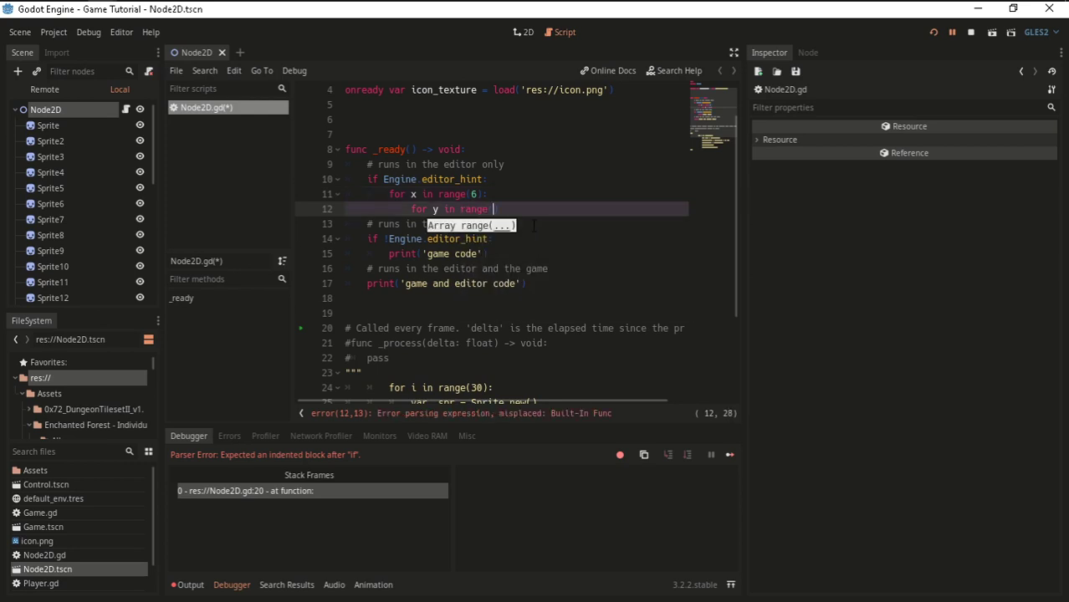
pyautogui.write('8')
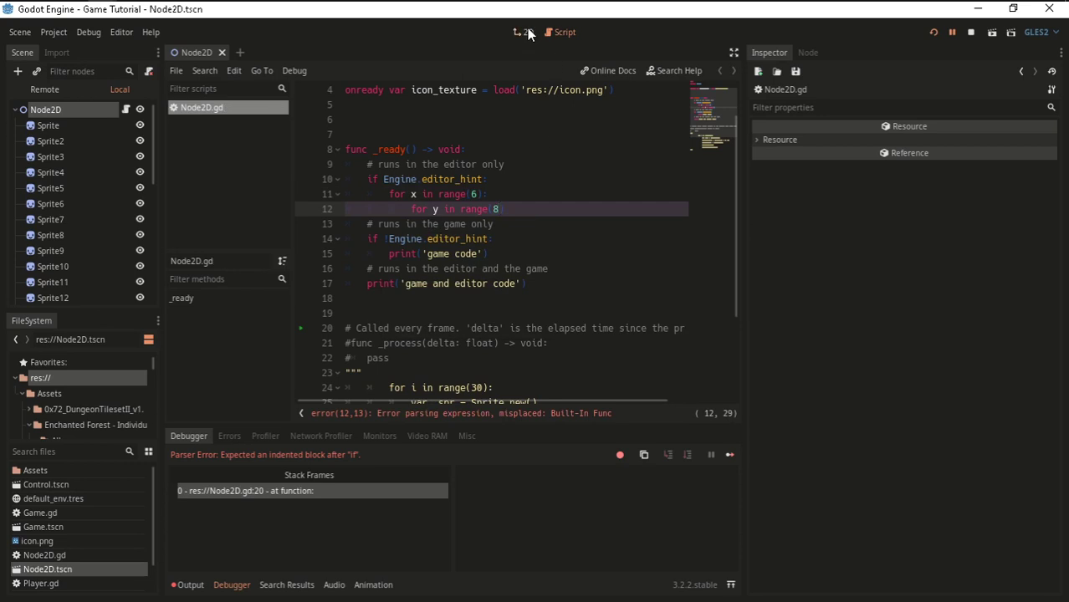
# After checking the 2D view, finish the inner loop as 'for y in range(5):' with an empty indented line.
pyautogui.click(524, 32)
pyautogui.scroll(-2, 46, 266)
pyautogui.scroll(-3, 46, 268)
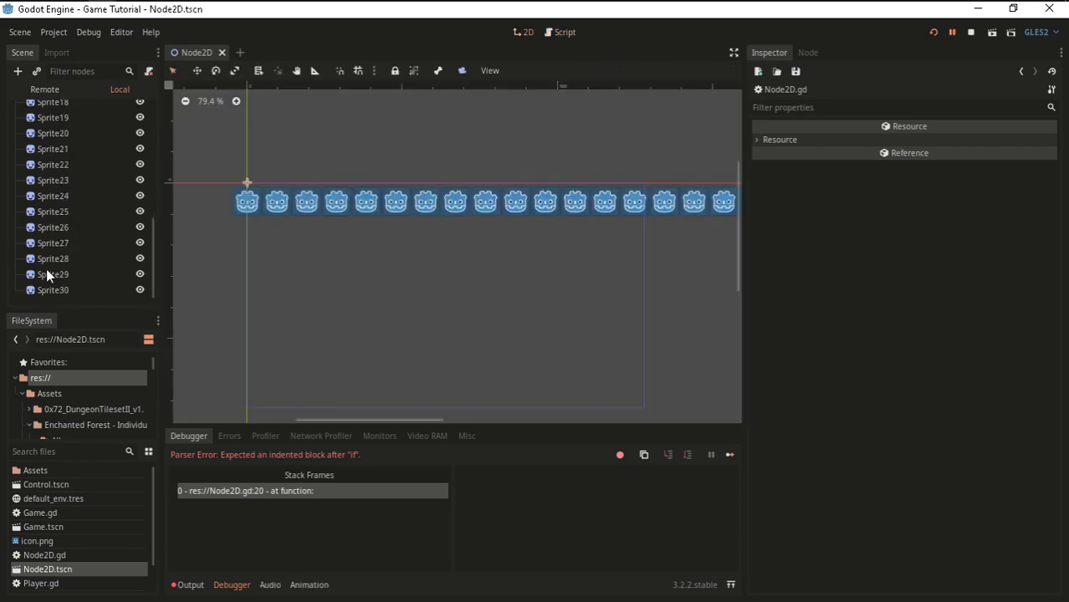
pyautogui.click(568, 31)
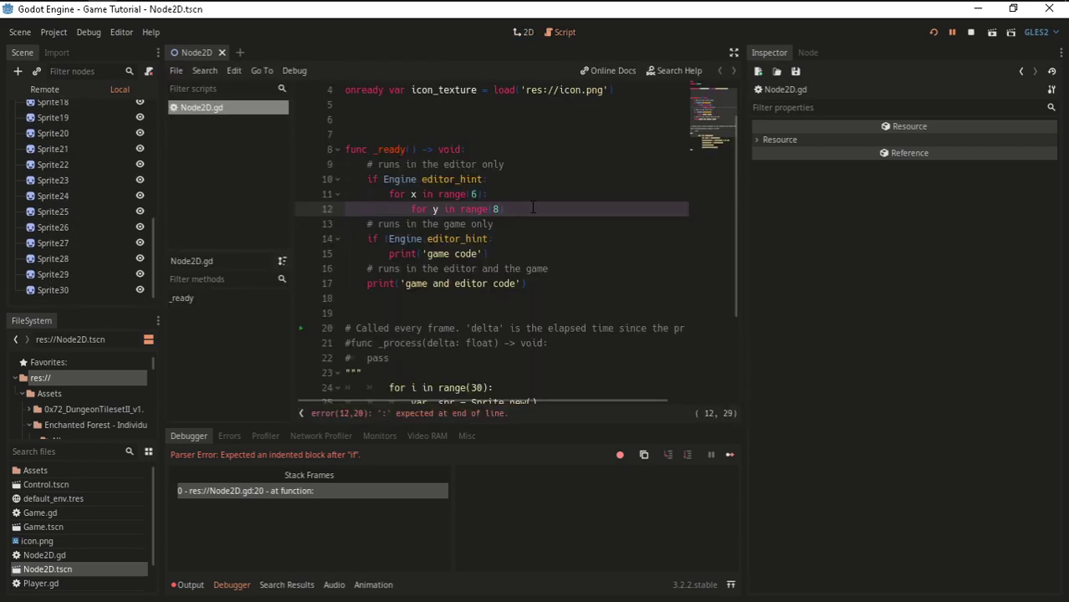
pyautogui.press('BackSpace')
pyautogui.write('5')
pyautogui.press('BackSpace')
pyautogui.write('):')
pyautogui.press('Return')
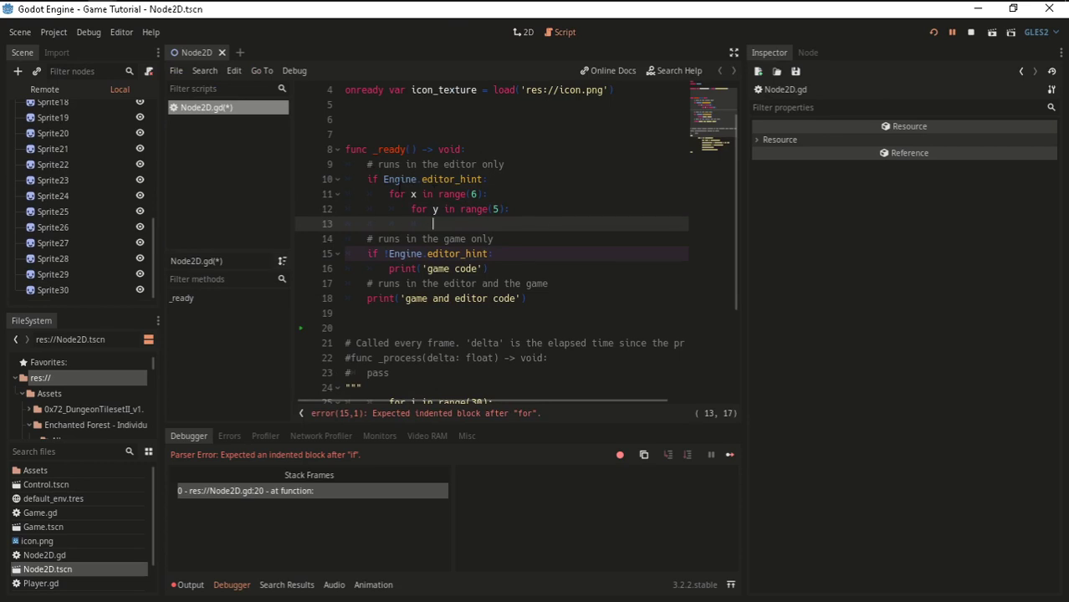
# Try adding a start value of 1 to both loop ranges, changing the inner bound to 6.
pyautogui.click(414, 194)
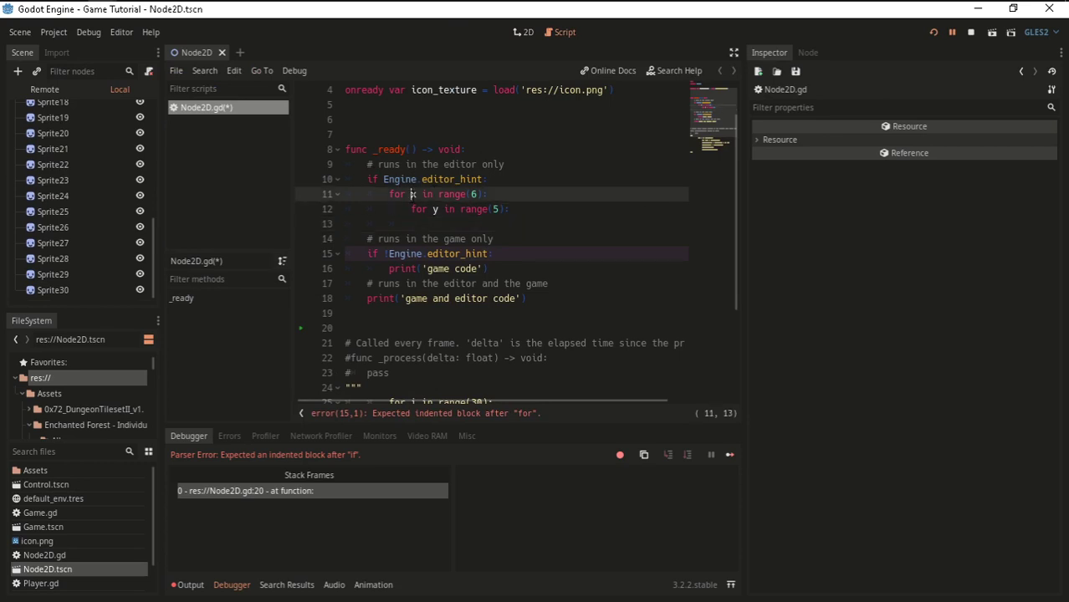
pyautogui.click(474, 194)
pyautogui.click(435, 209)
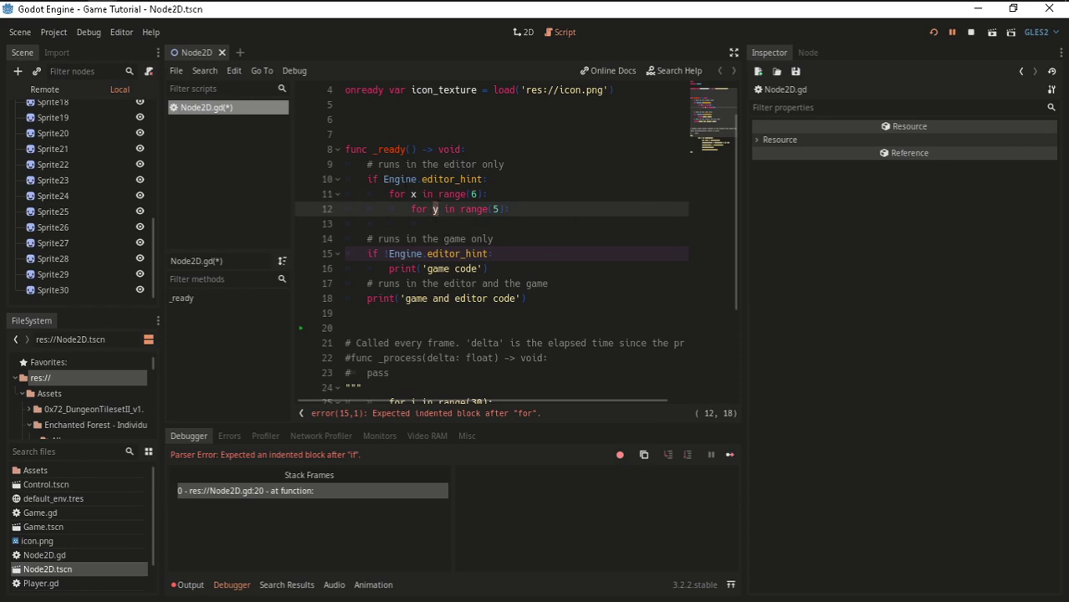
pyautogui.click(471, 194)
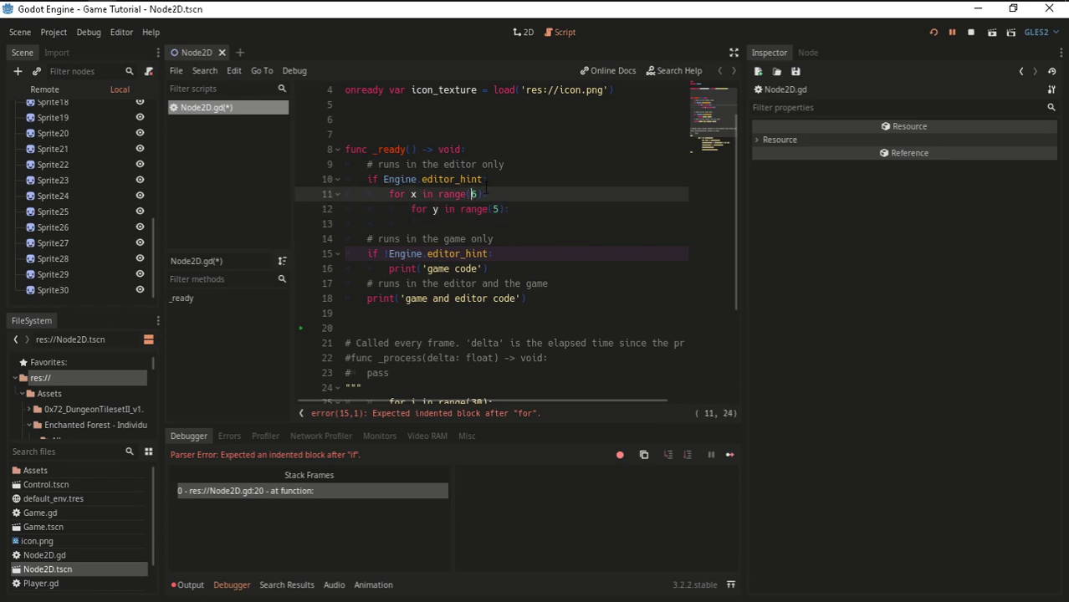
pyautogui.write('1,')
pyautogui.press('Down')
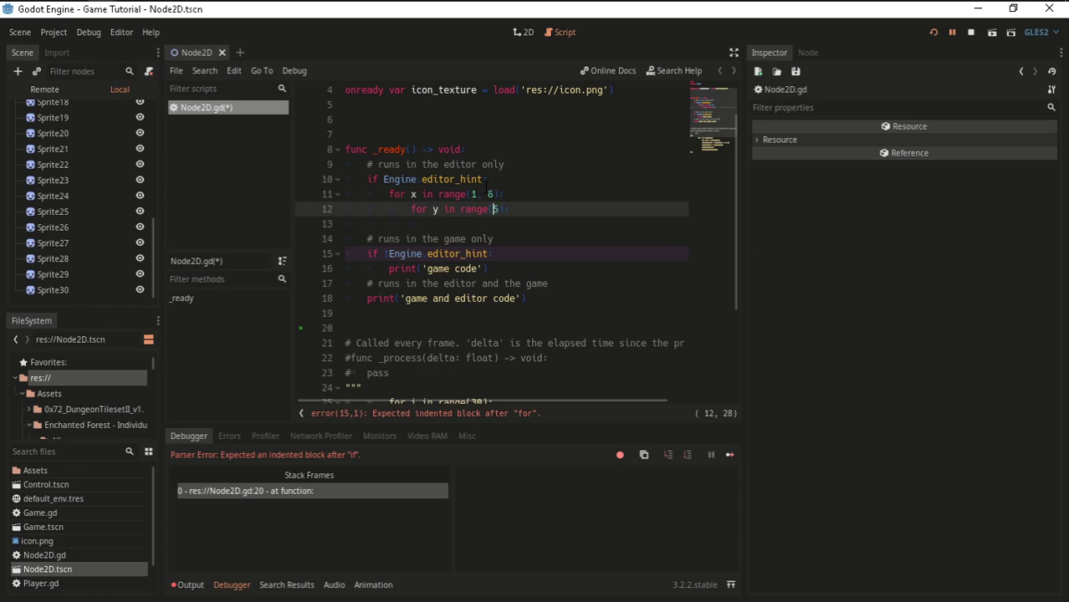
pyautogui.write('1,')
pyautogui.press('BackSpace')
pyautogui.write('6')
# Change the outer bound to 7 and save, then undo the range experiments back to range(6) and range(5).
pyautogui.press('Up')
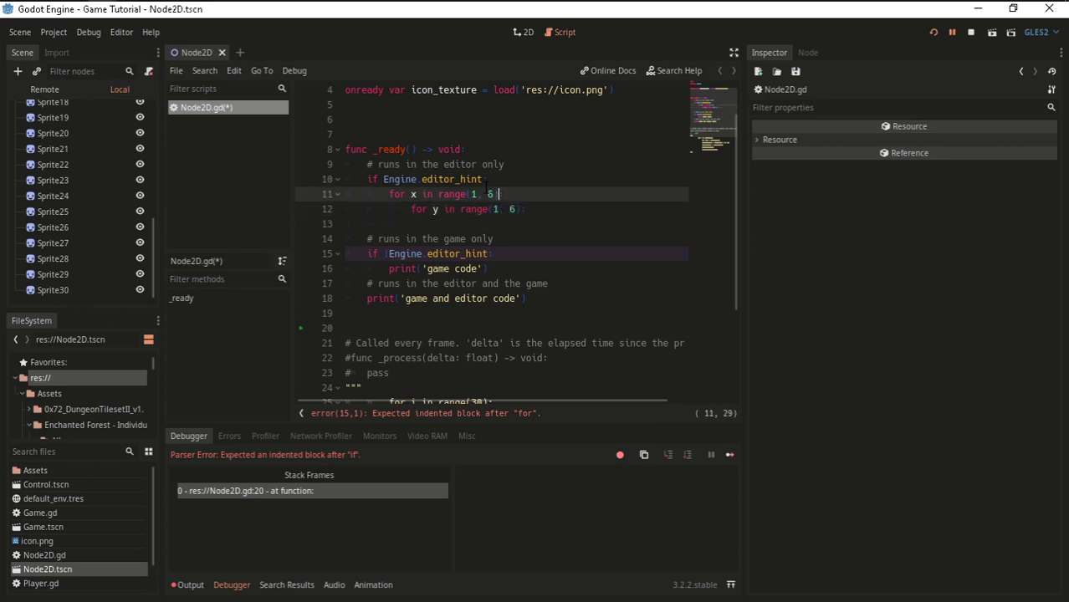
pyautogui.press('BackSpace')
pyautogui.write('7')
pyautogui.press('Down')
pyautogui.hotkey('ctrl', 's')
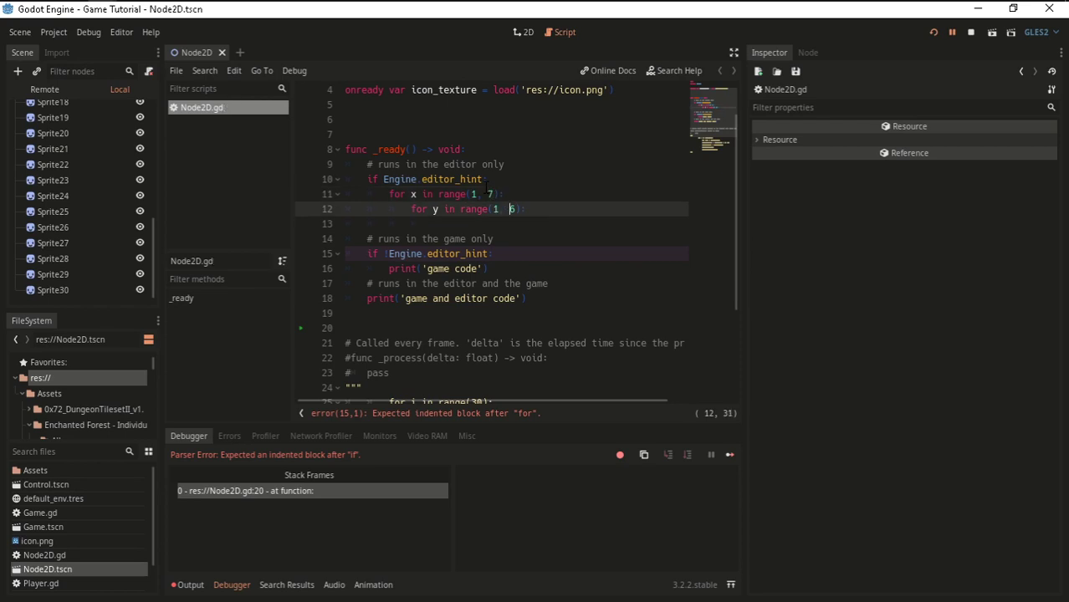
pyautogui.press('Down')
pyautogui.hotkey('ctrl', 'z')
pyautogui.hotkey('ctrl', 'z')
pyautogui.hotkey('ctrl', 'z')
pyautogui.hotkey('ctrl', 'z')
pyautogui.hotkey('ctrl', 'z')
pyautogui.hotkey('ctrl', 'z')
pyautogui.hotkey('ctrl', 'z')
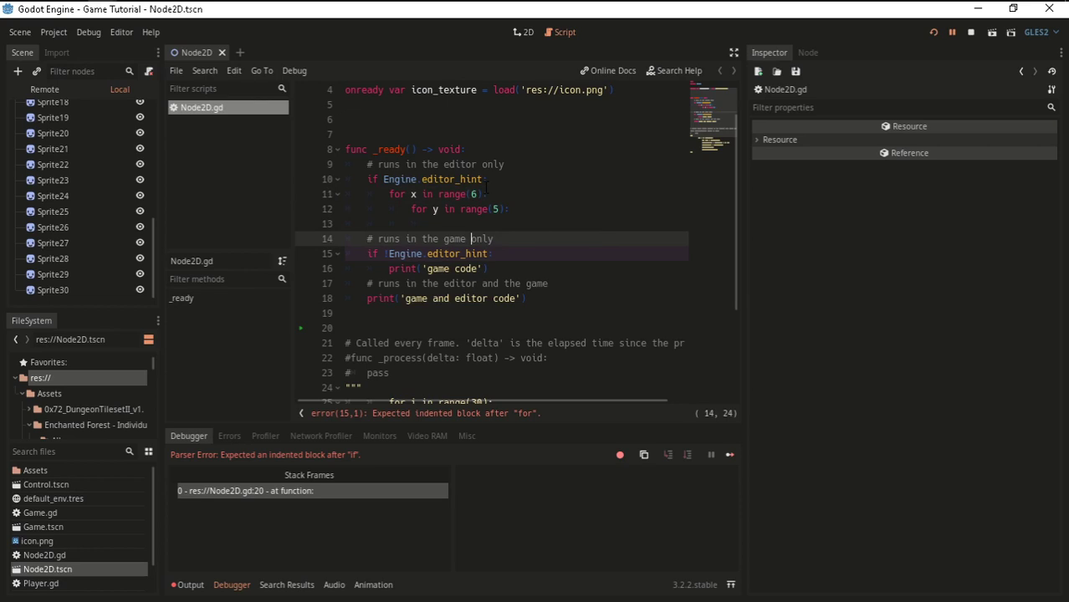
pyautogui.hotkey('ctrl', 'z')
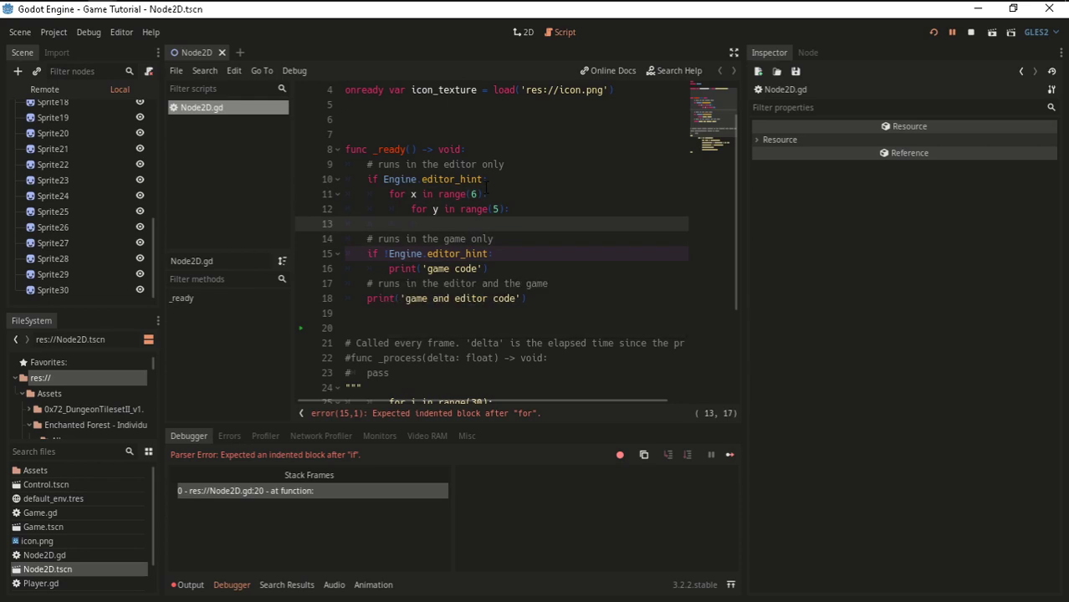
pyautogui.scroll(5, 57, 174)
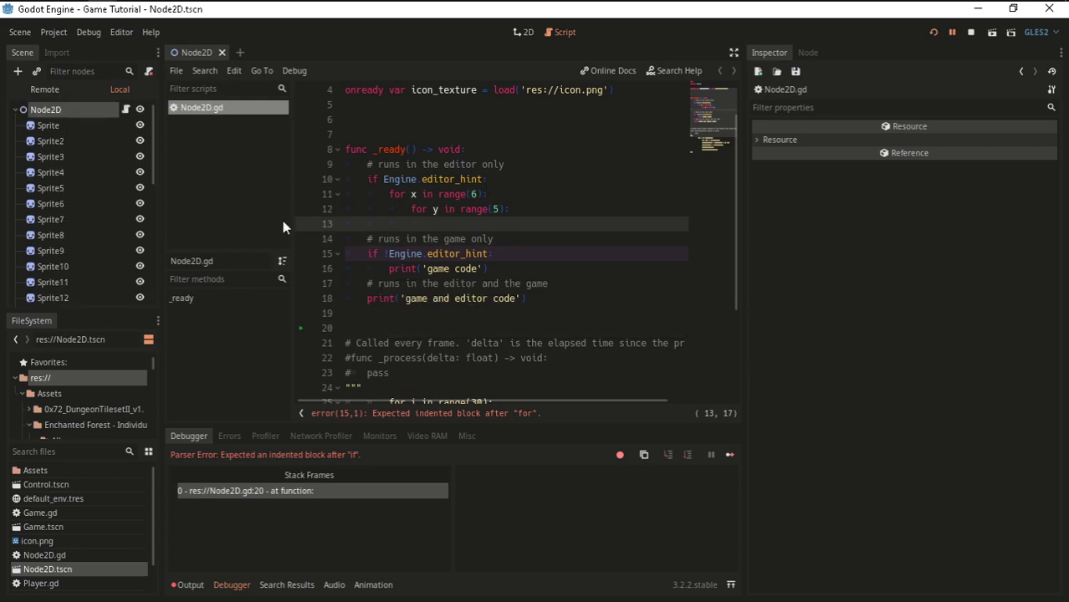
# Discard the unfinished for-child line and declare 'var arr = []' above the nested loops.
pyautogui.write('f')
pyautogui.write('or child')
pyautogui.write(' in')
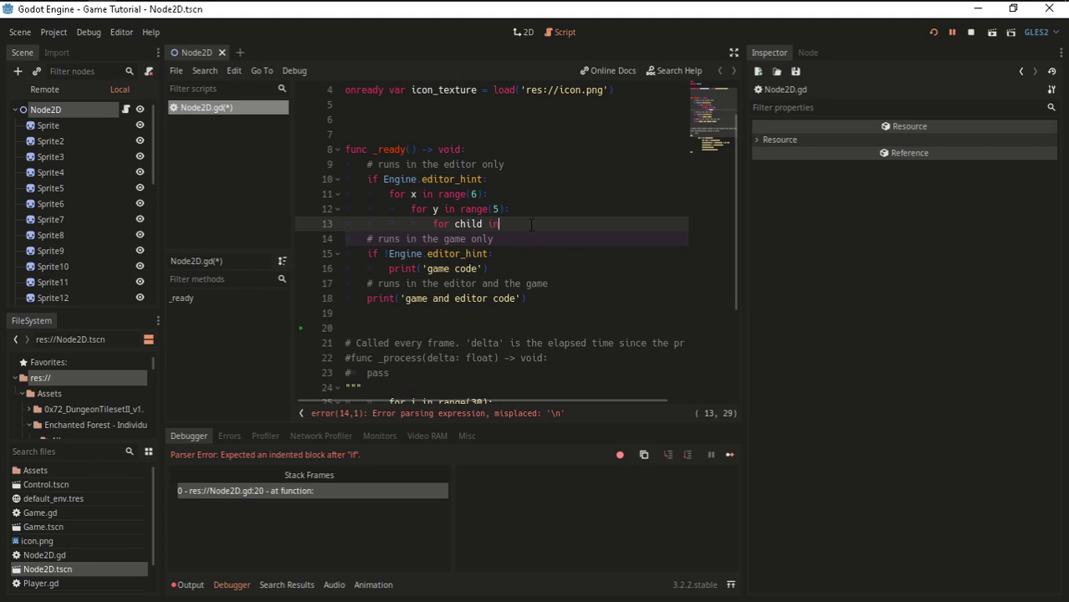
pyautogui.moveTo(583, 251); pyautogui.dragTo(433, 224)
pyautogui.press('BackSpace')
pyautogui.click(492, 181)
pyautogui.press('Return')
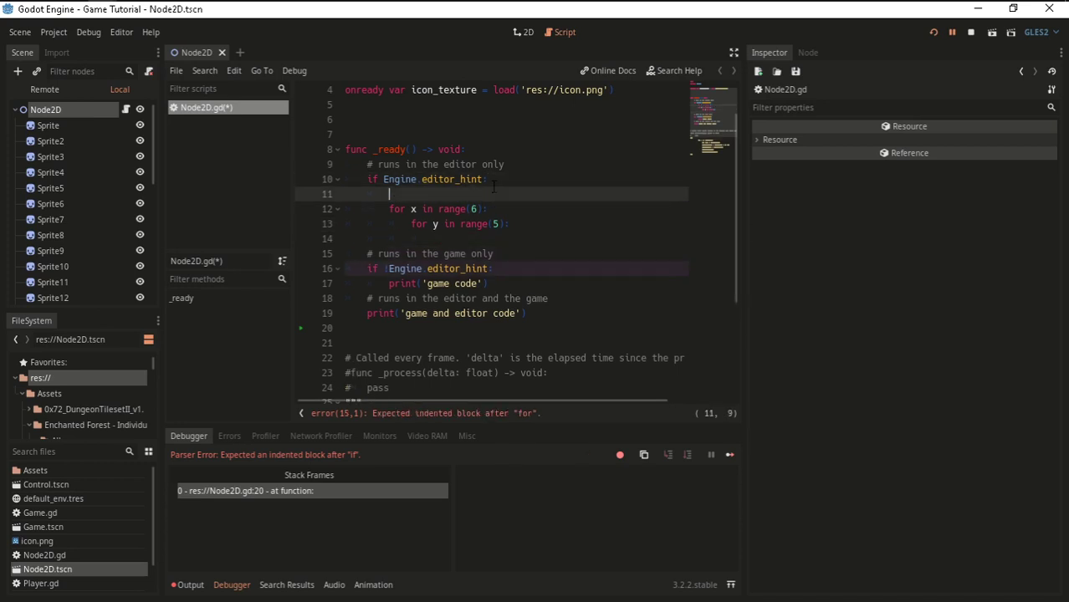
pyautogui.write('var a')
pyautogui.write('rr = [')
pyautogui.press('End')
pyautogui.press('Return')
# Add 'for child in get_children():' with 'arr.append(child)' inside, then save with Ctrl+S.
pyautogui.write('for ')
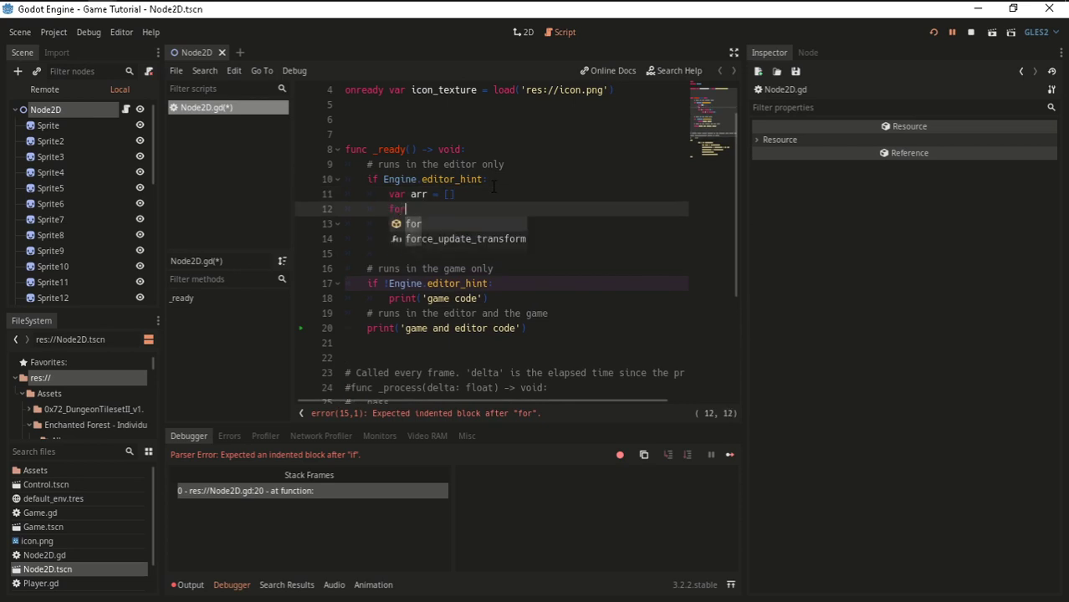
pyautogui.write('chi')
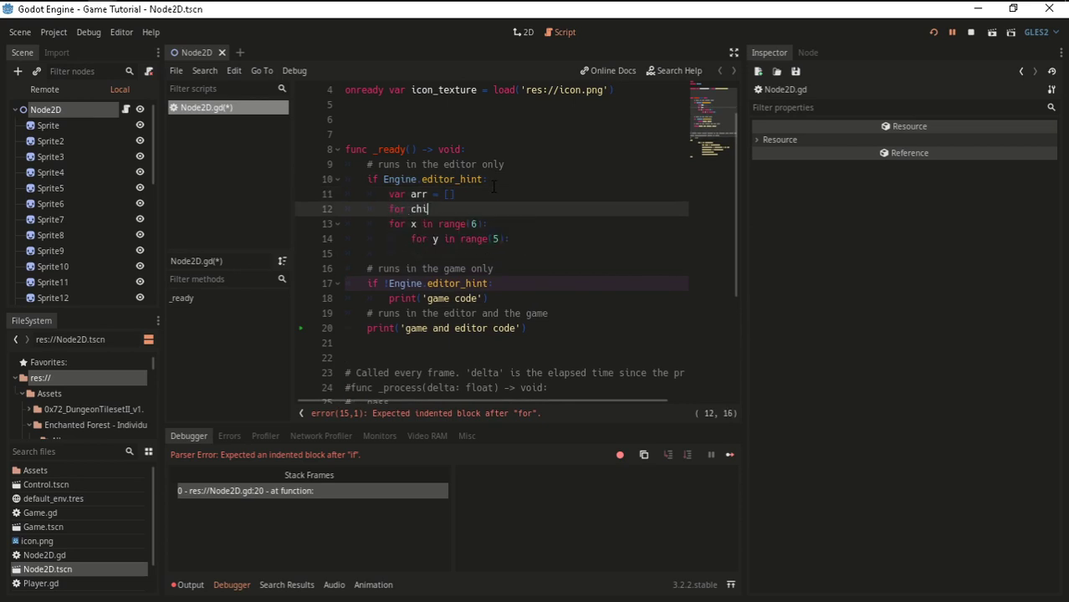
pyautogui.write('ld')
pyautogui.write(' in ')
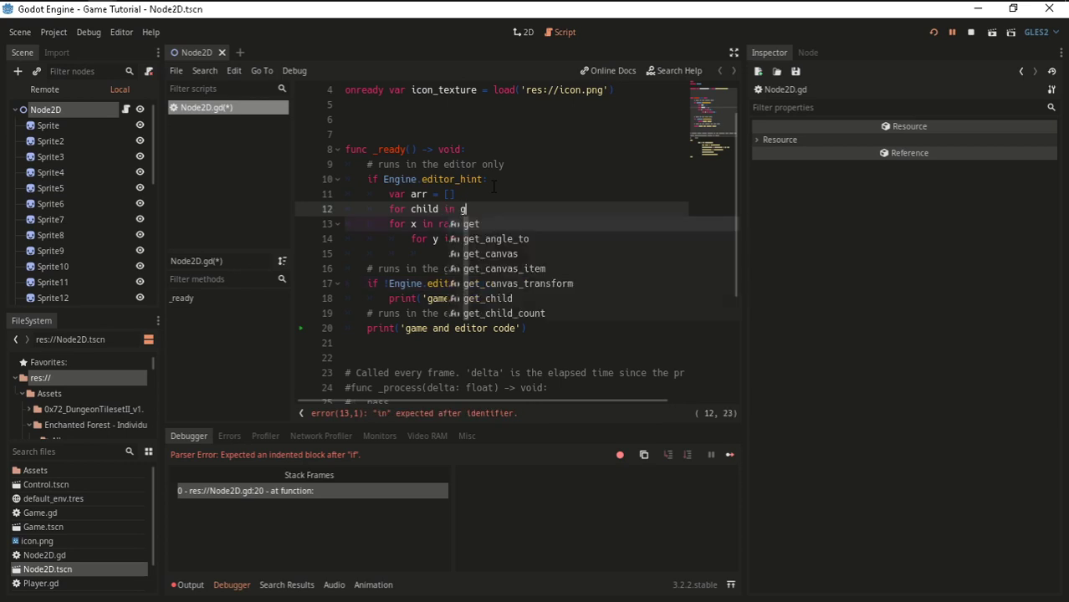
pyautogui.write('get_c')
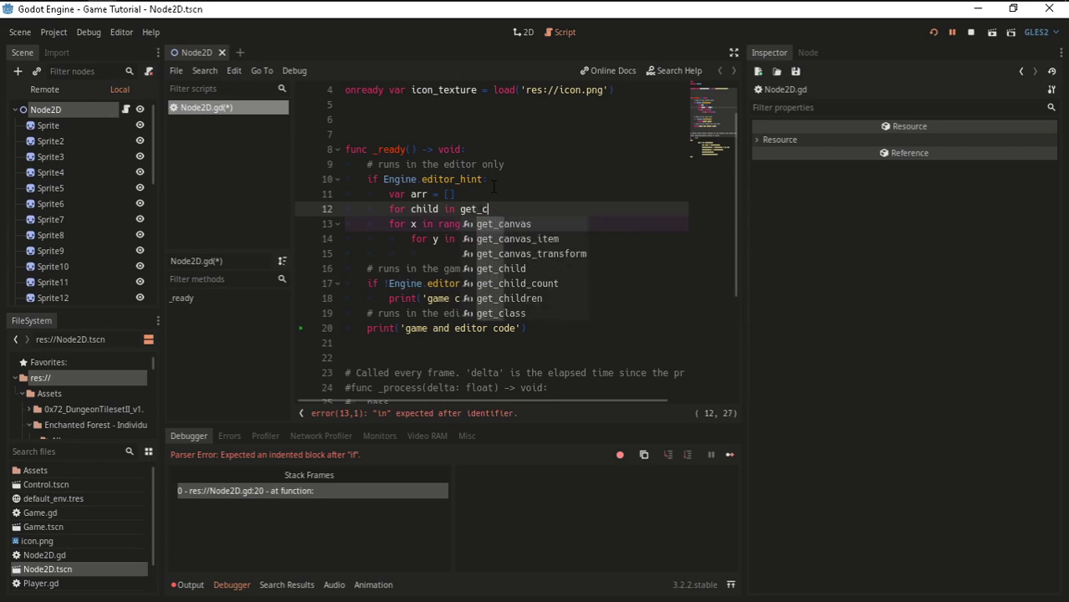
pyautogui.write('h')
pyautogui.press('Down')
pyautogui.press('Down')
pyautogui.press('Return')
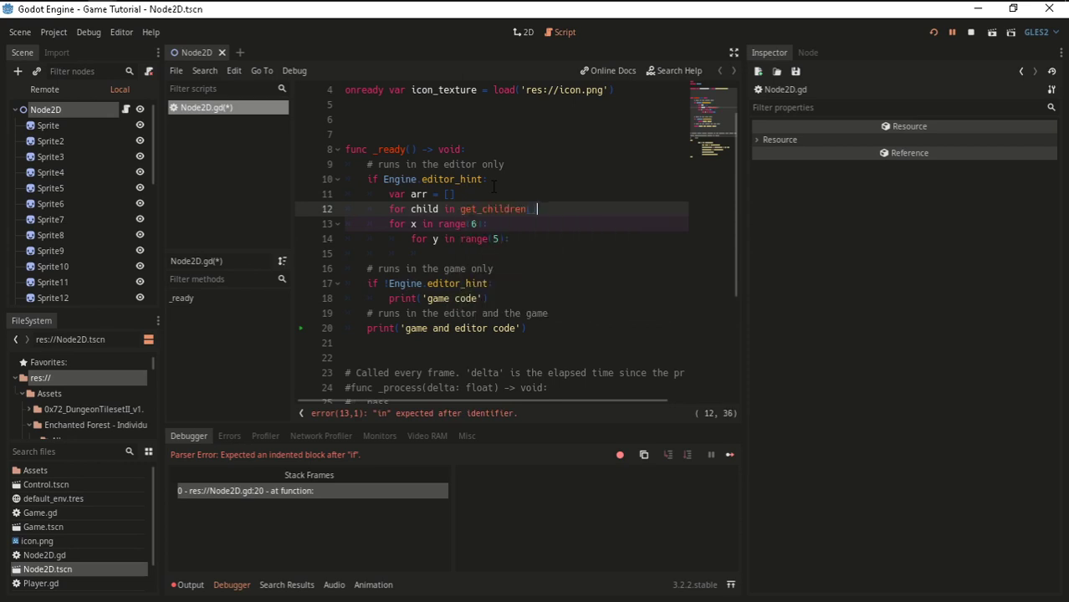
pyautogui.press('Right')
pyautogui.write(':')
pyautogui.press('Return')
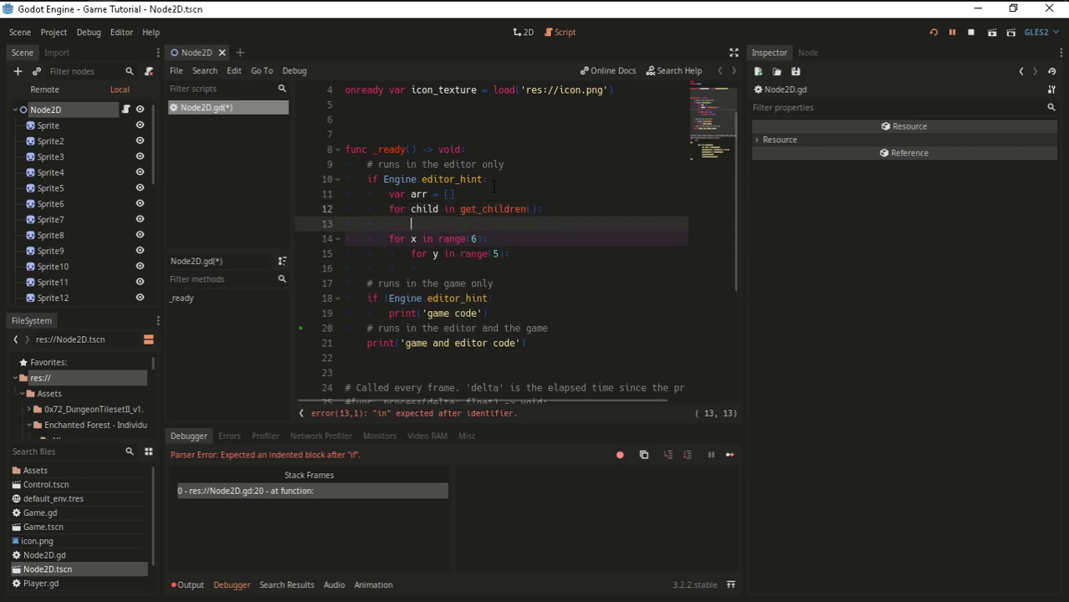
pyautogui.write('arr.appe')
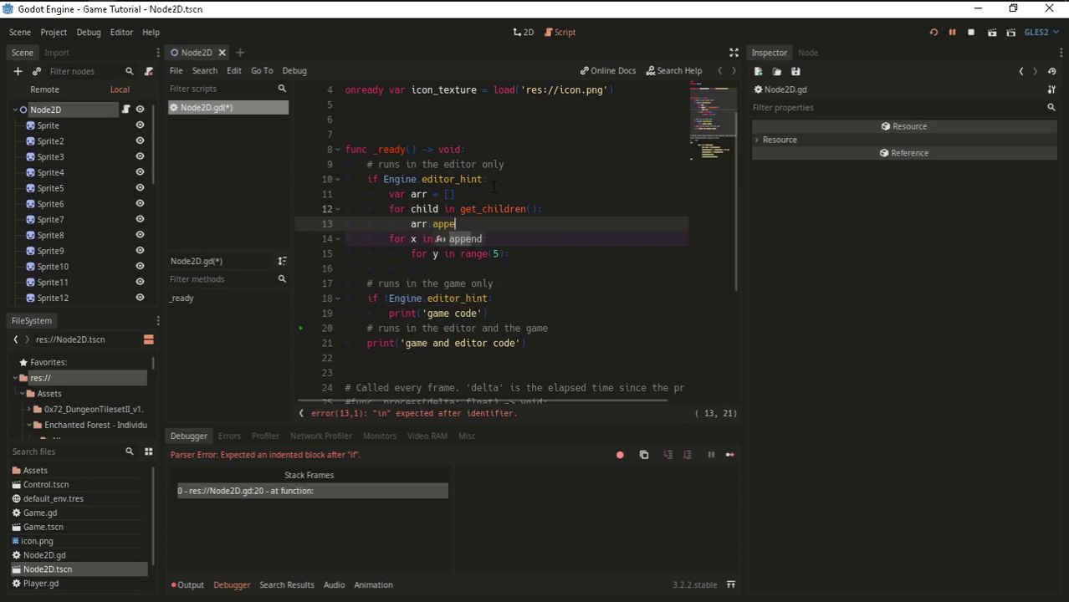
pyautogui.press('Return')
pyautogui.write('ch')
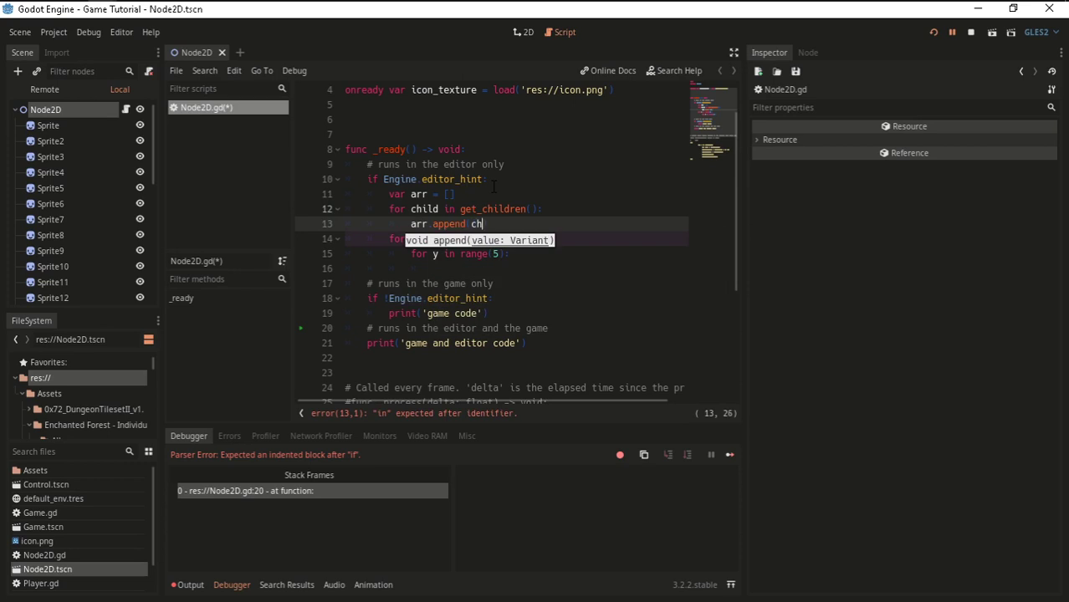
pyautogui.write('ild')
pyautogui.click(415, 209)
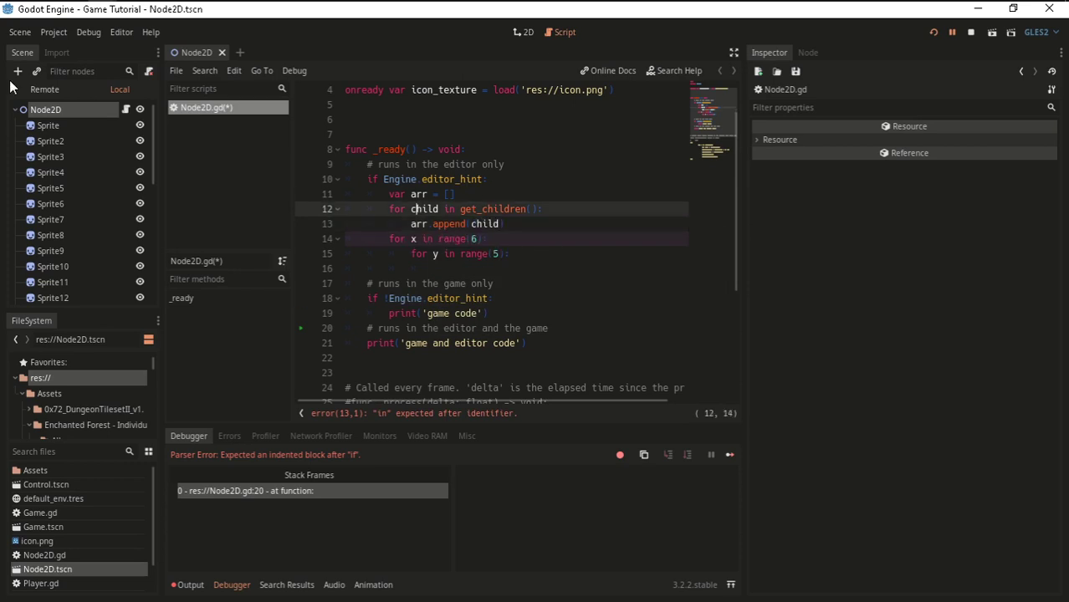
pyautogui.hotkey('ctrl', 's')
pyautogui.scroll(-1, 510, 217)
# Insert 'var n = 0' at loop indentation after the append line, then view the 2D scene.
pyautogui.click(510, 211)
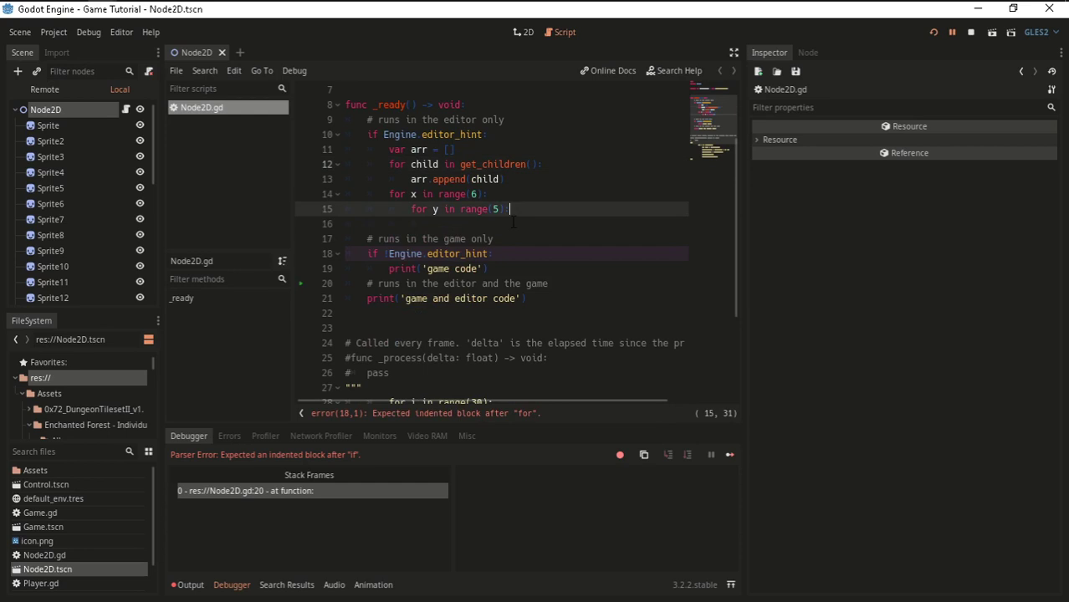
pyautogui.click(492, 226)
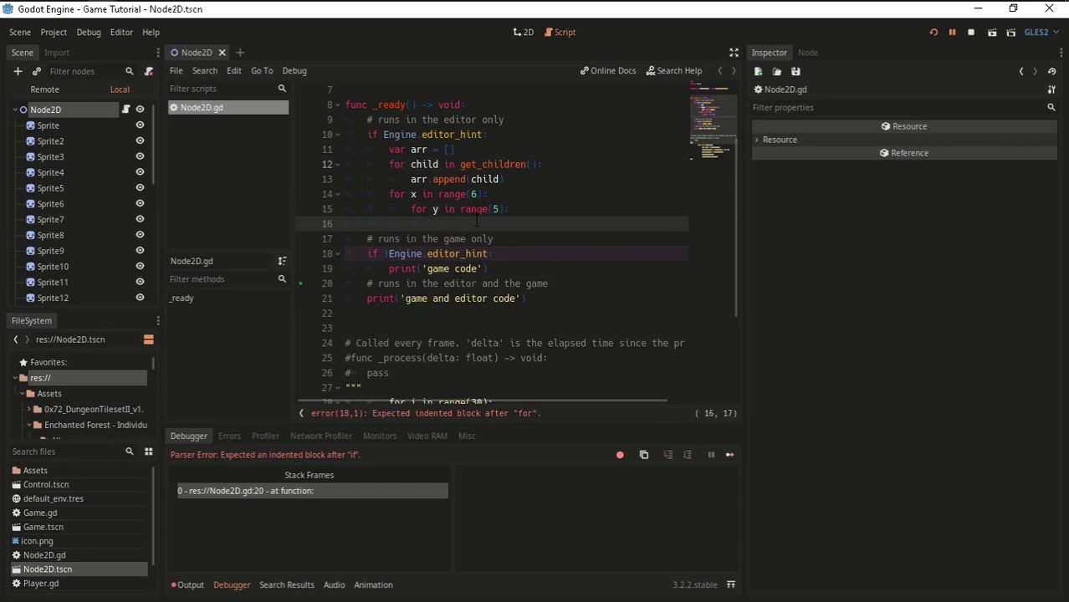
pyautogui.click(511, 179)
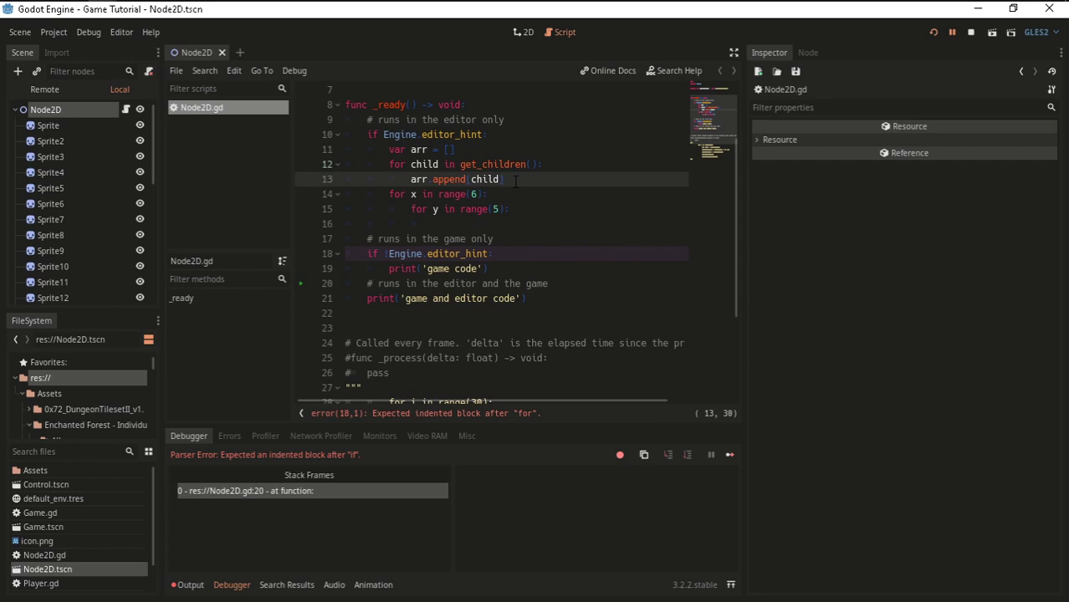
pyautogui.press('Return')
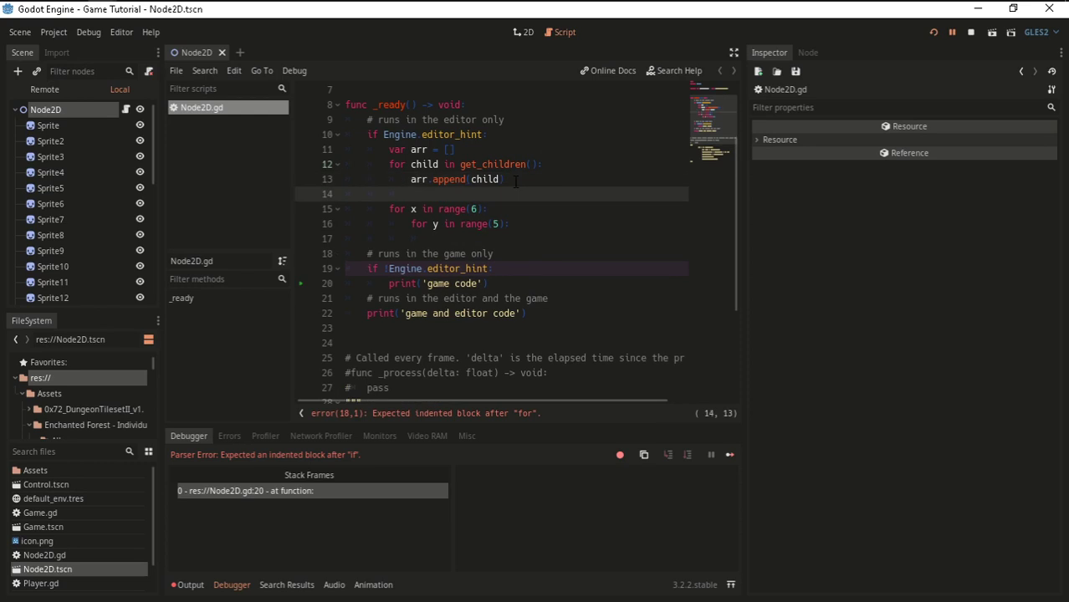
pyautogui.press('BackSpace')
pyautogui.write('var ')
pyautogui.write('i')
pyautogui.press('BackSpace')
pyautogui.write('m')
pyautogui.press('BackSpace')
pyautogui.write('n')
pyautogui.write(' = 0')
pyautogui.press('Down')
pyautogui.press('Down')
pyautogui.press('Down')
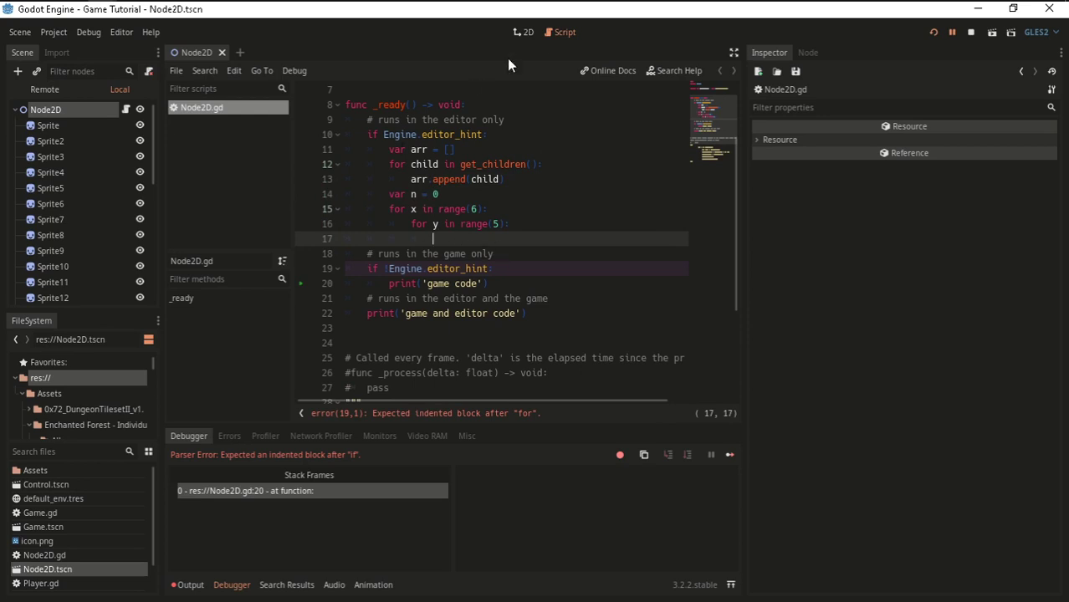
pyautogui.click(520, 32)
pyautogui.click(559, 32)
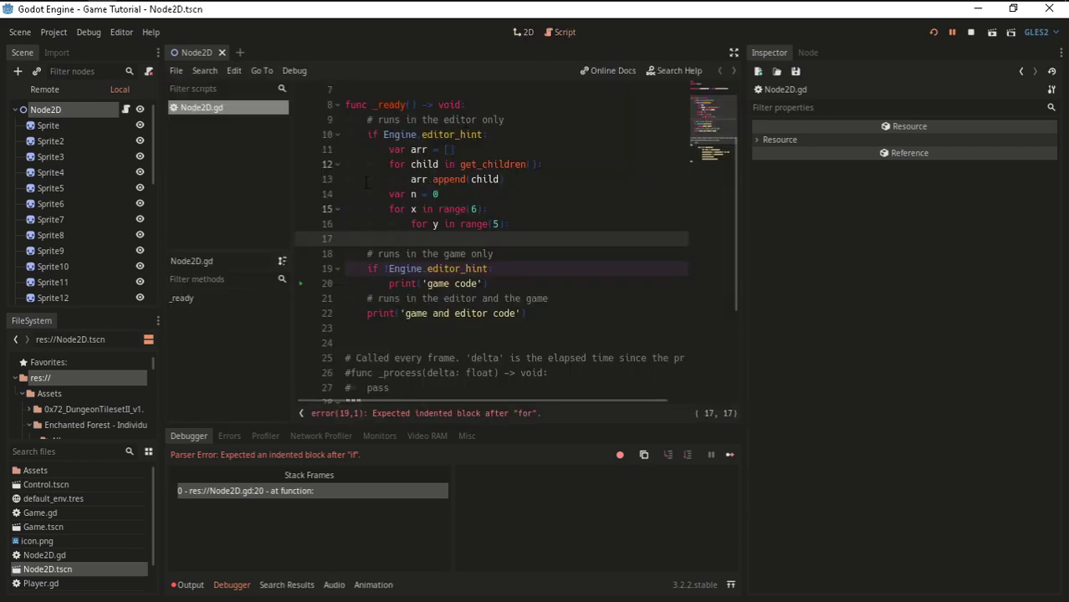
pyautogui.click(520, 32)
pyautogui.moveTo(232, 204); pyautogui.dragTo(259, 216)
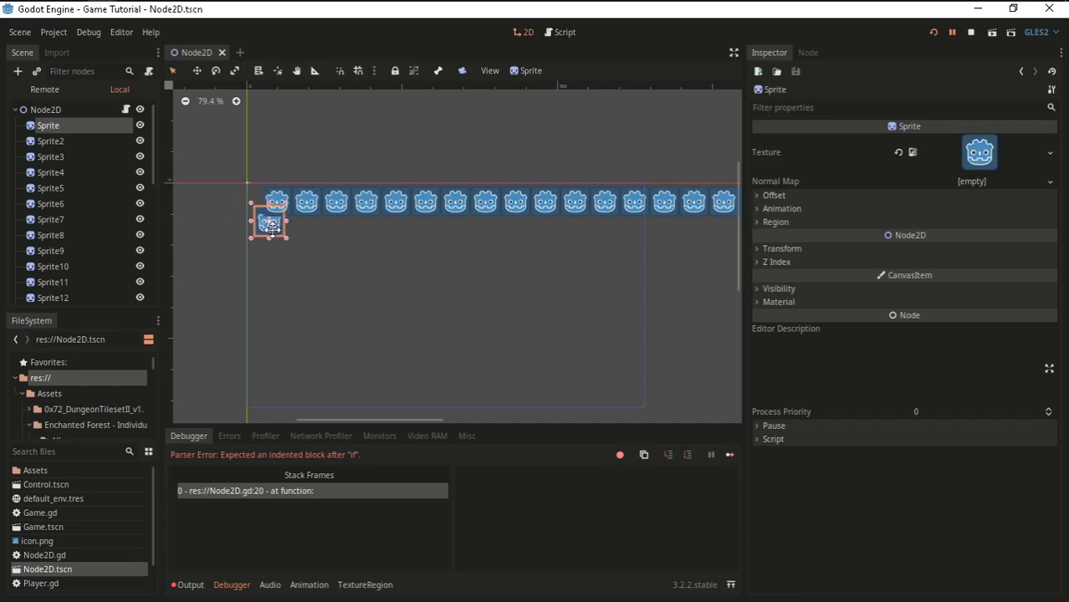
pyautogui.click(756, 249)
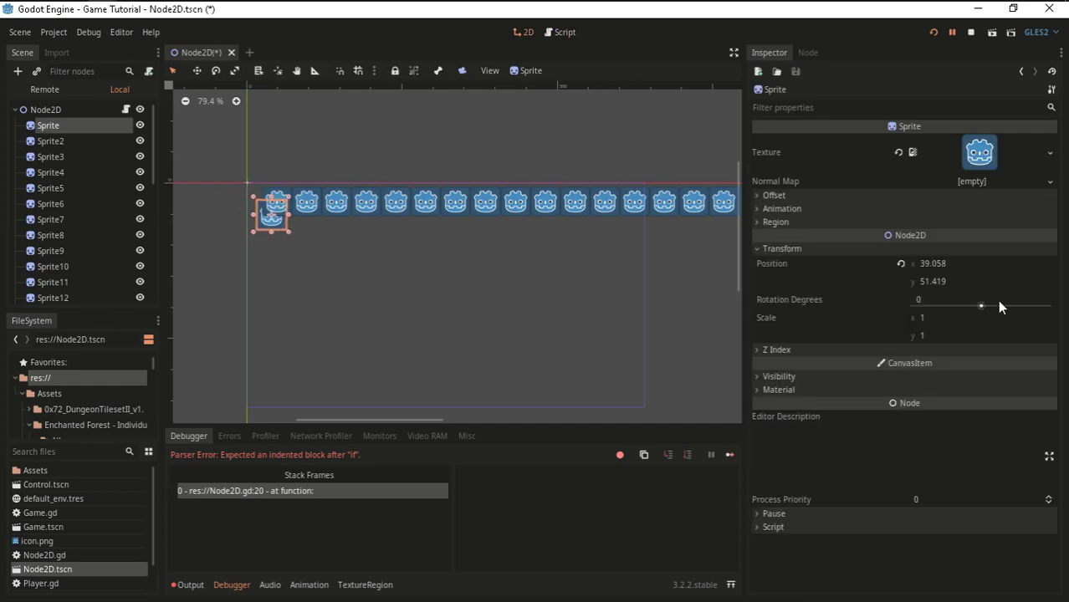
pyautogui.click(901, 264)
pyautogui.scroll(-1, 318, 211)
pyautogui.hotkey('ctrl', 's')
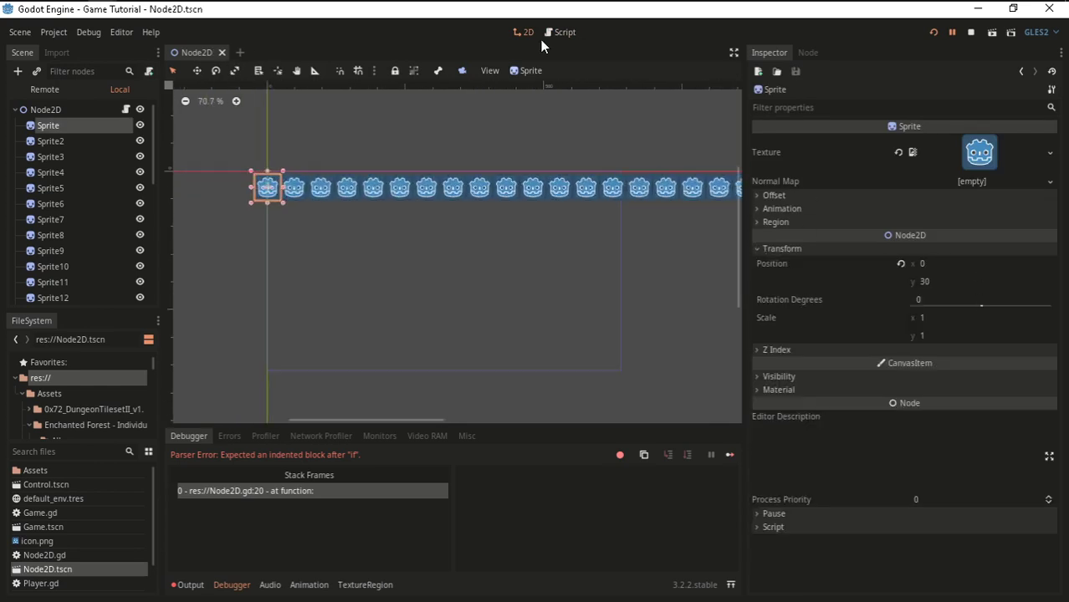
pyautogui.click(558, 32)
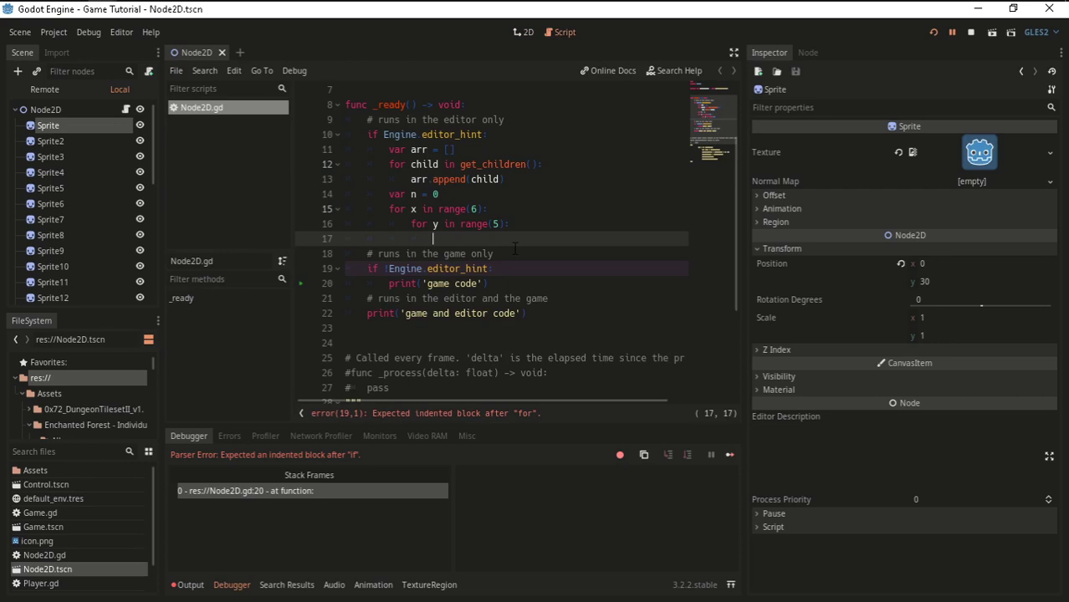
# Begin the inner-loop line with arr[n], referring back to the arr and n declarations.
pyautogui.scroll(1, 466, 188)
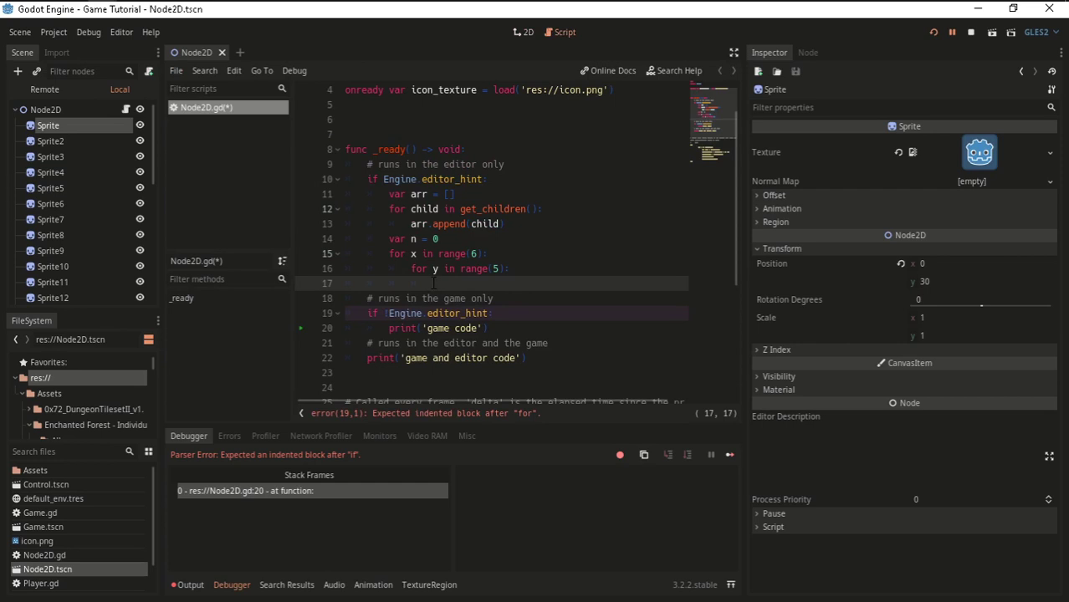
pyautogui.write('a')
pyautogui.write('rr')
pyautogui.press('BackSpace')
pyautogui.write('n')
pyautogui.click(432, 194)
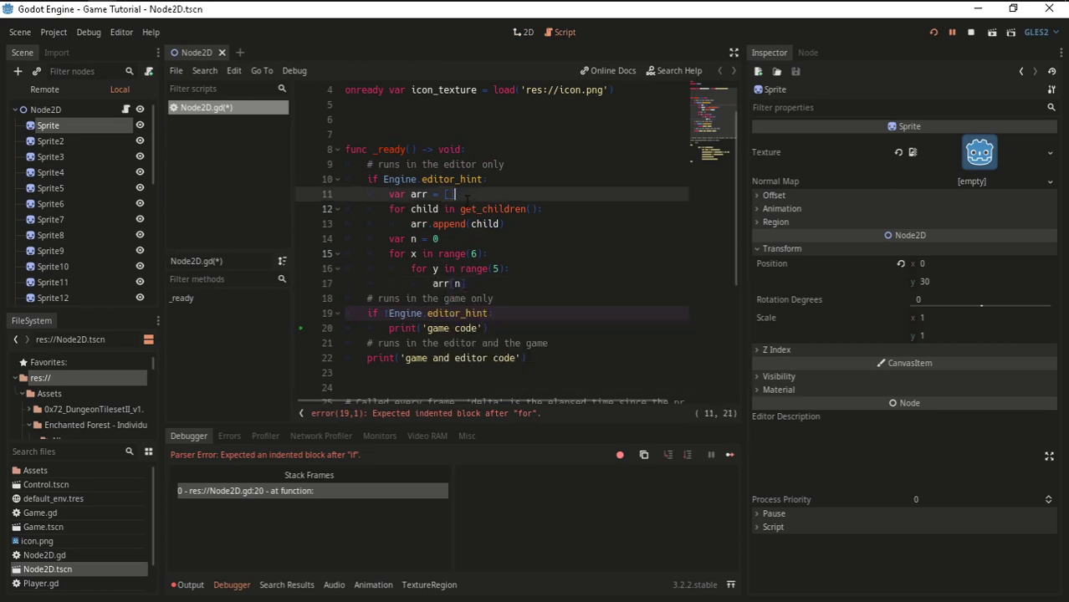
pyautogui.click(422, 194)
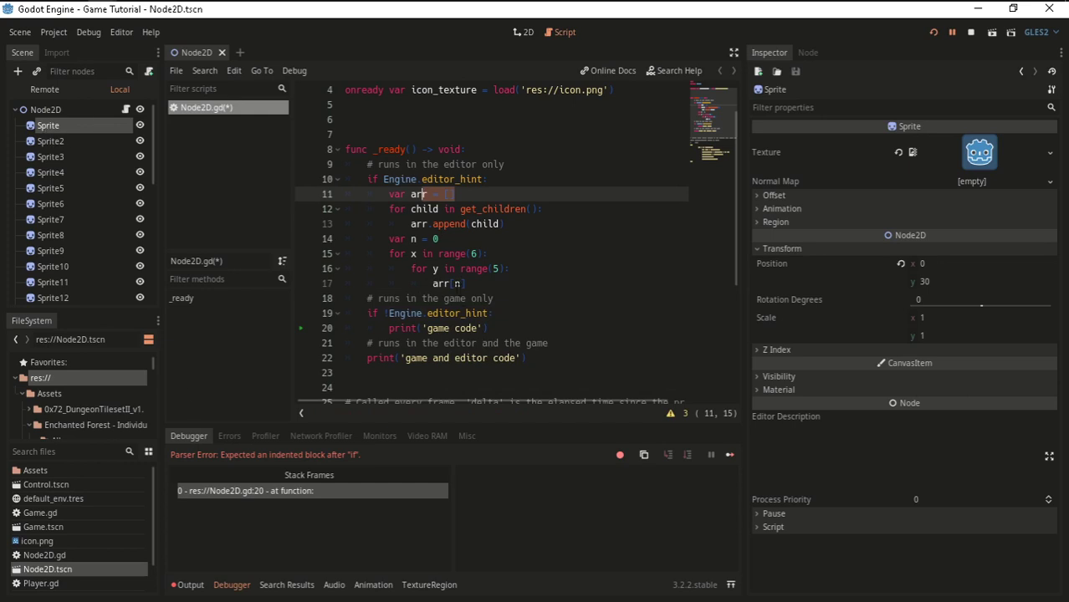
pyautogui.click(460, 298)
pyautogui.click(437, 238)
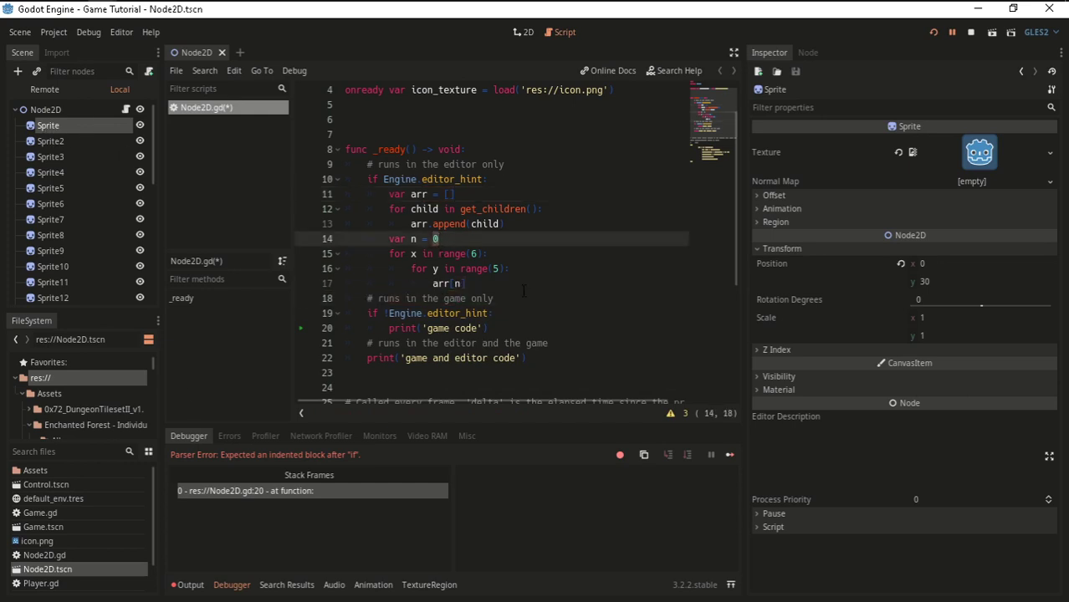
pyautogui.click(485, 283)
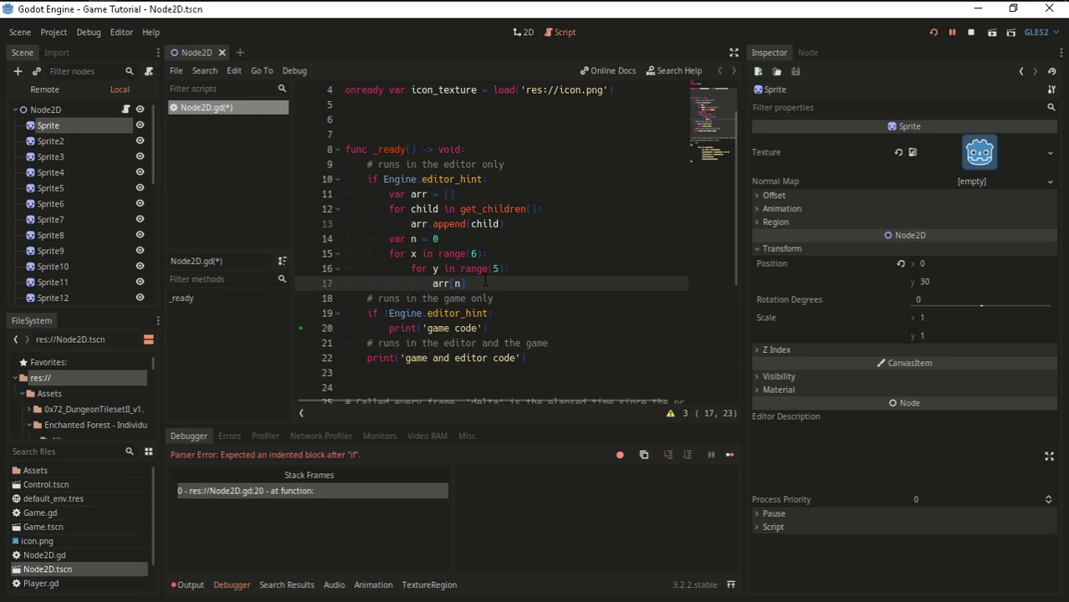
# Continue the line as '.position = Vector2(64 * x + 32', leaving it unfinished.
pyautogui.write('.')
pyautogui.write('pos')
pyautogui.write('ition ')
pyautogui.write('=')
pyautogui.write(' (')
pyautogui.press('BackSpace')
pyautogui.write('Ve')
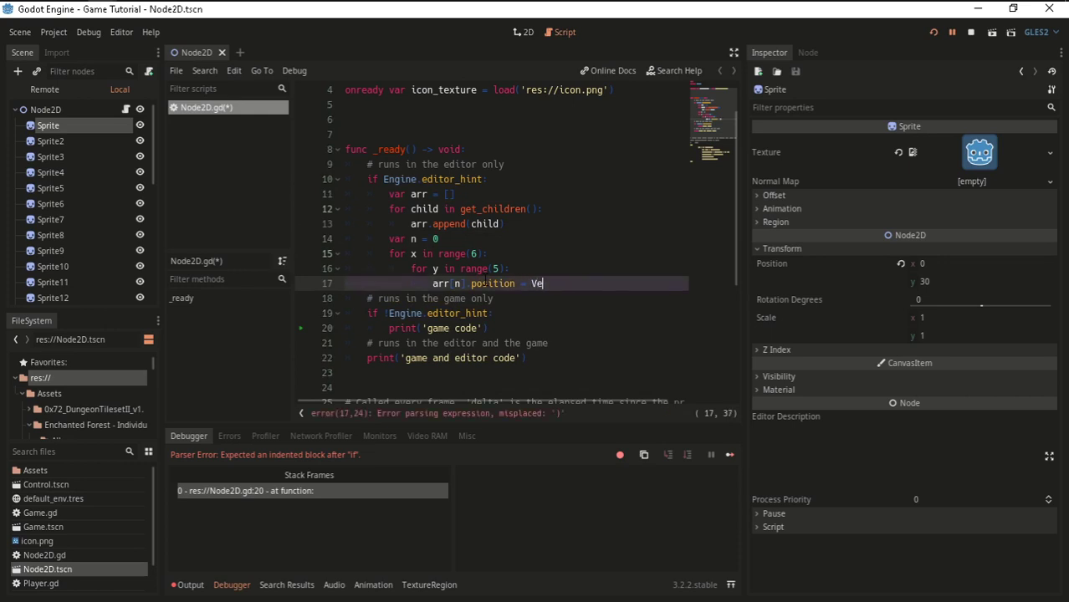
pyautogui.write('ctor2 (')
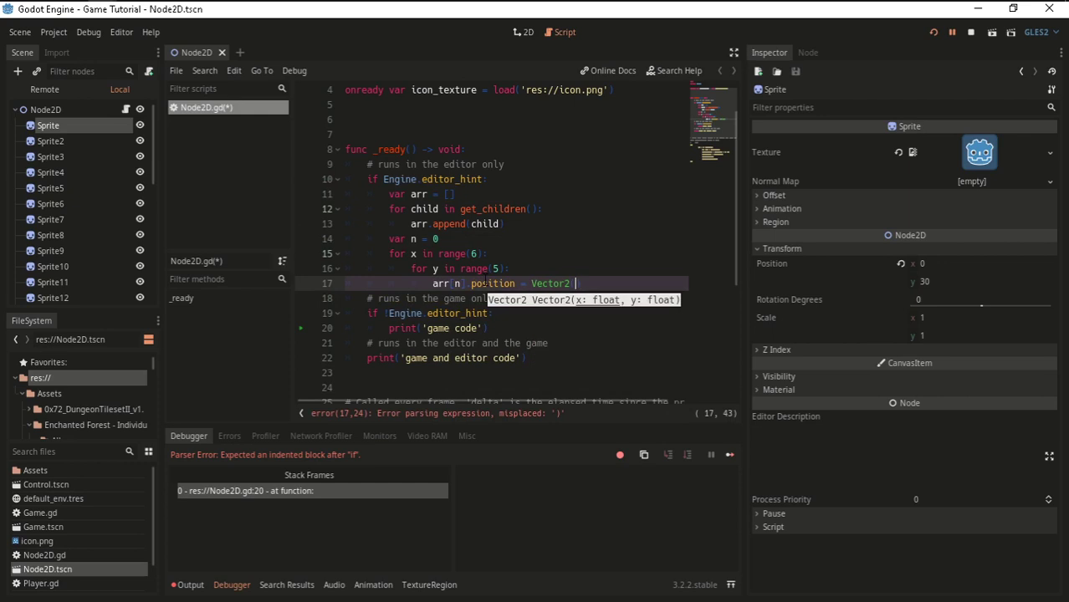
pyautogui.write('x')
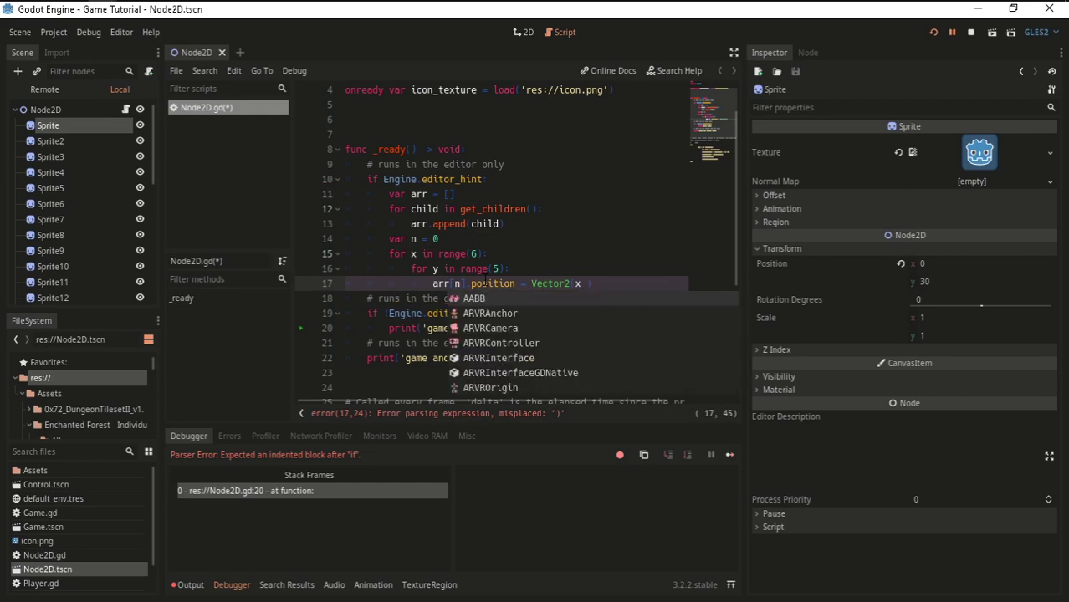
pyautogui.press('BackSpace')
pyautogui.press('BackSpace')
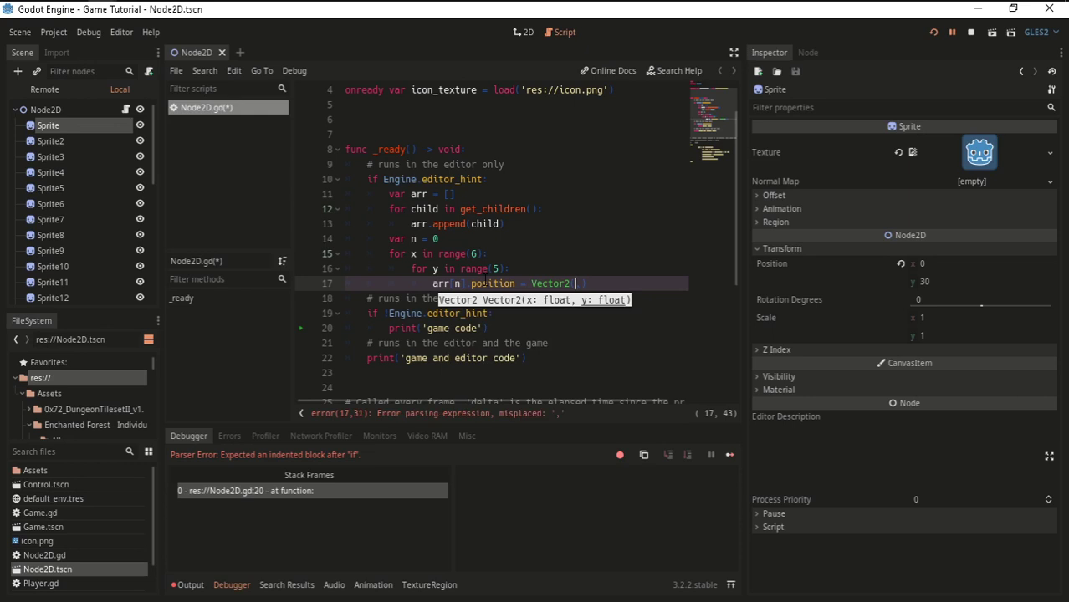
# Rewrite the x term on line 17 as (64 * x) + 32.
pyautogui.write('64 ')
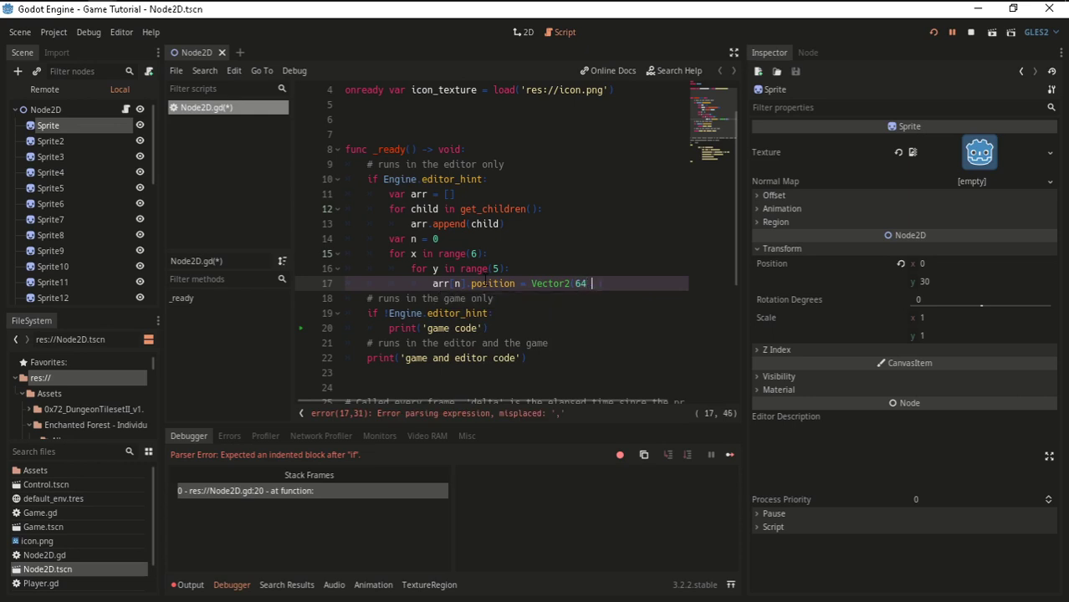
pyautogui.write('* x ')
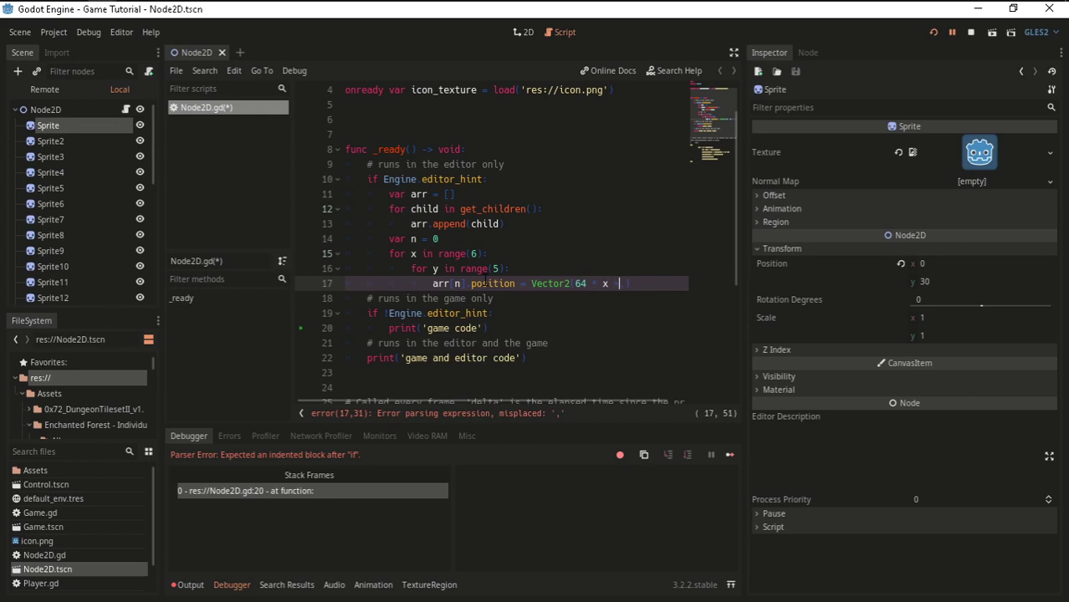
# Continue the line as '.position = Vector2(64 * x + 32', leaving it unfinished.
# Rewrite the x term on line 17 as (64 * x) + 32.
pyautogui.write('+ ')
pyautogui.write('32')
pyautogui.press('Left')
pyautogui.press('Left')
pyautogui.press('Left')
pyautogui.write('(')
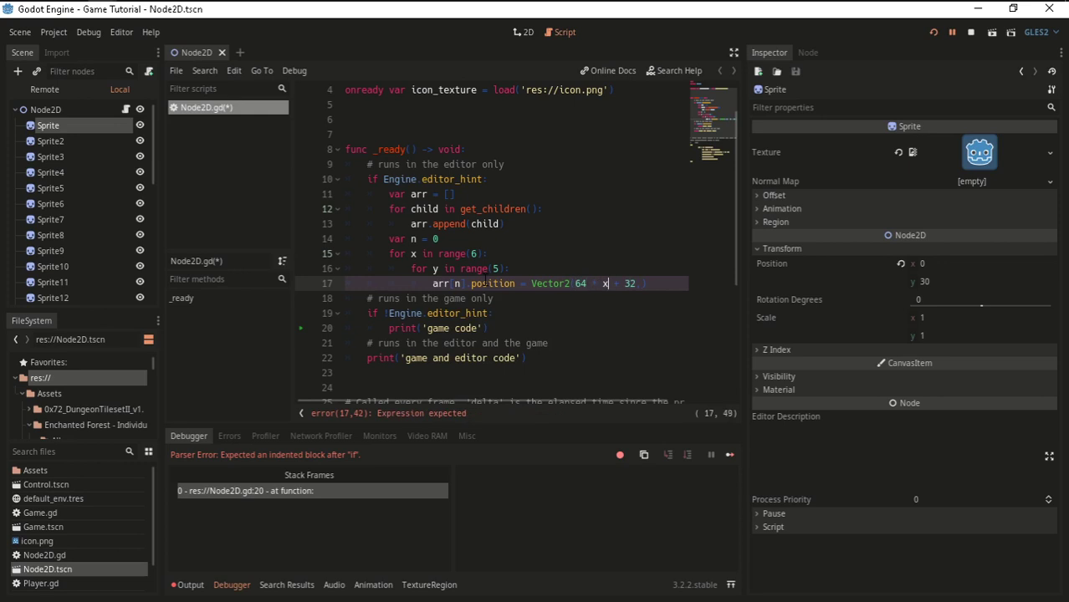
pyautogui.press('Left')
pyautogui.press('Left')
pyautogui.press('Left')
pyautogui.write('(')
pyautogui.press('Right')
pyautogui.press('End')
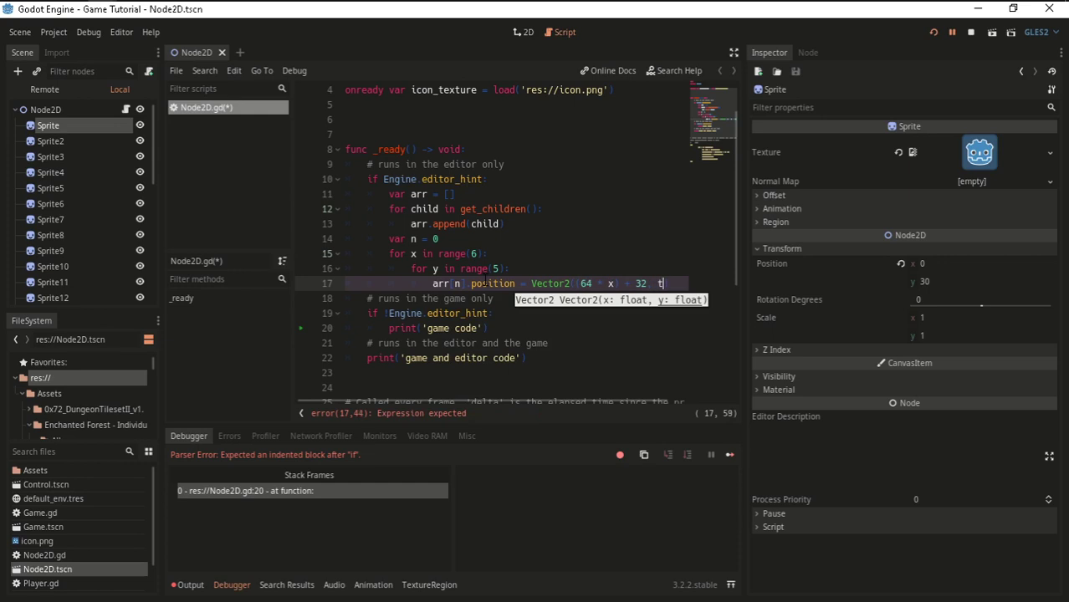
# Complete line 17's y term so the position reads Vector2((64 * x) + 32, (y * 64) + 50).
pyautogui.press('BackSpace')
pyautogui.write('y')
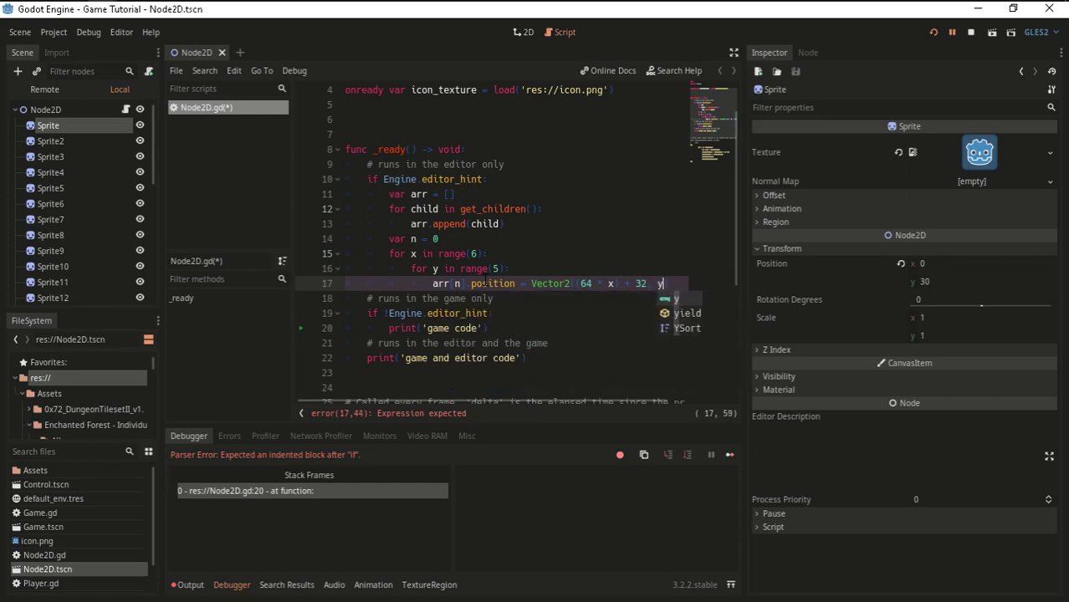
pyautogui.write(' * ')
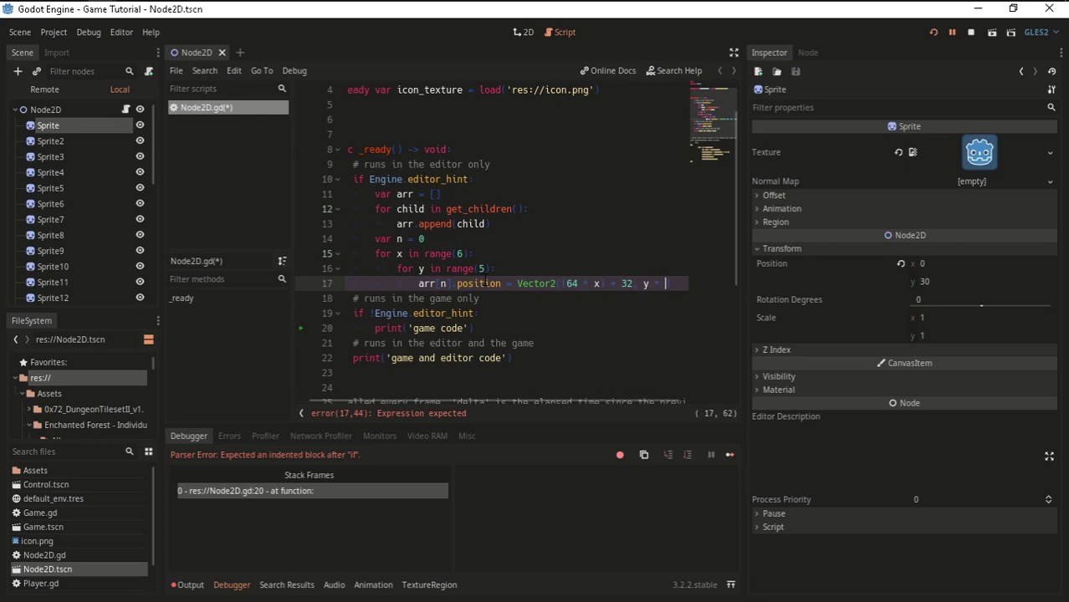
pyautogui.write('6')
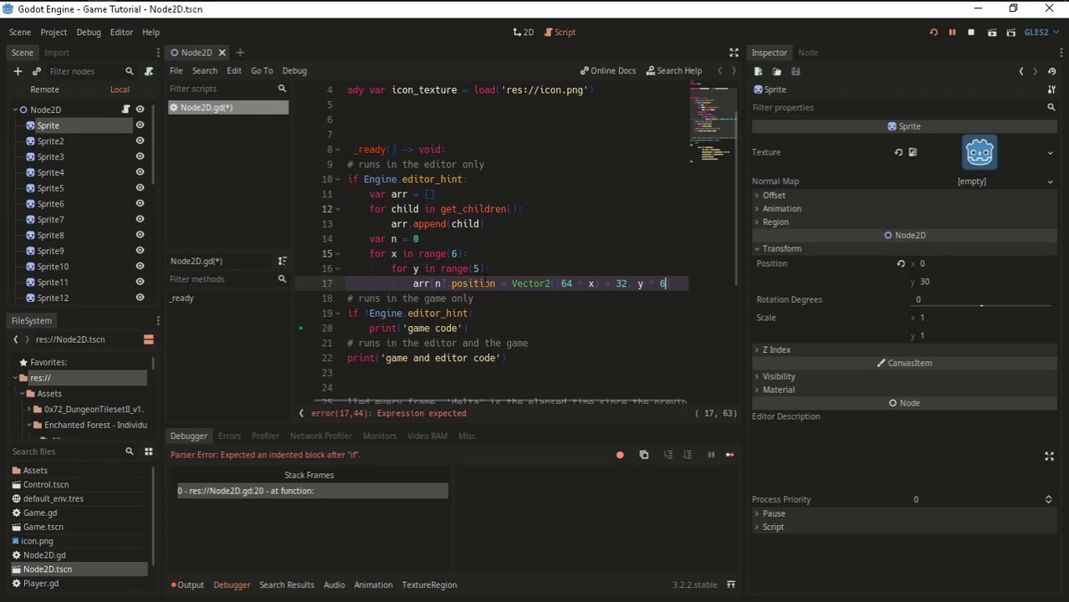
pyautogui.write('4')
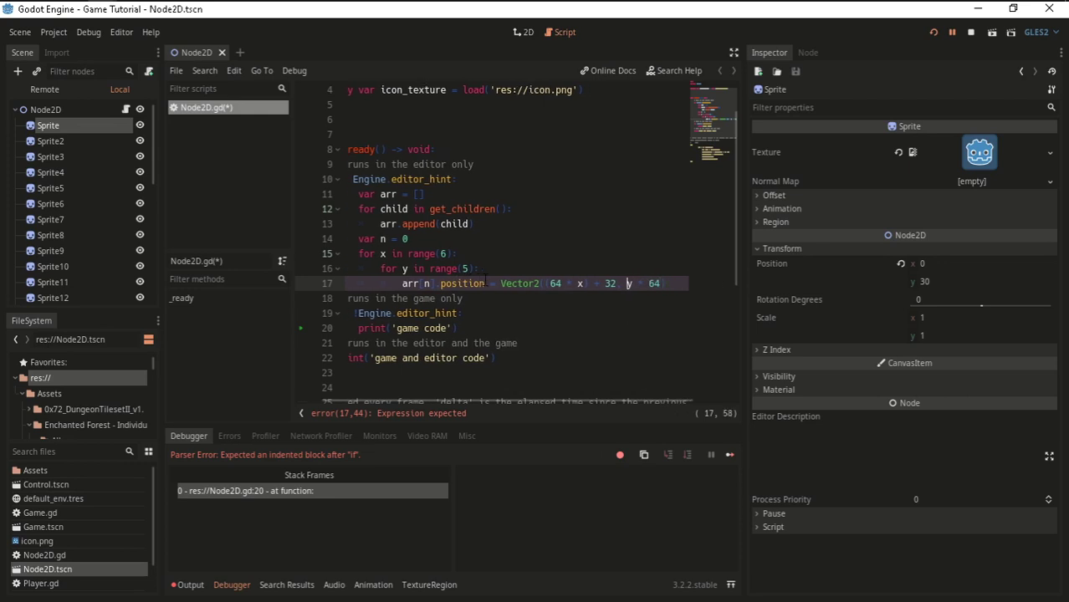
pyautogui.write('(')
pyautogui.click(345, 298)
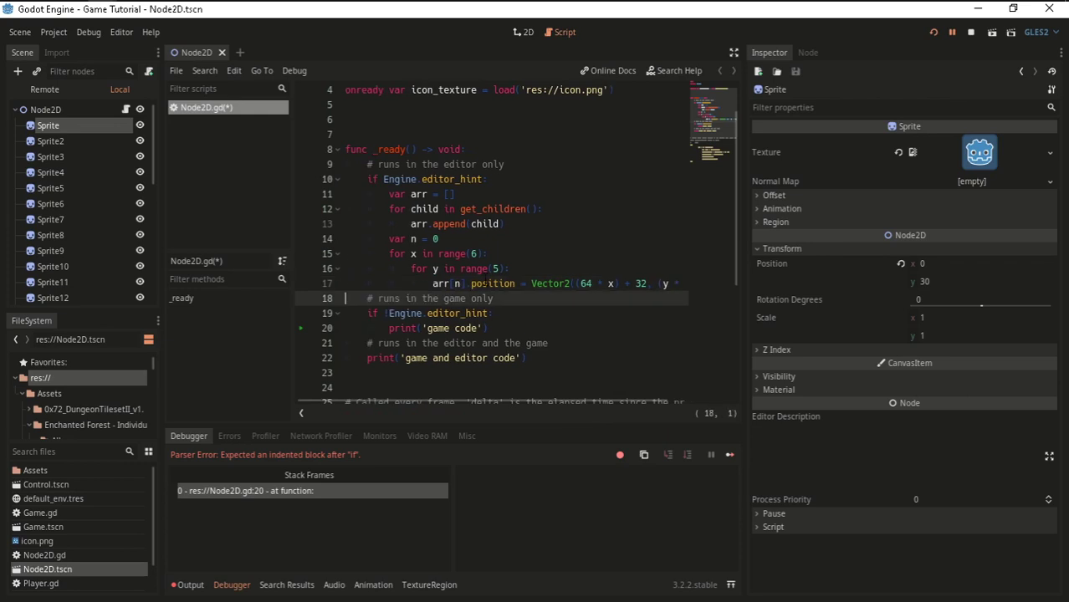
pyautogui.press('Up')
pyautogui.press('End')
pyautogui.write(')')
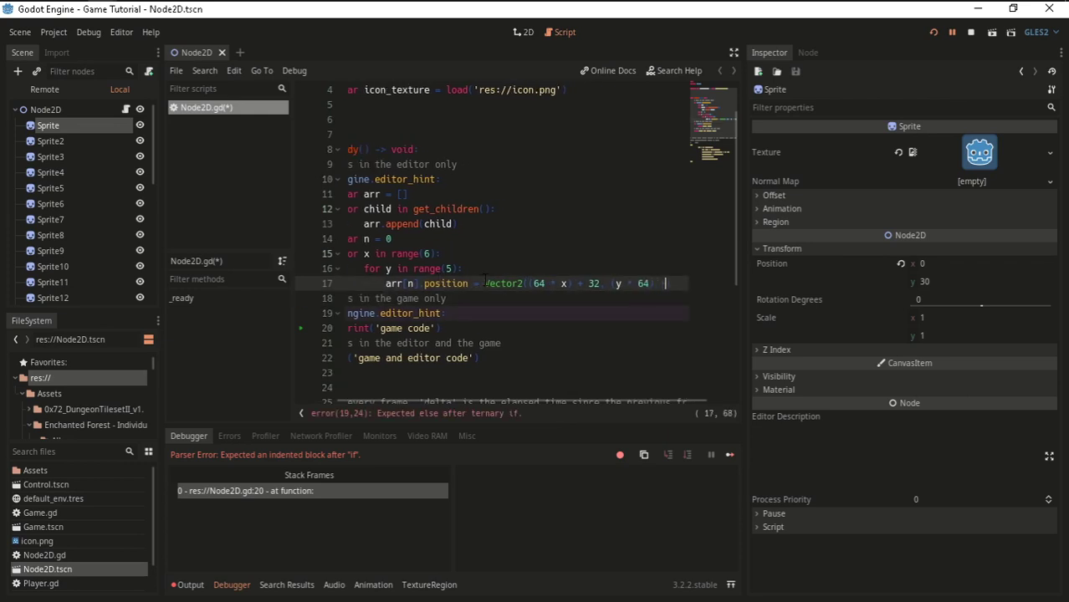
pyautogui.write(' + 50')
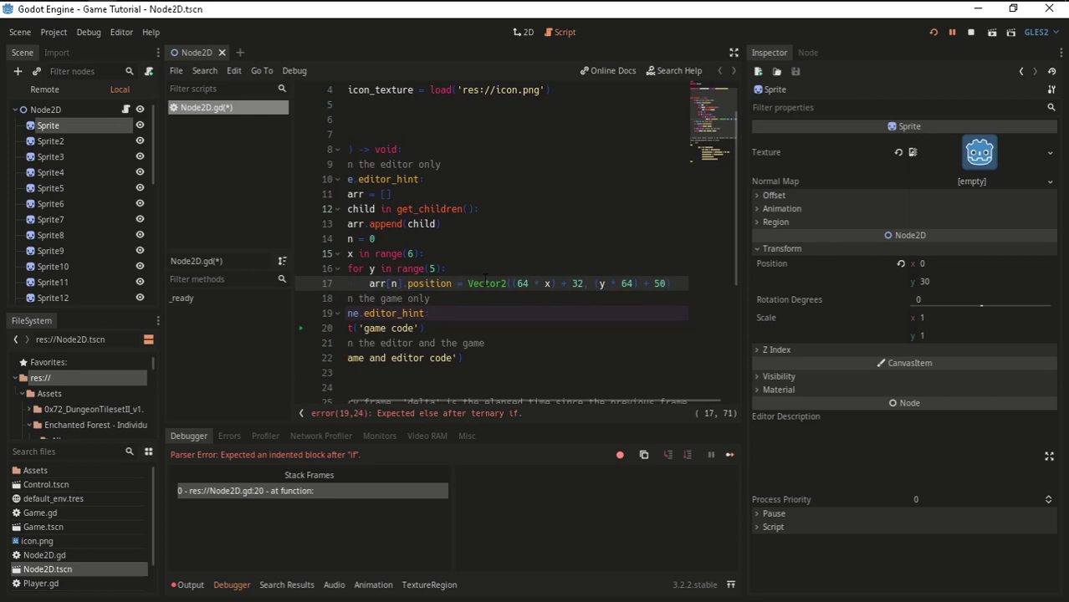
pyautogui.press('BackSpace')
pyautogui.press('BackSpace')
pyautogui.write('10')
# Add an indented n += n line below line 17 and save the script and scene.
pyautogui.hotkey('ctrl', 's')
pyautogui.press('Down')
pyautogui.press('Home')
pyautogui.press('Home')
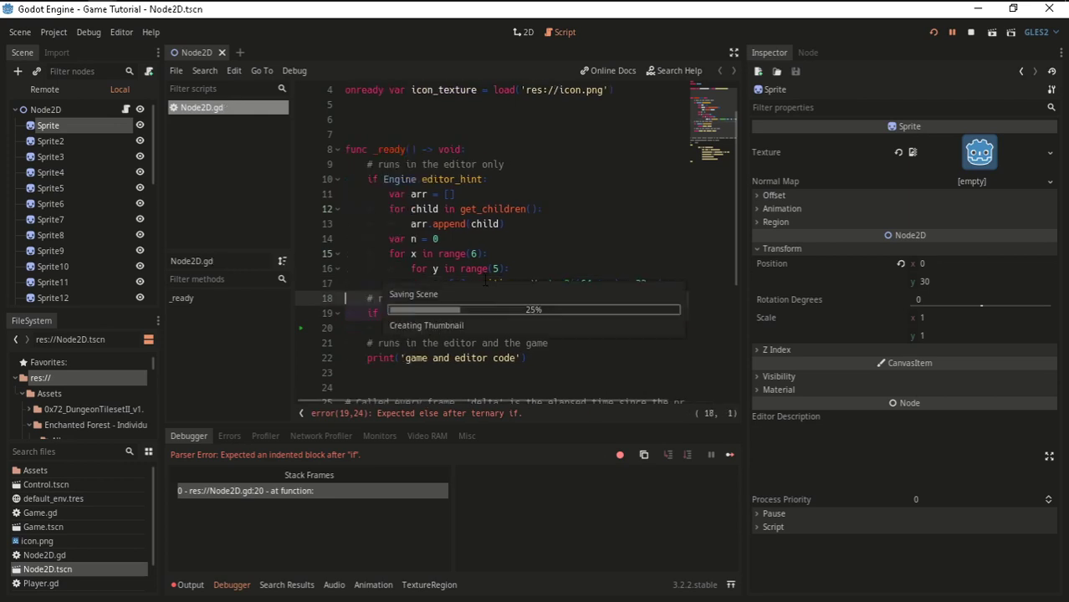
pyautogui.press('Up')
pyautogui.press('End')
pyautogui.press('Return')
pyautogui.write('n')
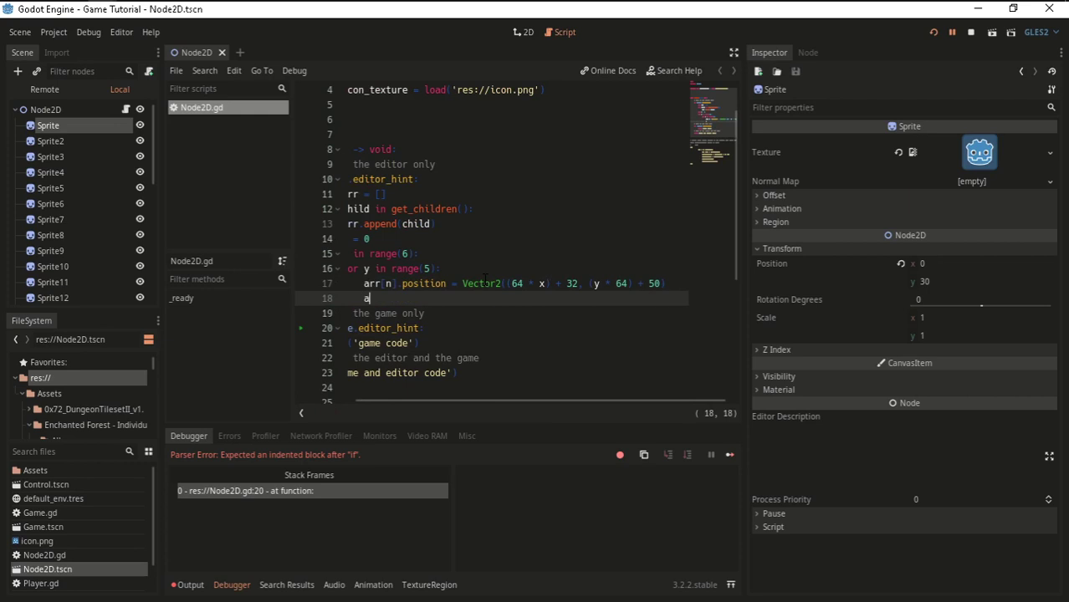
pyautogui.write(' += ')
pyautogui.write('n')
pyautogui.hotkey('ctrl', 's')
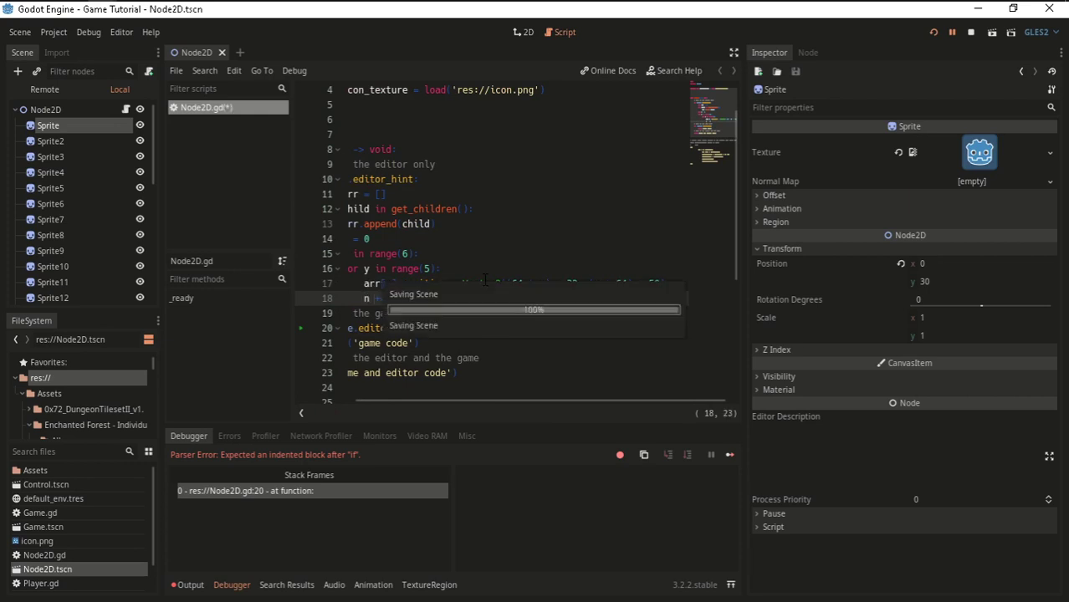
pyautogui.moveTo(546, 402); pyautogui.dragTo(487, 401)
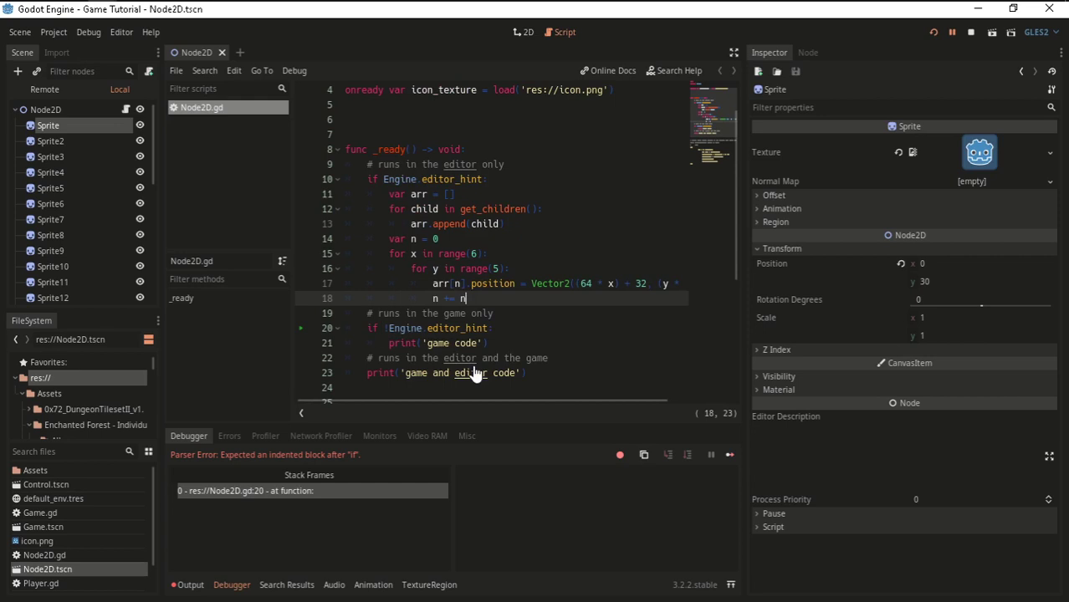
pyautogui.hotkey('ctrl', 's')
pyautogui.scroll(-5, 78, 240)
pyautogui.scroll(-3, 77, 234)
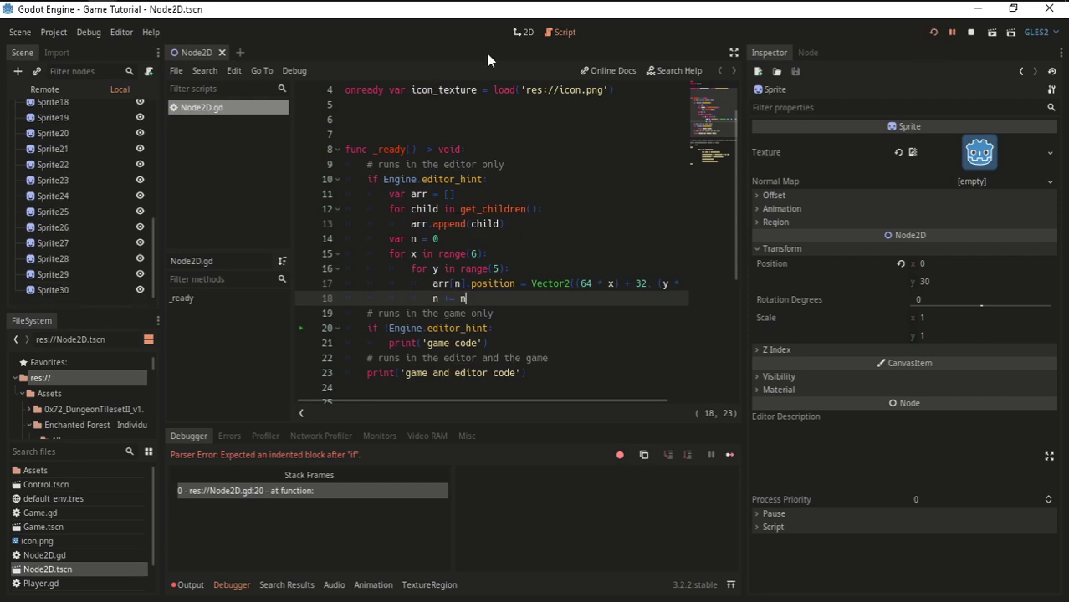
# Close the Node2D scene tab, reopen Node2D.tscn from FileSystem, and return to Node2D.gd.
pyautogui.click(517, 31)
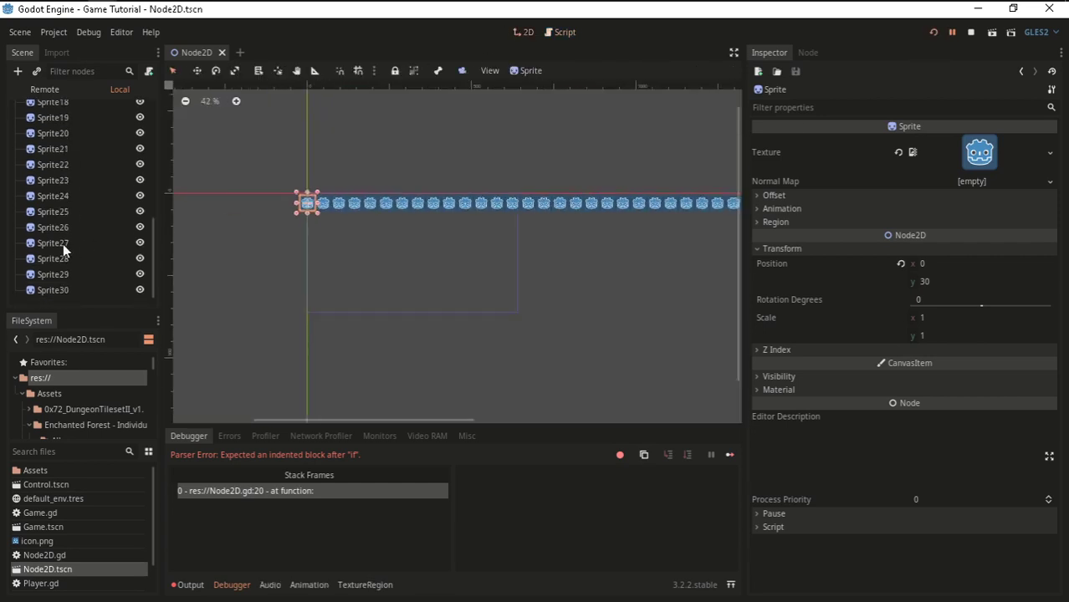
pyautogui.scroll(-1, 63, 247)
pyautogui.scroll(8, 62, 253)
pyautogui.scroll(-5, 72, 229)
pyautogui.scroll(-3, 72, 229)
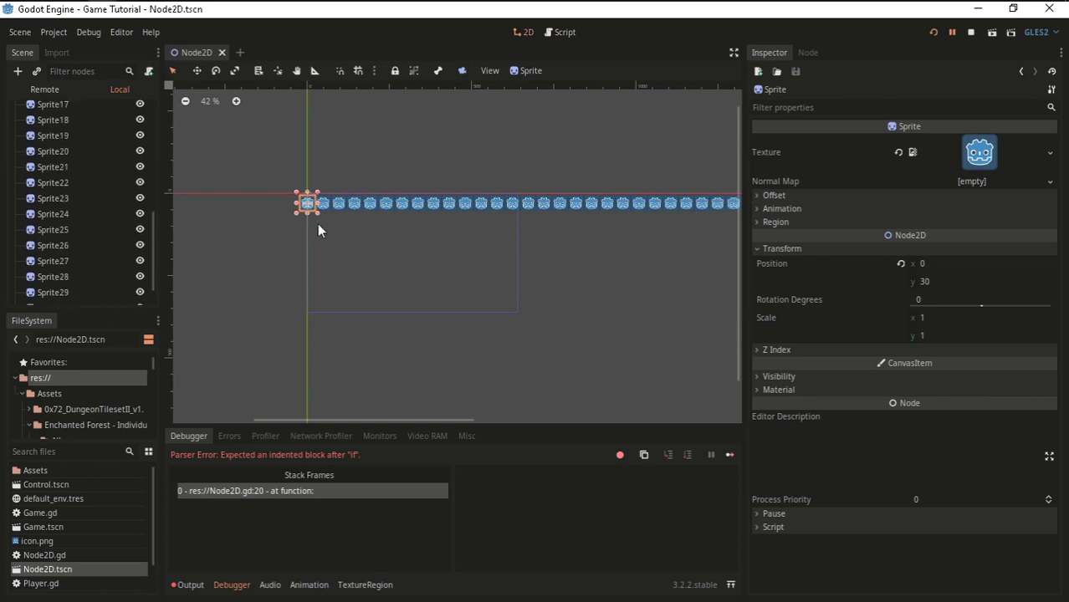
pyautogui.click(222, 53)
pyautogui.doubleClick(43, 569)
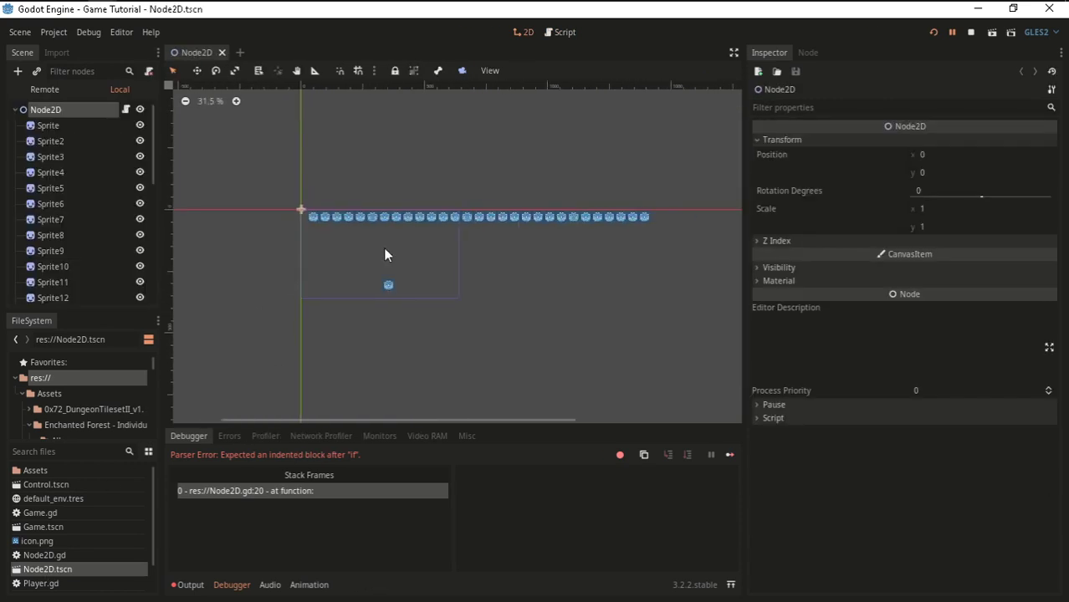
pyautogui.click(559, 32)
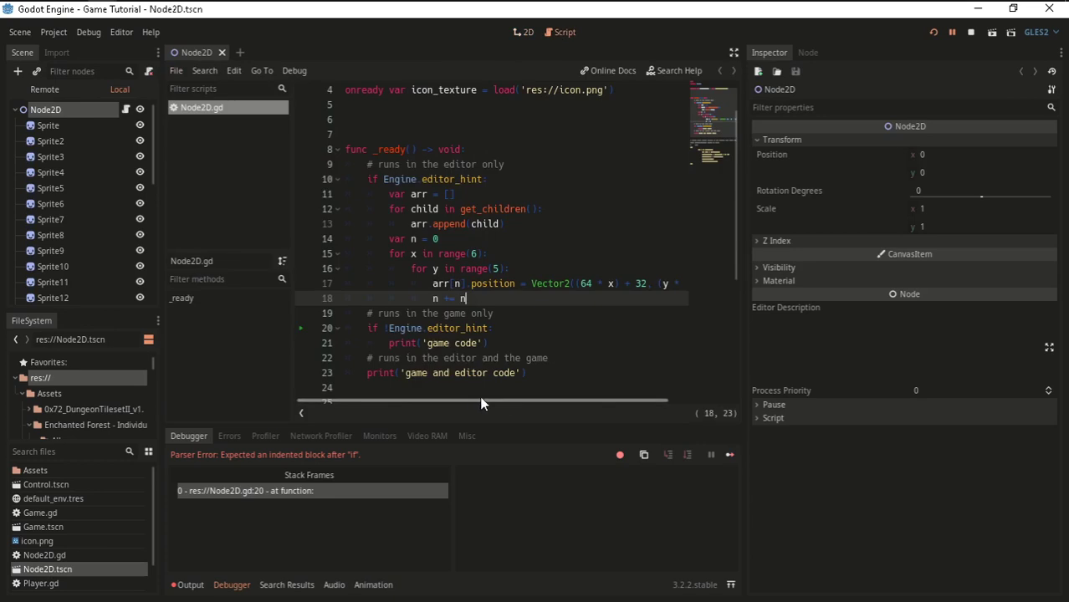
# Change the counter on line 18 from n += n to n += 0.
pyautogui.moveTo(473, 402)
pyautogui.mouseDown()
pyautogui.moveTo(540, 404)
pyautogui.moveTo(344, 436)
pyautogui.mouseUp()
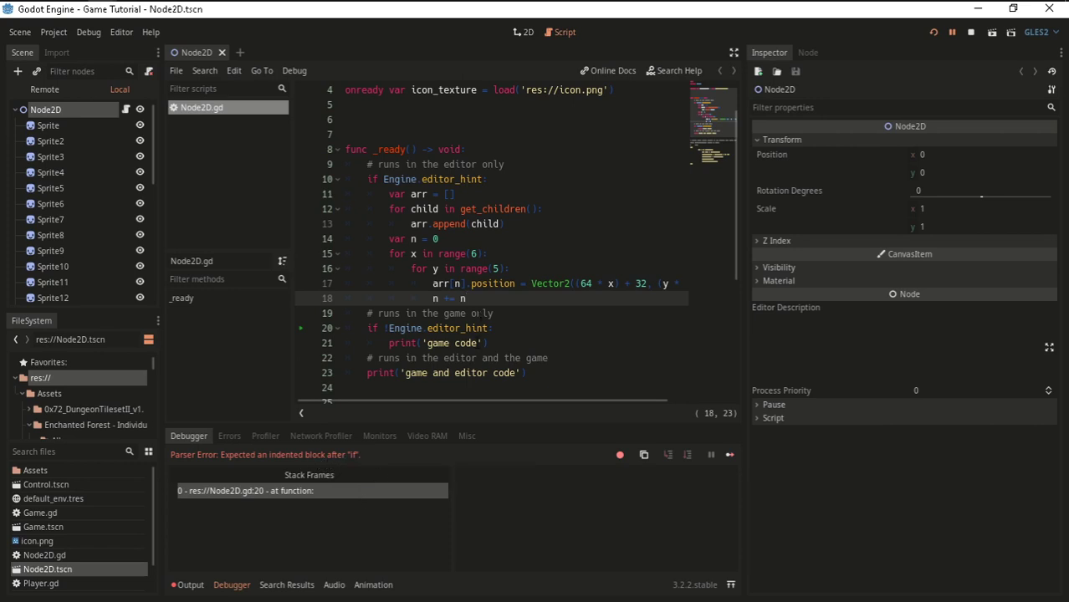
pyautogui.scroll(1, 432, 361)
pyautogui.scroll(-2, 432, 361)
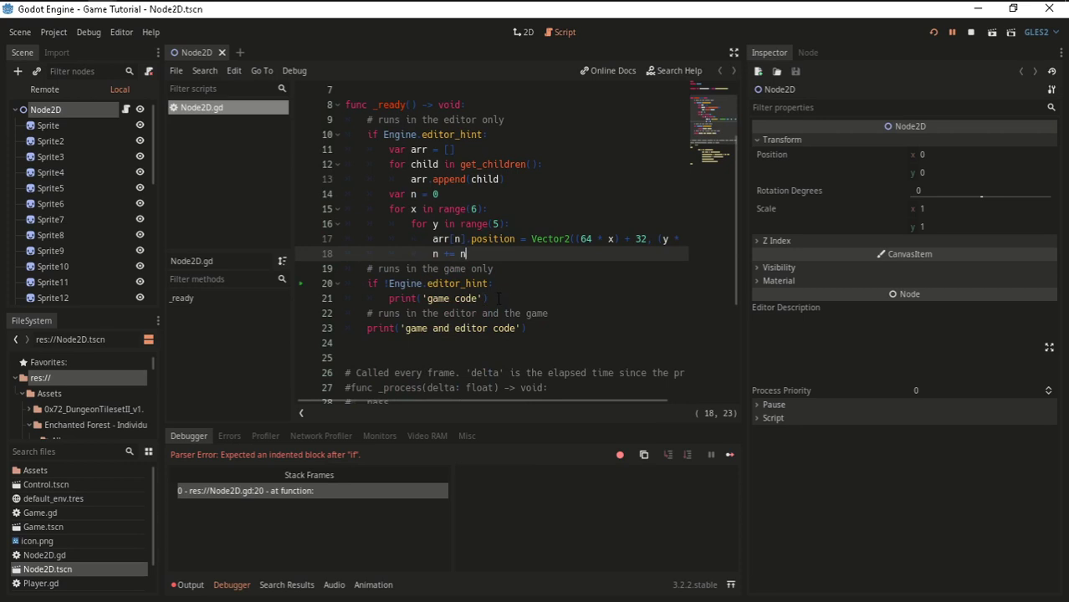
pyautogui.click(498, 298)
pyautogui.click(504, 285)
pyautogui.click(509, 270)
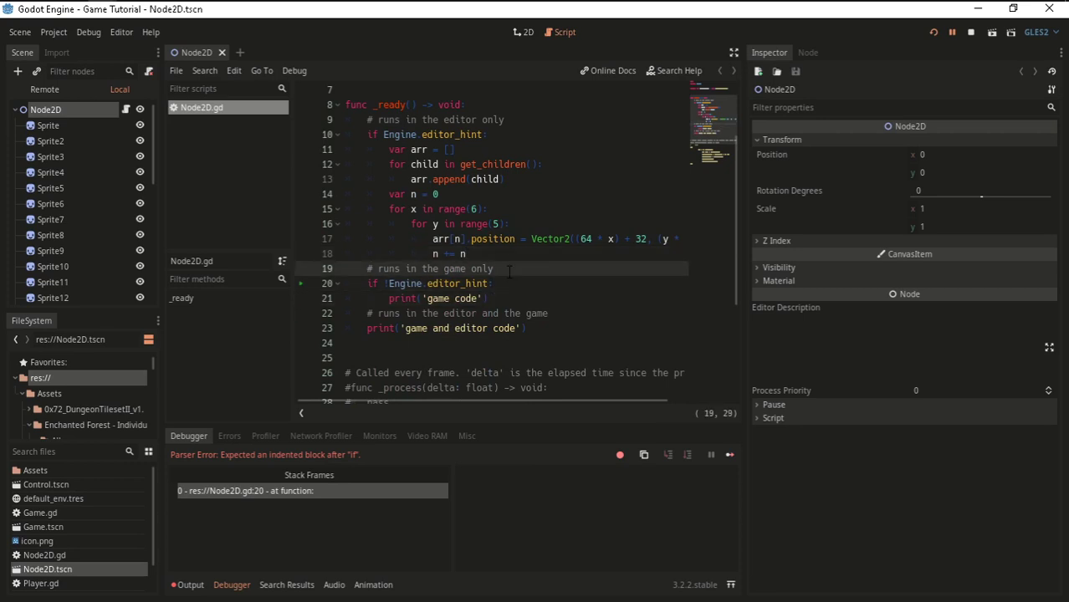
pyautogui.click(481, 255)
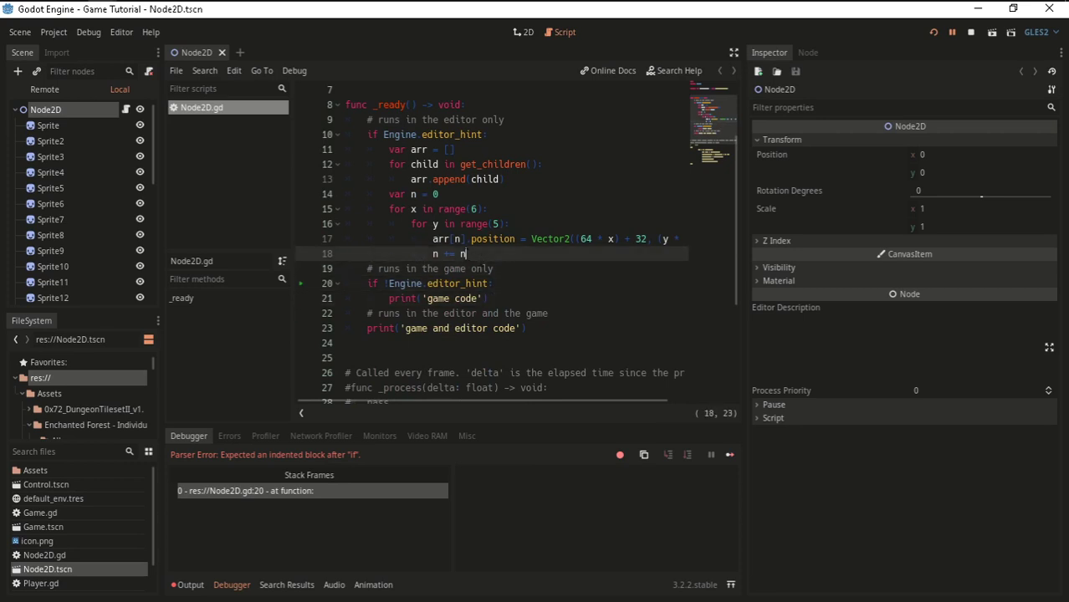
pyautogui.click(389, 210)
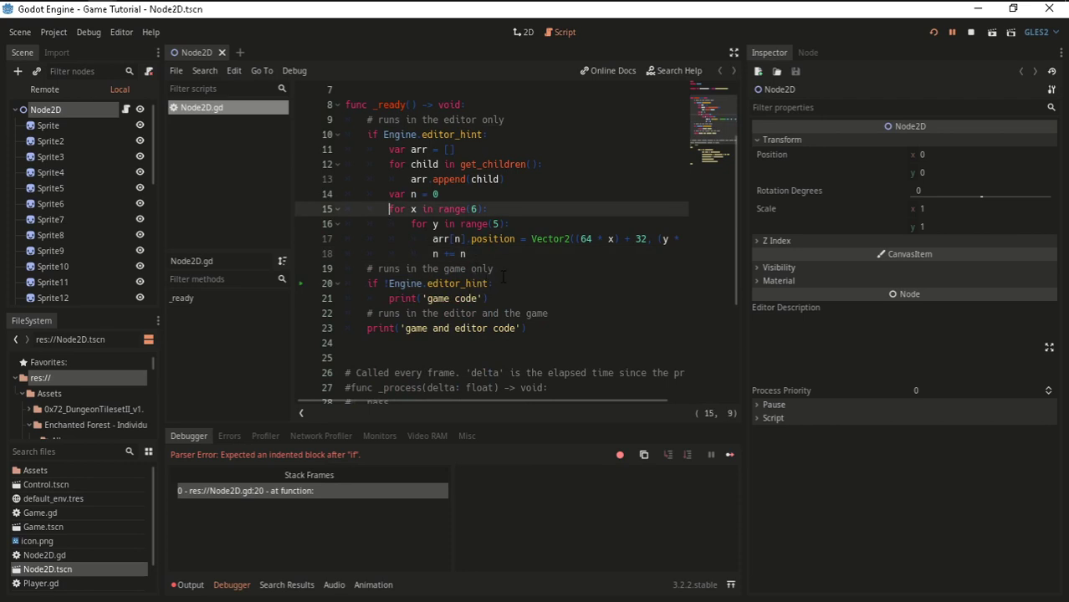
pyautogui.click(367, 283)
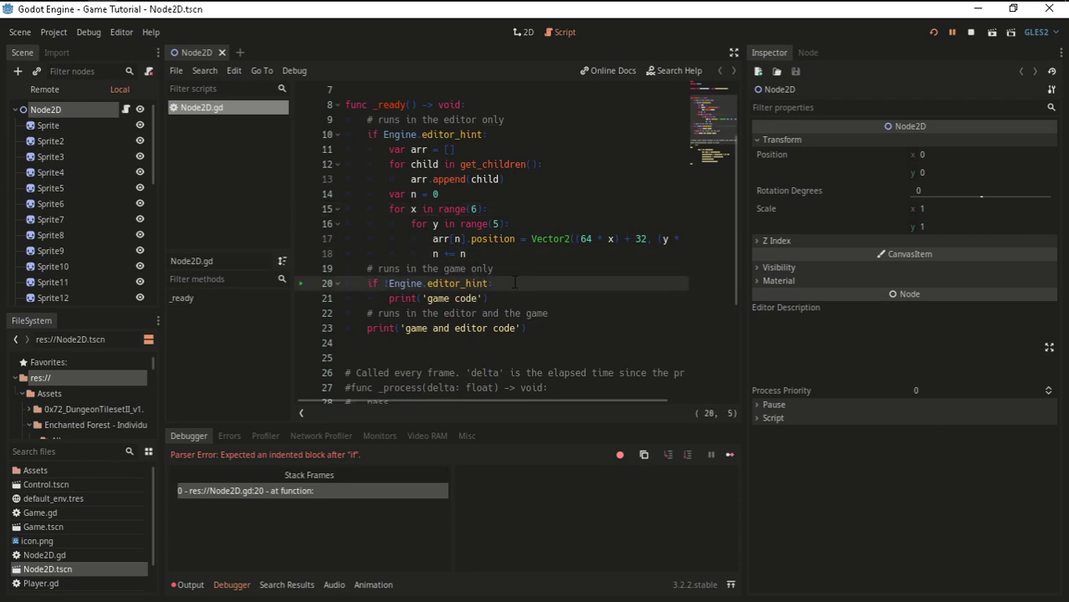
pyautogui.moveTo(496, 268); pyautogui.dragTo(309, 276)
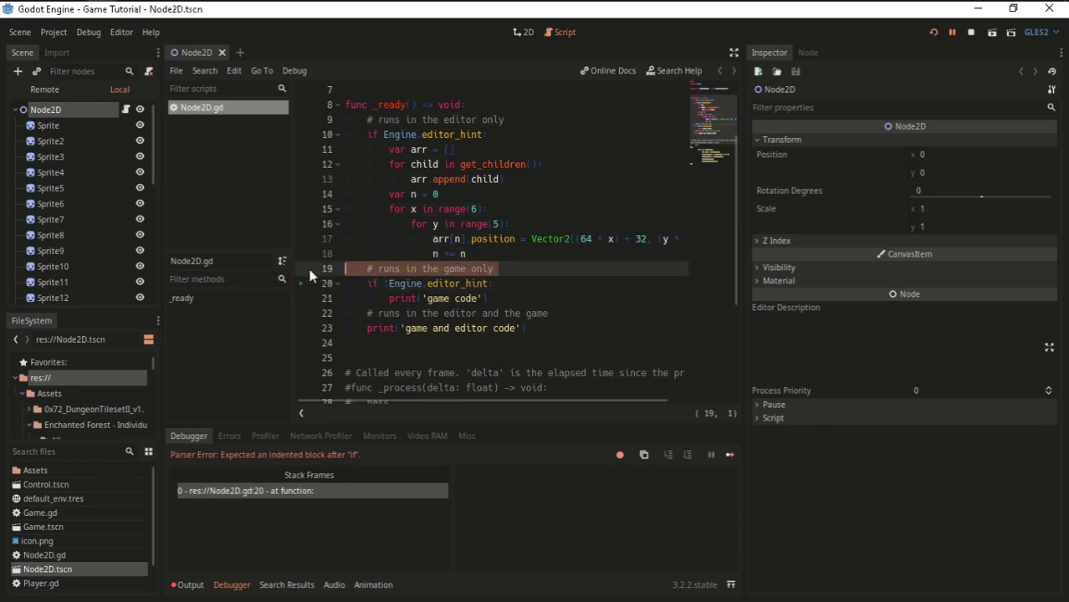
pyautogui.click(491, 255)
pyautogui.write('0')
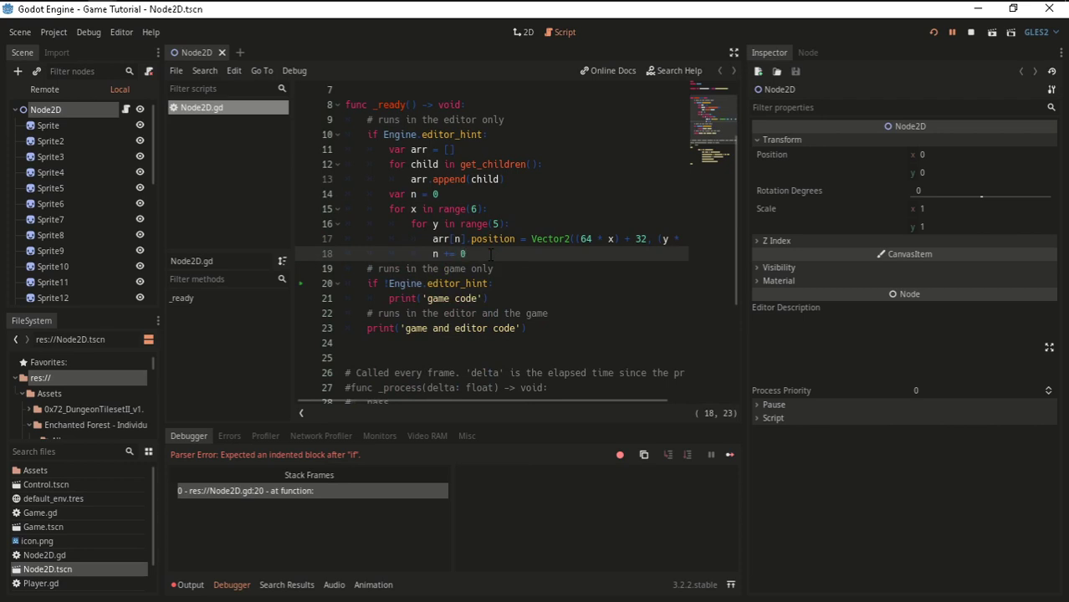
# Close and reopen Node2D.tscn so the tool script reruns.
pyautogui.click(525, 34)
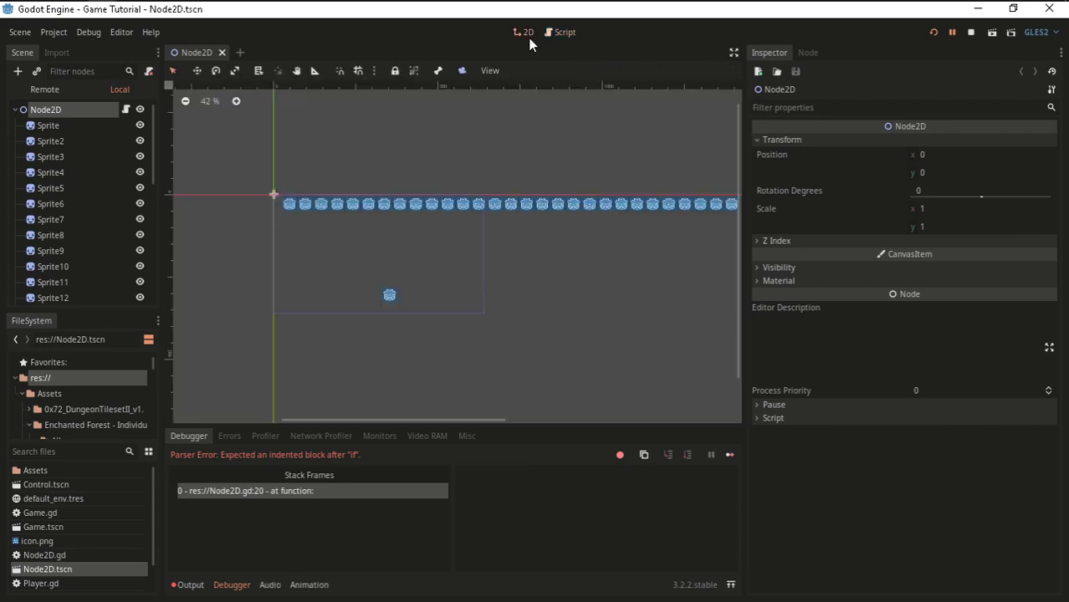
pyautogui.scroll(-1, 478, 167)
pyautogui.click(222, 52)
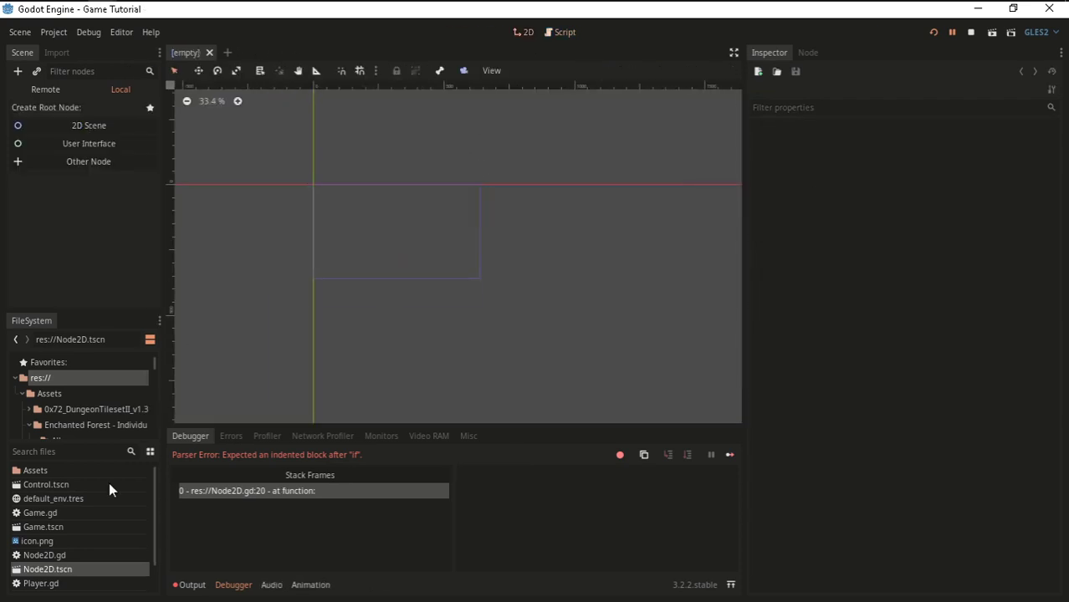
pyautogui.doubleClick(53, 572)
pyautogui.scroll(4, 371, 368)
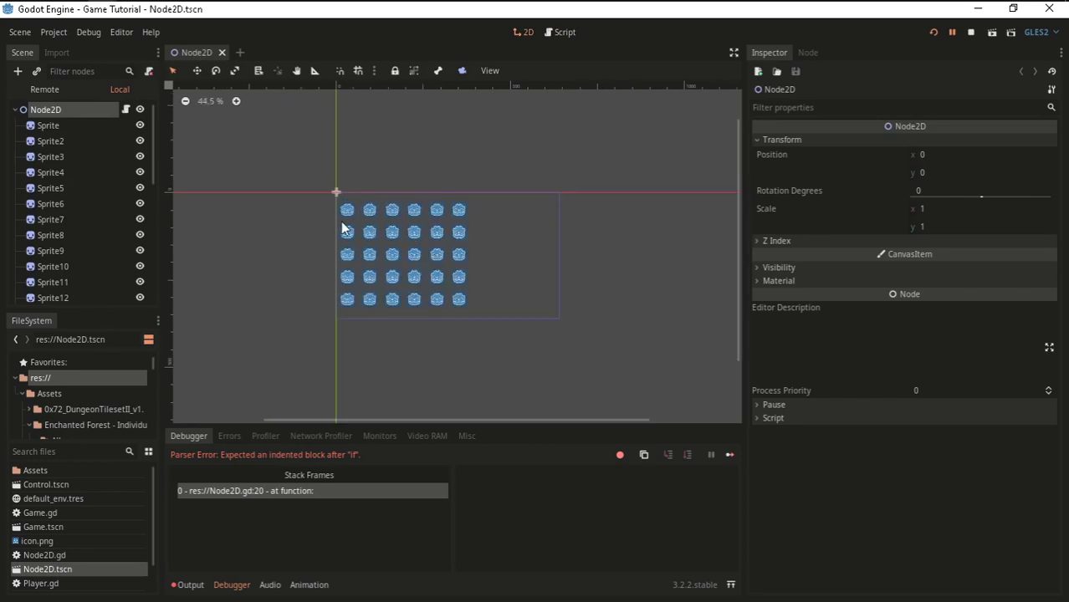
pyautogui.scroll(-1, 310, 210)
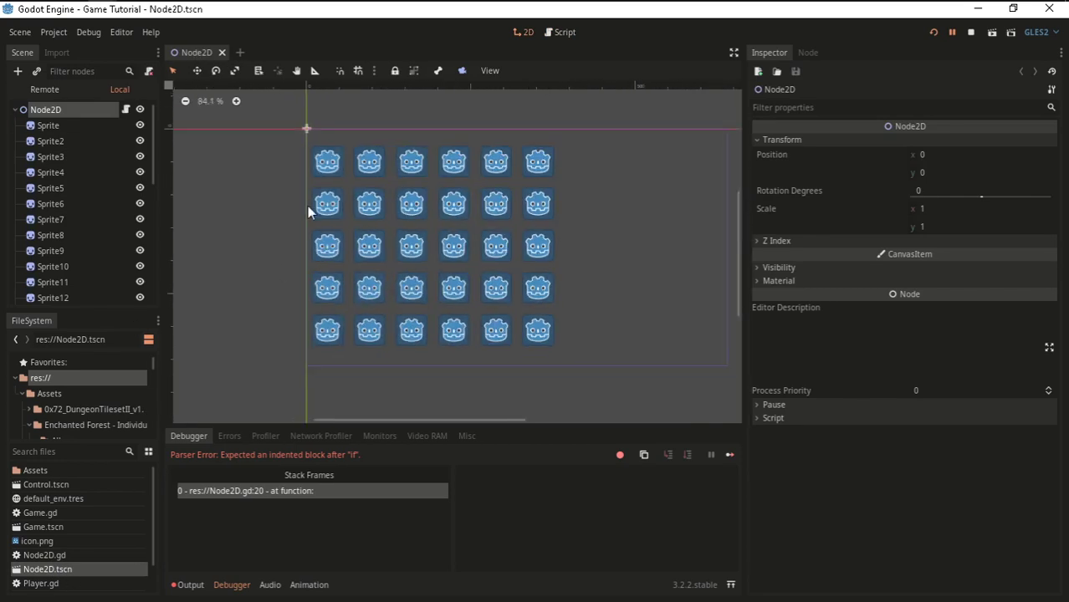
# Box-select the whole sprite grid, nudge it slightly left, and save.
pyautogui.moveTo(236, 103); pyautogui.dragTo(643, 446)
pyautogui.click(387, 341)
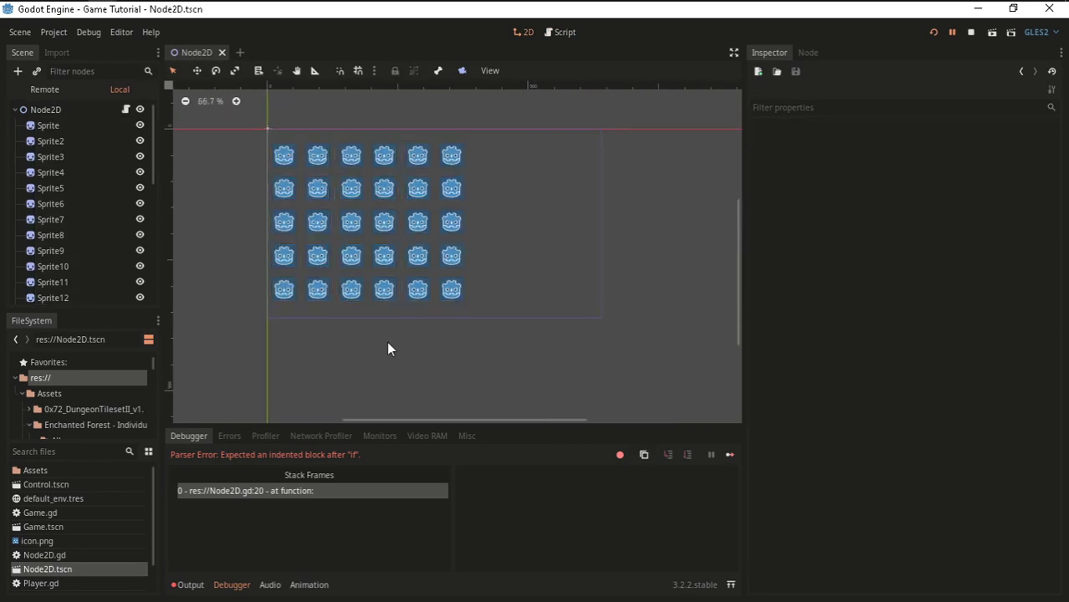
pyautogui.moveTo(386, 341); pyautogui.dragTo(363, 324, button='middle')
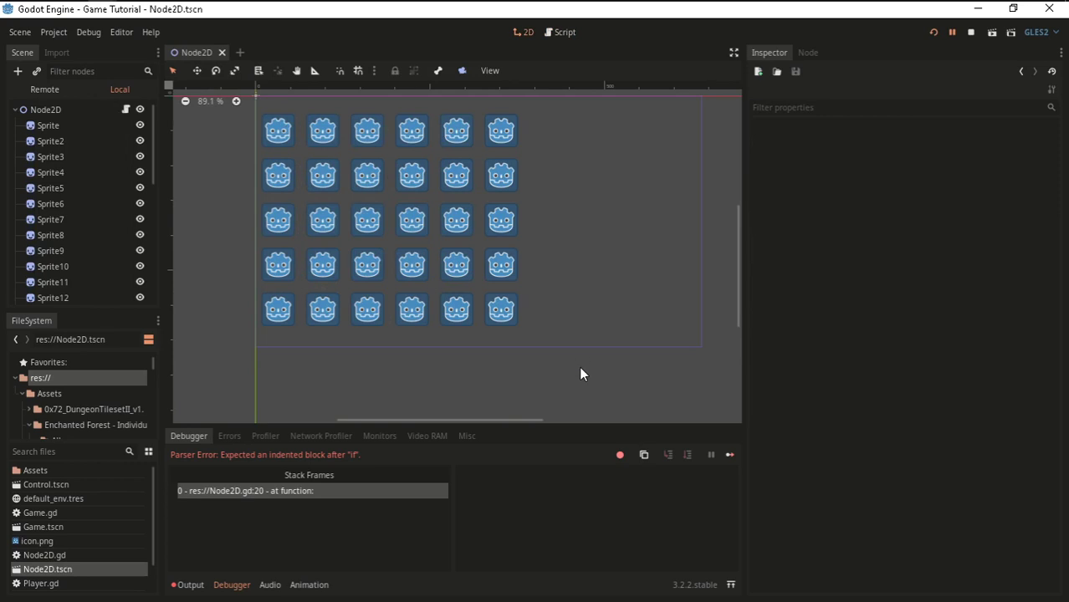
pyautogui.scroll(-4, 544, 360)
pyautogui.moveTo(549, 353); pyautogui.dragTo(258, 124)
pyautogui.scroll(5, 314, 192)
pyautogui.moveTo(338, 168); pyautogui.dragTo(439, 159, button='middle')
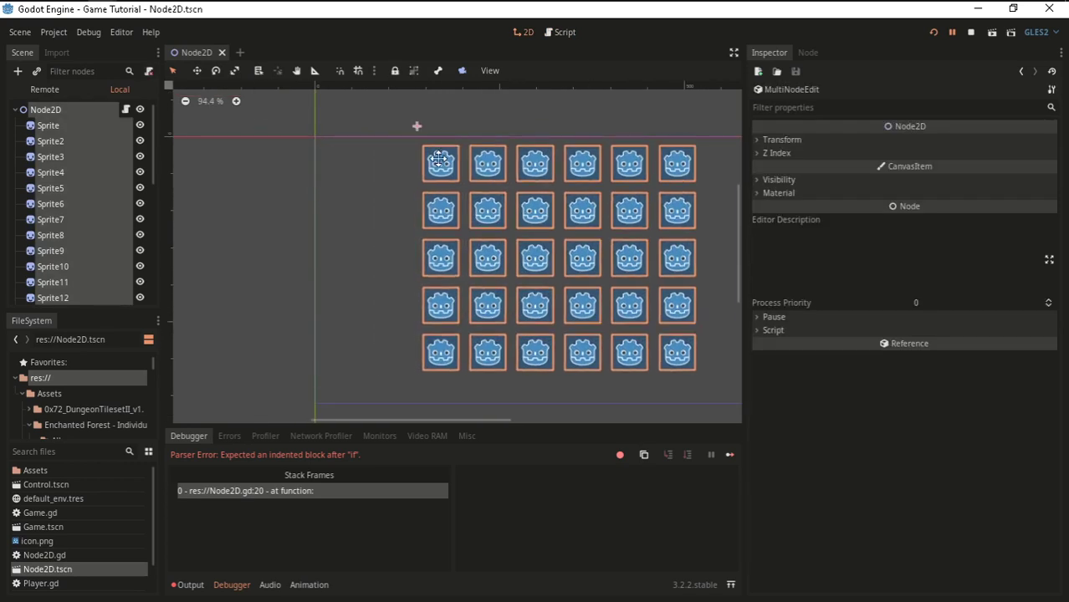
pyautogui.moveTo(439, 159); pyautogui.dragTo(399, 164)
pyautogui.click(561, 32)
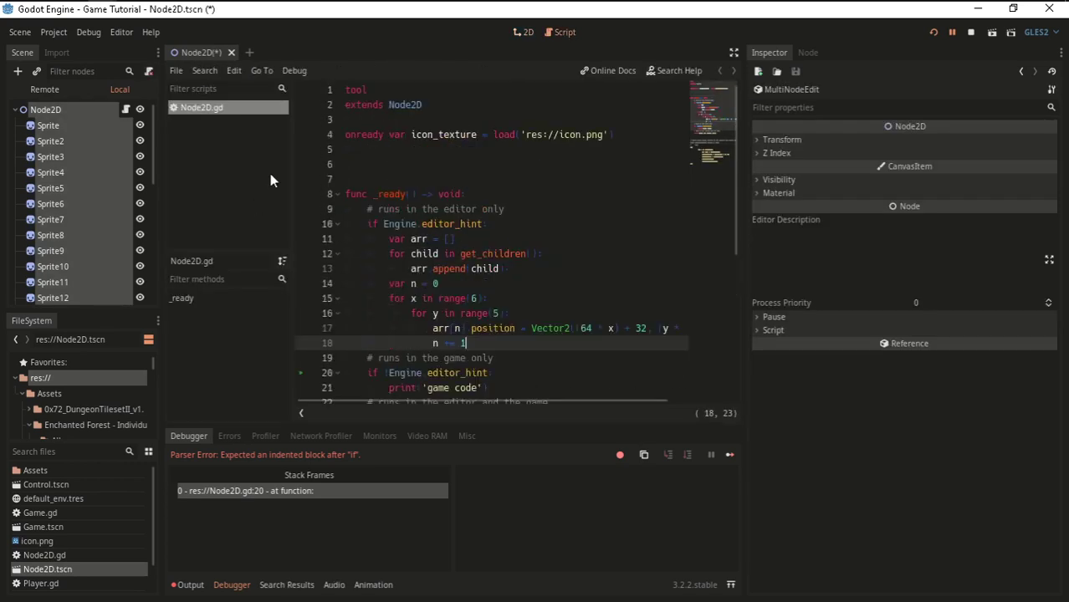
pyautogui.scroll(-3, 502, 251)
pyautogui.hotkey('ctrl', 's')
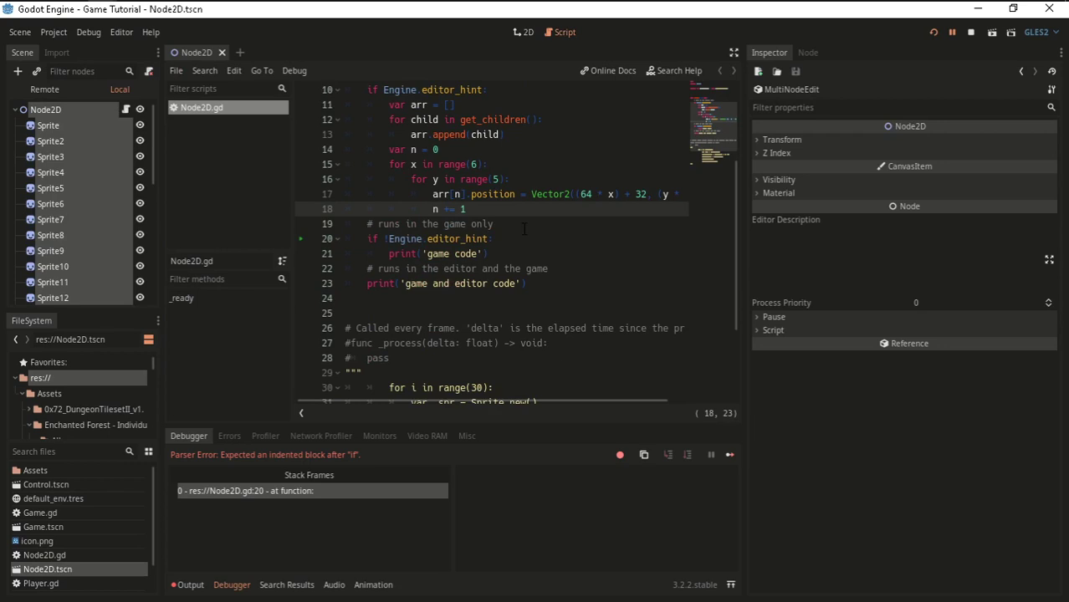
pyautogui.scroll(2, 525, 228)
# Confirm in the Inspector the first sprite sits at 32, 50 and the next at 96, 50.
pyautogui.click(524, 32)
pyautogui.scroll(-1, 411, 413)
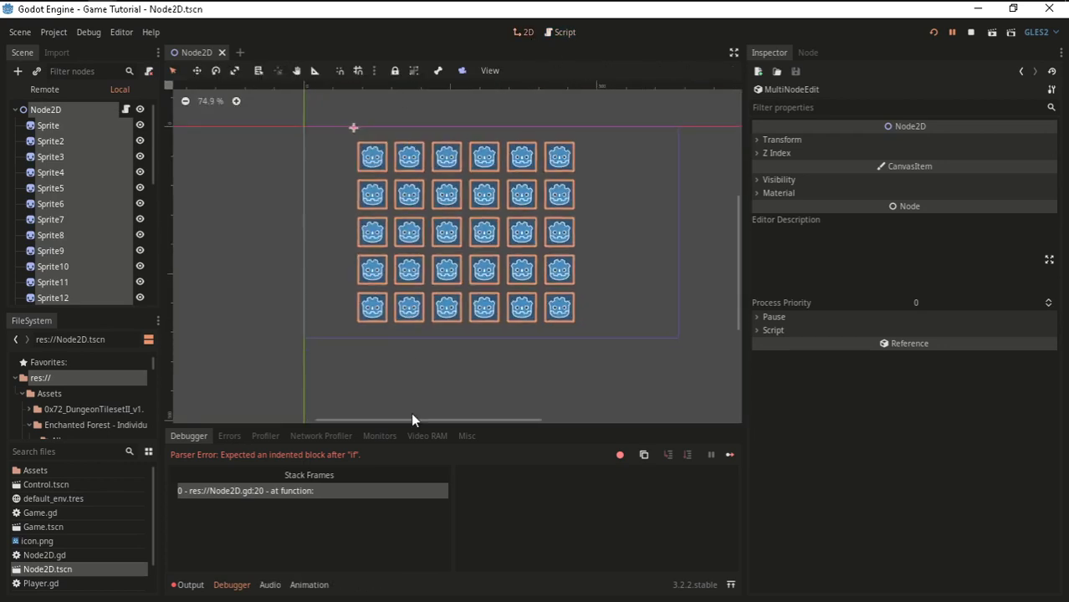
pyautogui.click(412, 350)
pyautogui.scroll(-2, 365, 115)
pyautogui.click(366, 115)
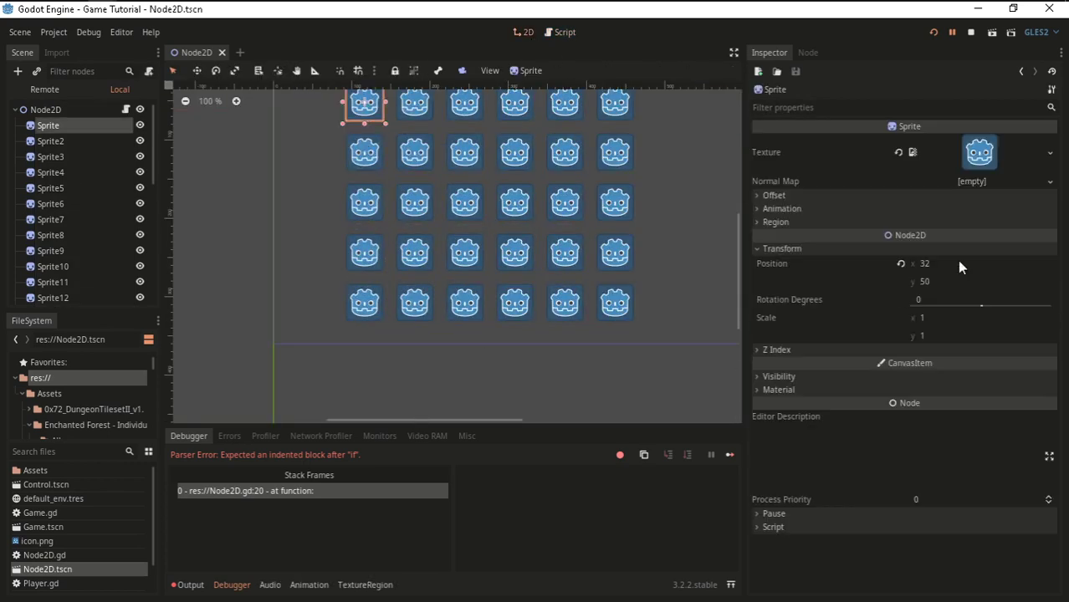
pyautogui.moveTo(551, 264); pyautogui.dragTo(570, 308, button='middle')
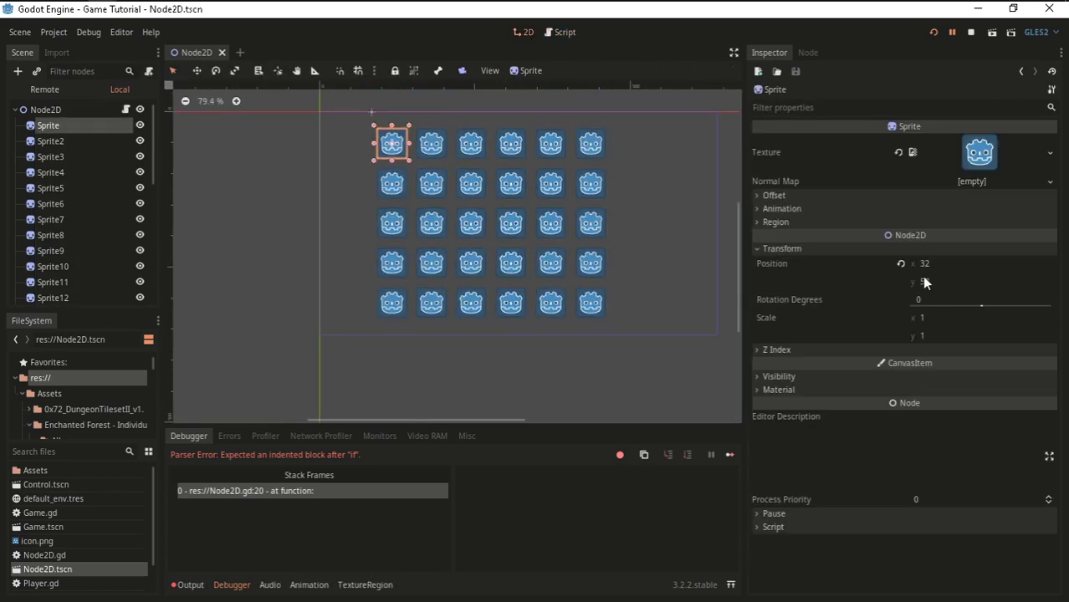
pyautogui.click(435, 149)
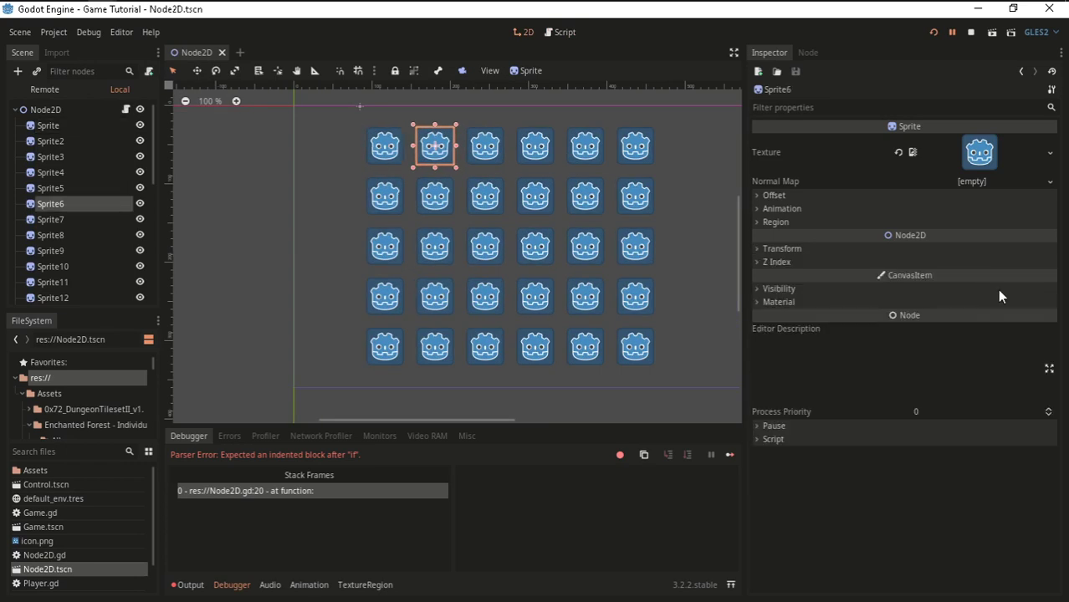
pyautogui.click(794, 250)
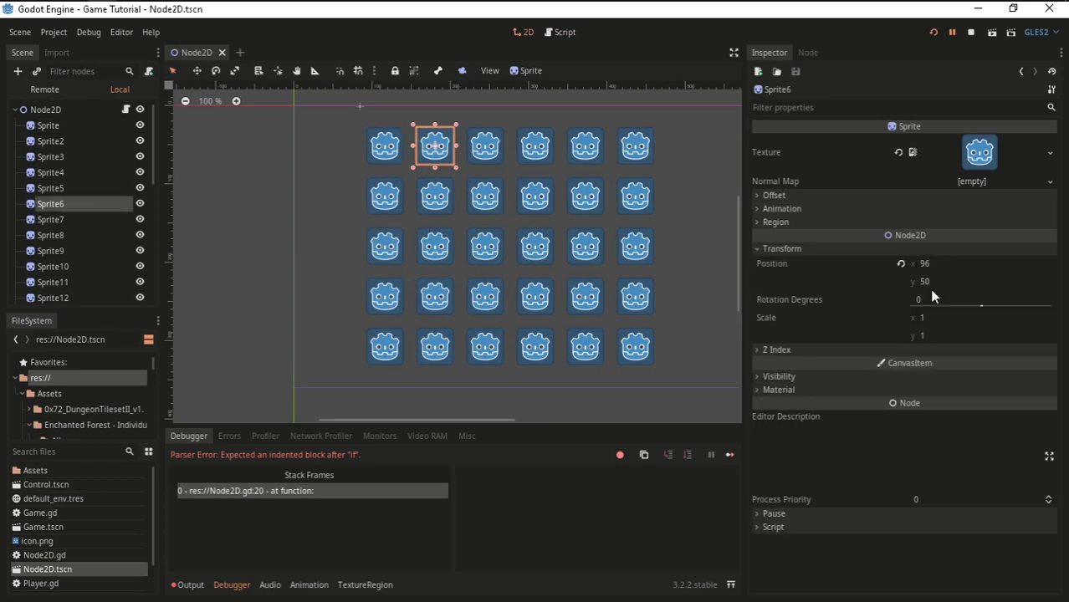
pyautogui.hotkey('ctrl', '-')
pyautogui.moveTo(286, 131); pyautogui.dragTo(636, 428)
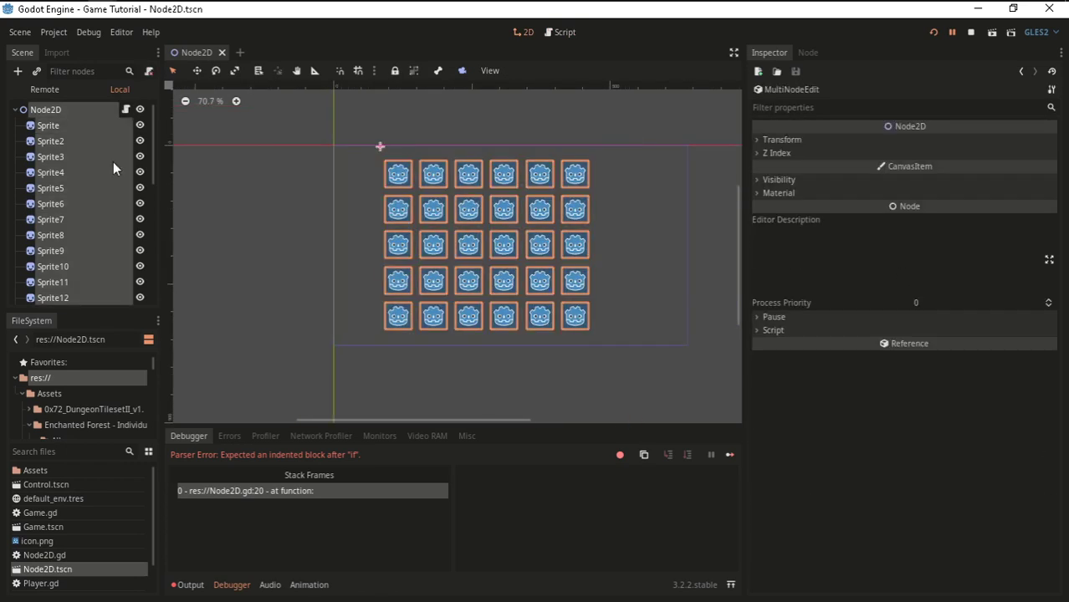
pyautogui.click(60, 127)
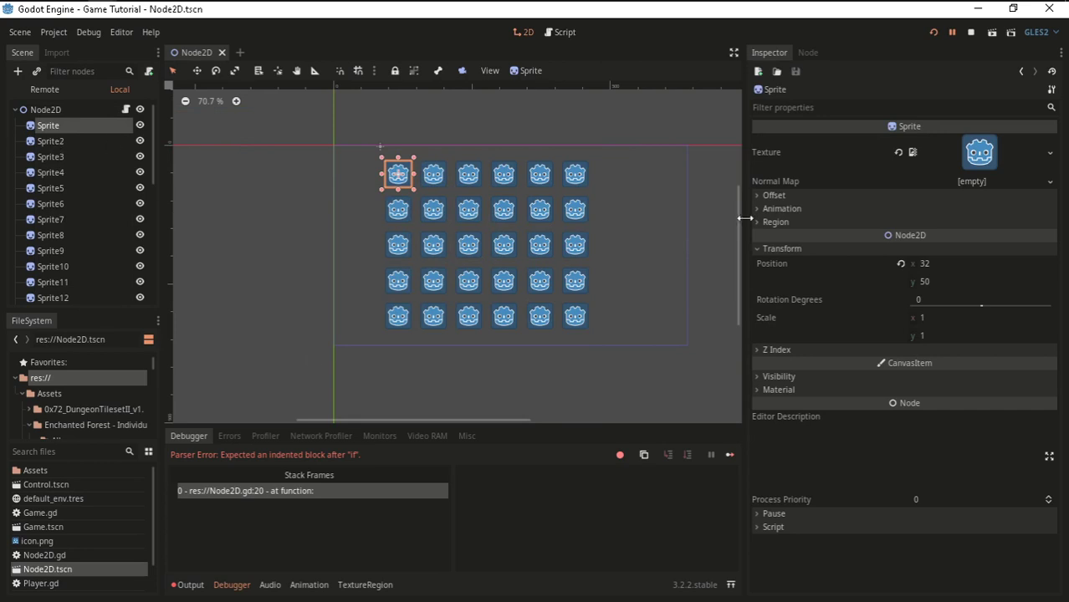
pyautogui.click(264, 171)
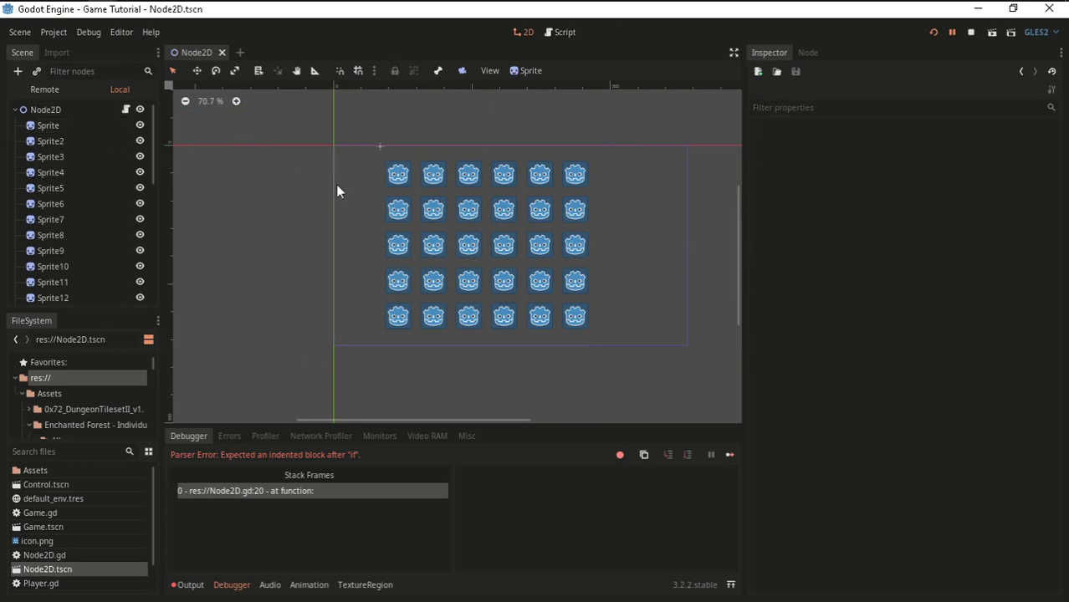
pyautogui.click(560, 32)
# Cut grid-positioning lines 11–18 from the editor-only block, leaving pass in their place.
pyautogui.moveTo(535, 299); pyautogui.dragTo(286, 195)
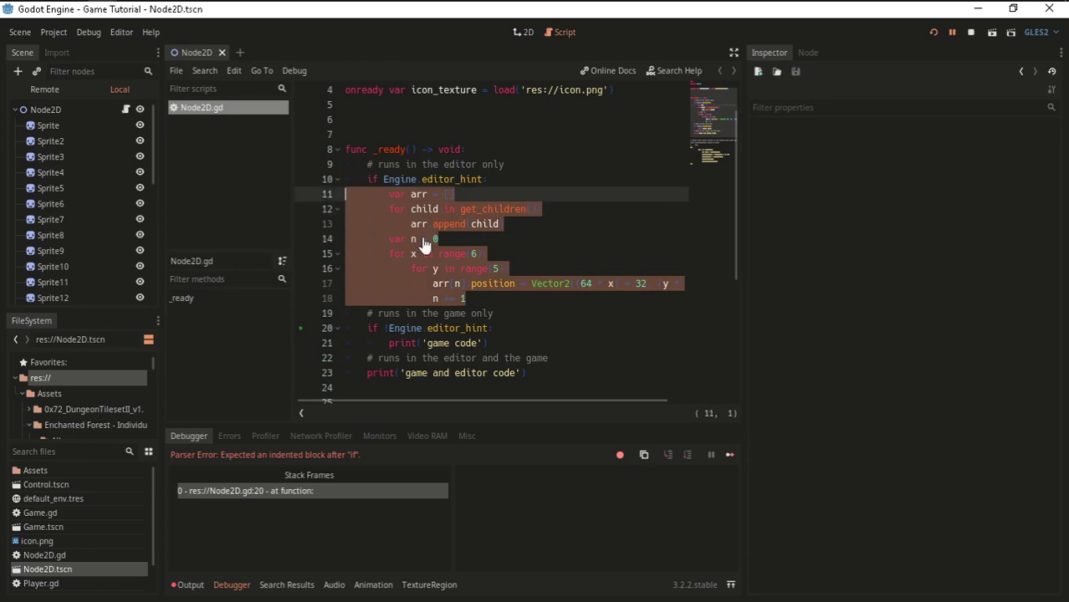
pyautogui.press('Delete')
pyautogui.press('Tab')
pyautogui.press('Tab')
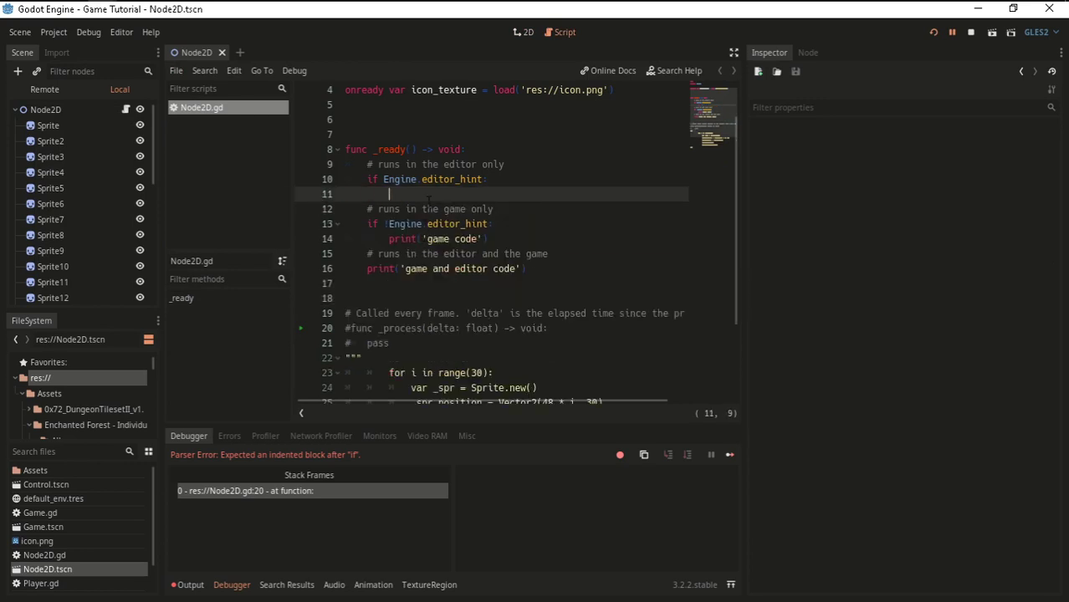
pyautogui.write('pass')
# Paste the grid code after _spr.set_owner(self), add a blank line after var arr, and save.
pyautogui.scroll(-2, 428, 197)
pyautogui.click(555, 342)
pyautogui.press('Return')
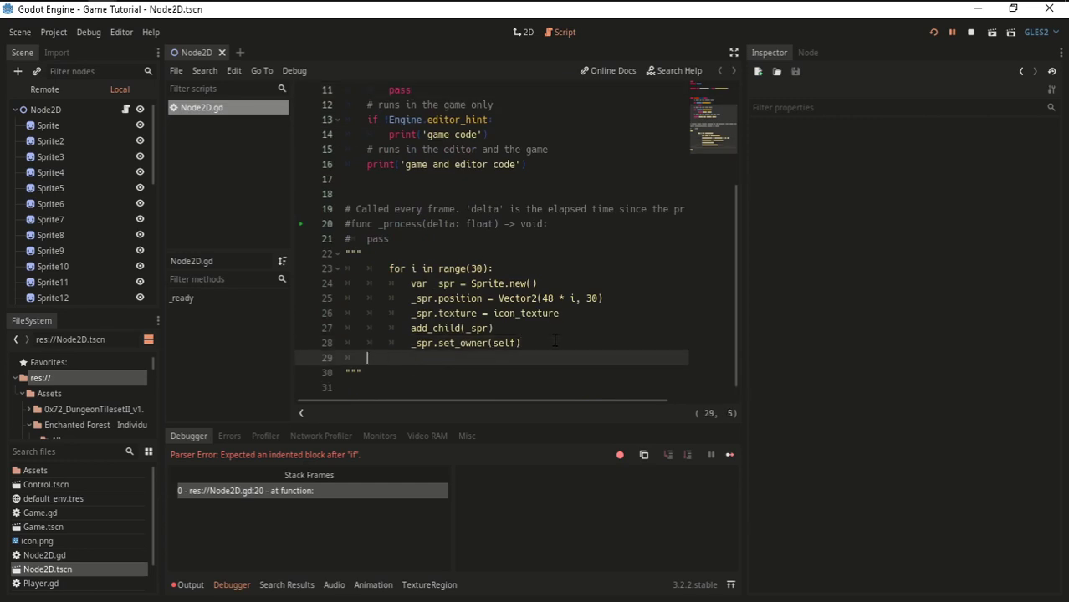
pyautogui.hotkey('ctrl', 'v')
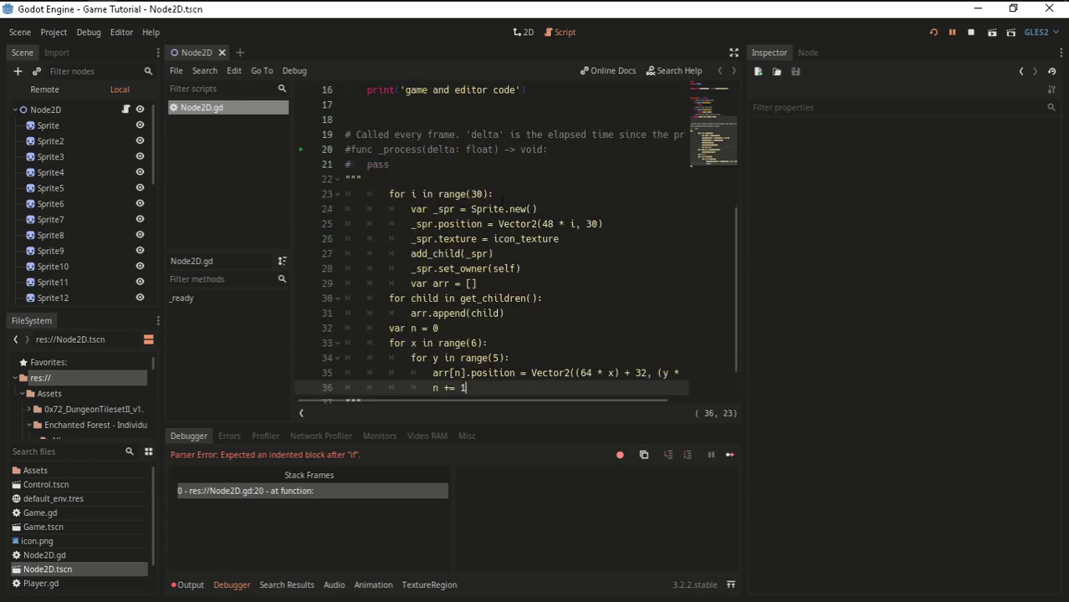
pyautogui.click(555, 288)
pyautogui.press('Return')
pyautogui.press('BackSpace')
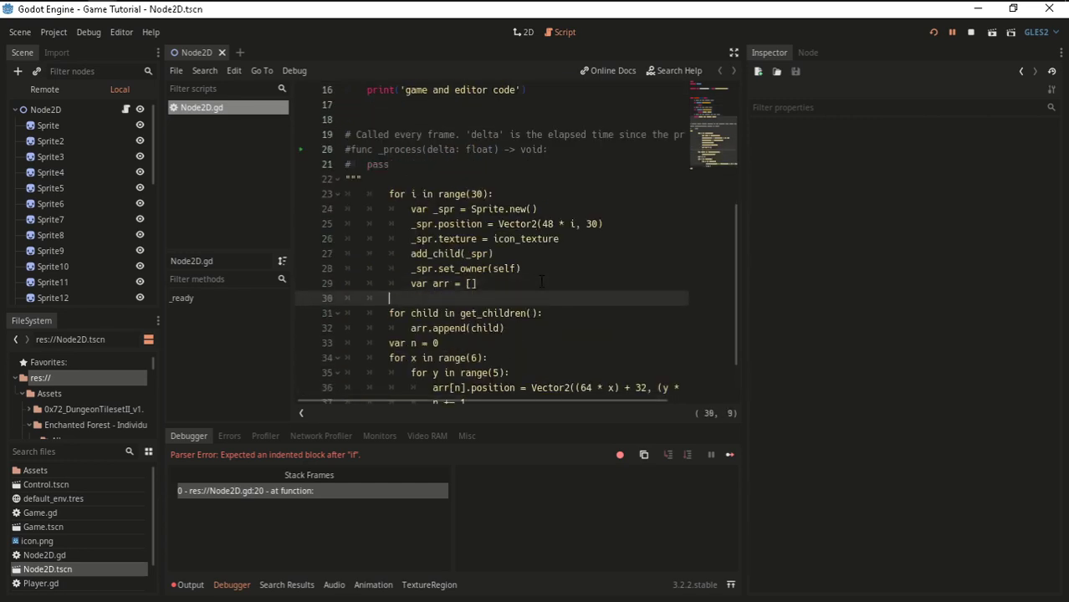
pyautogui.press('BackSpace')
pyautogui.press('BackSpace')
pyautogui.press('BackSpace')
pyautogui.scroll(3, 542, 281)
pyautogui.scroll(2, 542, 282)
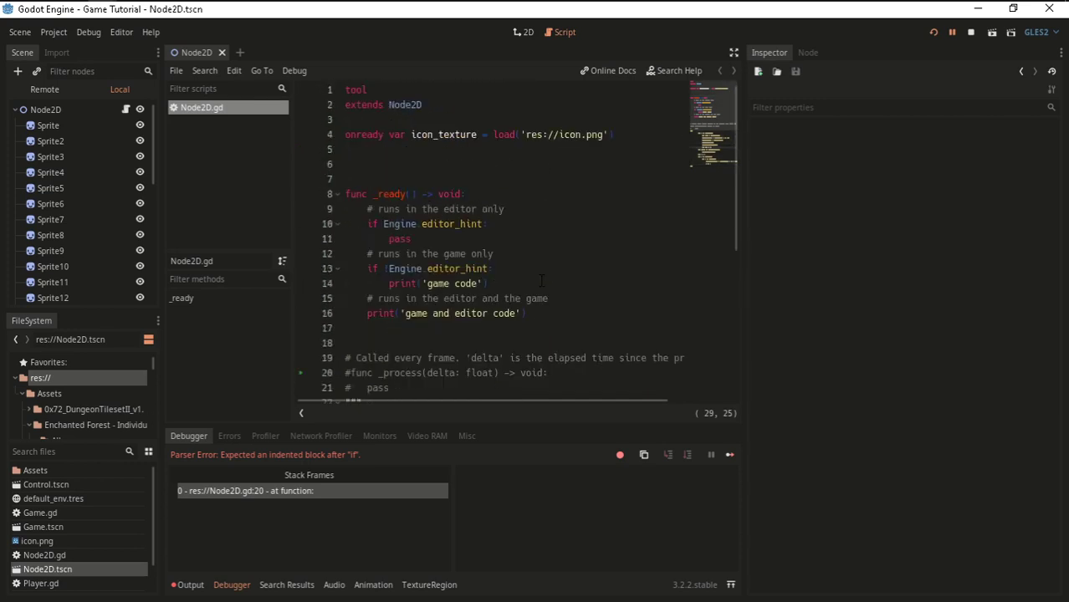
pyautogui.hotkey('ctrl', 's')
pyautogui.click(523, 32)
# Reopen Node2D.tscn, drag the sprite grid down and left, and save the scene.
pyautogui.hotkey('ctrl', 's')
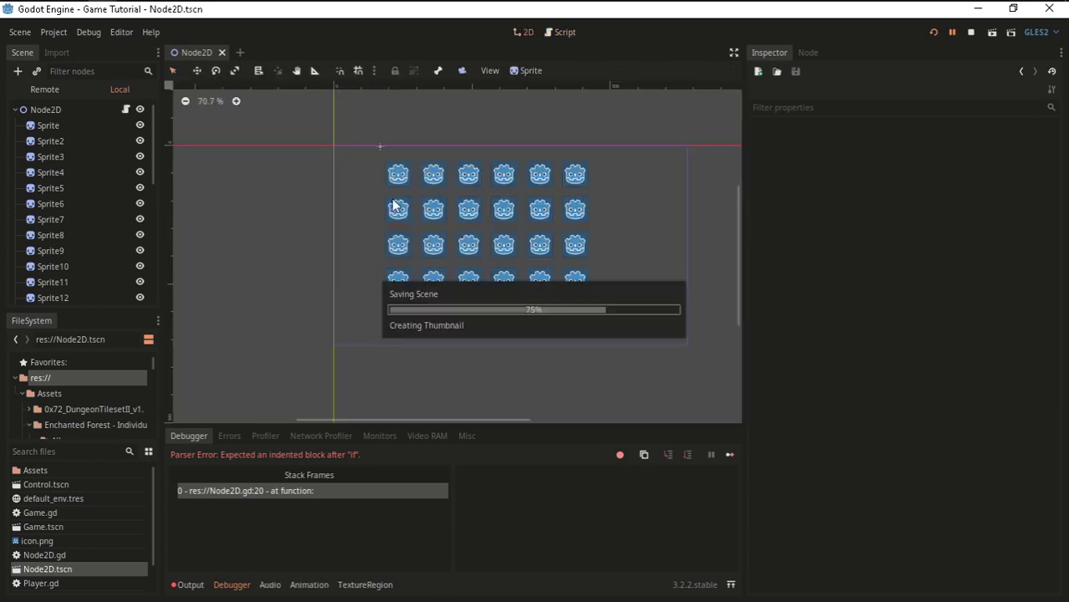
pyautogui.click(221, 52)
pyautogui.doubleClick(65, 573)
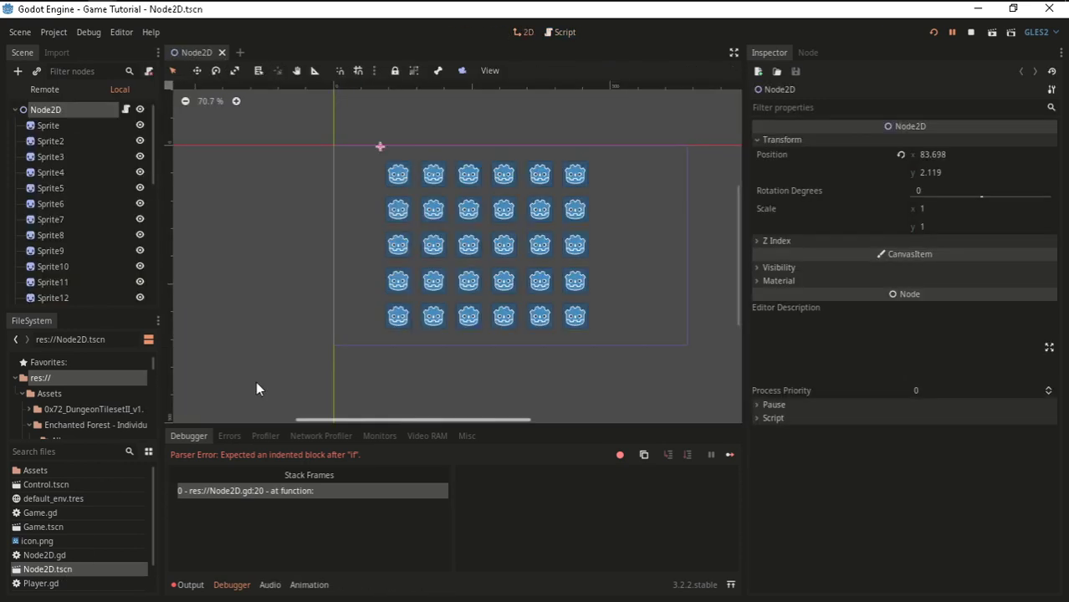
pyautogui.moveTo(250, 184); pyautogui.dragTo(691, 437)
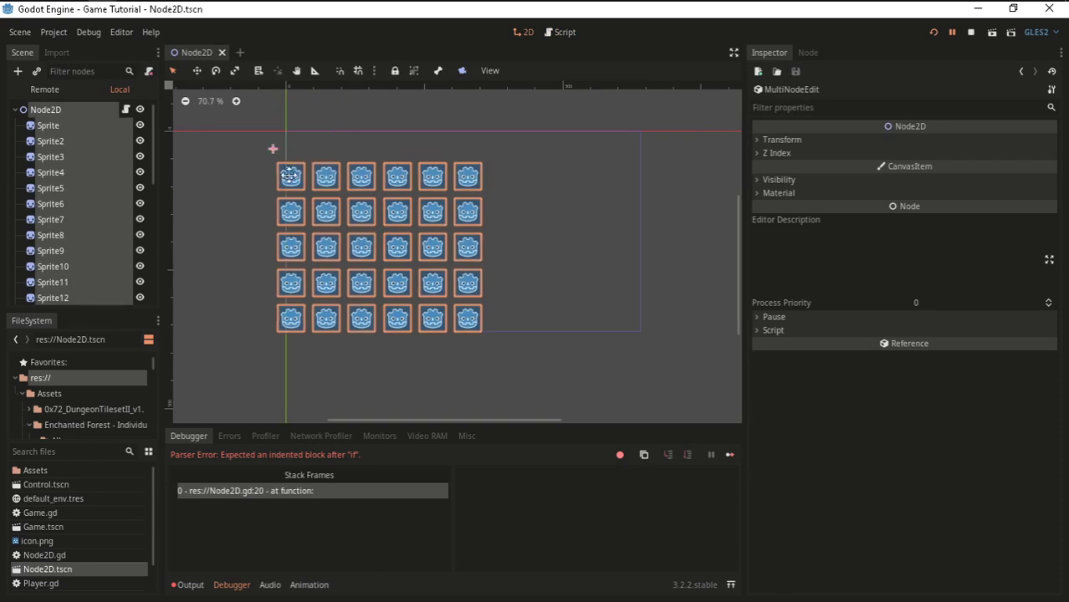
pyautogui.moveTo(328, 194); pyautogui.dragTo(304, 230)
pyautogui.scroll(-1, 498, 220)
pyautogui.click(559, 306)
pyautogui.scroll(1, 479, 259)
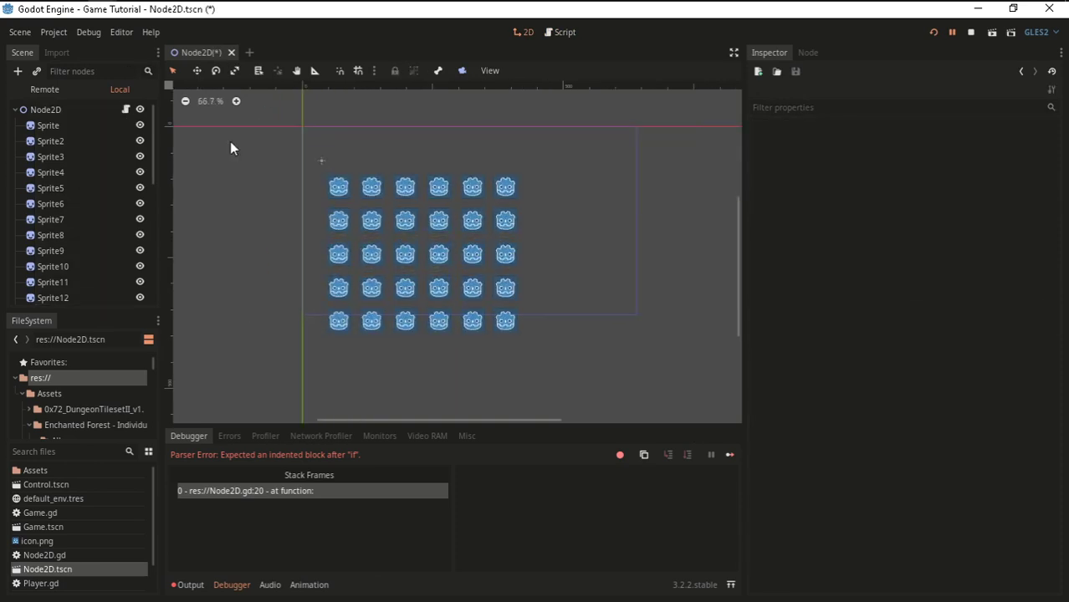
pyautogui.moveTo(230, 142); pyautogui.dragTo(615, 401)
pyautogui.hotkey('ctrl', 's')
# In Node2D.gd, highlight the _ready() function name and the _process declaration on line 20.
pyautogui.click(559, 34)
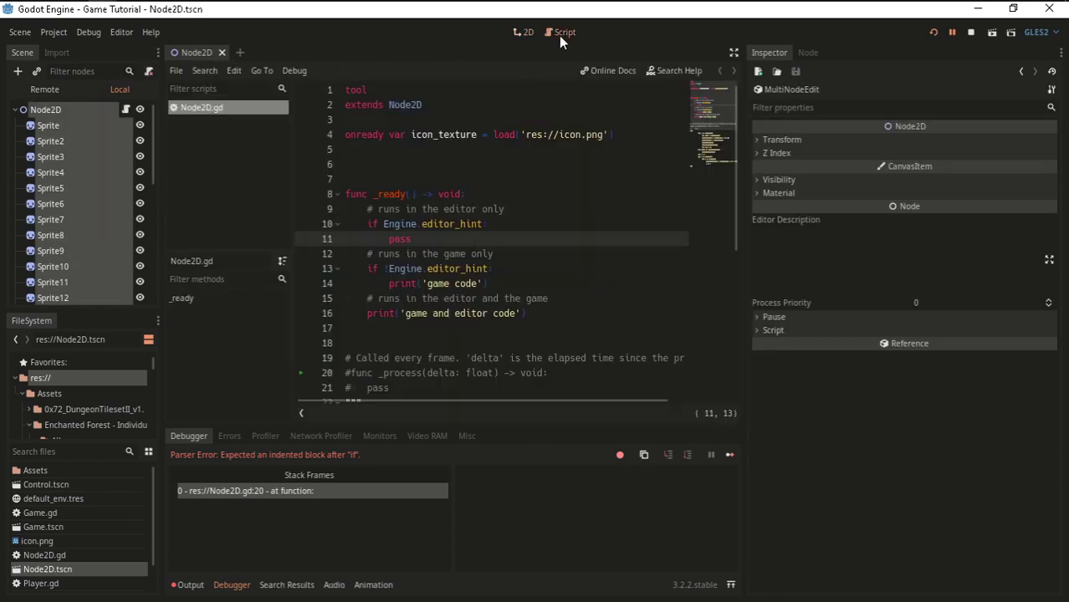
pyautogui.click(523, 32)
pyautogui.moveTo(308, 119); pyautogui.dragTo(606, 365)
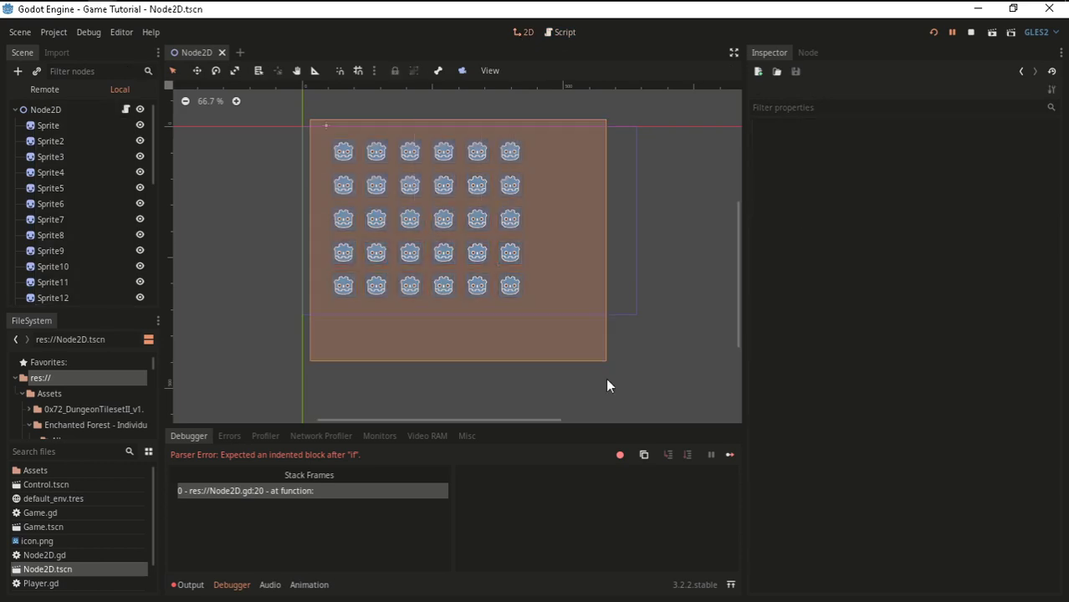
pyautogui.click(559, 32)
pyautogui.scroll(-4, 349, 238)
pyautogui.scroll(4, 349, 238)
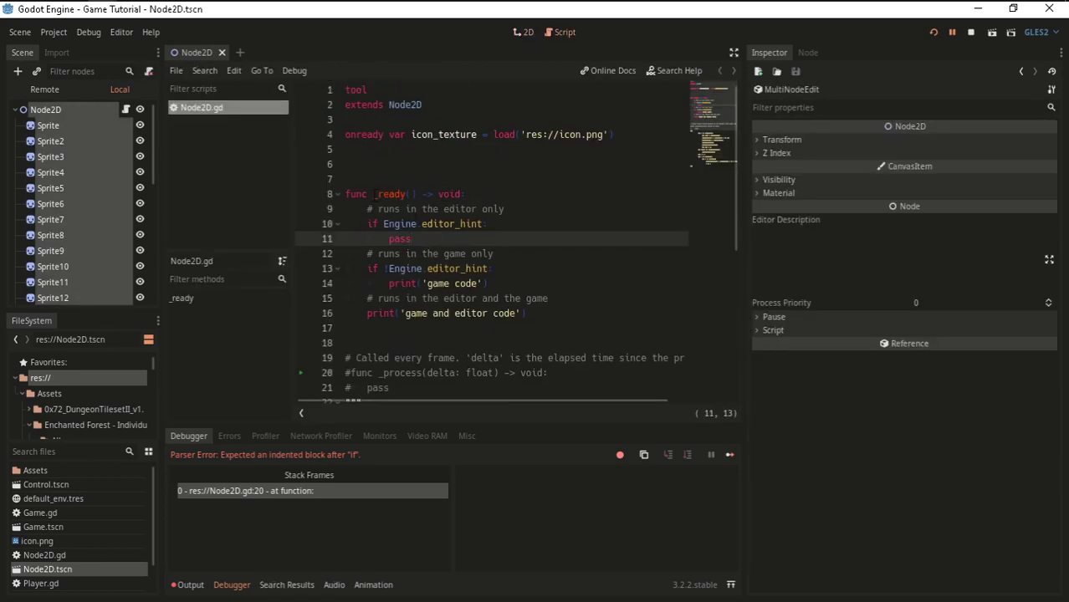
pyautogui.click(373, 194)
pyautogui.click(373, 210)
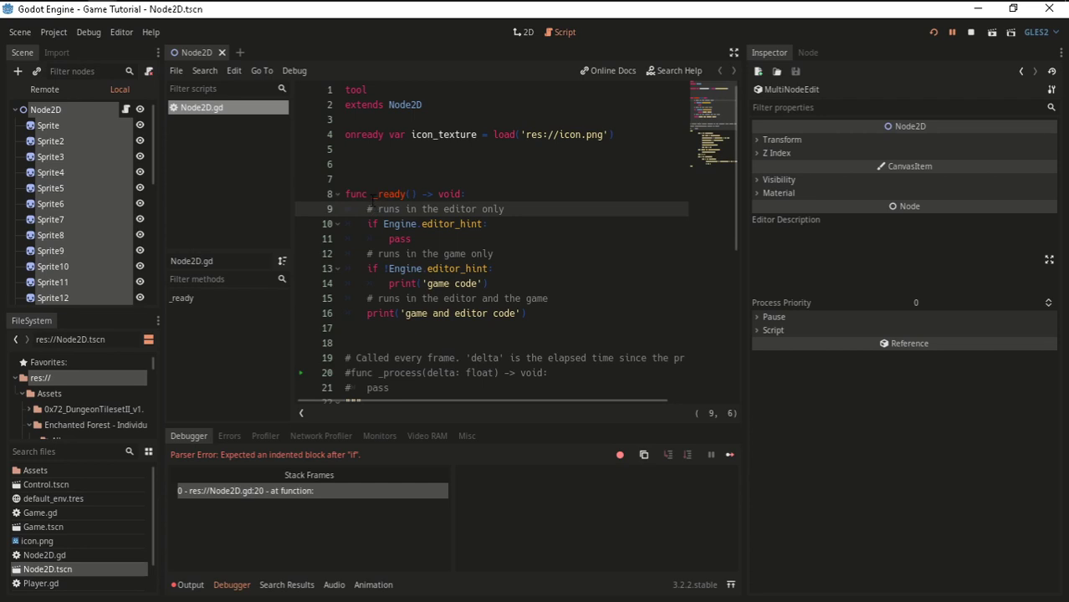
pyautogui.moveTo(373, 194); pyautogui.dragTo(416, 194)
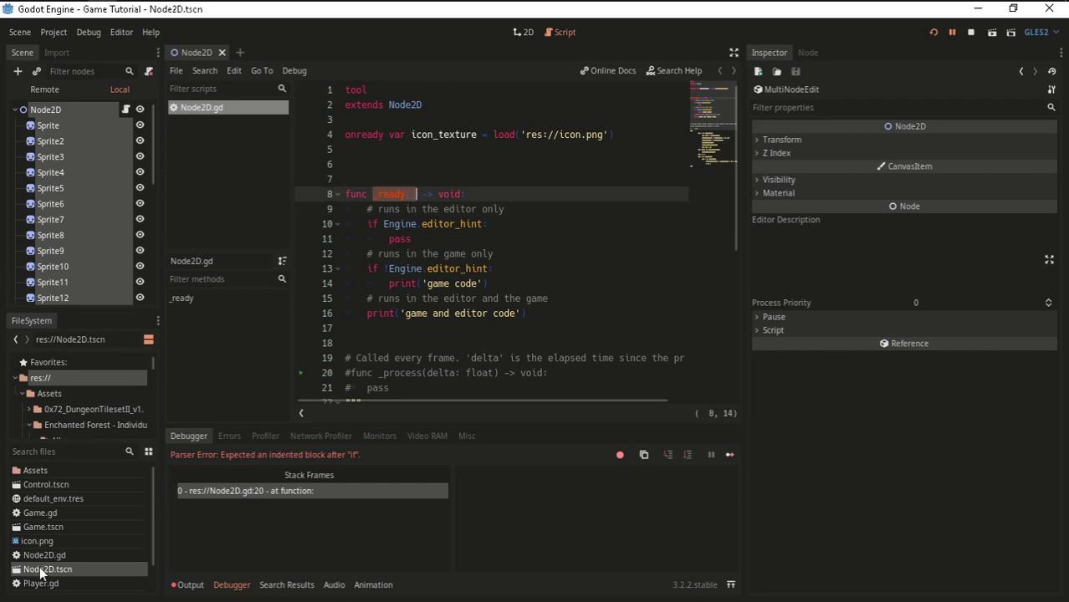
pyautogui.scroll(-4, 502, 251)
pyautogui.scroll(3, 418, 349)
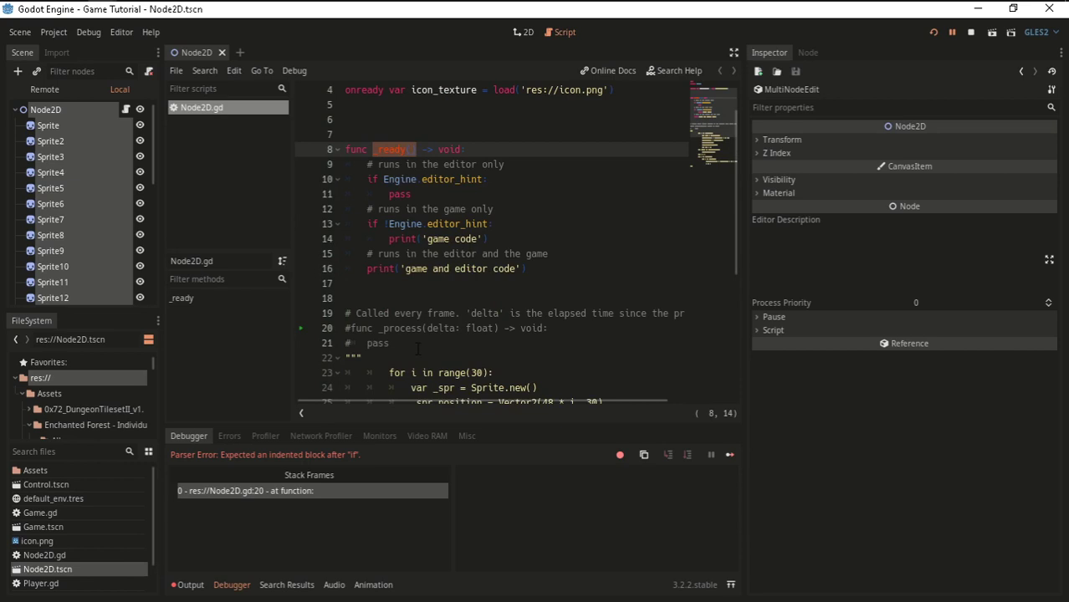
pyautogui.moveTo(352, 327); pyautogui.dragTo(438, 328)
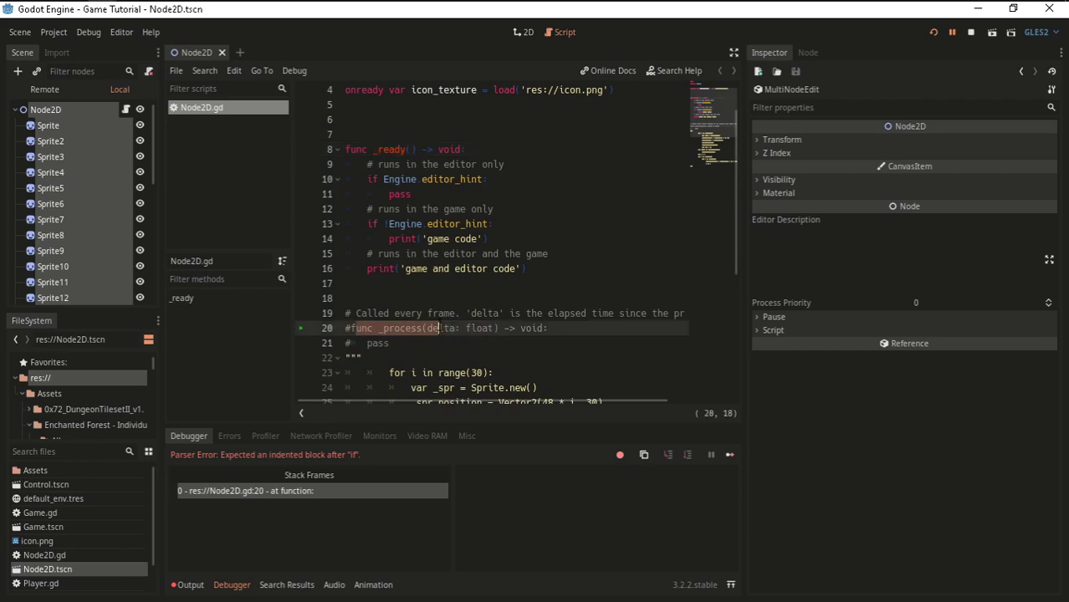
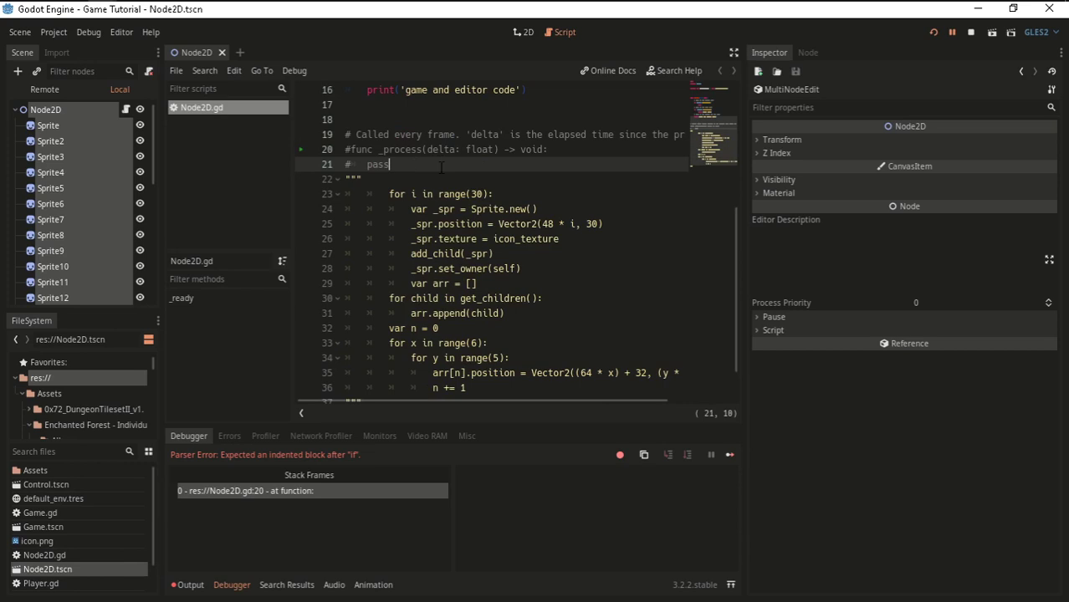
# Look over the editor_hint game-code block around line 14 of Node2D.gd.
pyautogui.scroll(4, 441, 180)
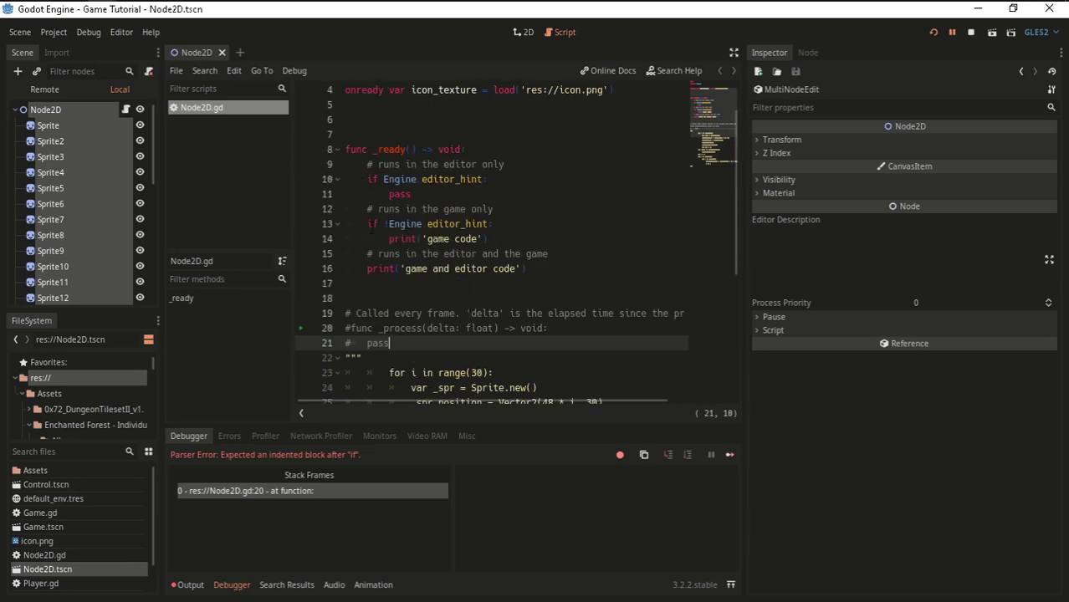
pyautogui.moveTo(483, 239); pyautogui.dragTo(367, 224)
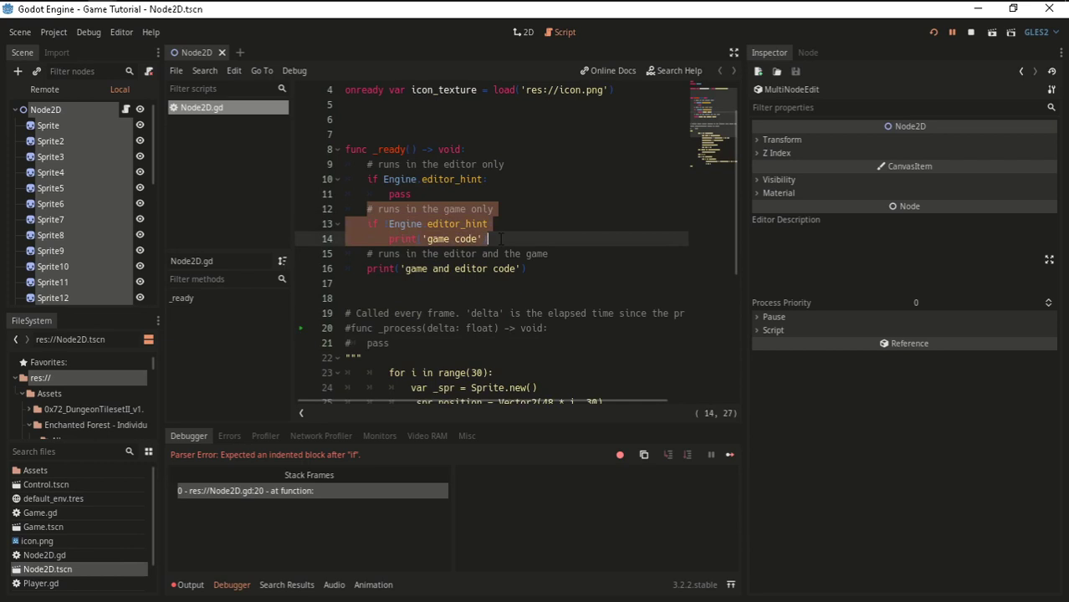
pyautogui.click(369, 238)
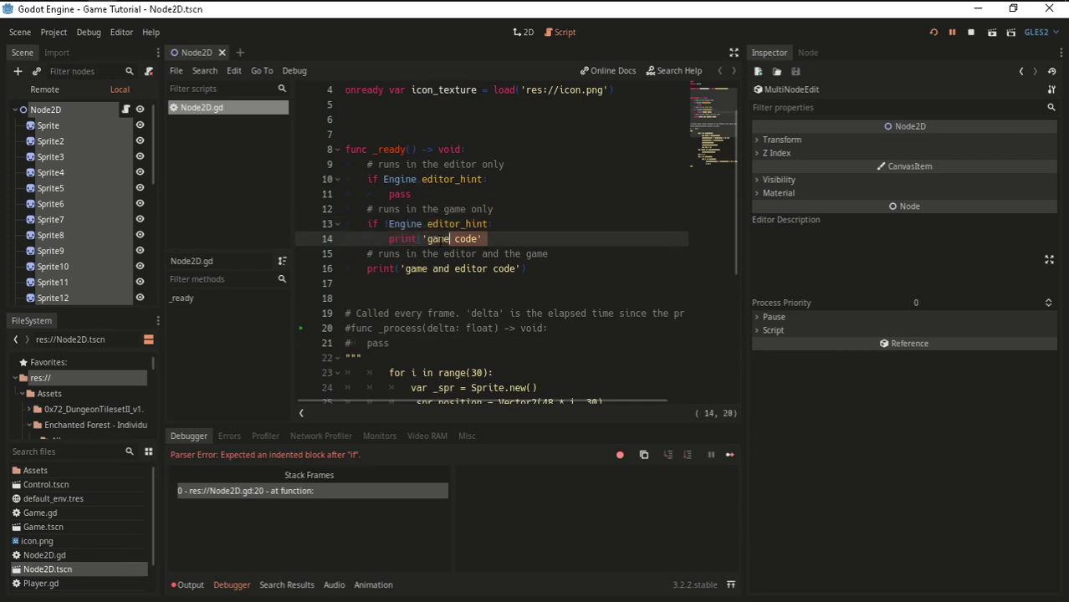
pyautogui.click(389, 239)
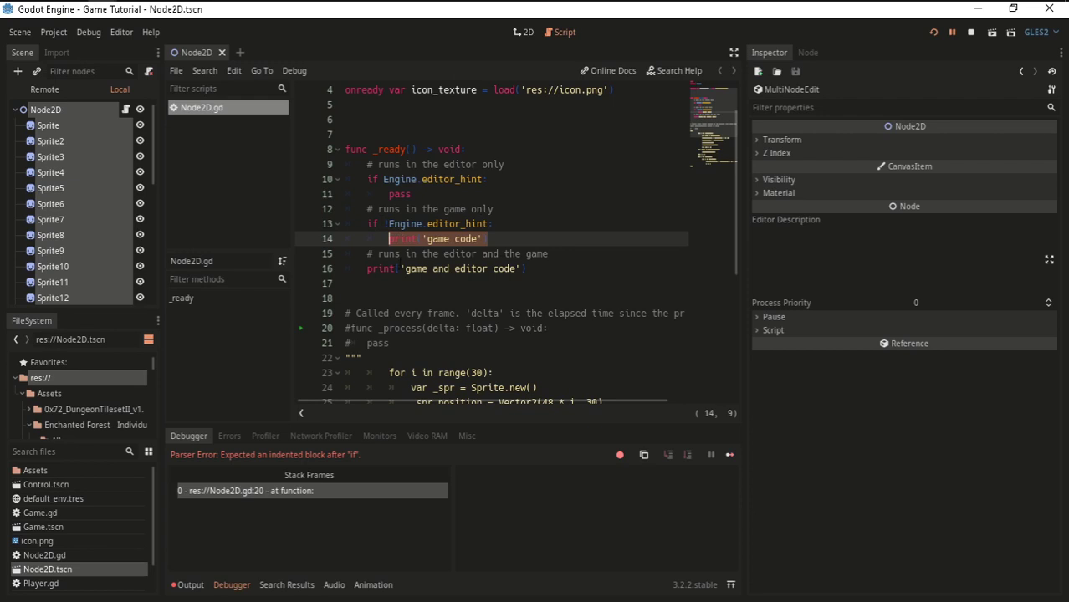
pyautogui.scroll(-1, 389, 238)
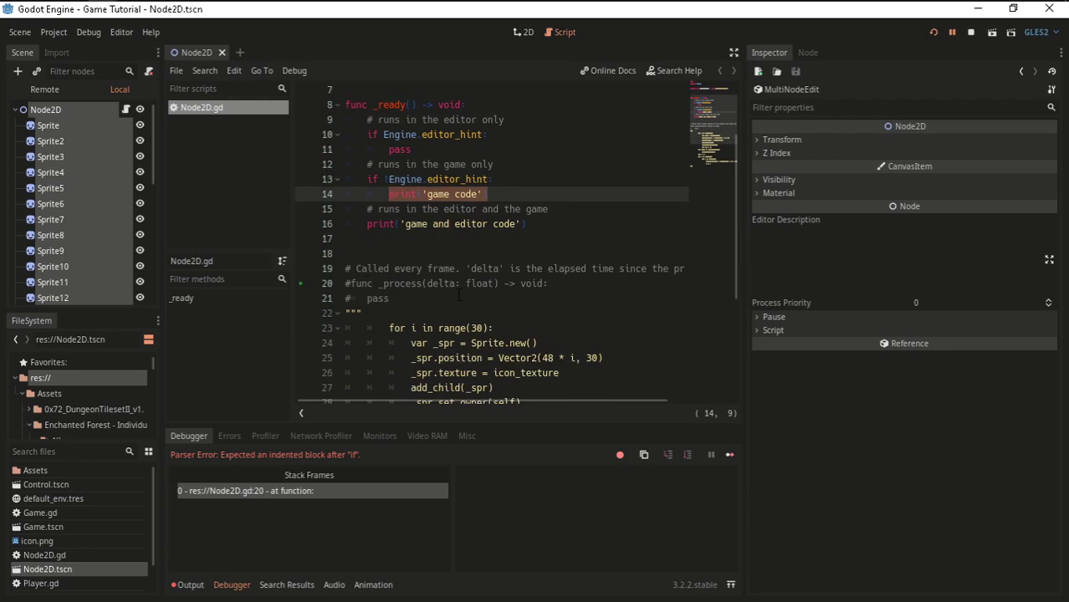
pyautogui.scroll(2, 422, 235)
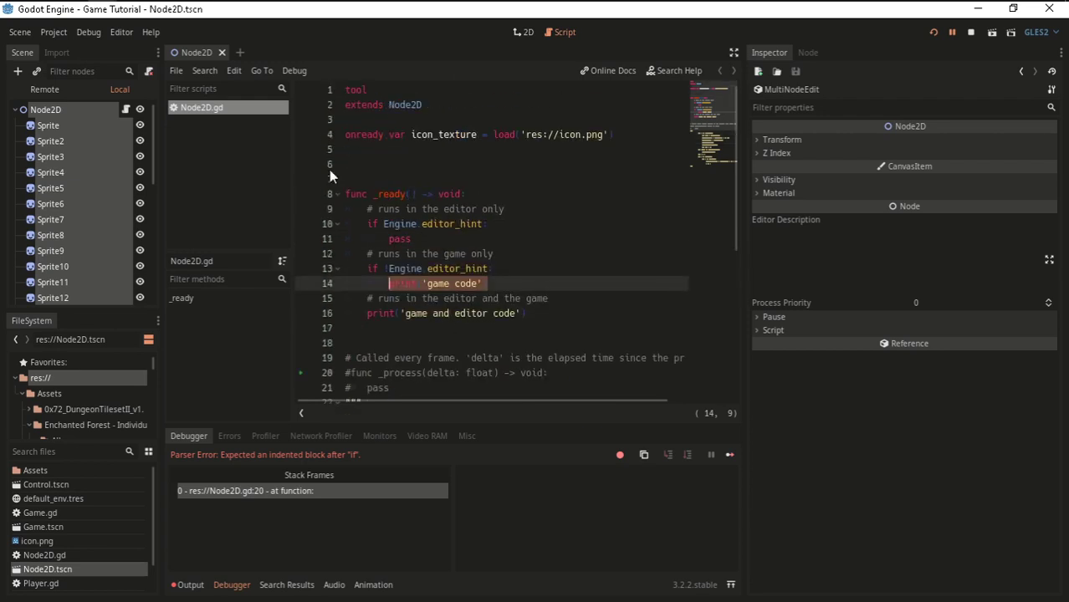
# Select the tool keyword on line 1, glancing at the 2D scene and script context menu.
pyautogui.doubleClick(376, 89)
pyautogui.click(523, 31)
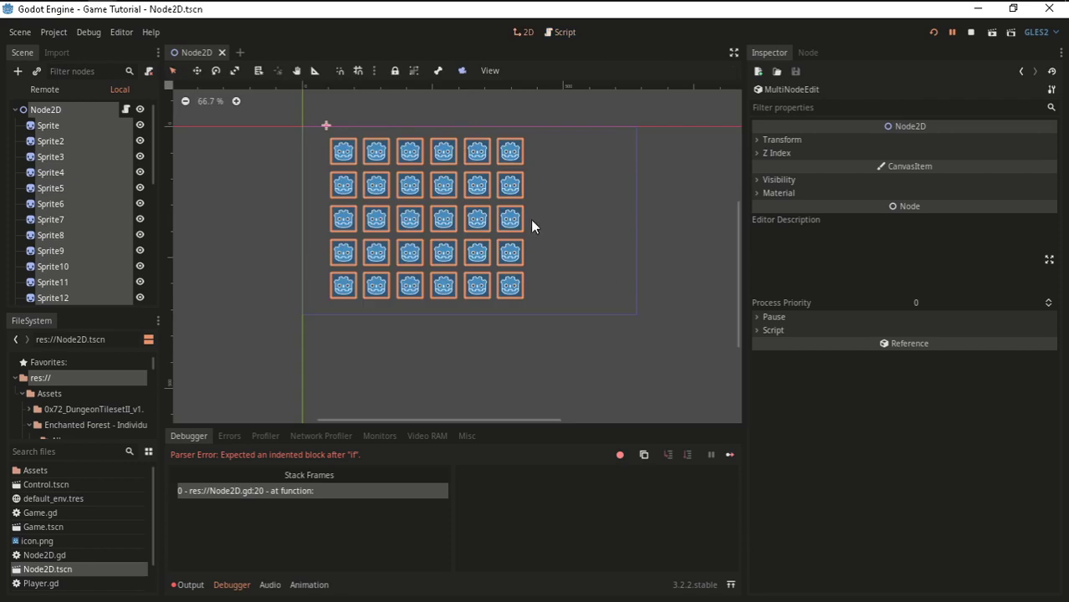
pyautogui.click(546, 36)
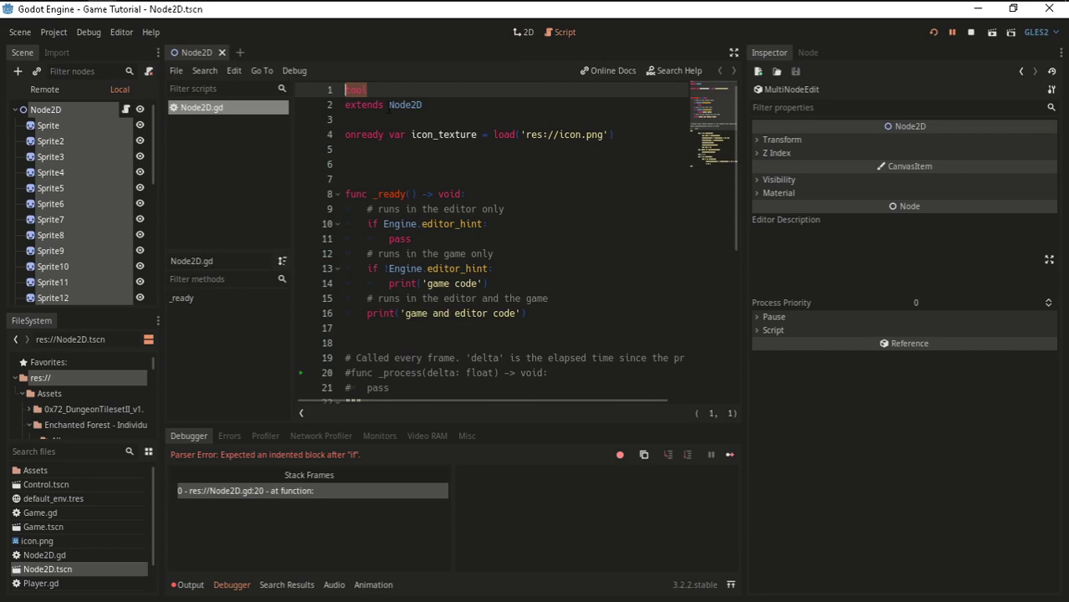
pyautogui.rightClick(220, 109)
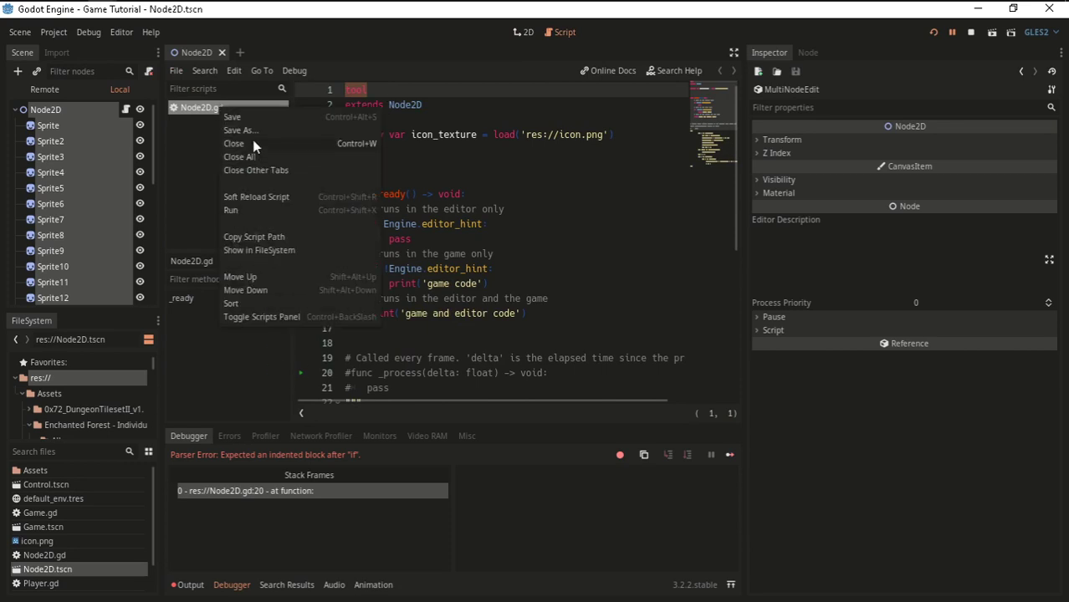
pyautogui.click(411, 207)
pyautogui.scroll(-4, 411, 207)
pyautogui.scroll(4, 411, 206)
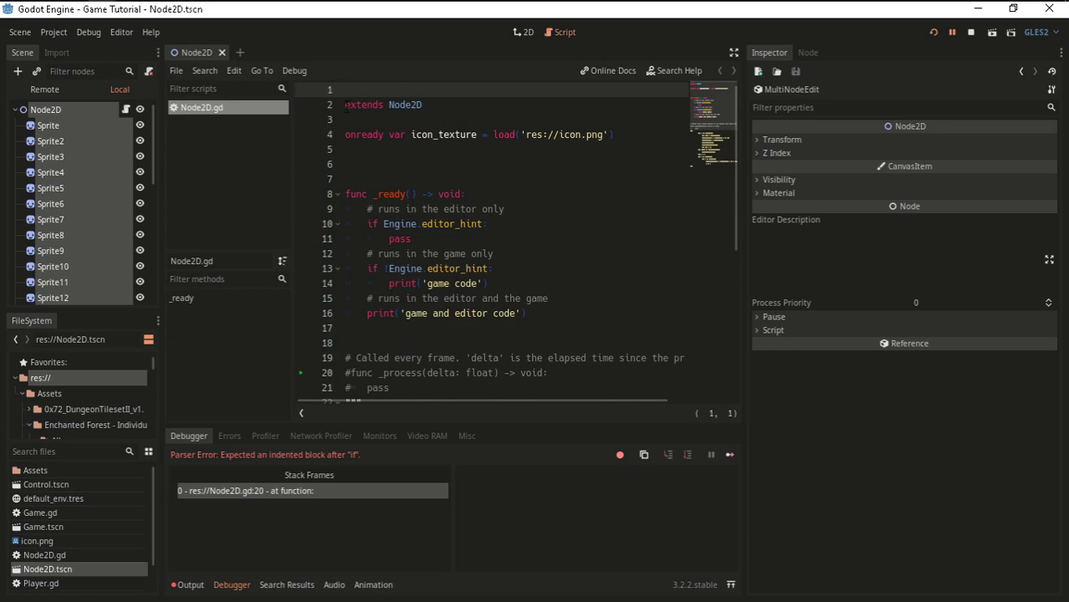
# Remove the emptied tool line, replace the _ready body with pass, and save.
pyautogui.press('Delete')
pyautogui.moveTo(526, 298); pyautogui.dragTo(322, 194)
pyautogui.press('BackSpace')
pyautogui.press('Tab')
pyautogui.write('p')
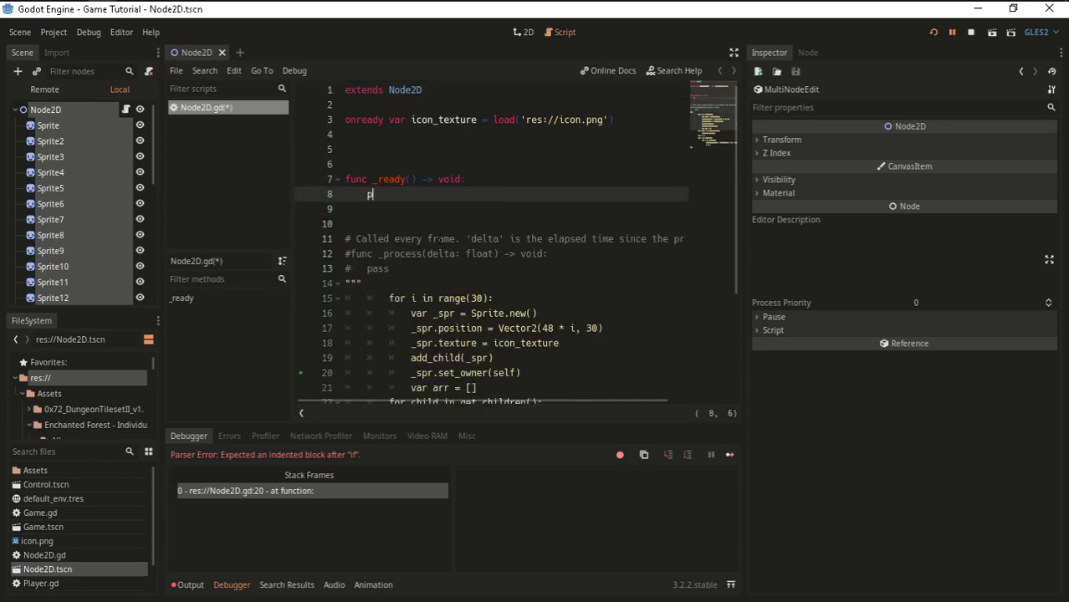
pyautogui.write('ass')
pyautogui.hotkey('ctrl', 's')
# Delete all leftover code below _ready and the onready icon_texture line, then save.
pyautogui.scroll(-3, 502, 293)
pyautogui.click(540, 355)
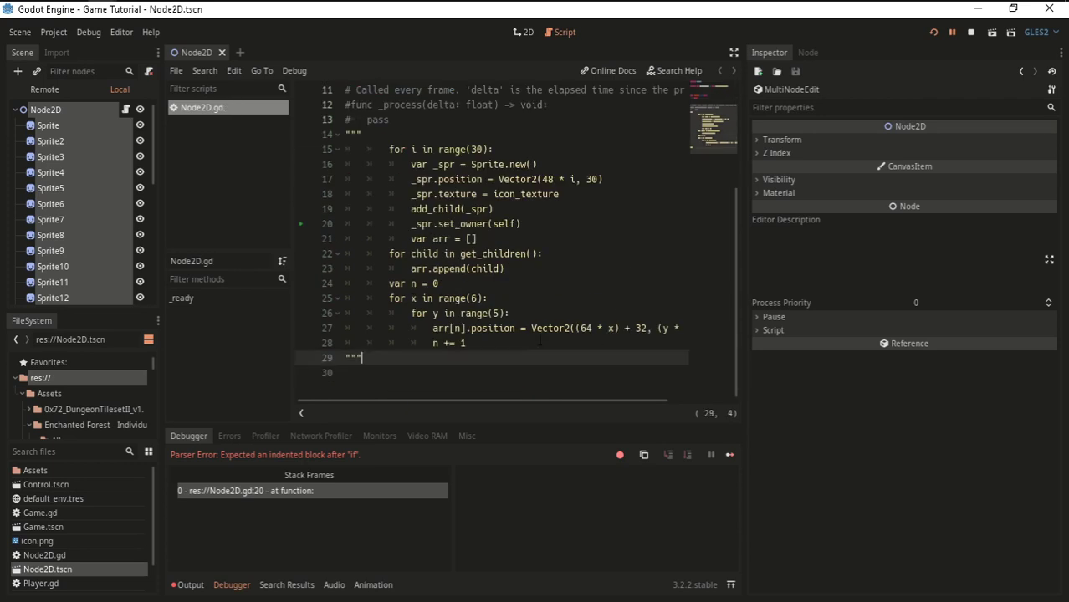
pyautogui.moveTo(539, 343); pyautogui.dragTo(218, 224)
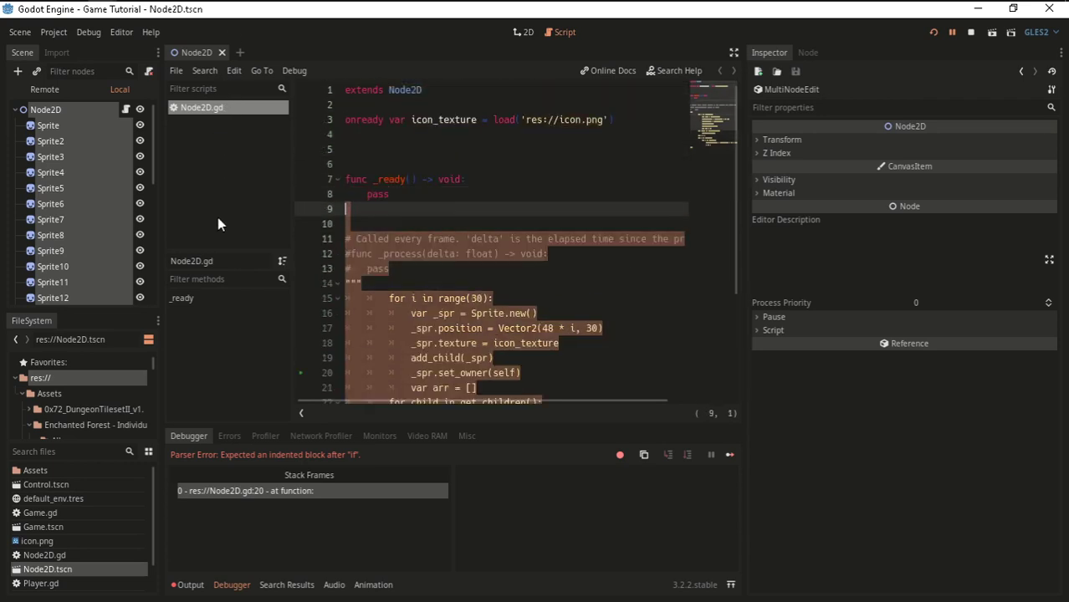
pyautogui.press('BackSpace')
pyautogui.moveTo(352, 135); pyautogui.dragTo(276, 112)
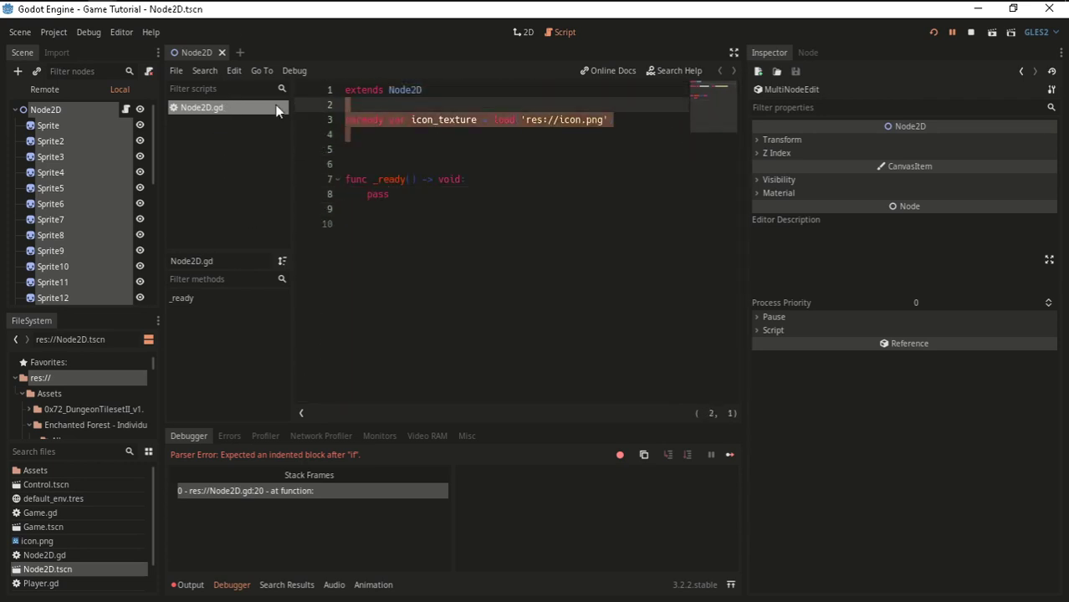
pyautogui.press('BackSpace')
pyautogui.press('Delete')
pyautogui.press('Delete')
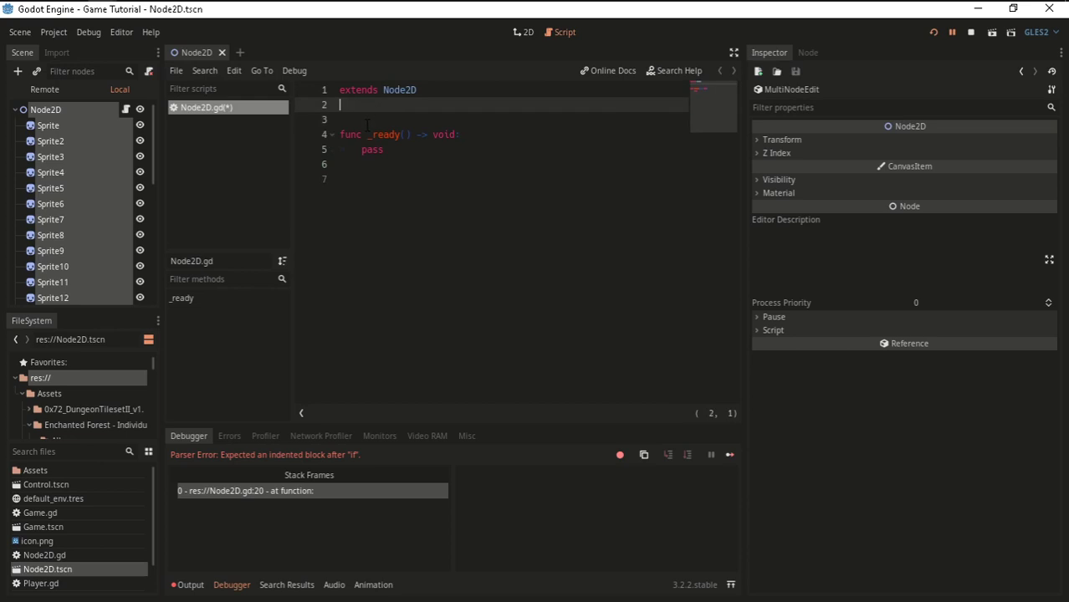
pyautogui.hotkey('ctrl', 's')
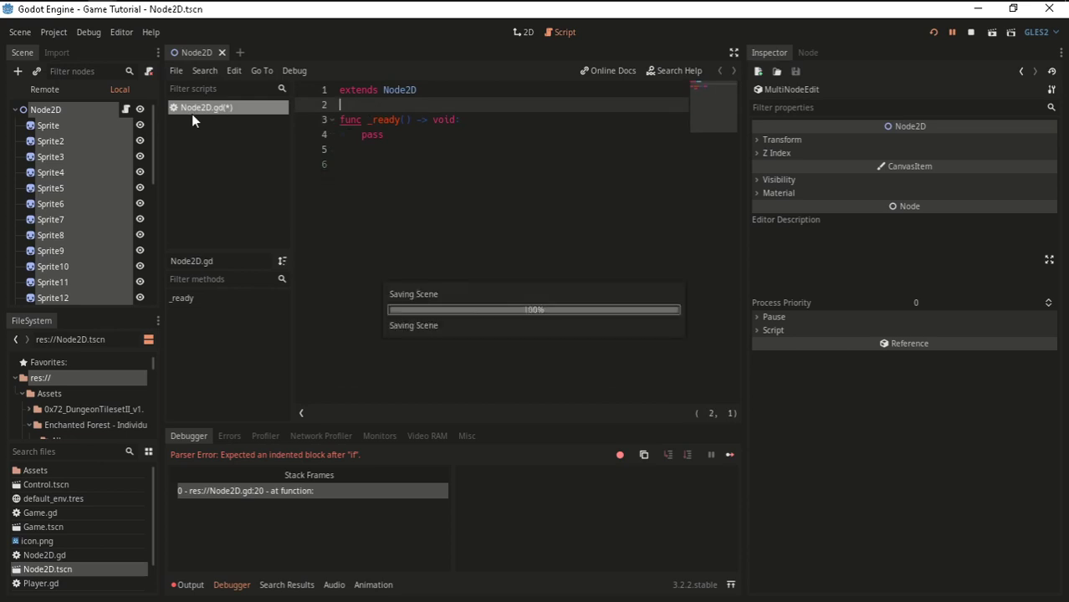
pyautogui.click(45, 139)
pyautogui.click(43, 132)
# Delete all 30 Sprite nodes from the scene.
pyautogui.scroll(-5, 60, 271)
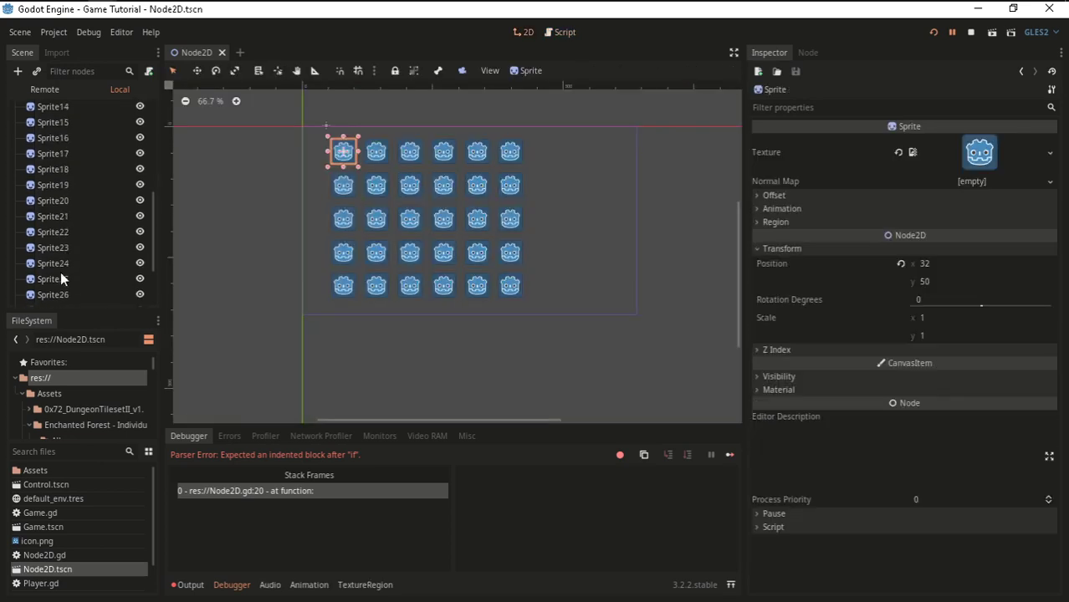
pyautogui.scroll(-2, 60, 271)
pyautogui.keyDown('shift'); pyautogui.click(61, 287); pyautogui.keyUp('shift')
pyautogui.rightClick(61, 287)
pyautogui.click(127, 460)
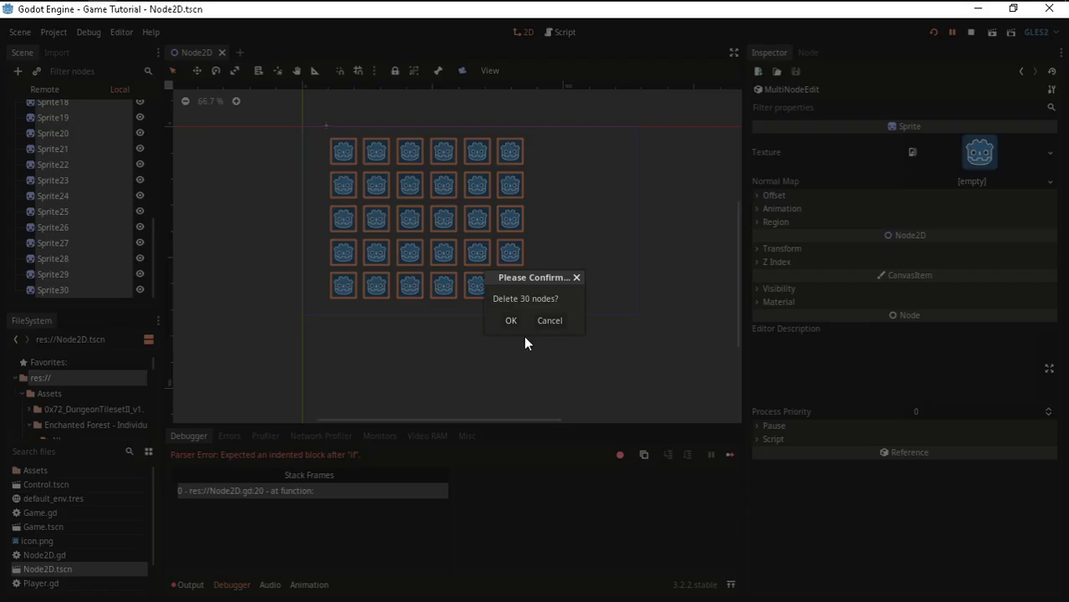
pyautogui.click(511, 321)
# Reset the Node2D root's position to 0,0 and save the scene.
pyautogui.scroll(1, 312, 181)
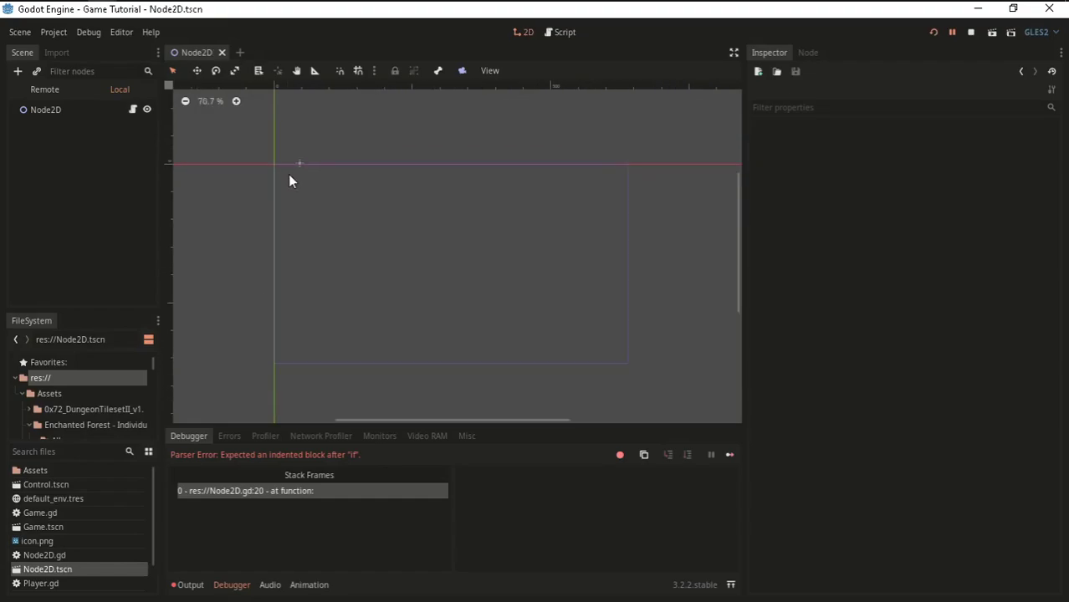
pyautogui.click(71, 116)
pyautogui.click(900, 154)
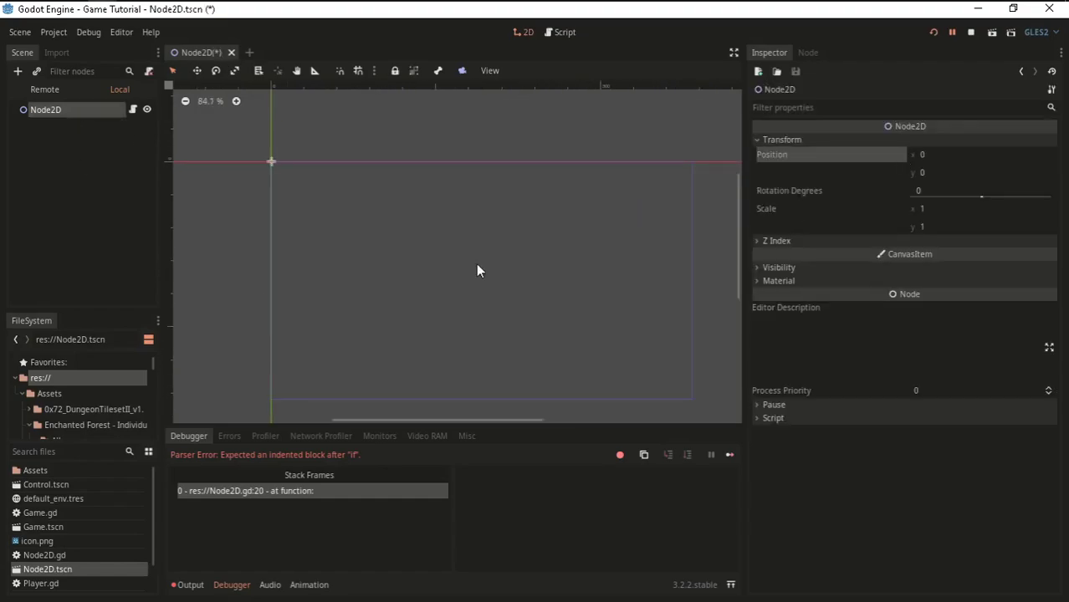
pyautogui.scroll(1, 502, 276)
pyautogui.hotkey('ctrl', 's')
pyautogui.click(564, 33)
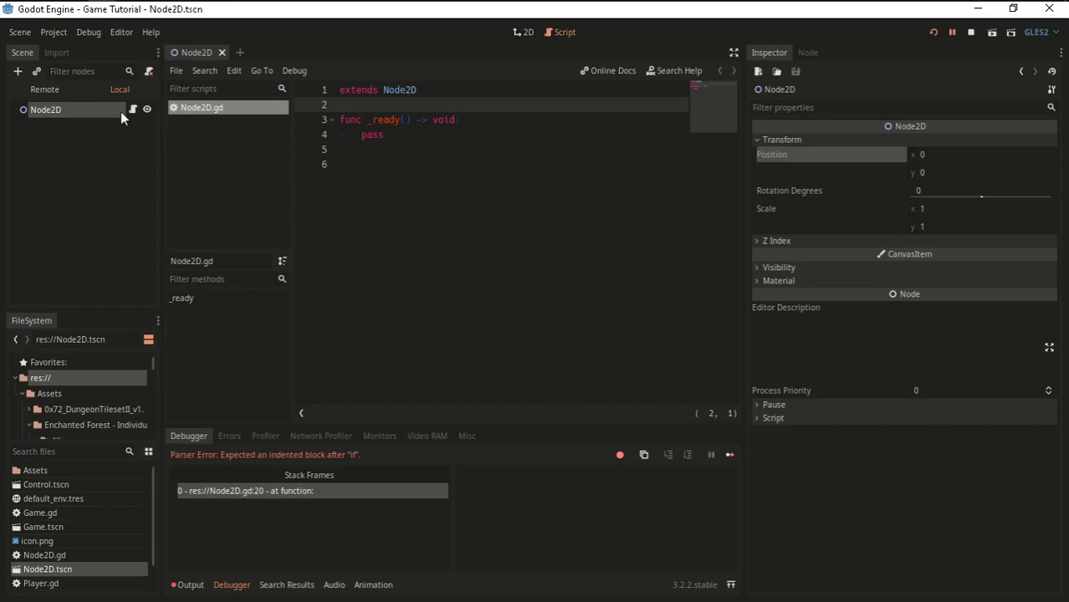
pyautogui.click(808, 54)
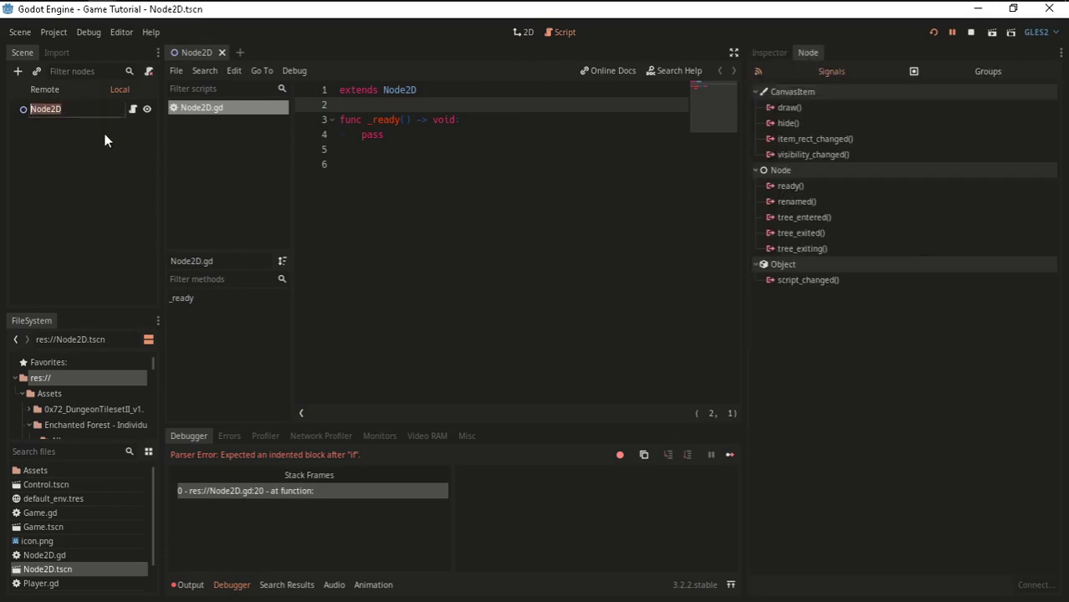
pyautogui.click(23, 112)
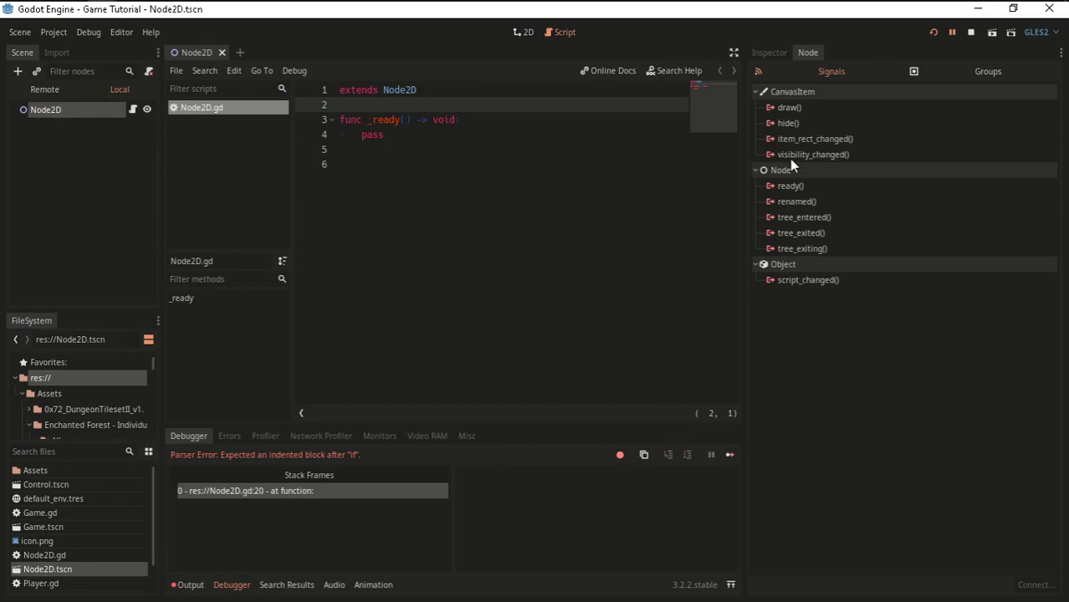
pyautogui.moveTo(791, 161)
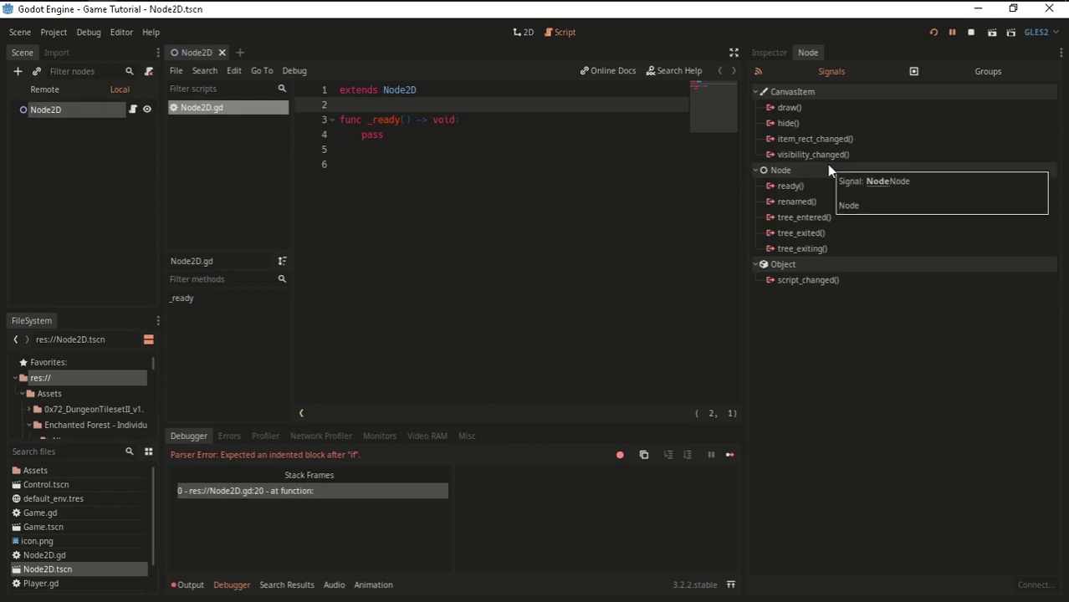
pyautogui.click(789, 107)
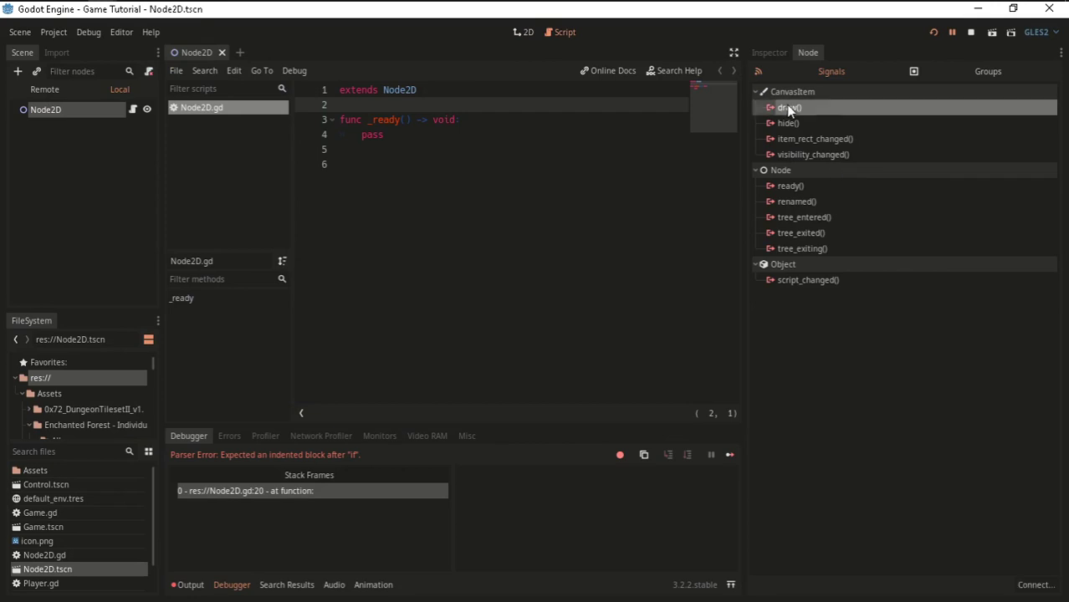
pyautogui.click(808, 126)
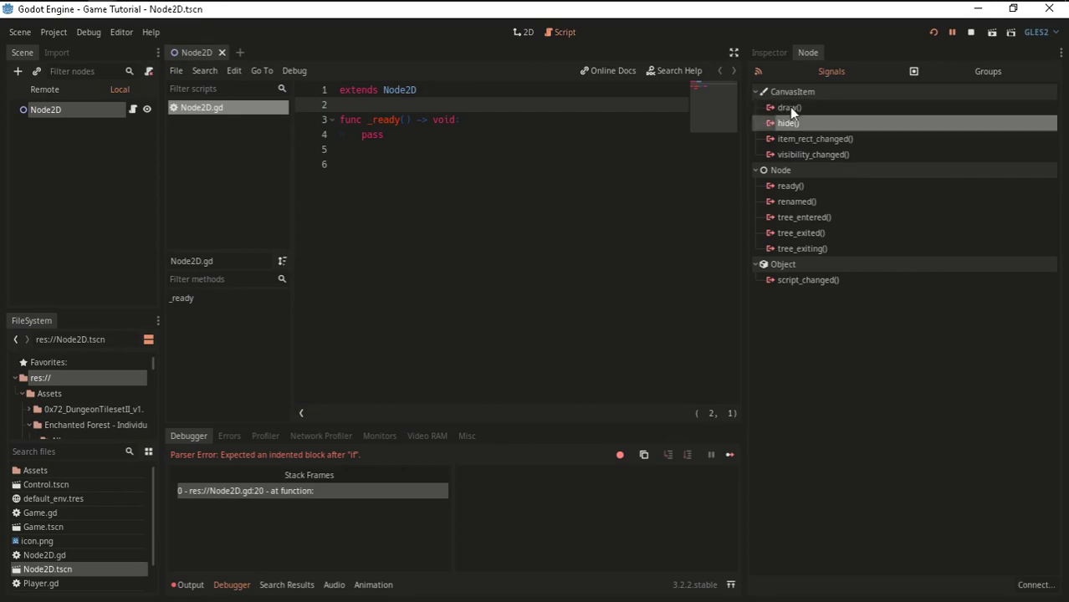
pyautogui.moveTo(789, 107)
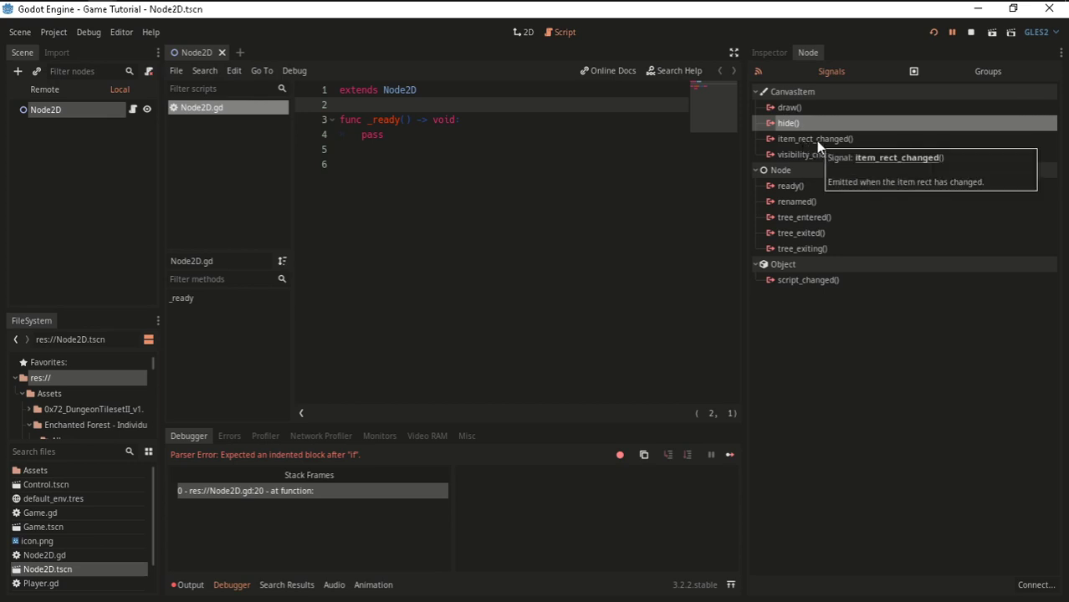
pyautogui.click(523, 31)
pyautogui.scroll(-2, 233, 147)
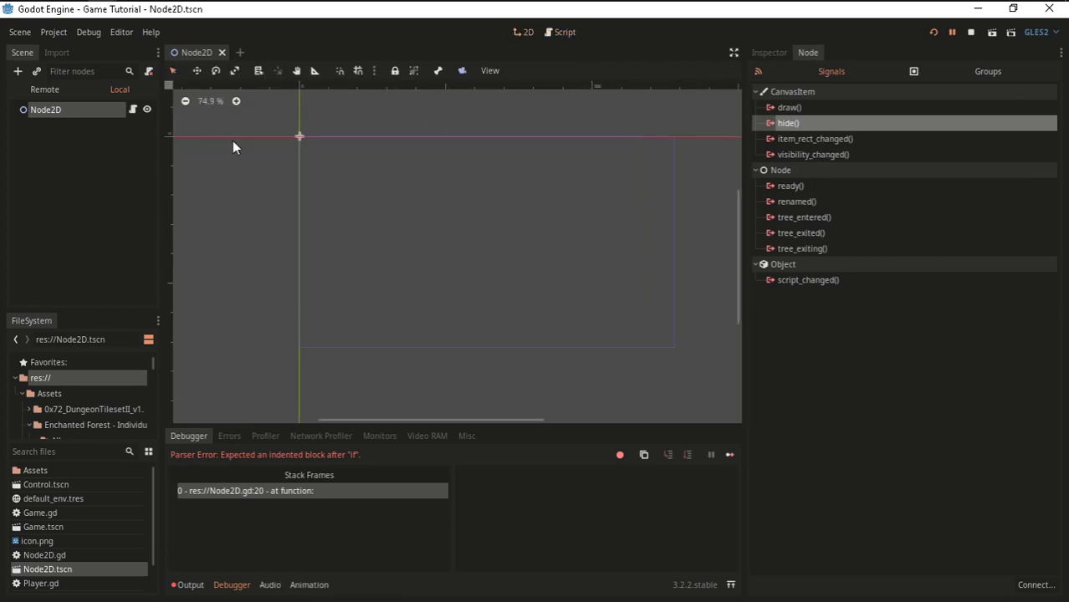
pyautogui.click(565, 34)
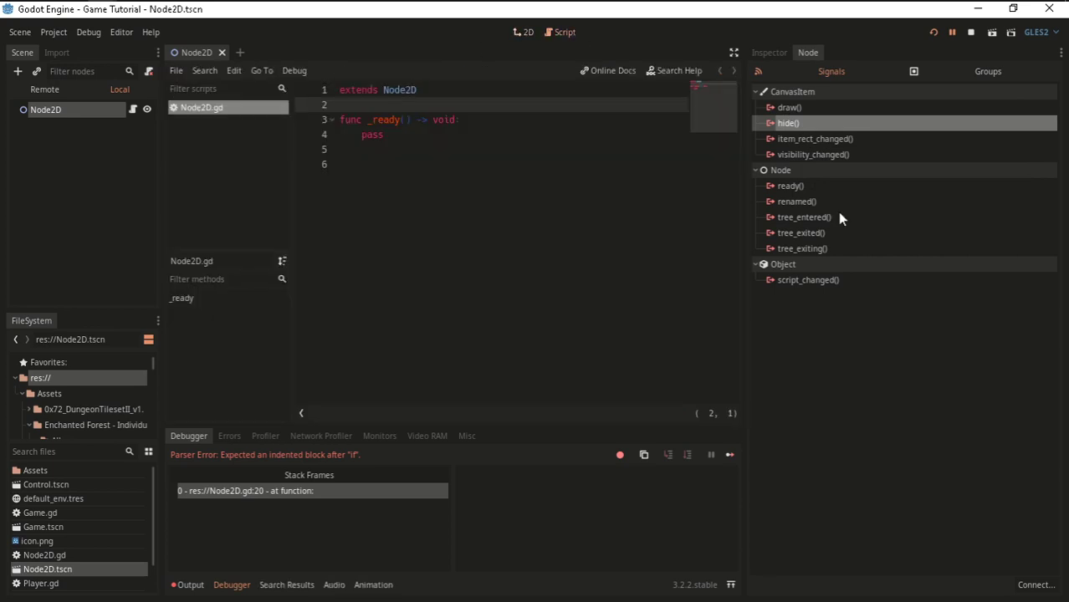
pyautogui.click(796, 188)
pyautogui.moveTo(785, 194)
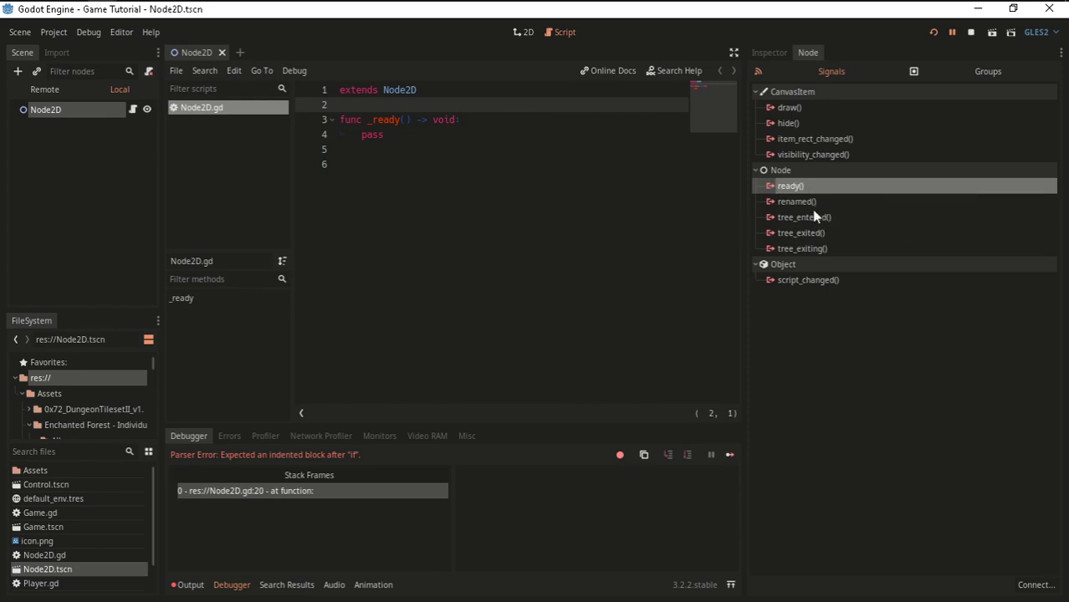
# Add an Area2D child node under Node2D.
pyautogui.moveTo(817, 281)
pyautogui.rightClick(73, 108)
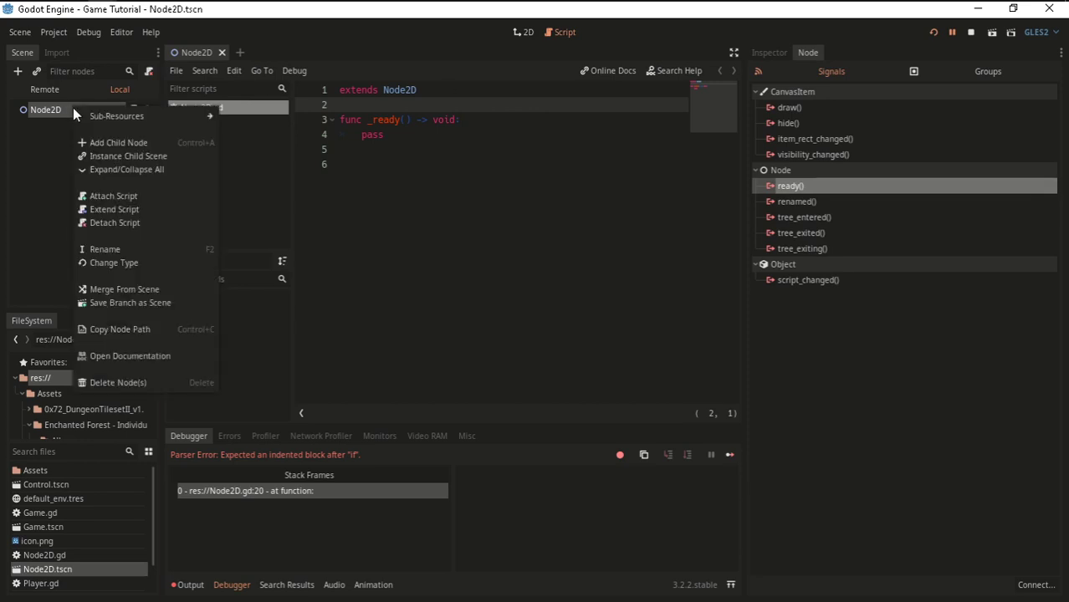
pyautogui.click(118, 142)
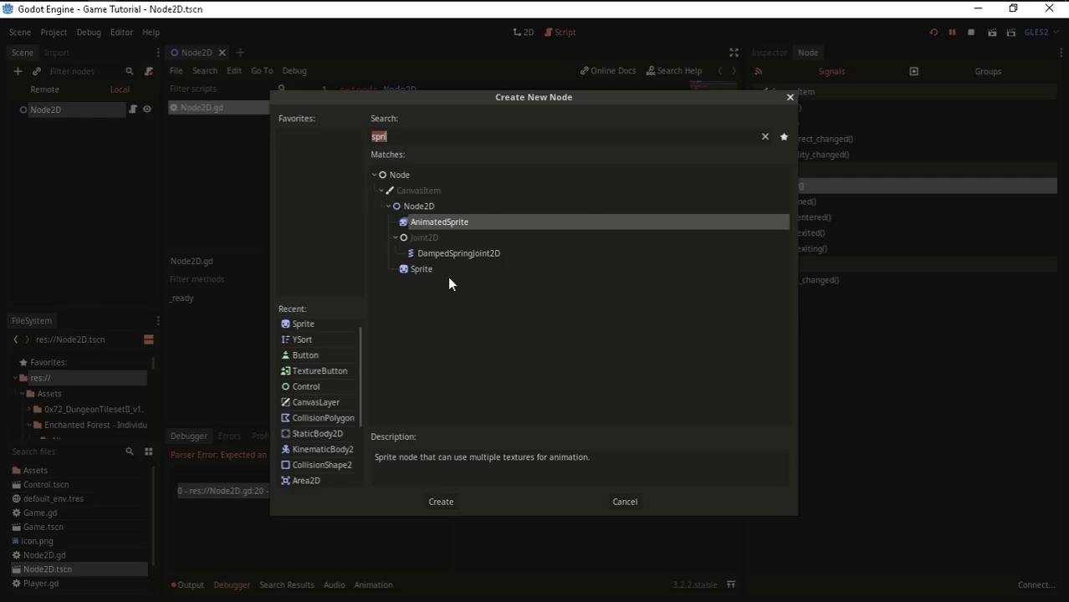
pyautogui.write('are')
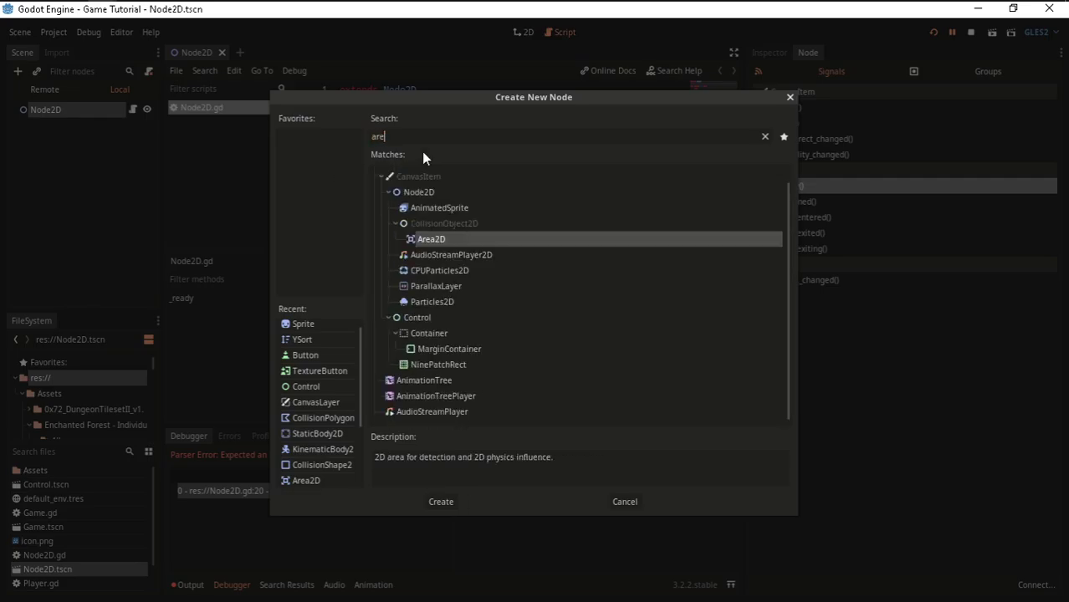
pyautogui.doubleClick(443, 241)
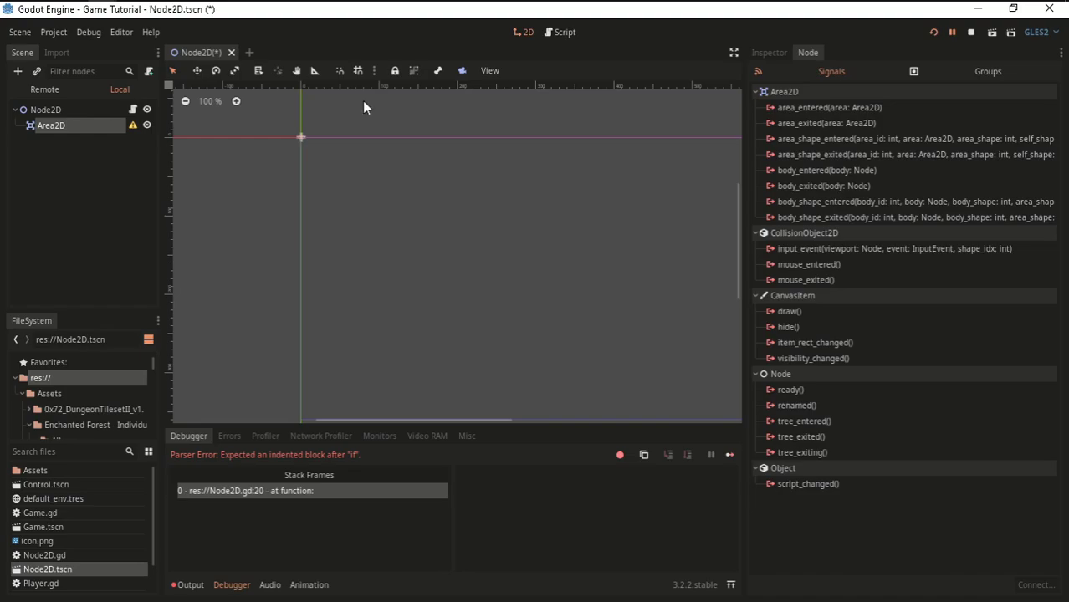
# Add a CollisionShape2D child node under the Area2D.
pyautogui.rightClick(100, 126)
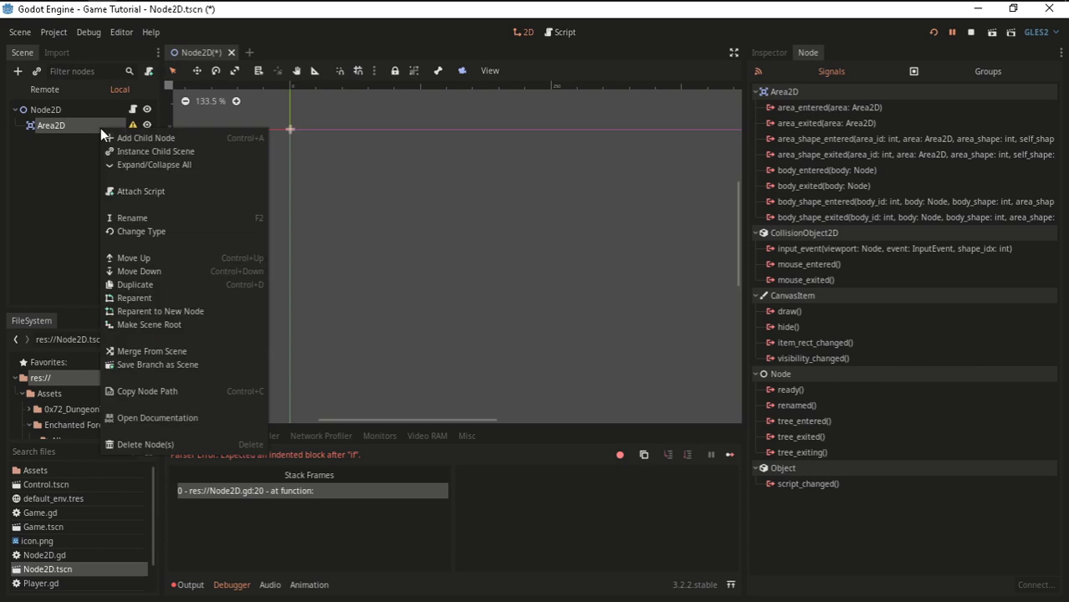
pyautogui.click(165, 141)
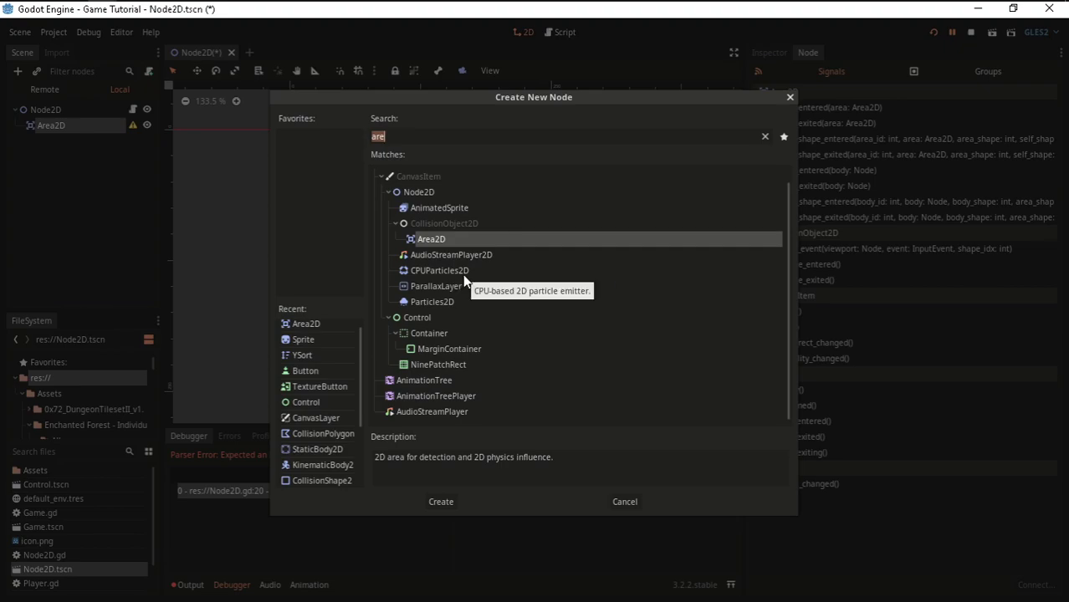
pyautogui.write('col')
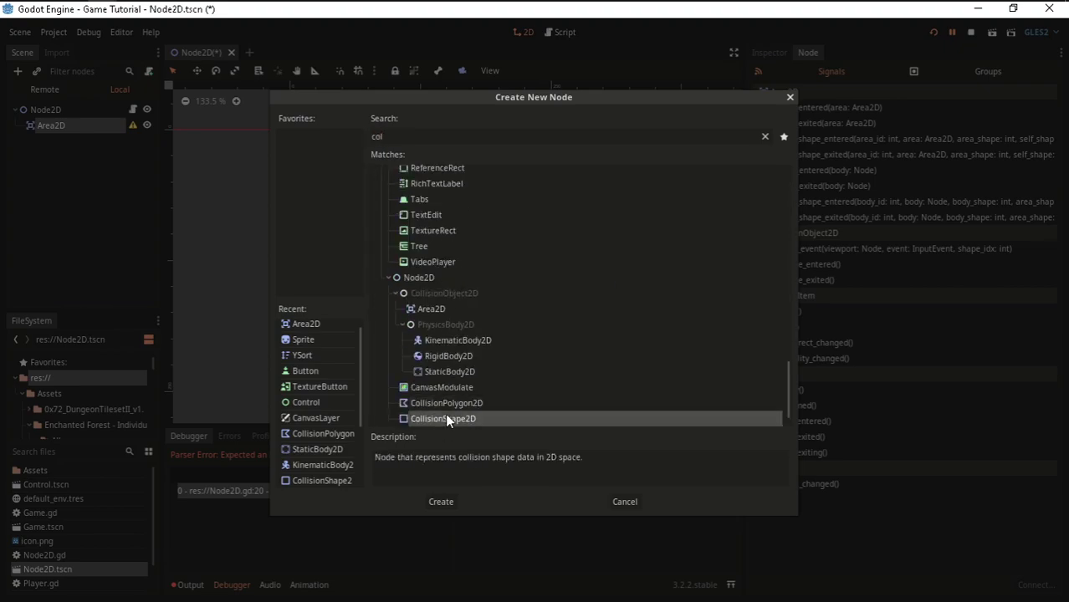
pyautogui.doubleClick(445, 415)
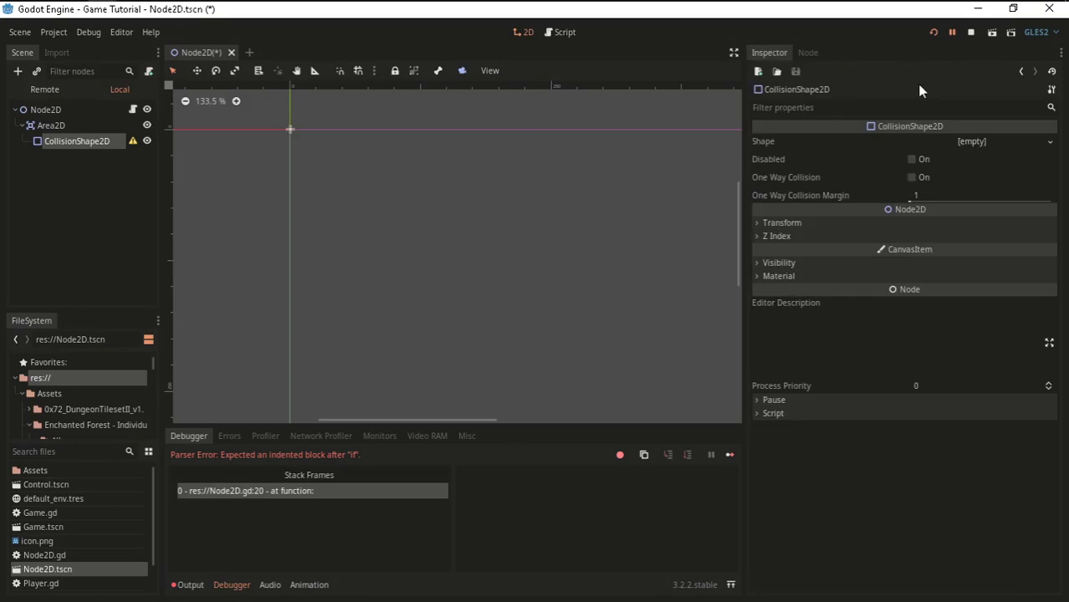
# Give the CollisionShape2D a new RectangleShape2D and enlarge the rectangle.
pyautogui.click(979, 141)
pyautogui.click(980, 241)
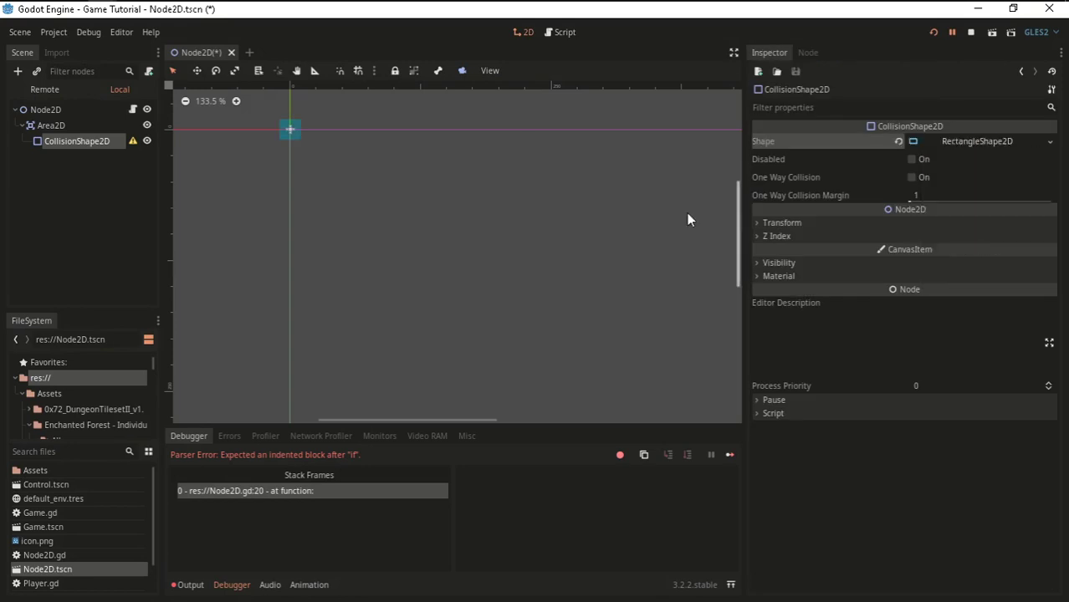
pyautogui.scroll(3, 293, 134)
pyautogui.moveTo(305, 126)
pyautogui.mouseDown()
pyautogui.moveTo(338, 128)
pyautogui.moveTo(291, 88)
pyautogui.mouseUp()
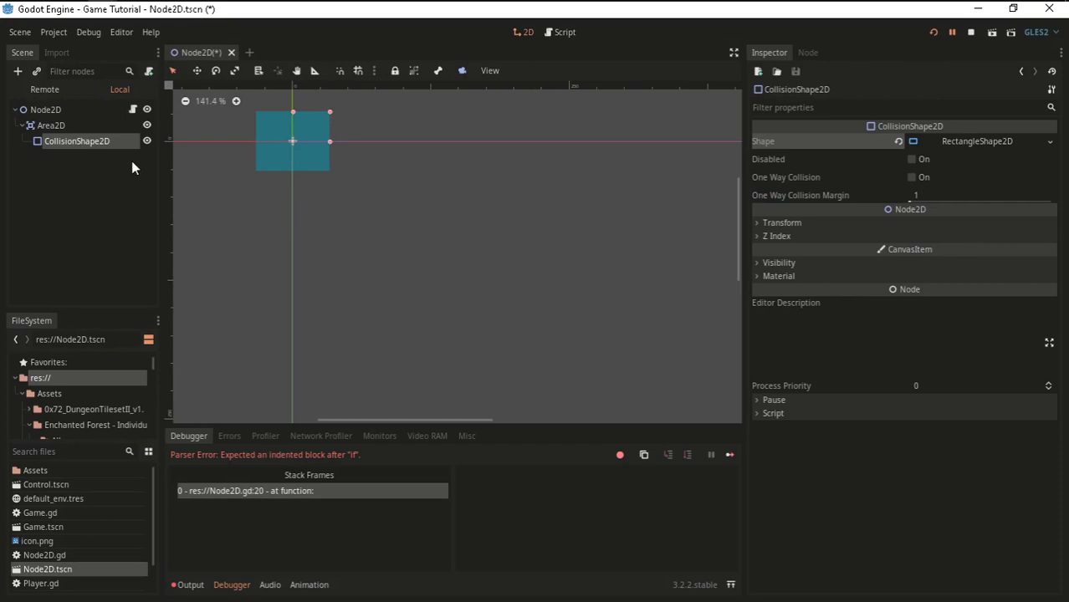
# Move the Area2D down and to the right, then save the scene.
pyautogui.click(76, 126)
pyautogui.click(197, 70)
pyautogui.moveTo(307, 138); pyautogui.dragTo(483, 261)
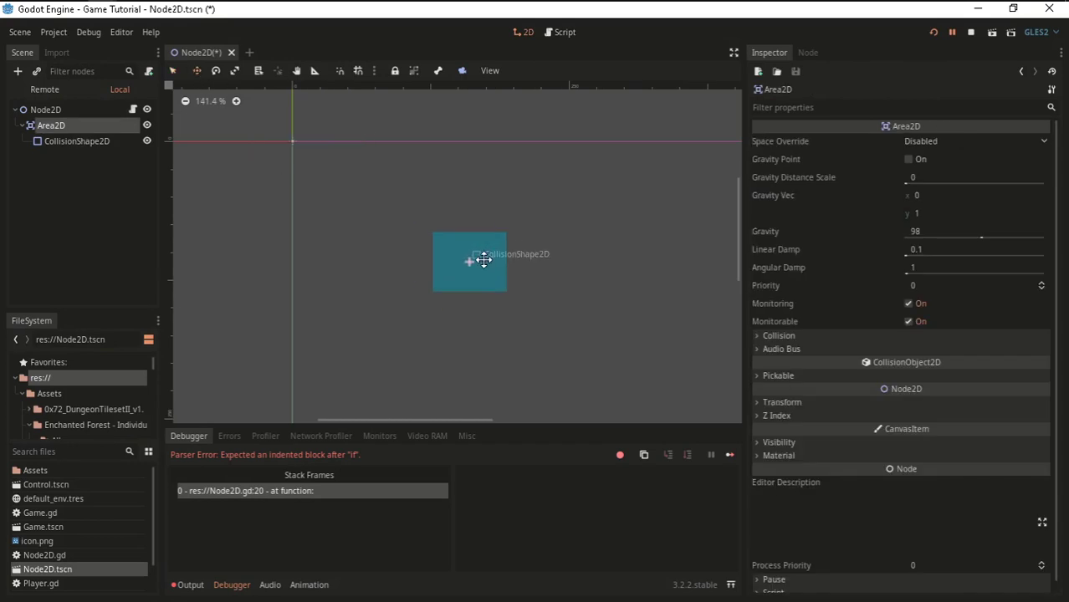
pyautogui.hotkey('ctrl', 's')
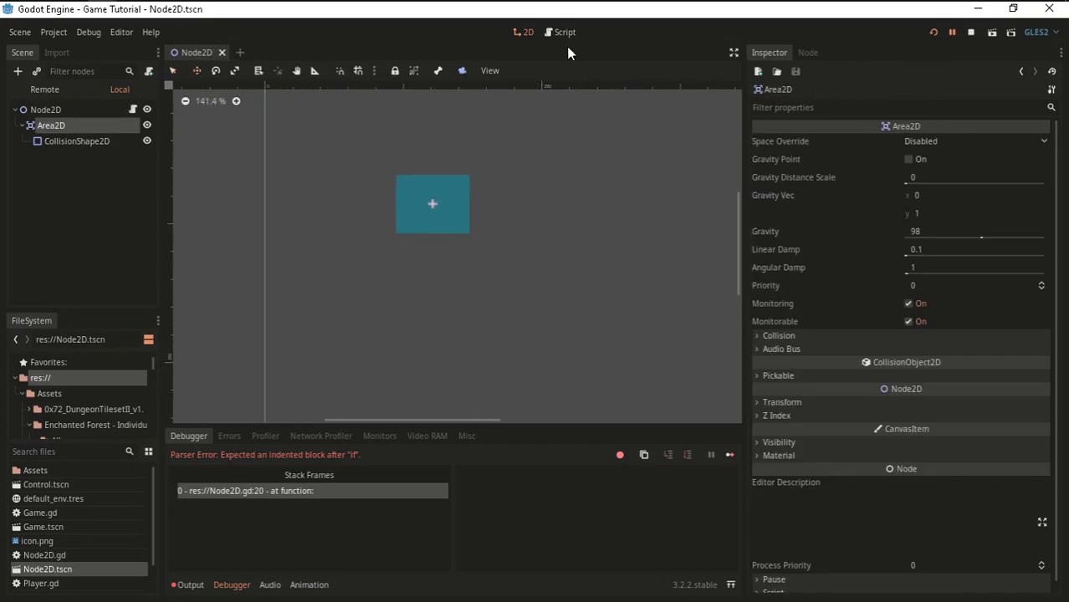
# Reselect the Area2D and expand its Pickable settings in the Inspector.
pyautogui.click(562, 33)
pyautogui.click(64, 142)
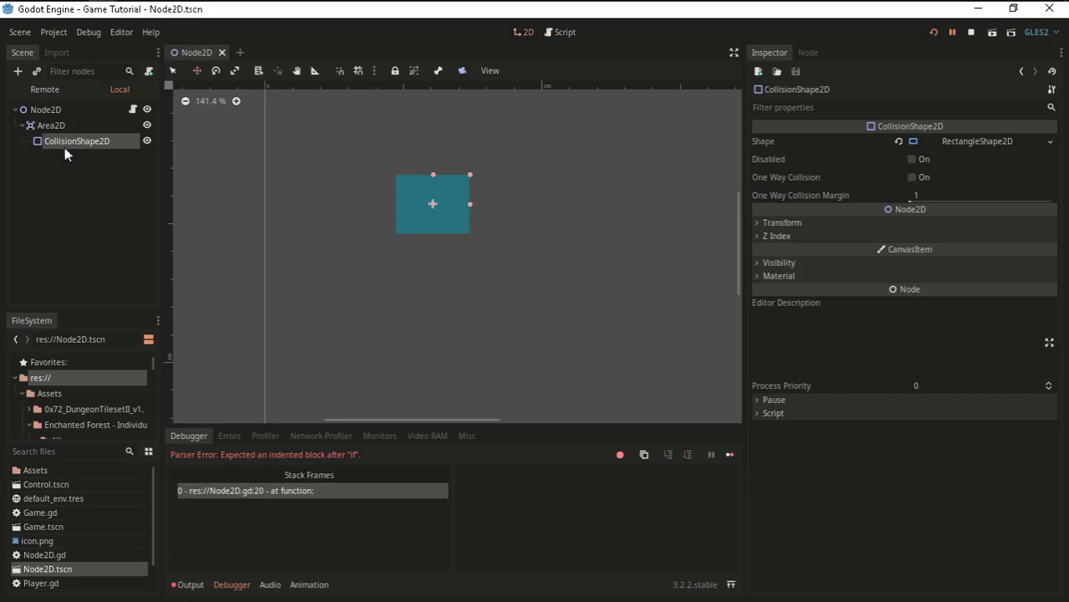
pyautogui.click(70, 125)
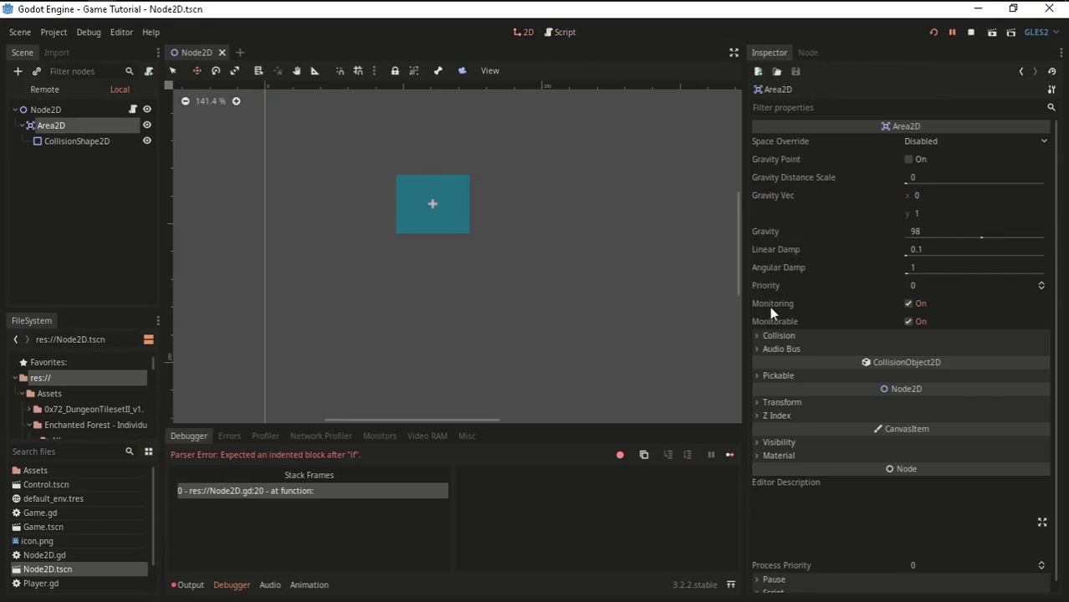
pyautogui.scroll(2, 403, 212)
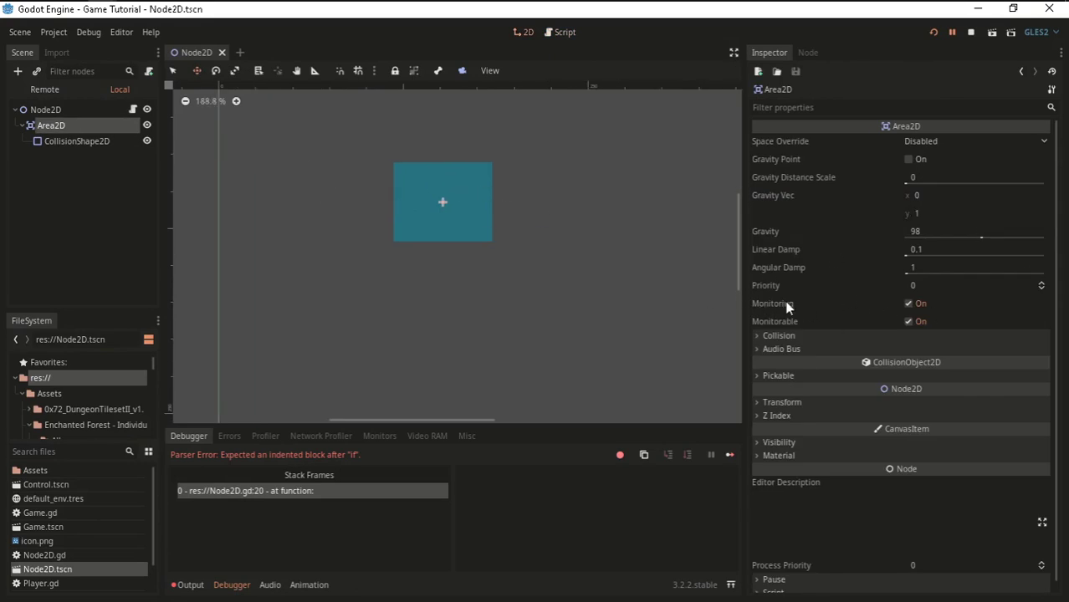
pyautogui.click(789, 376)
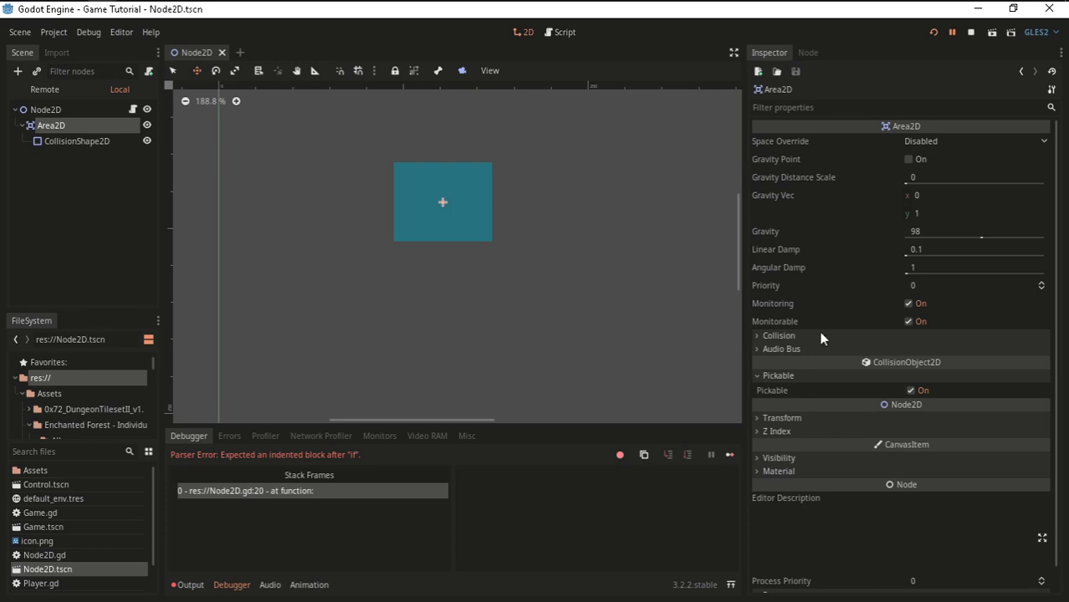
# Uncheck both Monitoring and Monitorable for the Area2D in the Inspector.
pyautogui.click(908, 303)
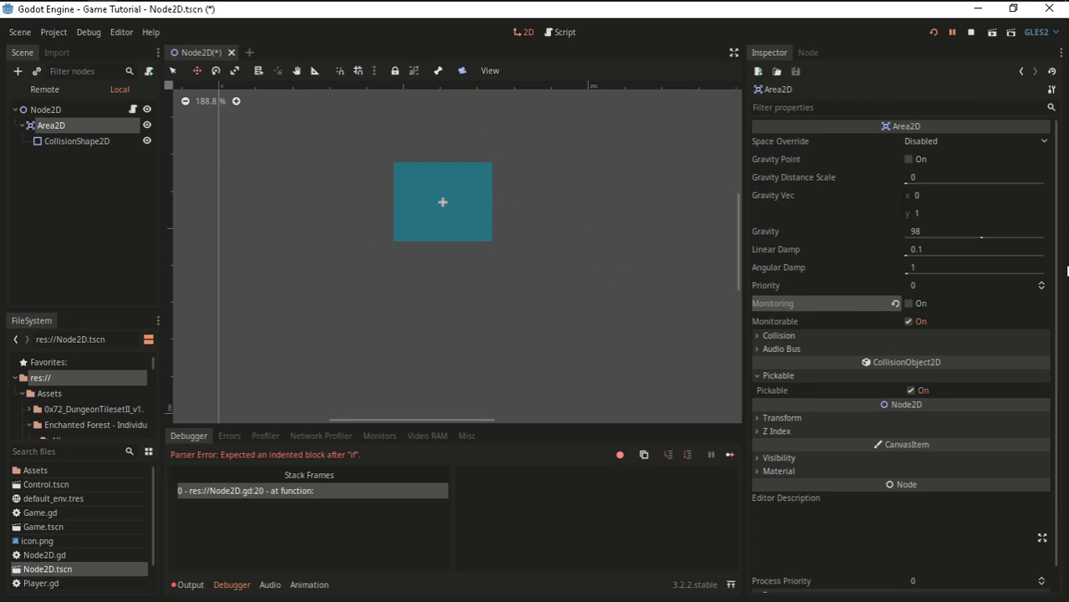
pyautogui.click(909, 322)
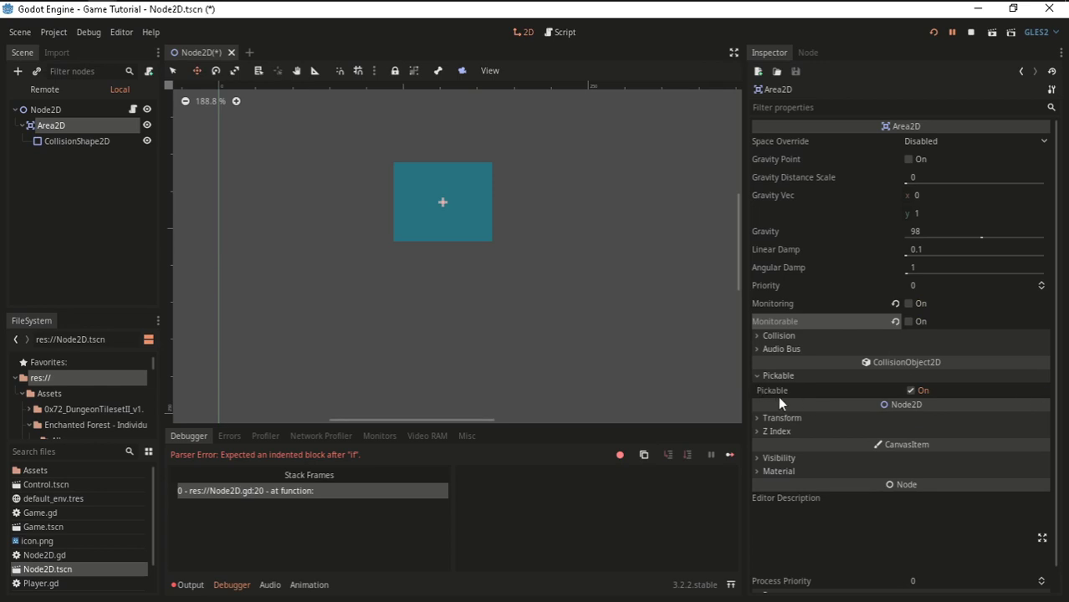
pyautogui.moveTo(778, 396)
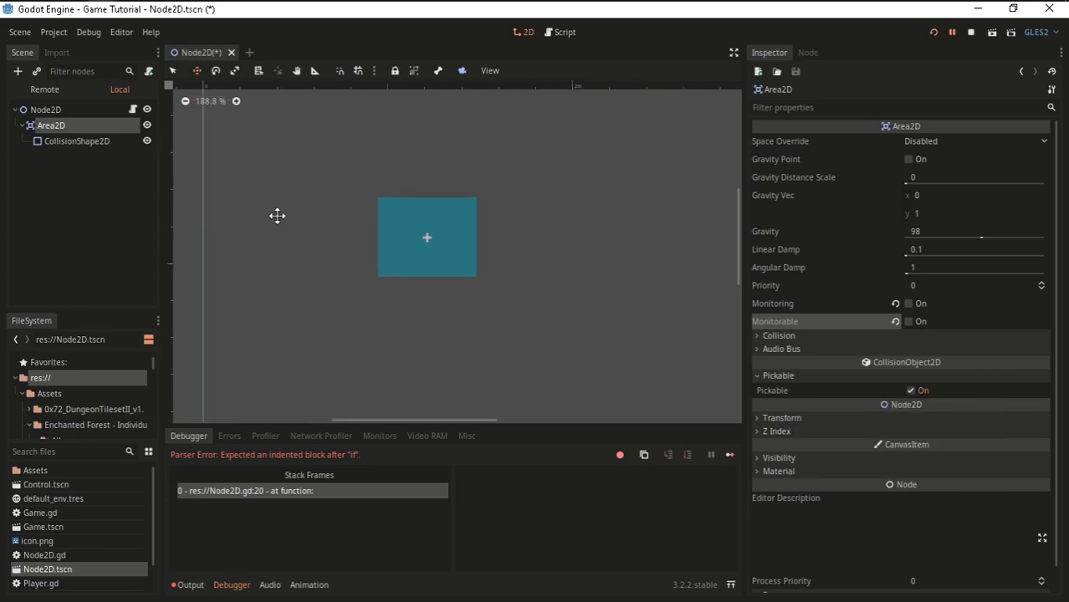
# Zoom around the 2D canvas, then return to Node2D.gd in the script editor.
pyautogui.scroll(-3, 318, 226)
pyautogui.scroll(2, 382, 222)
pyautogui.scroll(2, 382, 221)
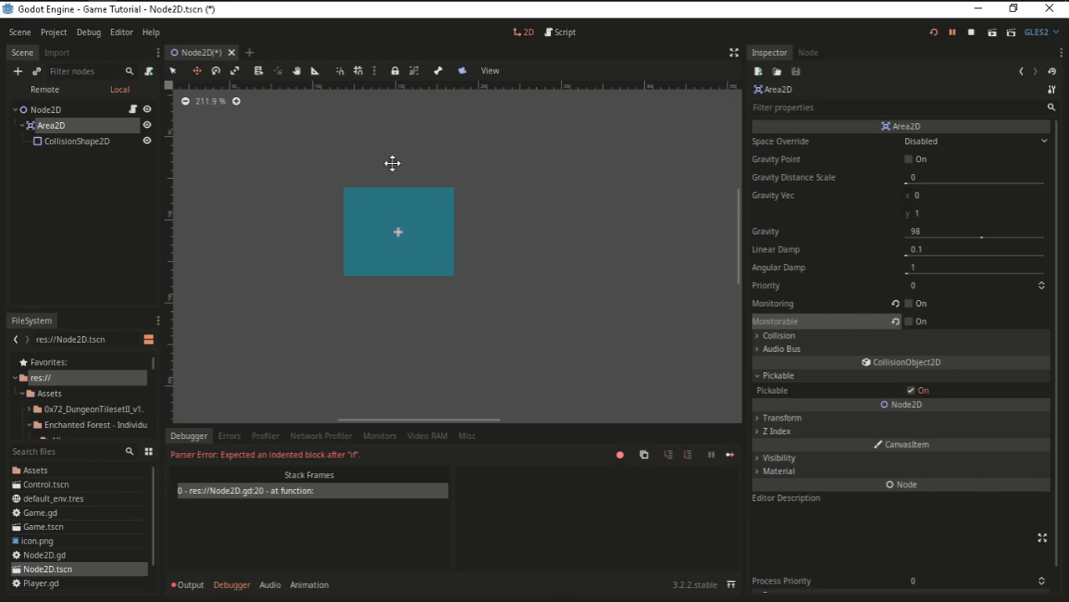
pyautogui.scroll(-2, 414, 172)
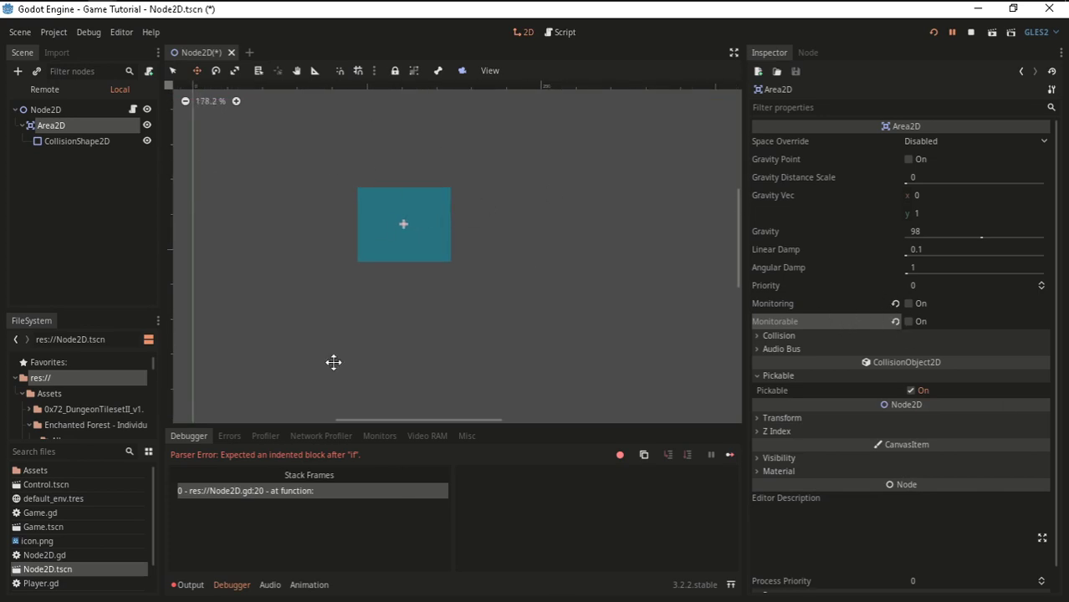
pyautogui.scroll(-2, 347, 180)
pyautogui.scroll(-2, 347, 180)
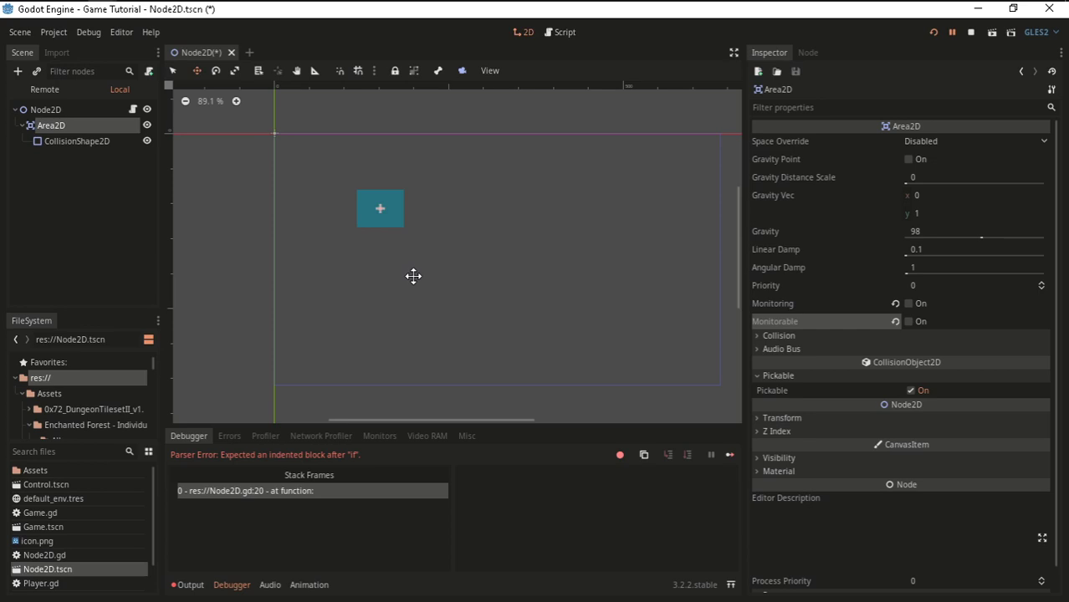
pyautogui.click(557, 32)
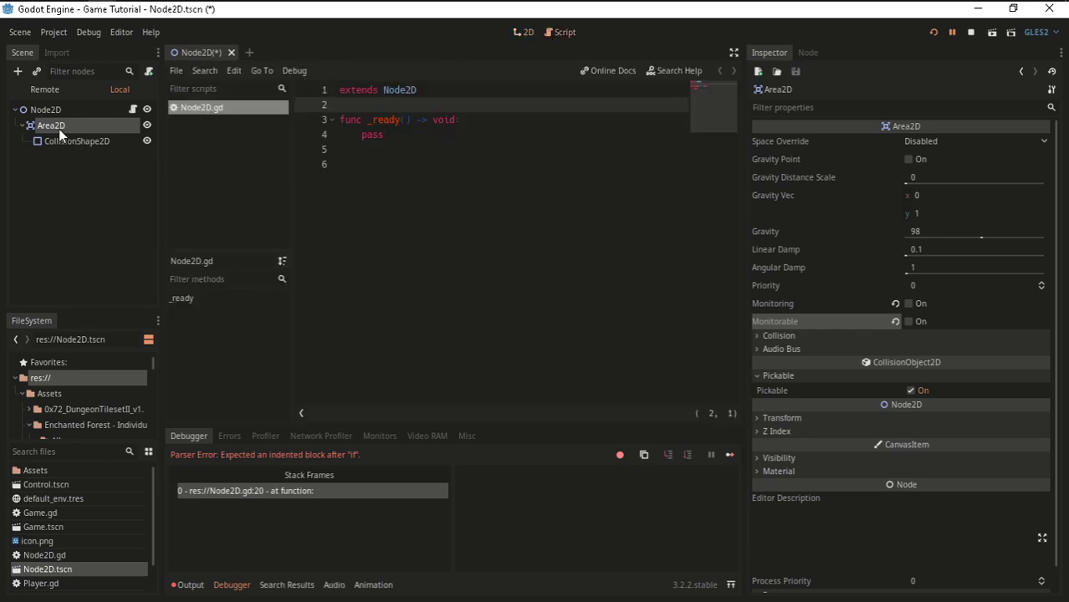
# Connect the Area2D's area_entered signal to a handler in the Node2D script.
pyautogui.click(809, 52)
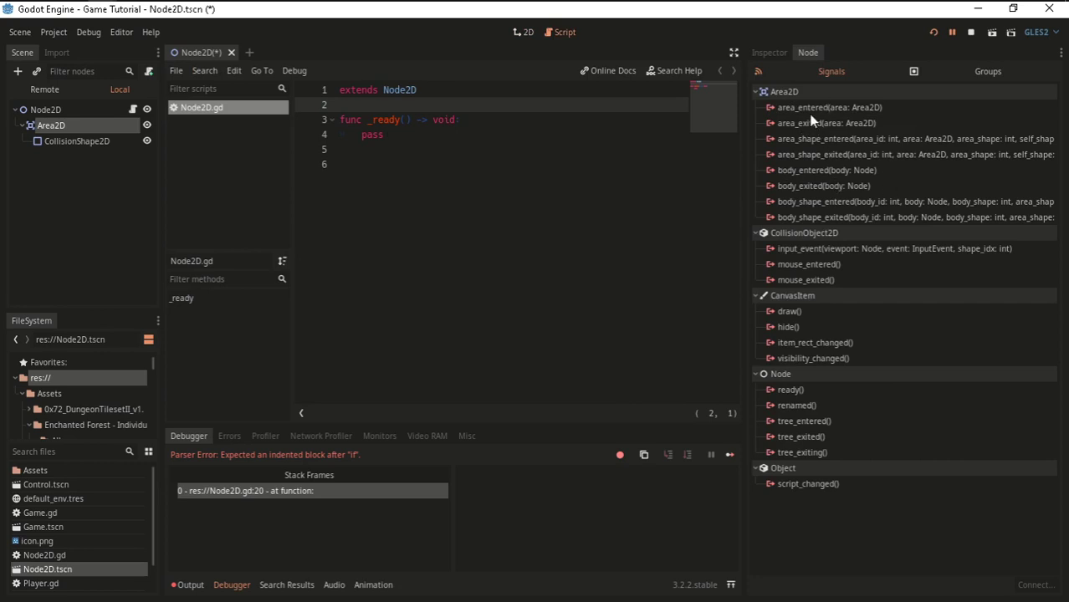
pyautogui.click(848, 108)
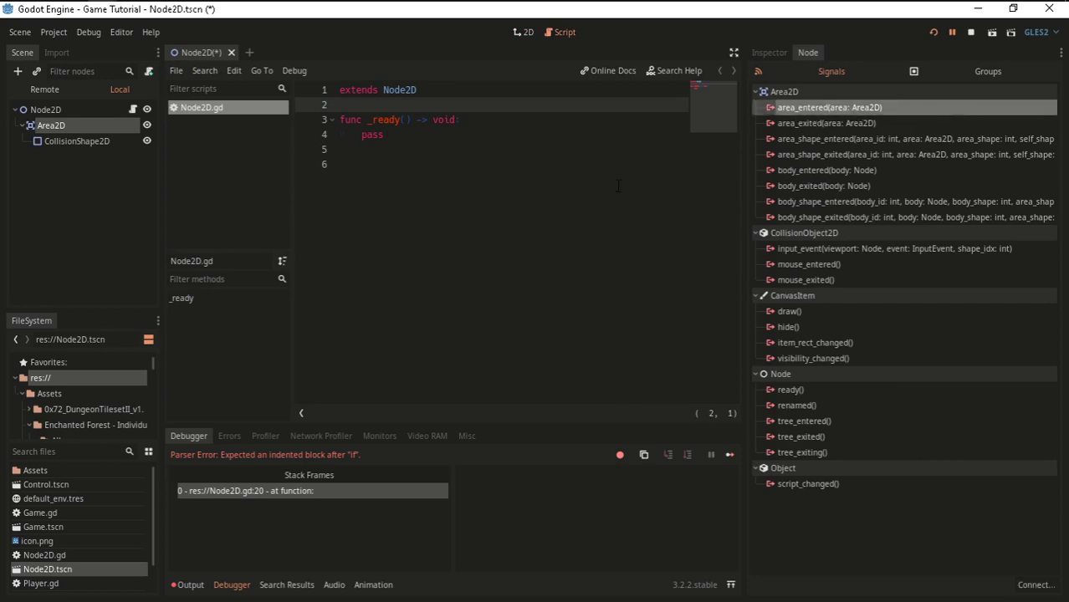
pyautogui.rightClick(809, 113)
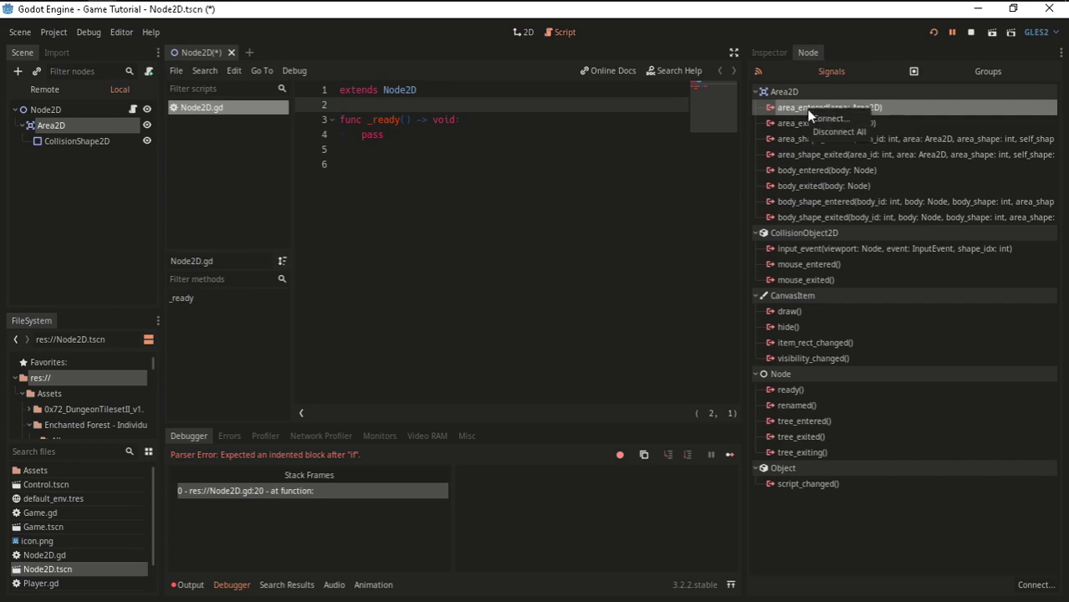
pyautogui.click(832, 114)
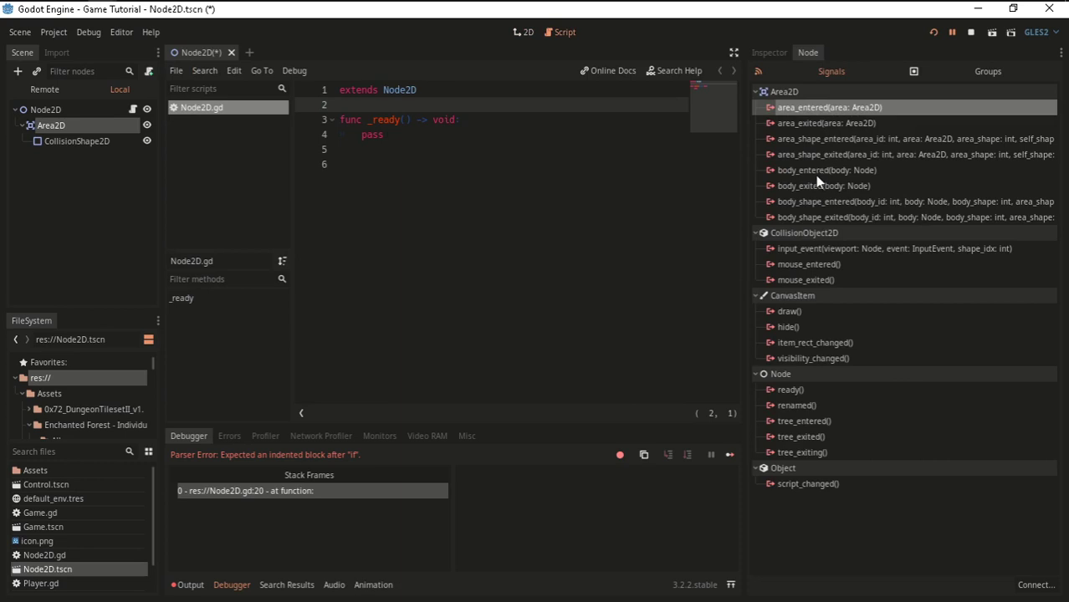
pyautogui.rightClick(816, 108)
pyautogui.click(839, 118)
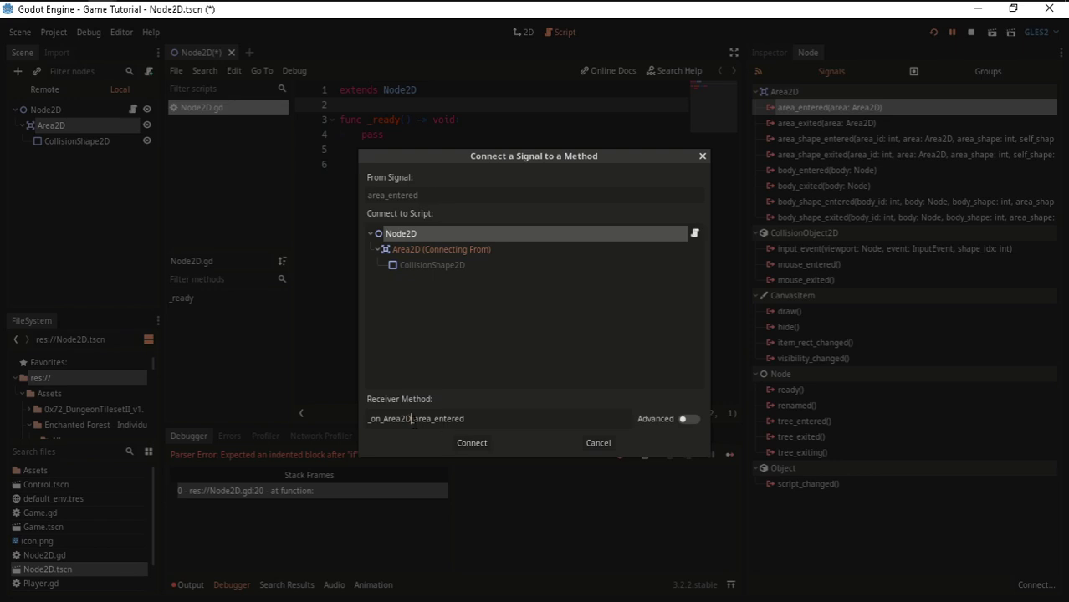
pyautogui.moveTo(410, 420); pyautogui.dragTo(380, 420)
pyautogui.click(473, 441)
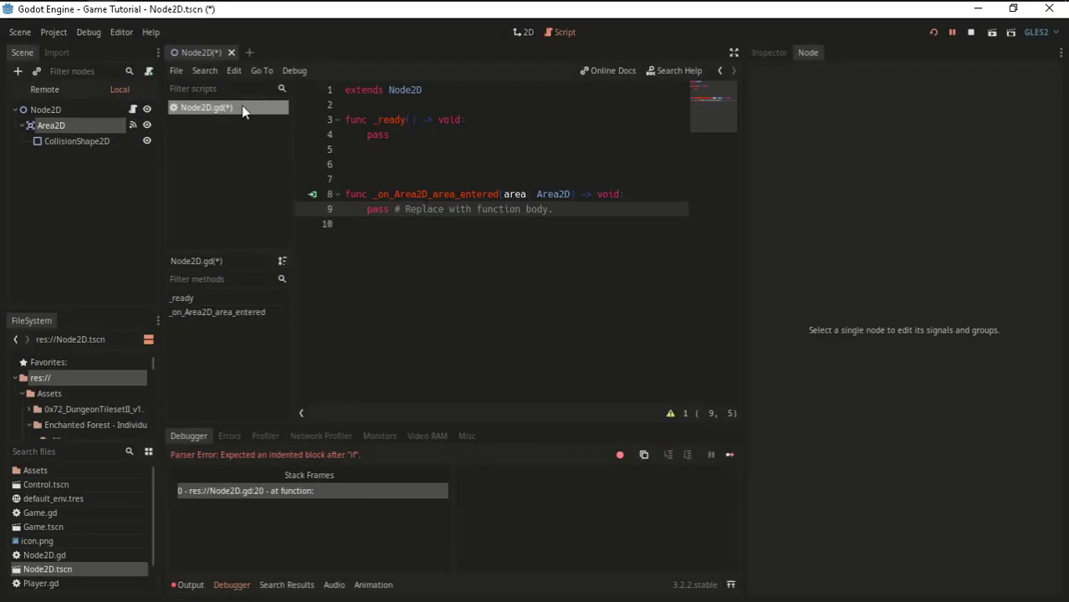
# Select the whole generated _on_Area2D_area_entered function in Node2D.gd.
pyautogui.click(422, 209)
pyautogui.moveTo(503, 194); pyautogui.dragTo(527, 194)
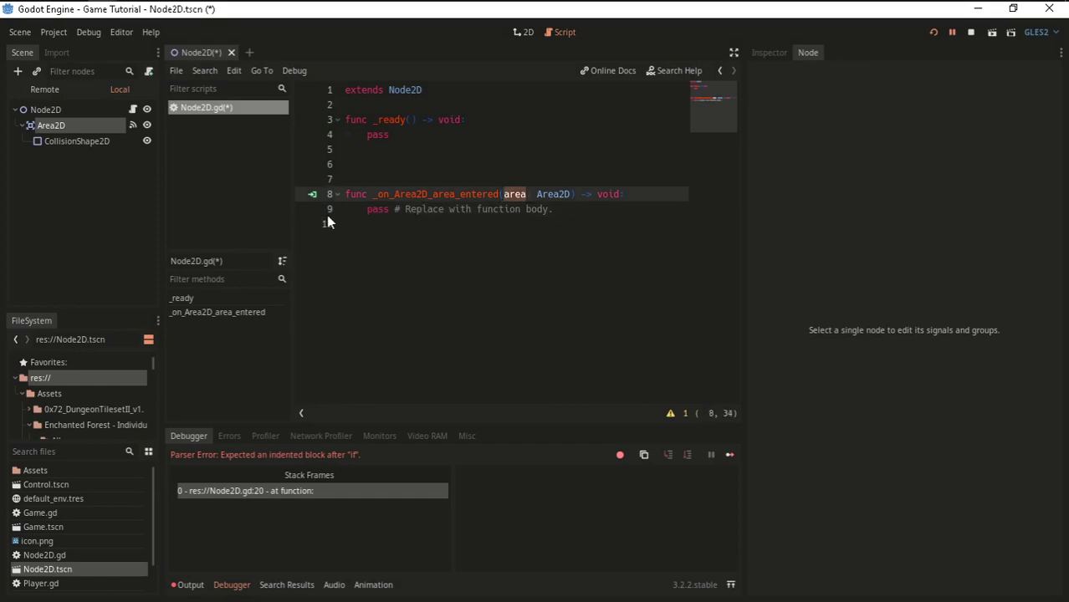
pyautogui.moveTo(367, 209); pyautogui.dragTo(552, 209)
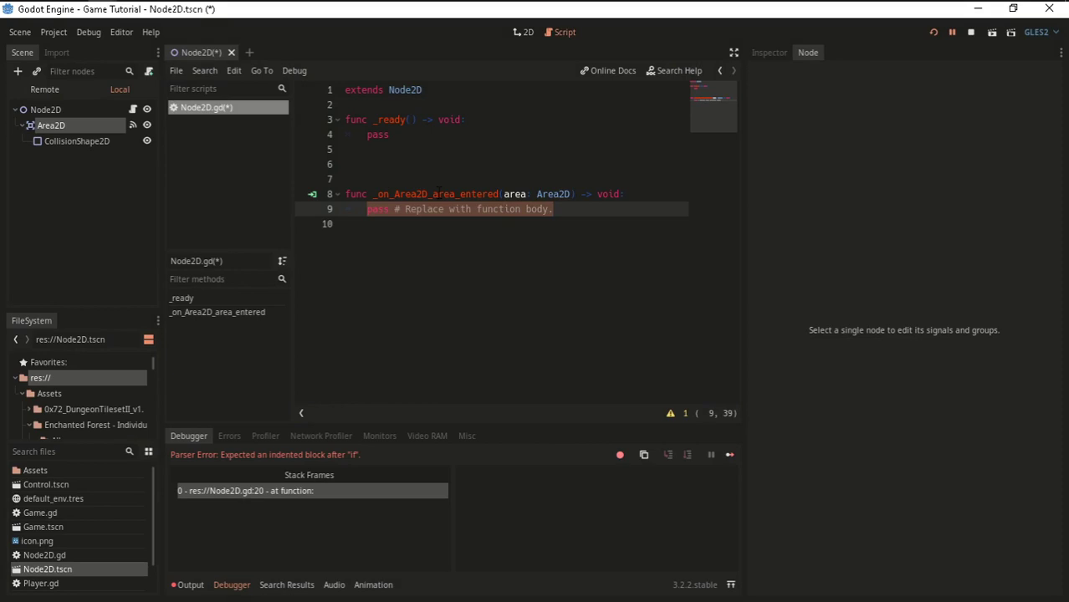
pyautogui.moveTo(568, 207); pyautogui.dragTo(346, 194)
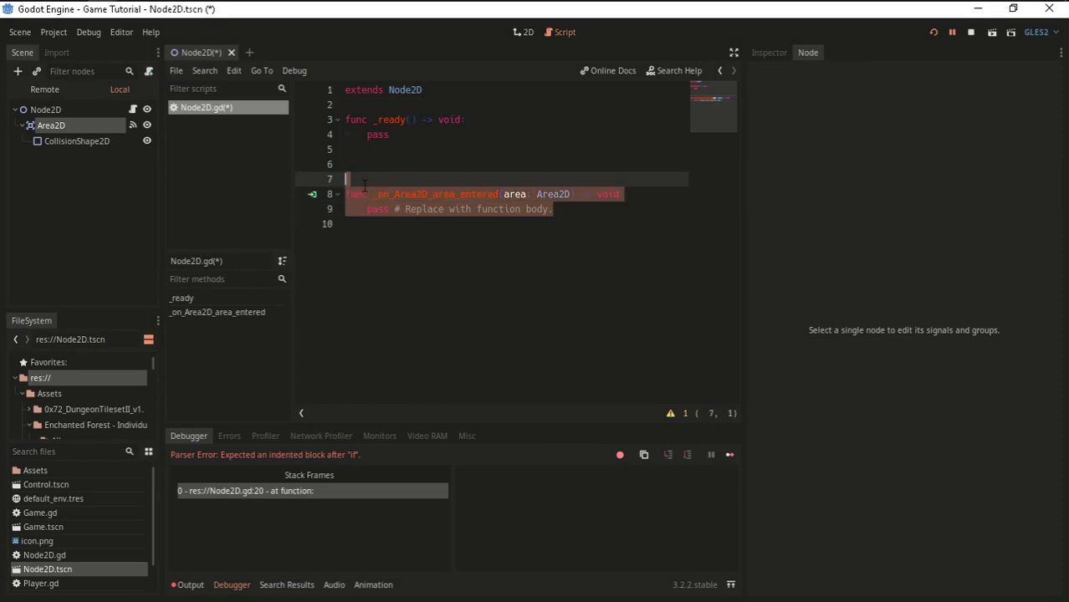
pyautogui.moveTo(580, 224); pyautogui.dragTo(325, 177)
pyautogui.click(524, 32)
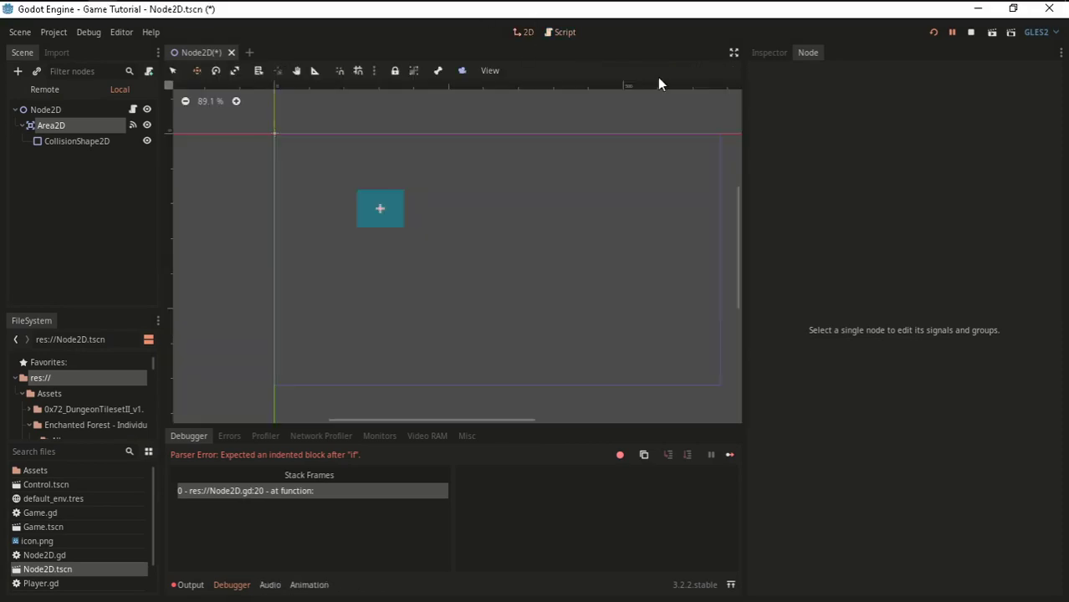
# Delete the selected _on_Area2D_area_entered function, leaving only _ready with pass.
pyautogui.click(95, 127)
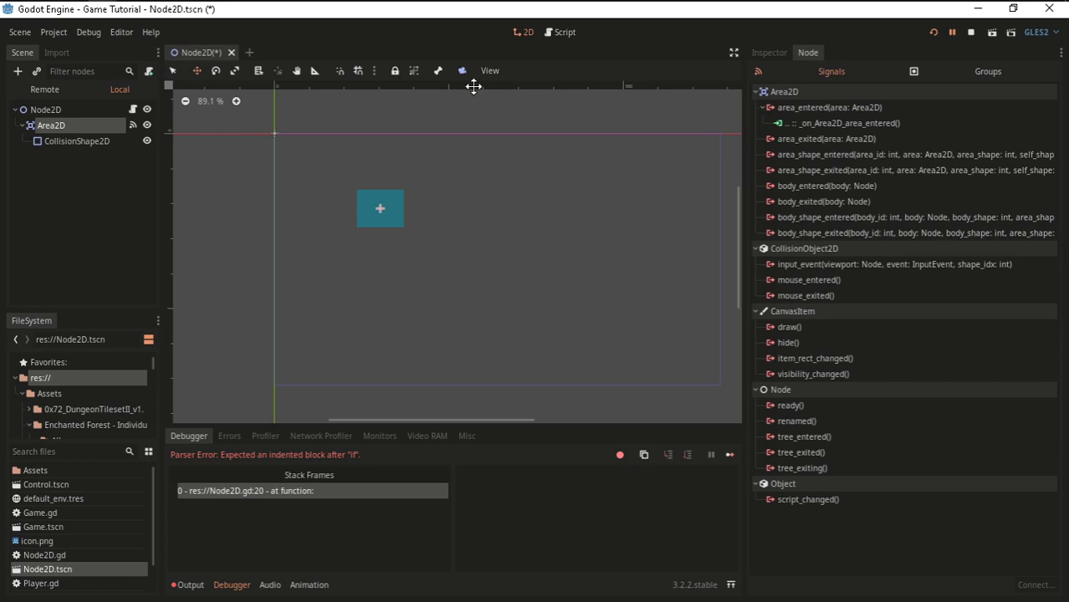
pyautogui.click(554, 32)
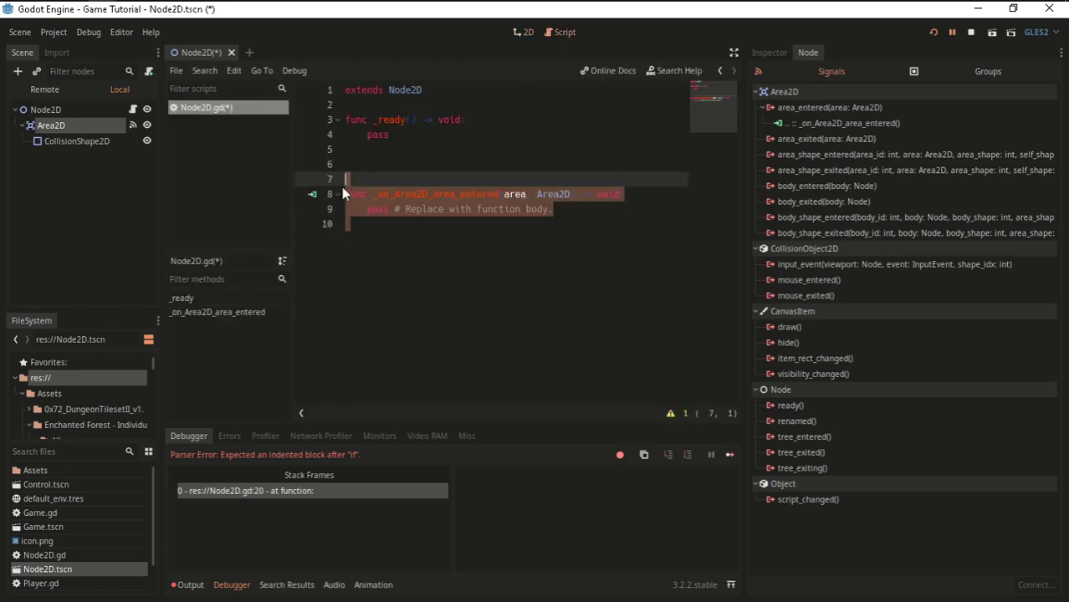
pyautogui.press('Delete')
pyautogui.doubleClick(810, 280)
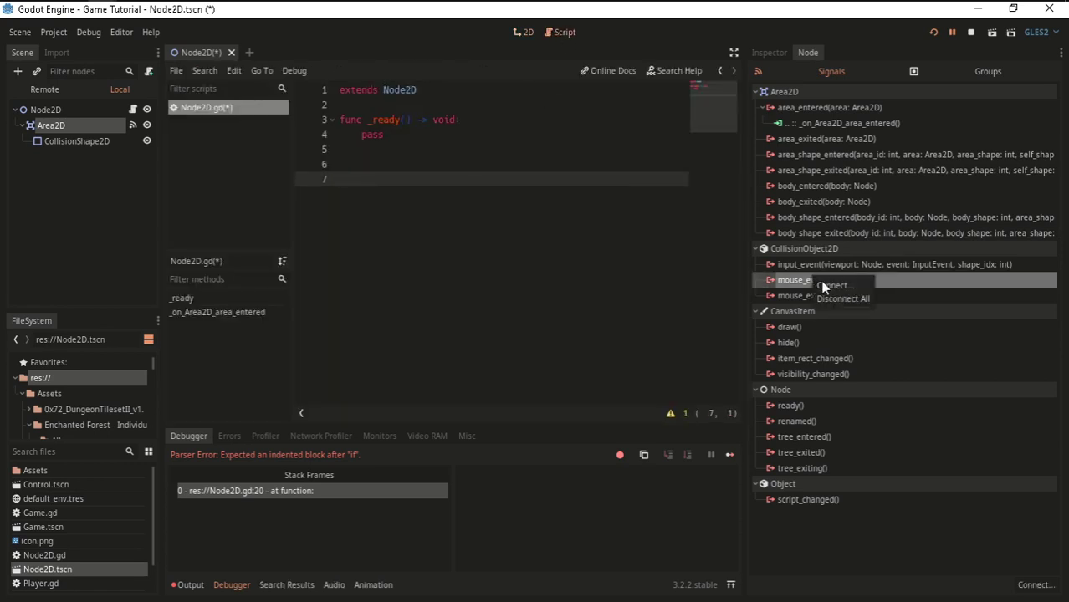
pyautogui.click(467, 446)
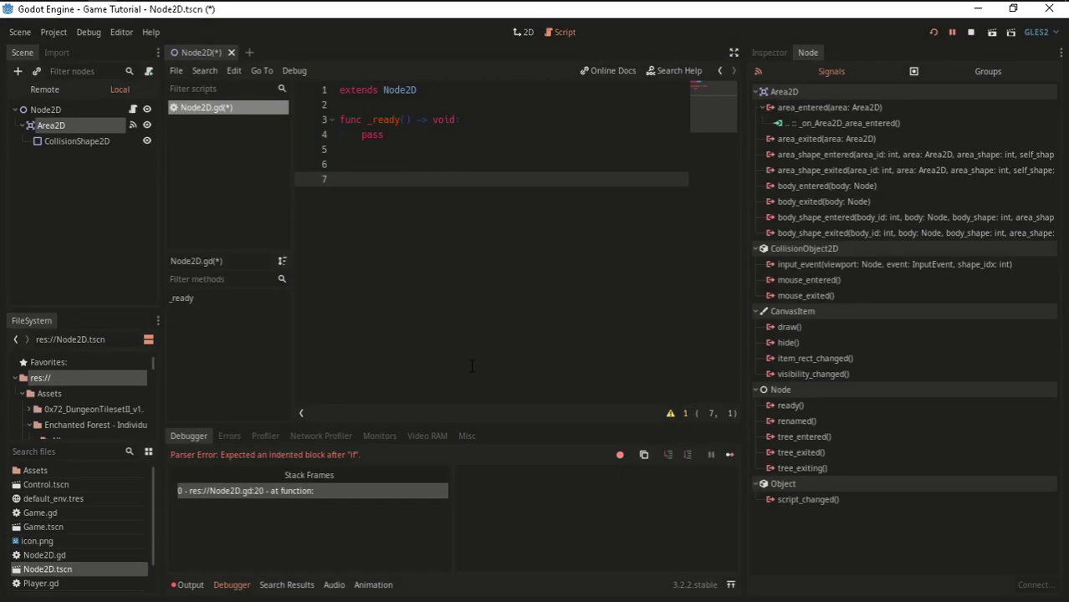
# Connect the Area2D's mouse_entered signal to Node2D and disconnect area_entered.
pyautogui.click(824, 282)
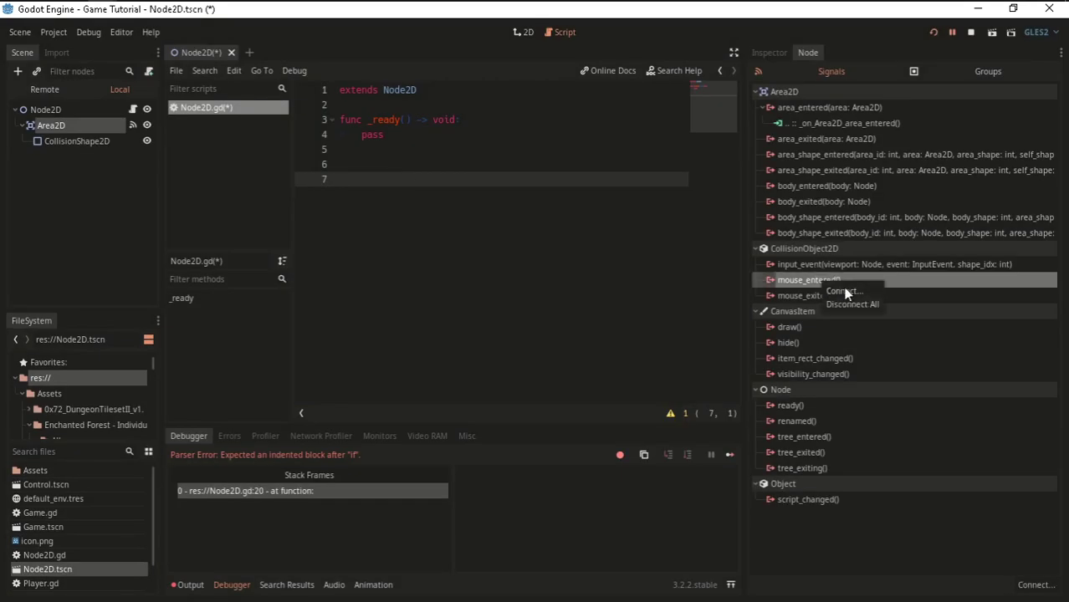
pyautogui.doubleClick(841, 283)
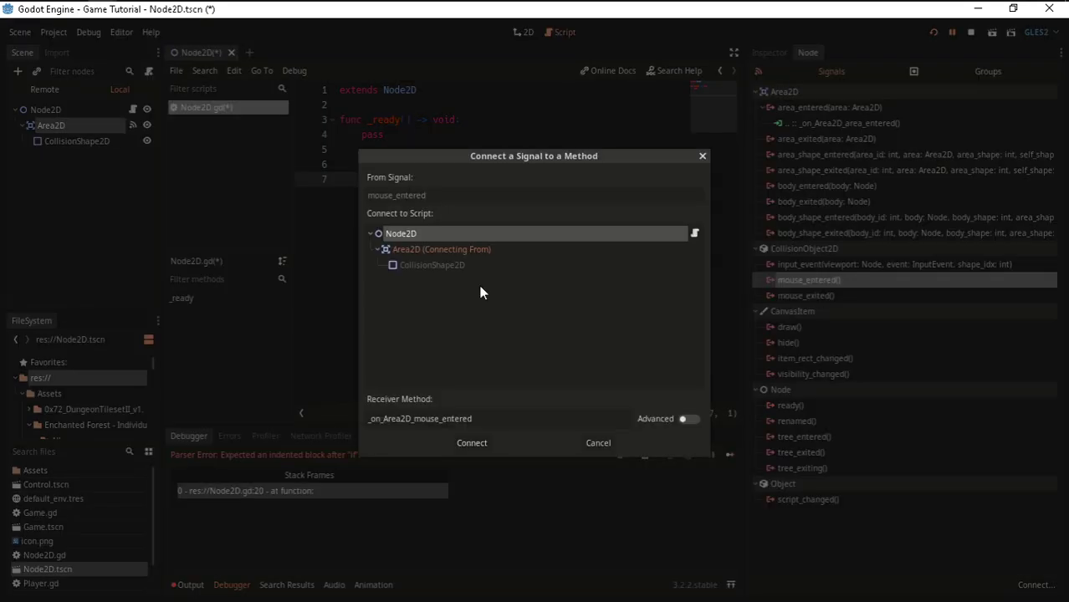
pyautogui.click(471, 443)
pyautogui.click(66, 122)
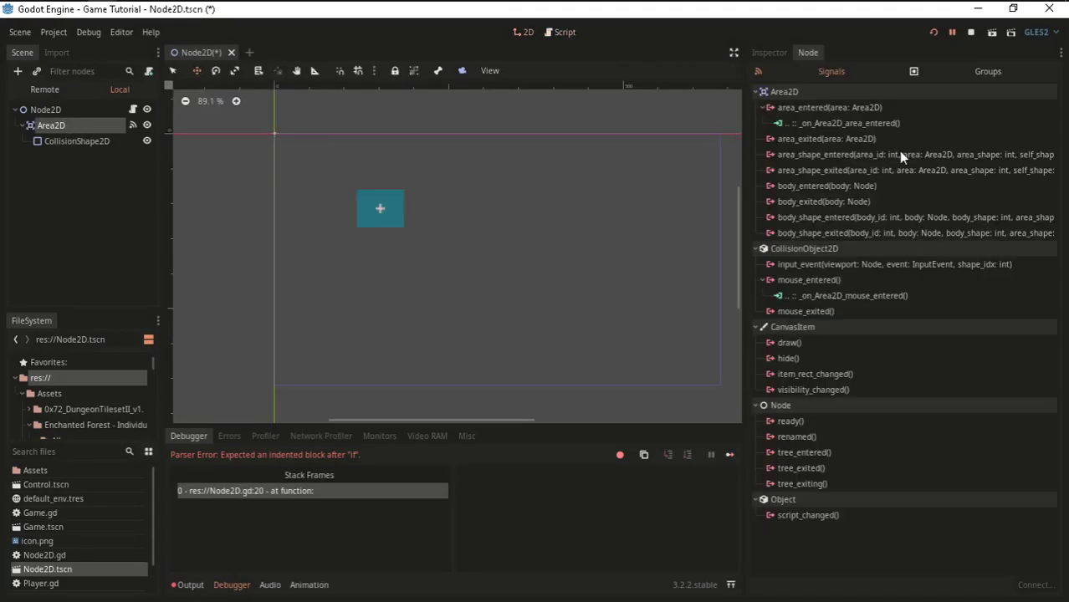
pyautogui.rightClick(839, 125)
pyautogui.click(864, 160)
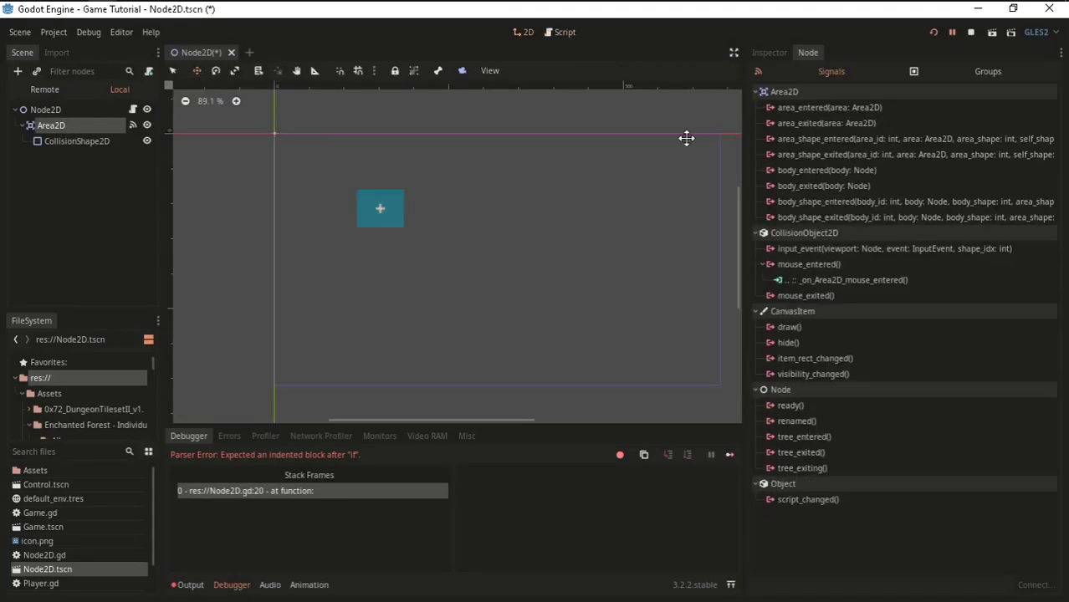
# Make the mouse_entered handler print 'mouse entered' and save the script.
pyautogui.click(558, 34)
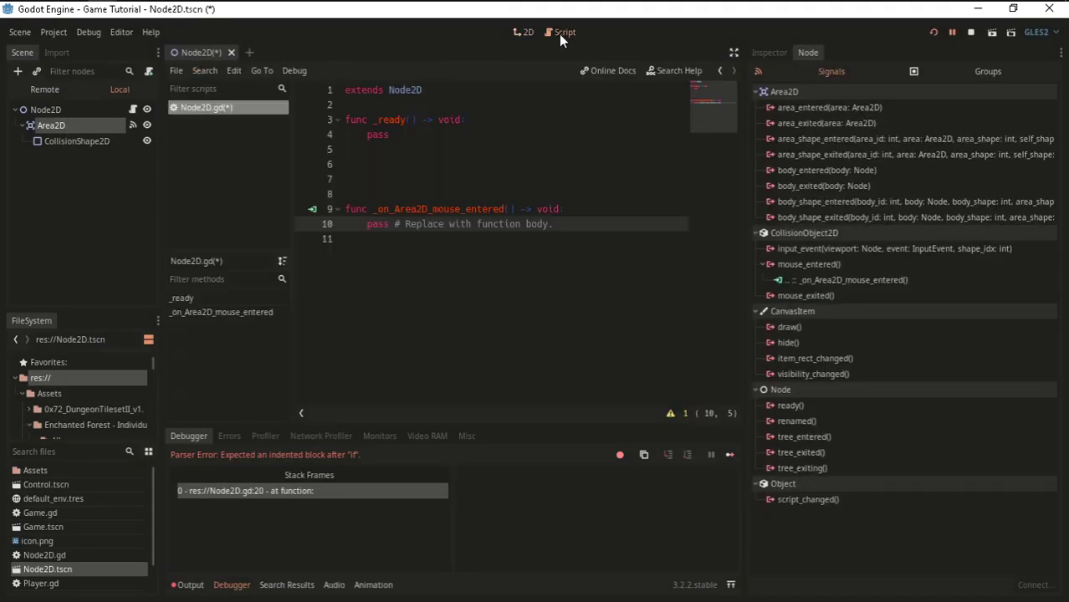
pyautogui.click(390, 175)
pyautogui.moveTo(558, 223); pyautogui.dragTo(366, 224)
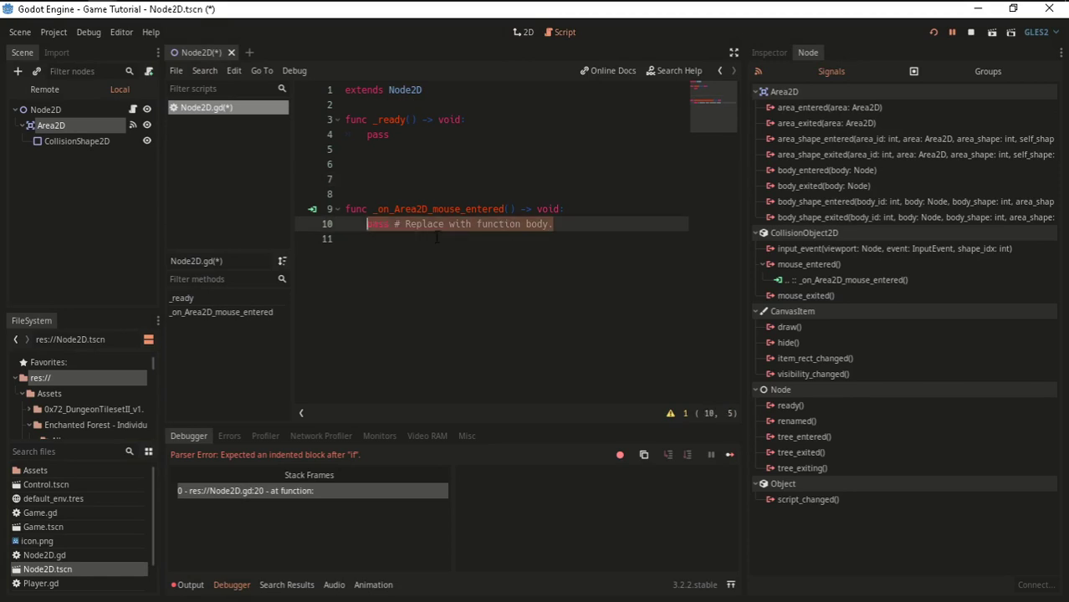
pyautogui.write("print('")
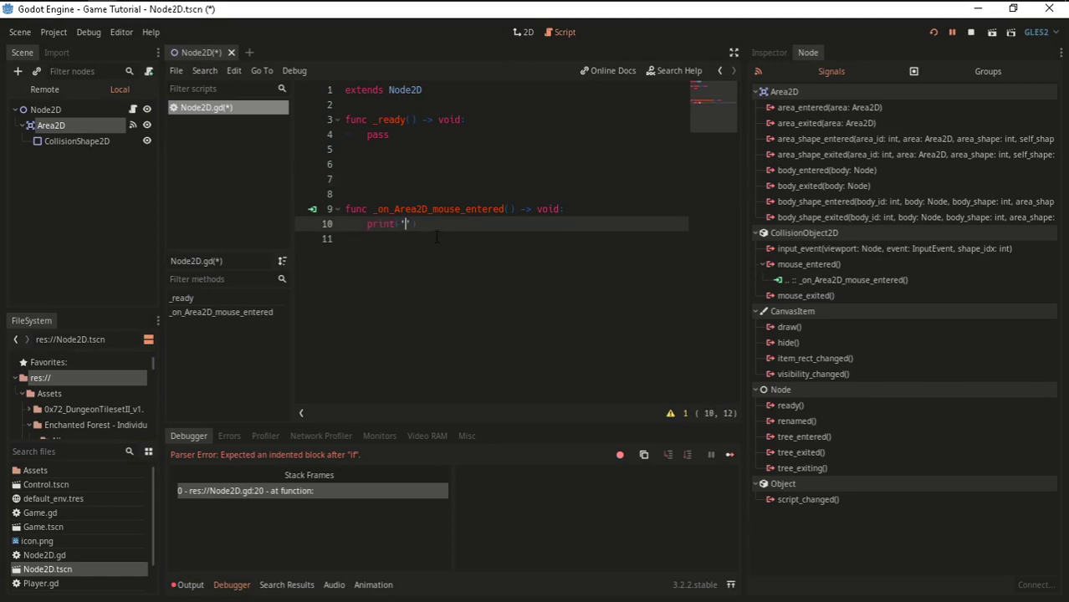
pyautogui.write('mouse en')
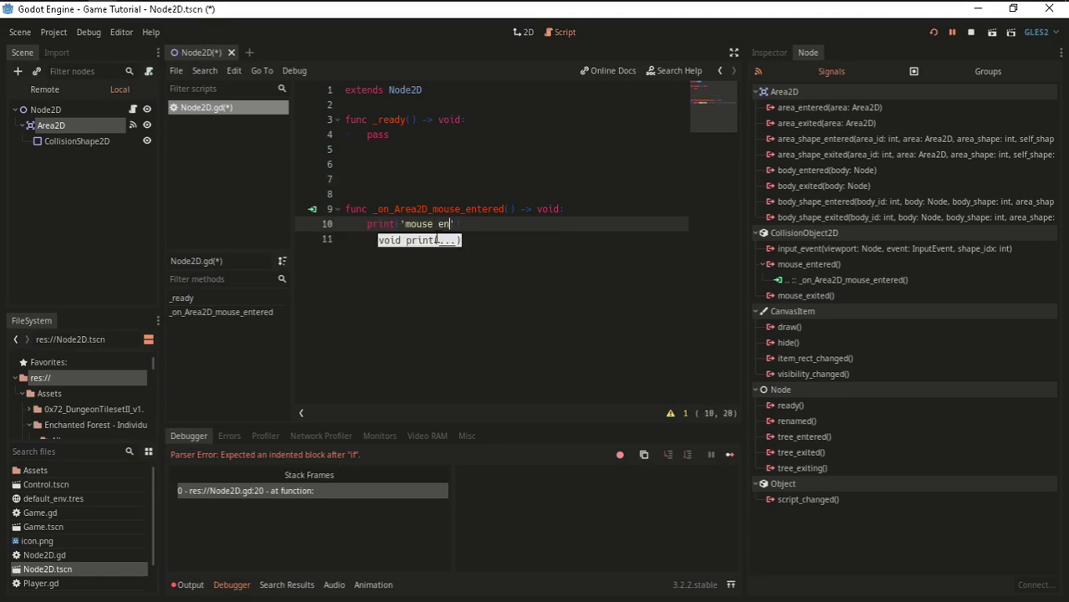
pyautogui.write('tered')
pyautogui.hotkey('ctrl', 's')
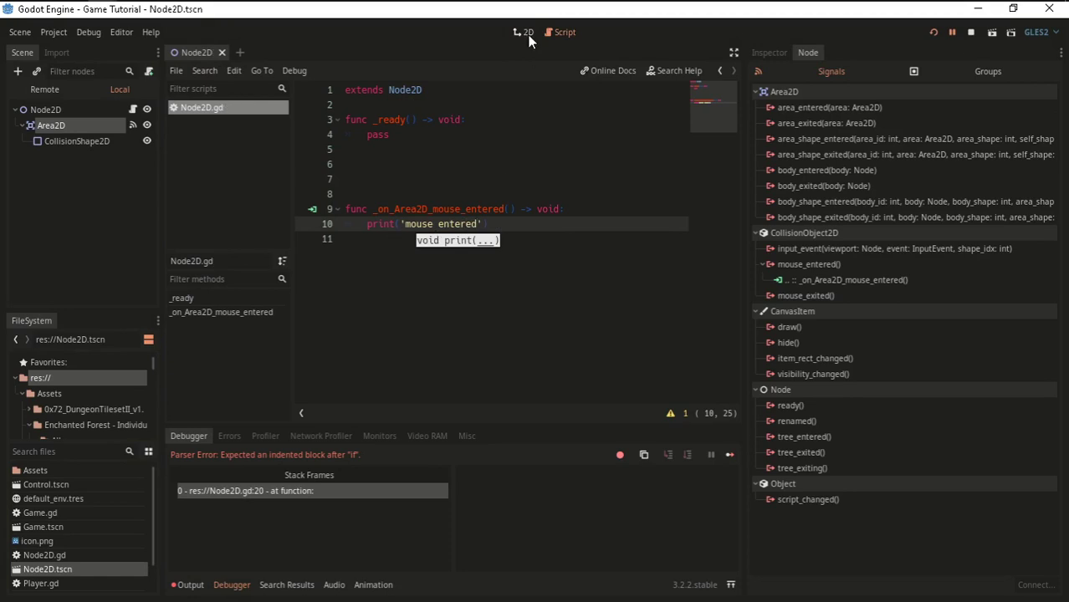
pyautogui.click(525, 34)
# Run the game, hover the teal box to log repeated 'mouse entered' lines, then close the debug window.
pyautogui.click(934, 32)
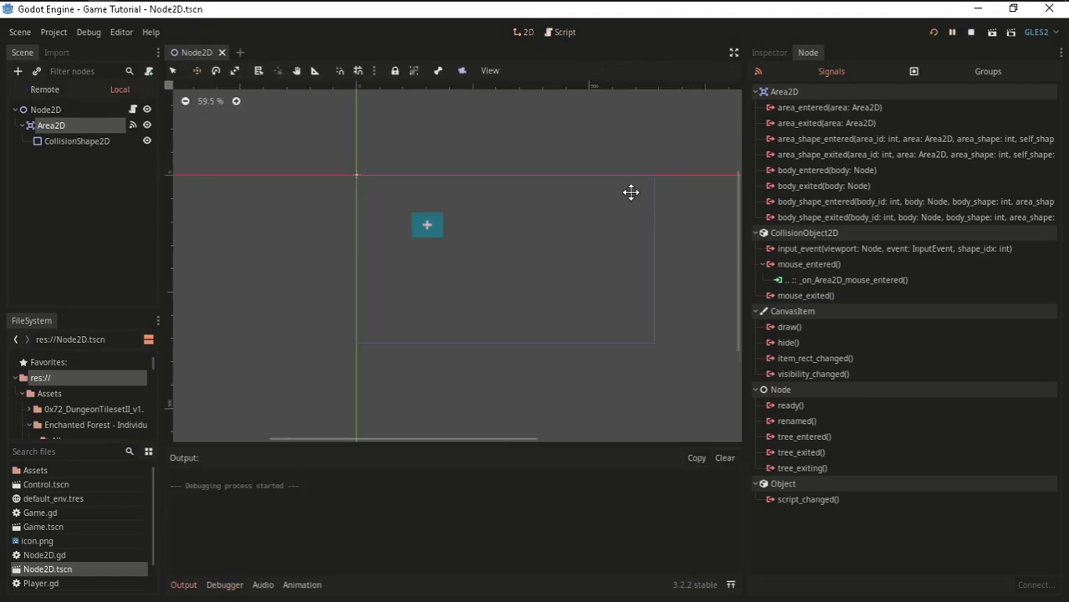
pyautogui.moveTo(457, 182); pyautogui.dragTo(612, 184)
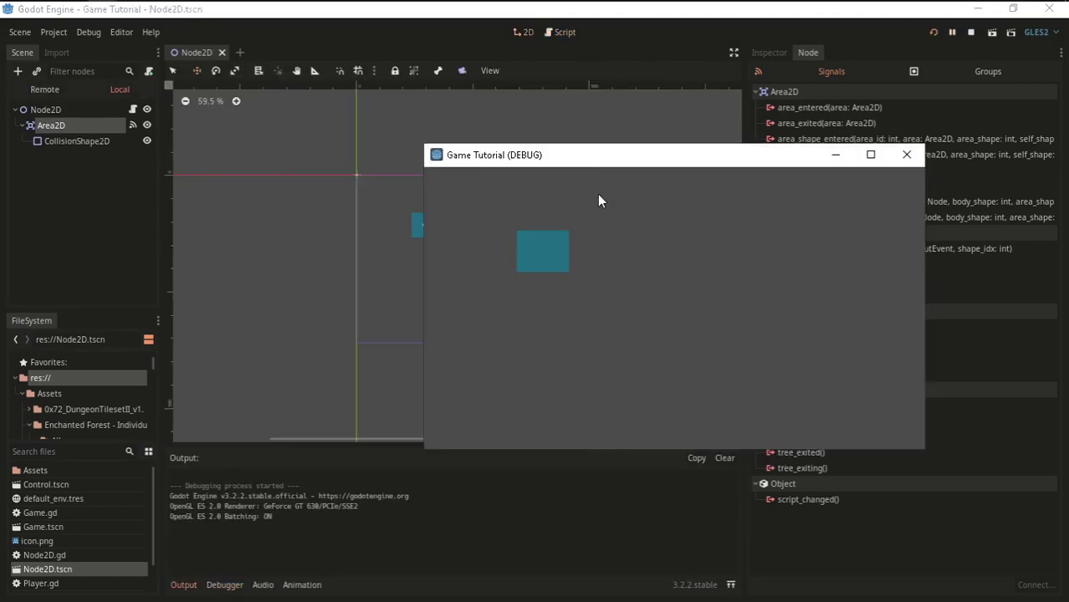
pyautogui.click(90, 37)
pyautogui.click(89, 31)
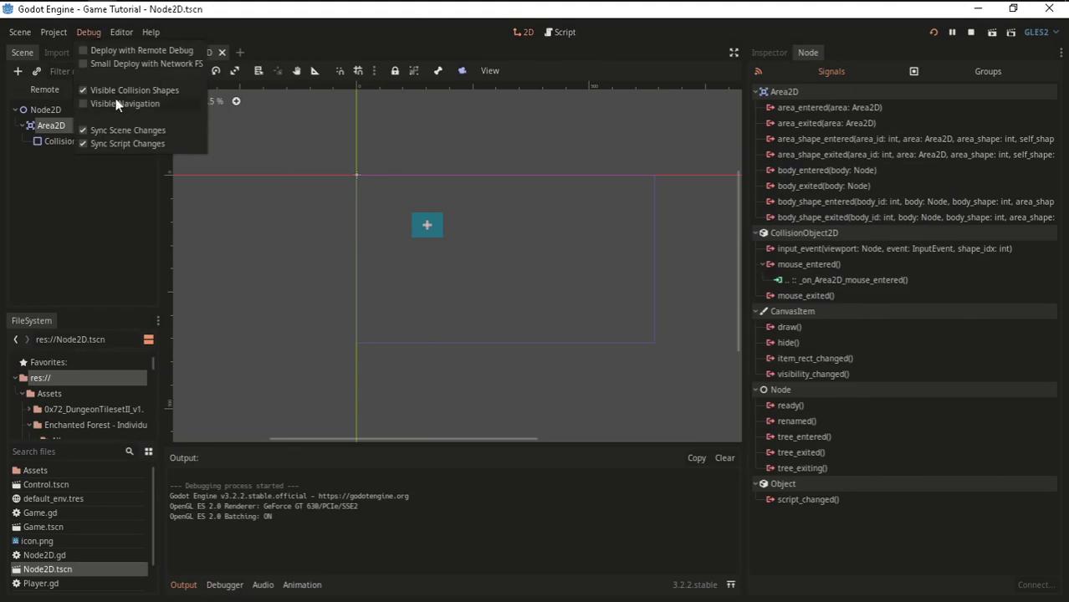
pyautogui.click(935, 34)
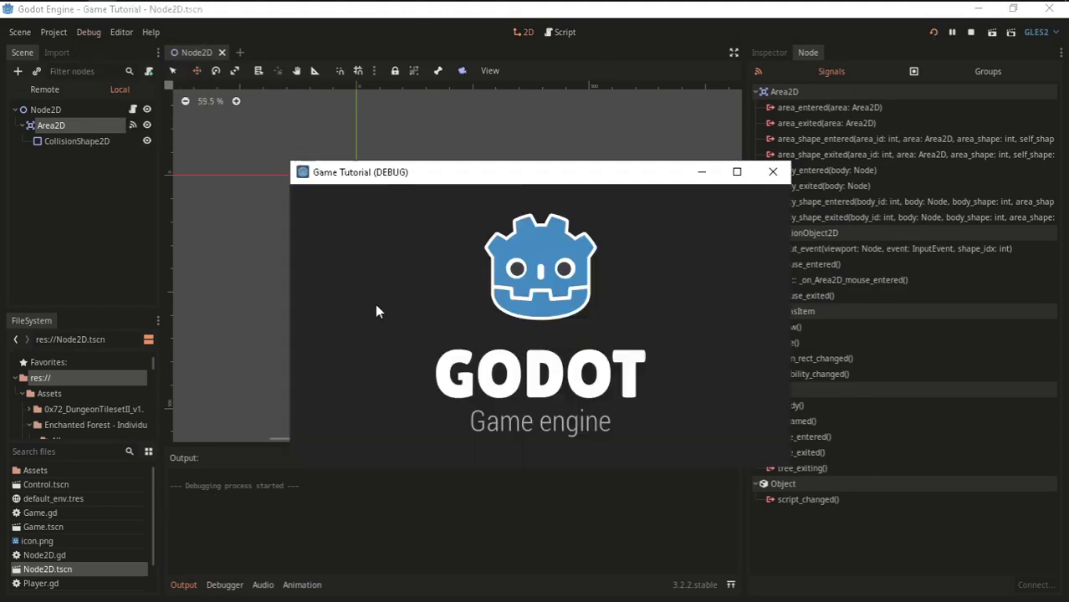
pyautogui.moveTo(523, 176); pyautogui.dragTo(685, 161)
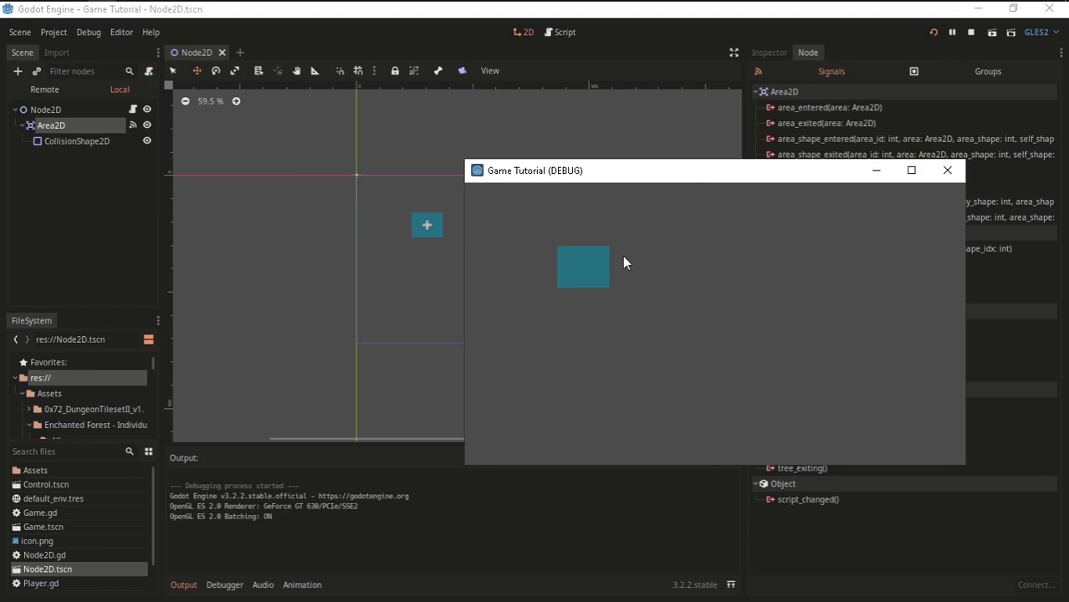
pyautogui.moveTo(558, 263)
pyautogui.moveTo(532, 299)
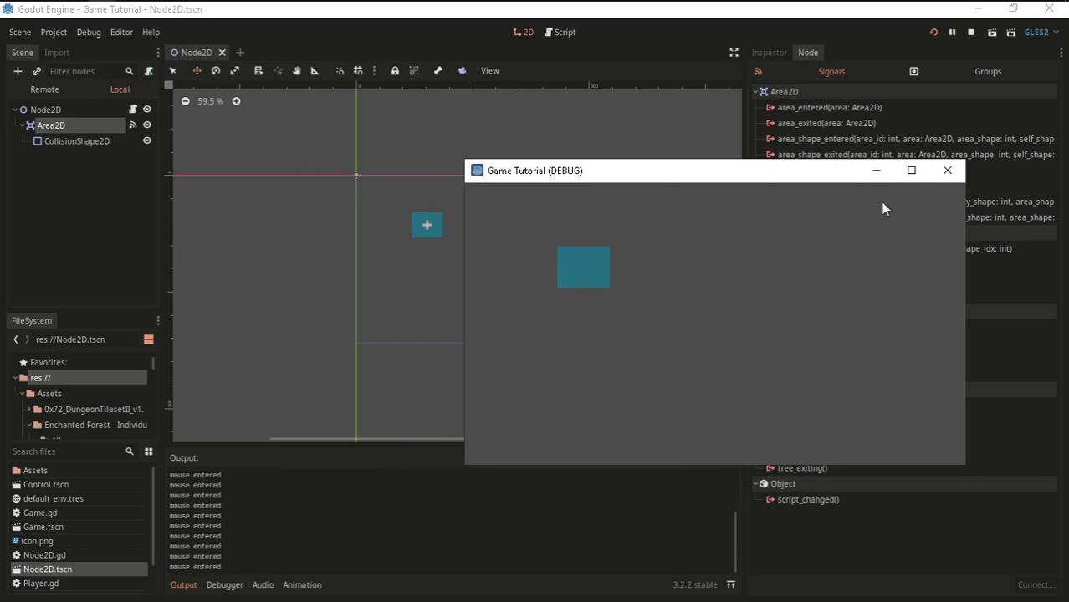
pyautogui.click(947, 170)
# Connect Area2D's mouse_exited signal to the Node2D script.
pyautogui.click(811, 293)
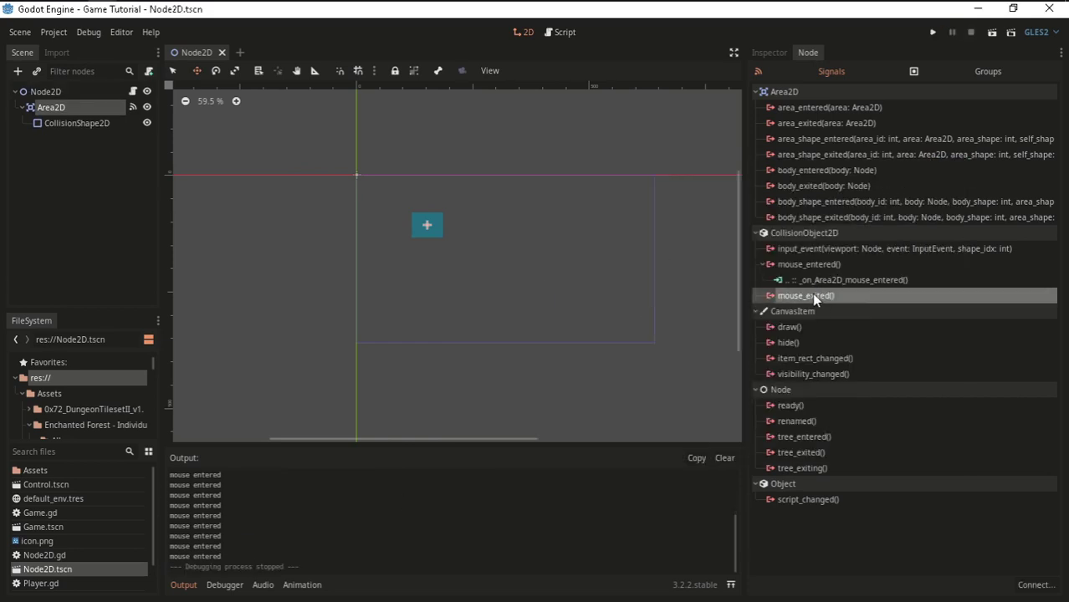
pyautogui.doubleClick(835, 301)
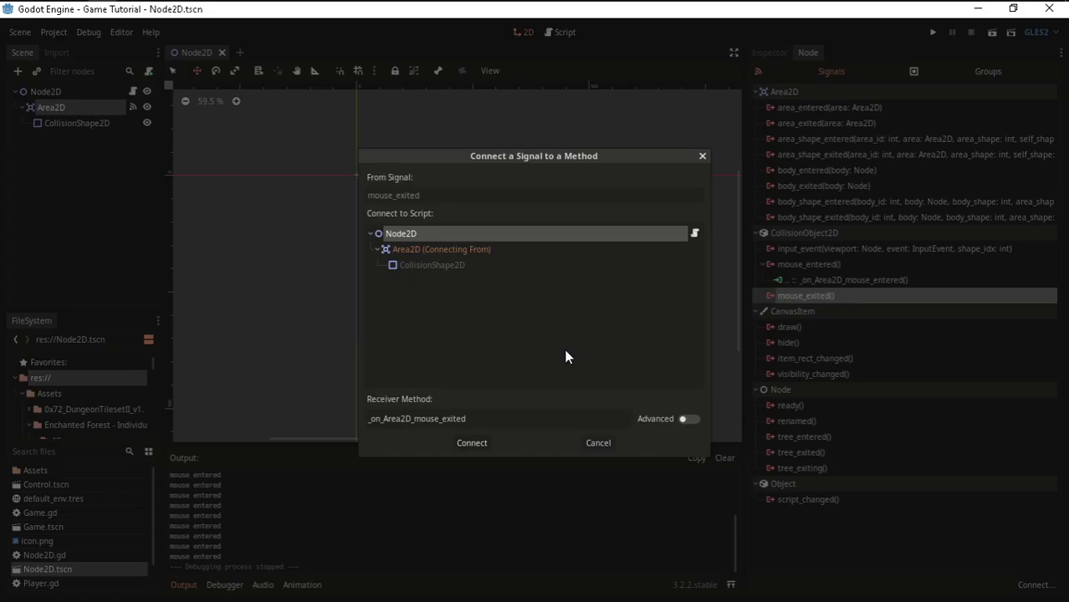
pyautogui.click(468, 443)
# Replace pass in _on_Area2D_mouse_exited with print('mouse exited') and save.
pyautogui.doubleClick(377, 284)
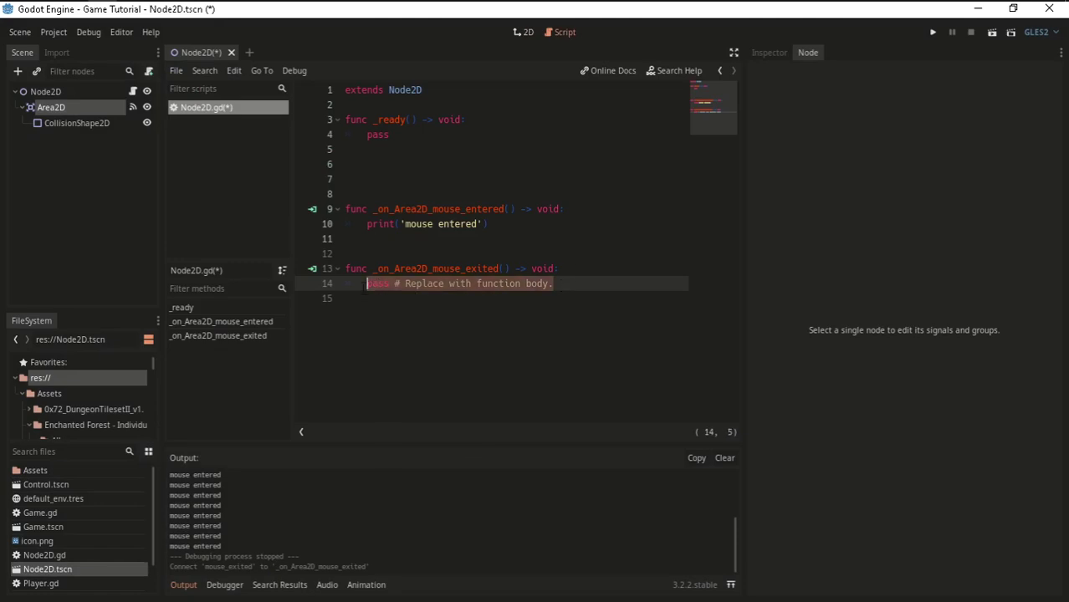
pyautogui.write("print('")
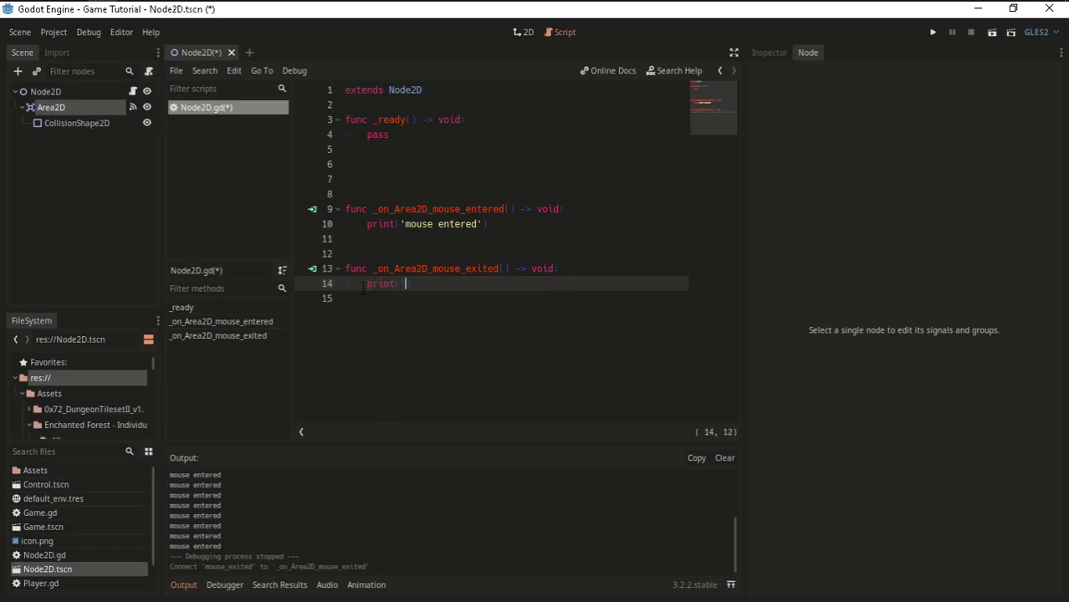
pyautogui.press('BackSpace')
pyautogui.write("'mous")
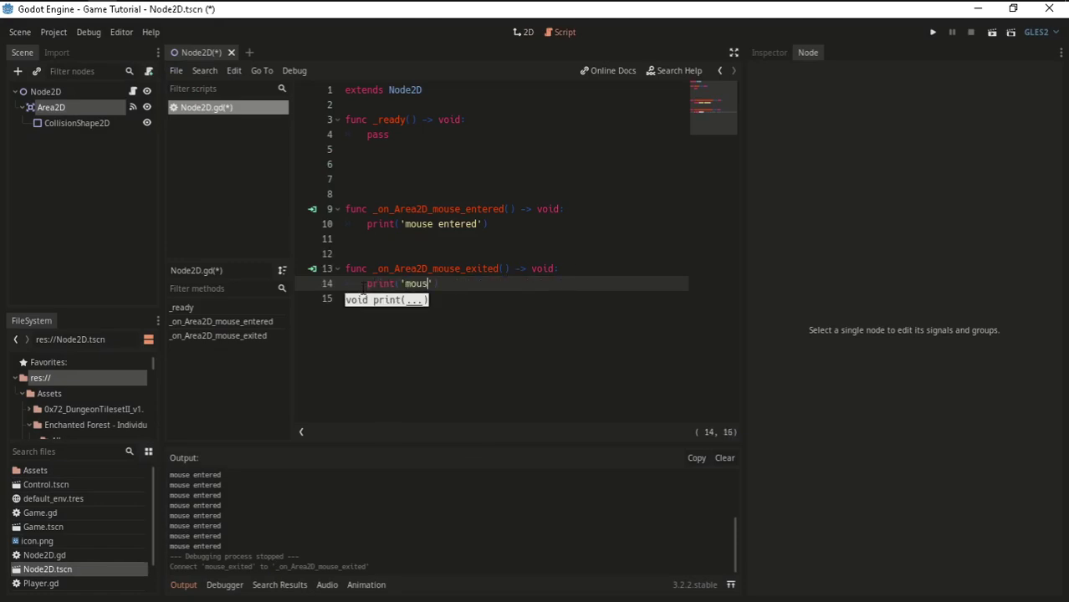
pyautogui.write('e exited')
pyautogui.hotkey('ctrl', 's')
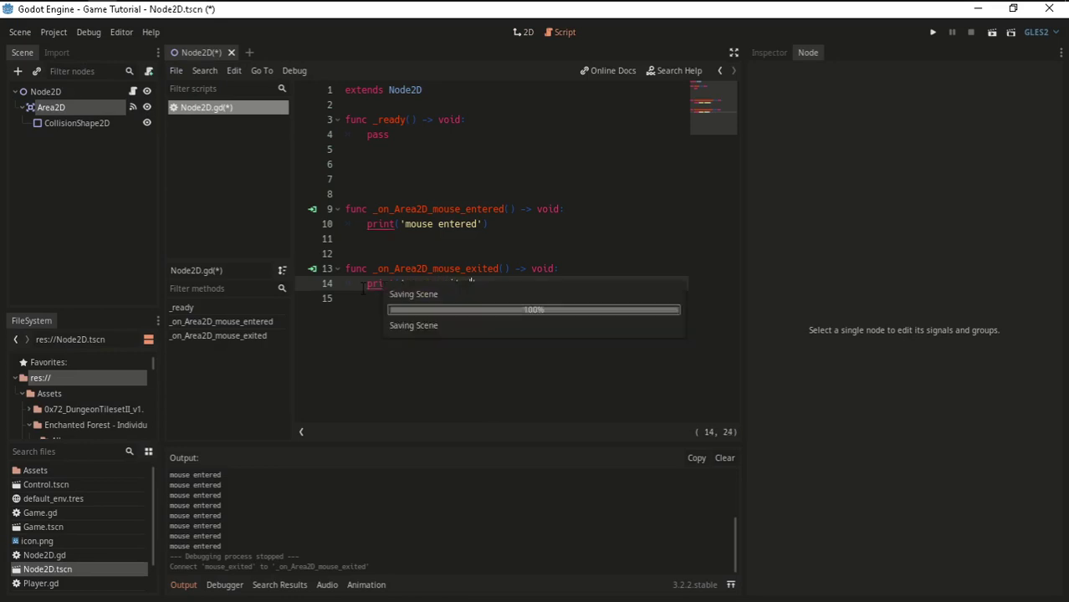
# Run the game and hover in and out of the blue square to log entered/exited messages, then stop it.
pyautogui.click(929, 34)
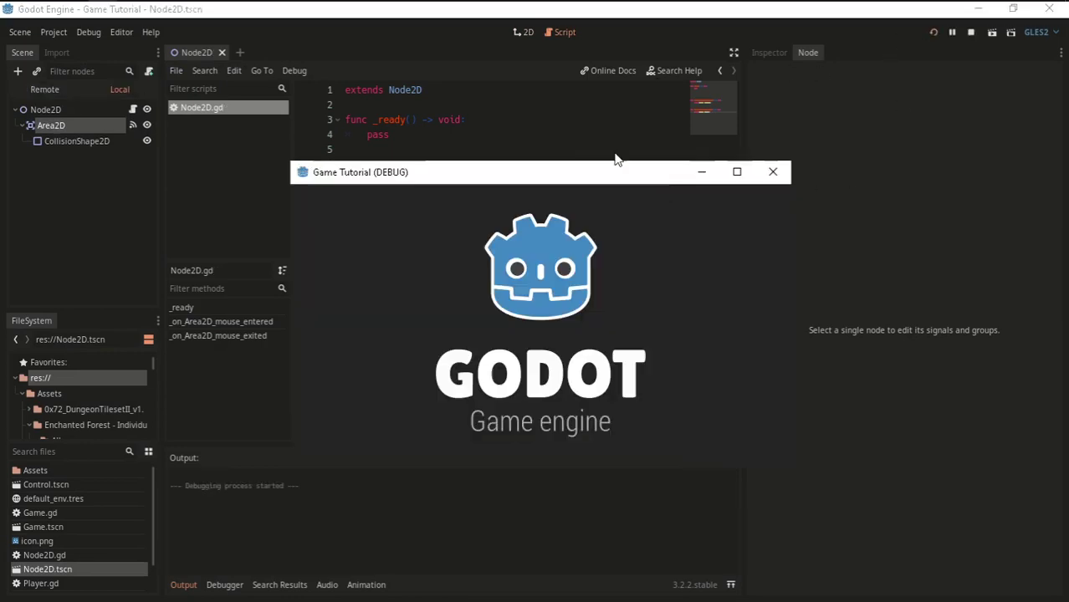
pyautogui.moveTo(549, 260)
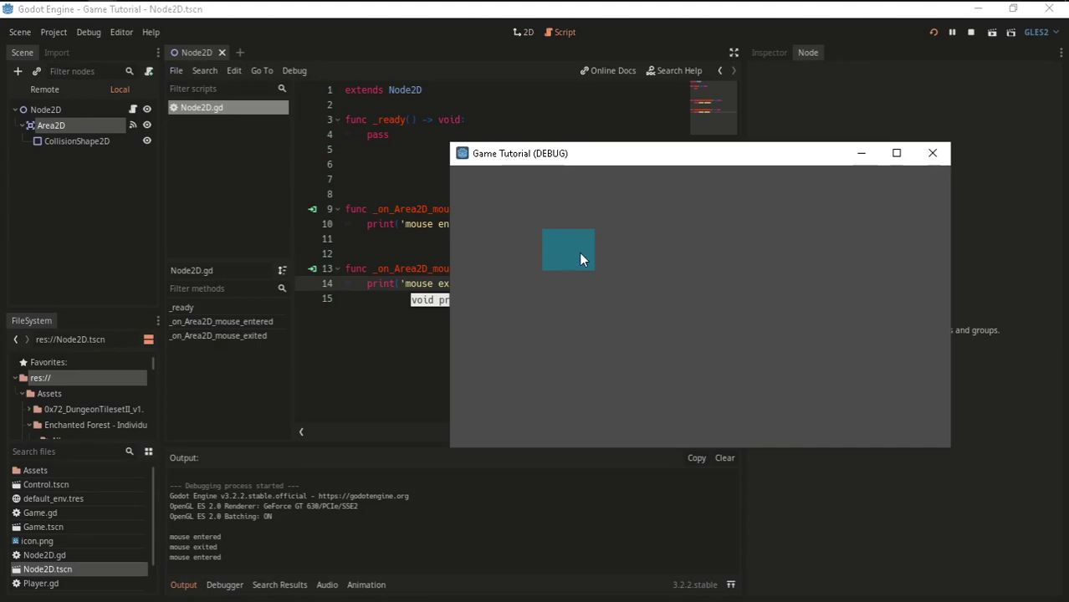
pyautogui.moveTo(743, 256)
pyautogui.moveTo(580, 253)
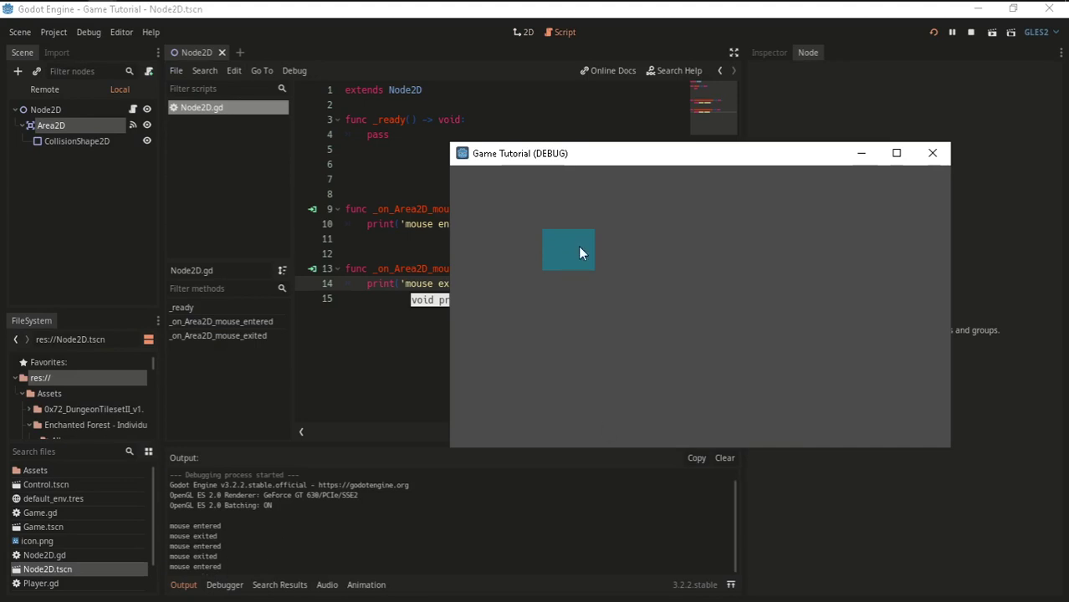
pyautogui.moveTo(686, 255)
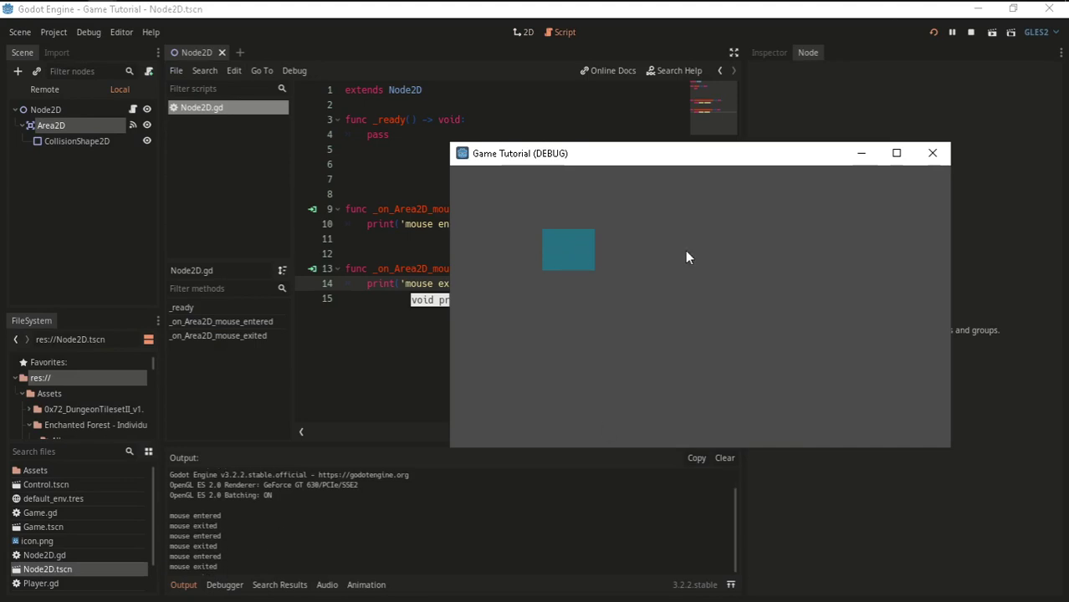
pyautogui.click(932, 155)
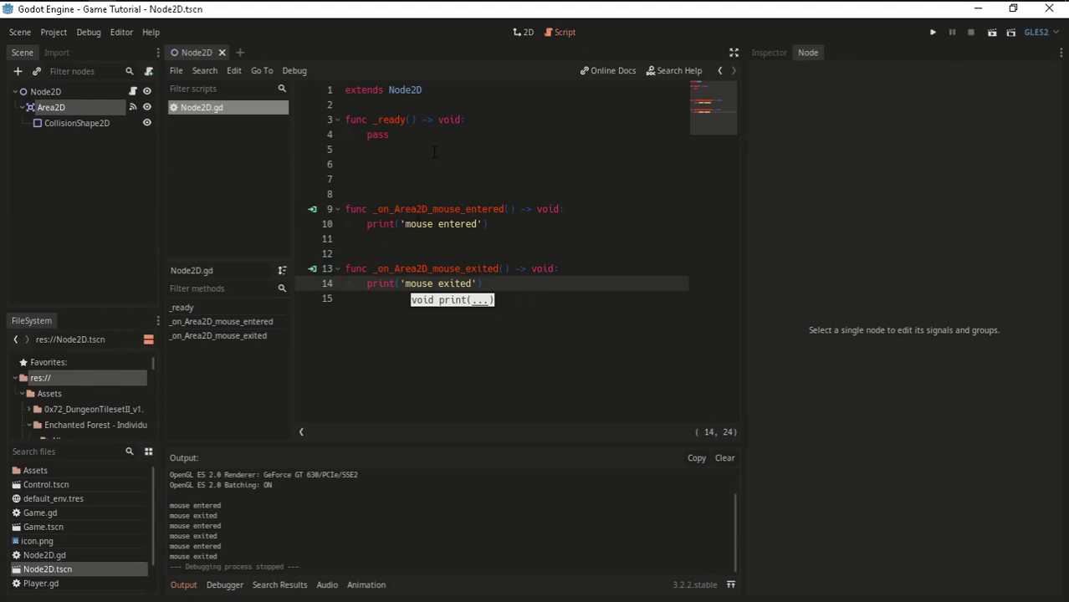
# Insert two blank lines below extends Node2D.
pyautogui.click(403, 109)
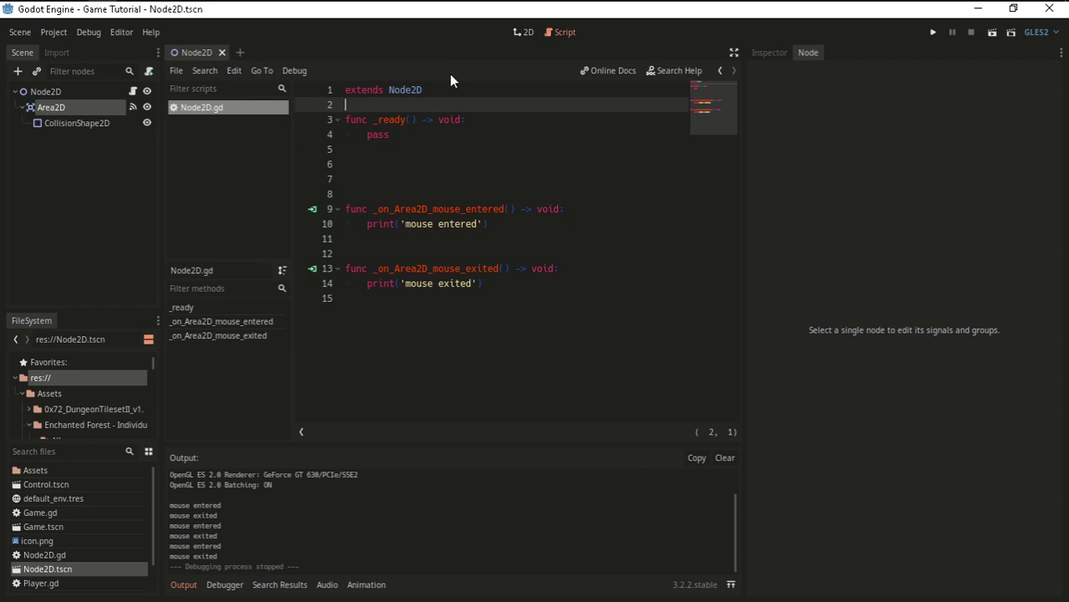
pyautogui.press('Return')
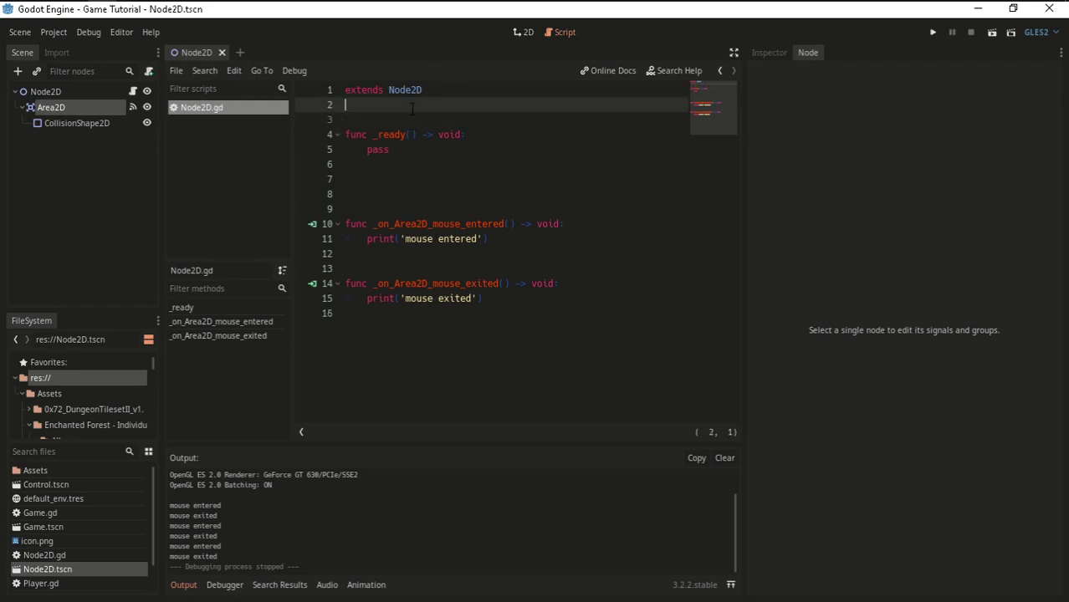
pyautogui.press('Return')
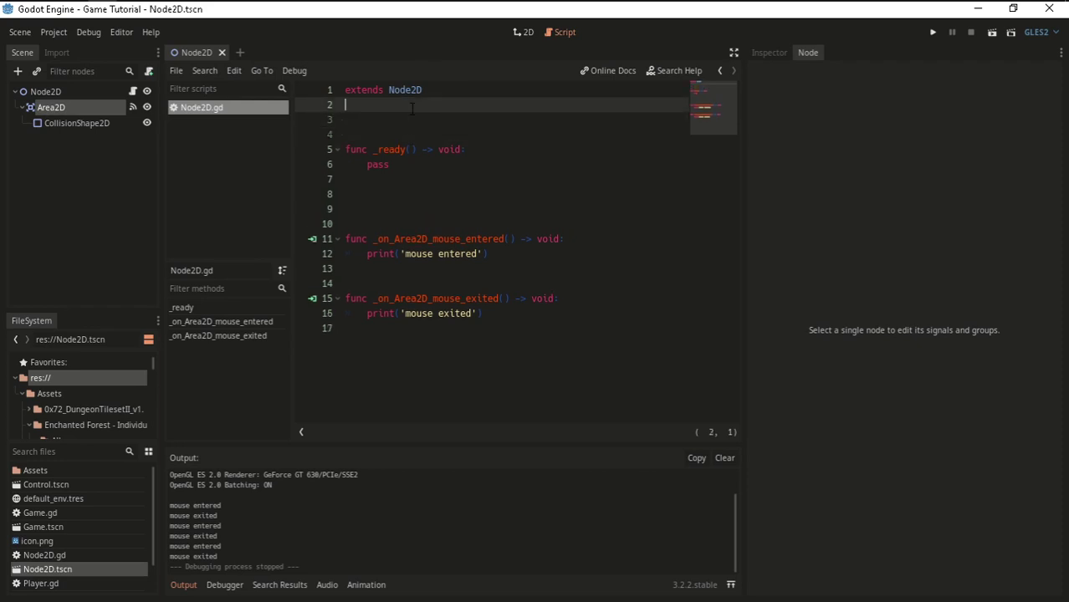
# Declare signal my_signal on line 3 and save the script.
pyautogui.write('si')
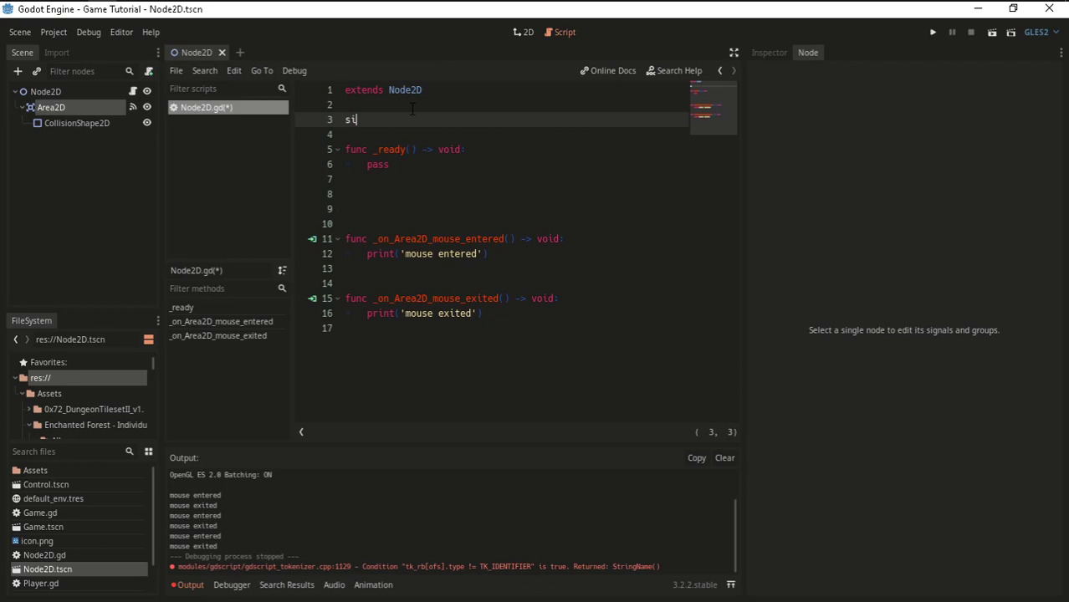
pyautogui.write('f')
pyautogui.press('BackSpace')
pyautogui.write('gnal ')
pyautogui.write('my')
pyautogui.write('_signm')
pyautogui.press('BackSpace')
pyautogui.write('a')
pyautogui.write('l')
pyautogui.hotkey('ctrl', 's')
# Confirm my_signal() appears in Node2D's Signals list, then return to the script.
pyautogui.click(42, 107)
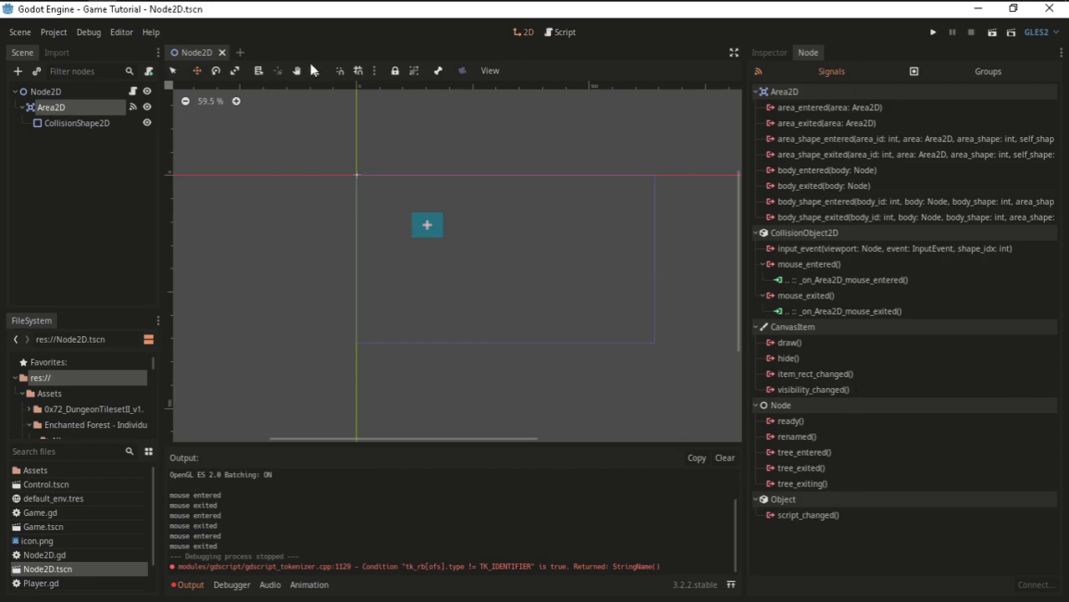
pyautogui.click(556, 33)
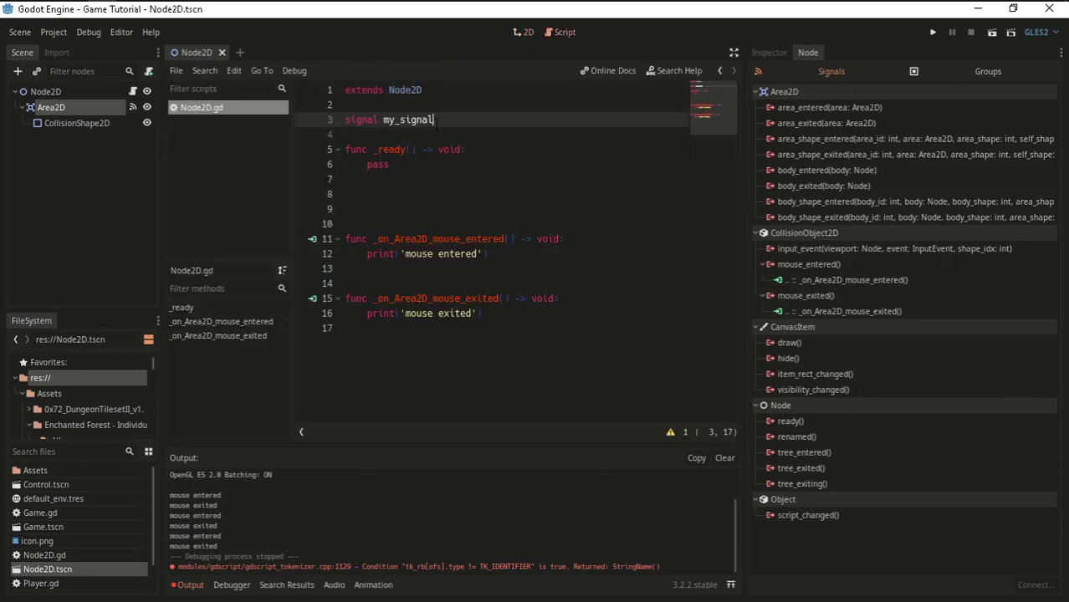
pyautogui.click(63, 93)
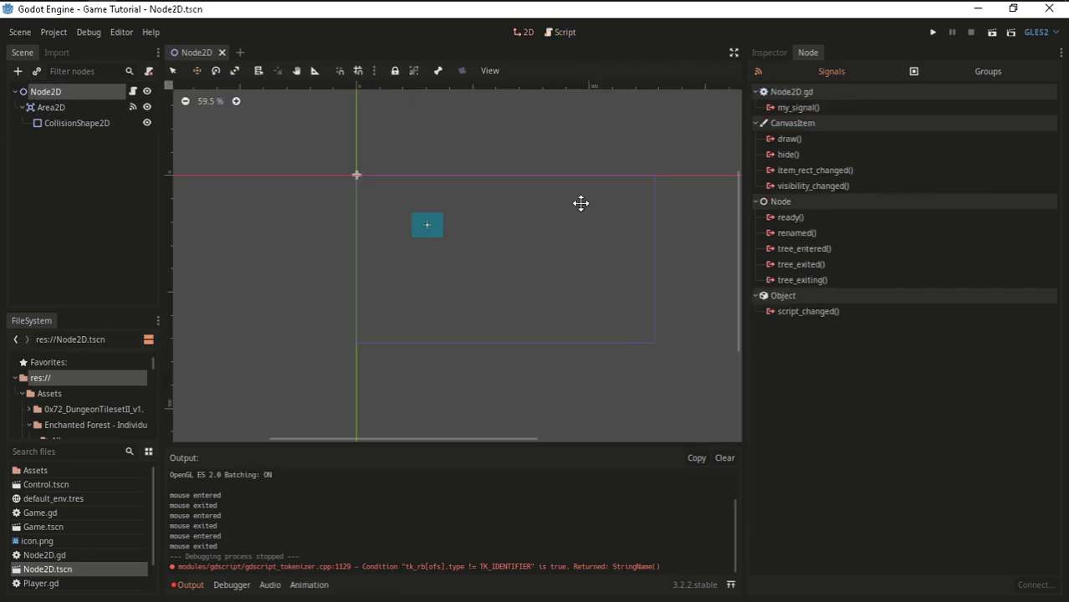
pyautogui.click(777, 109)
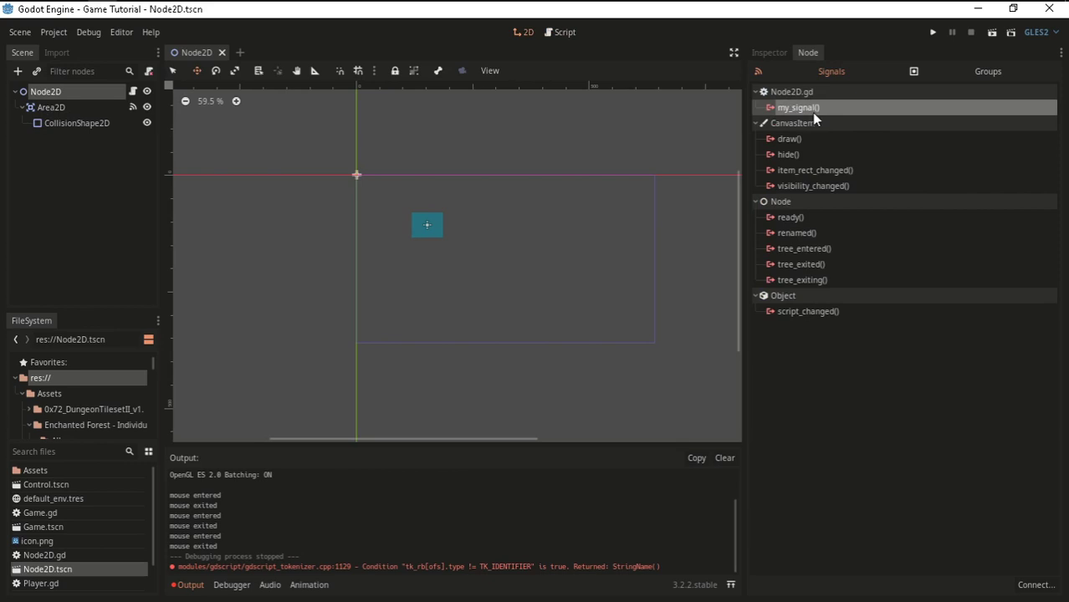
pyautogui.click(563, 32)
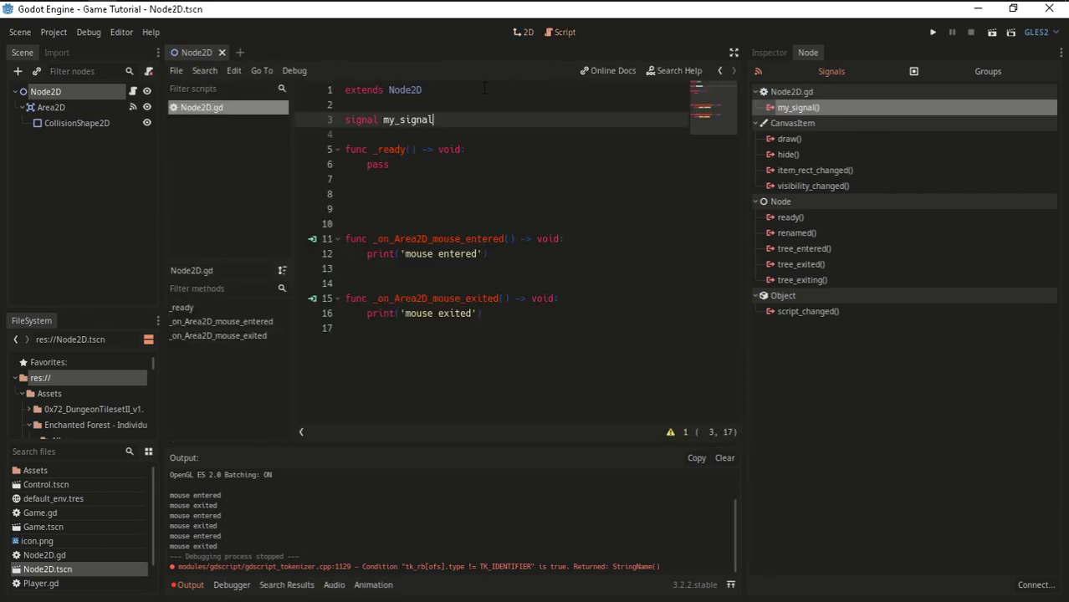
pyautogui.click(446, 129)
# Declare var health = 50 below the signal and save.
pyautogui.press('Return')
pyautogui.press('Return')
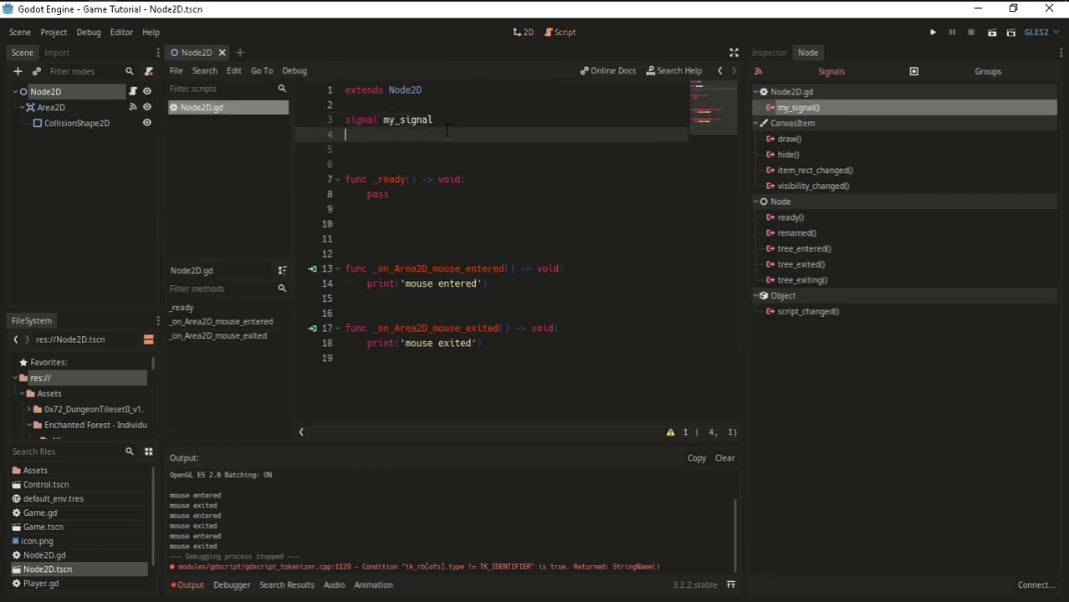
pyautogui.press('Return')
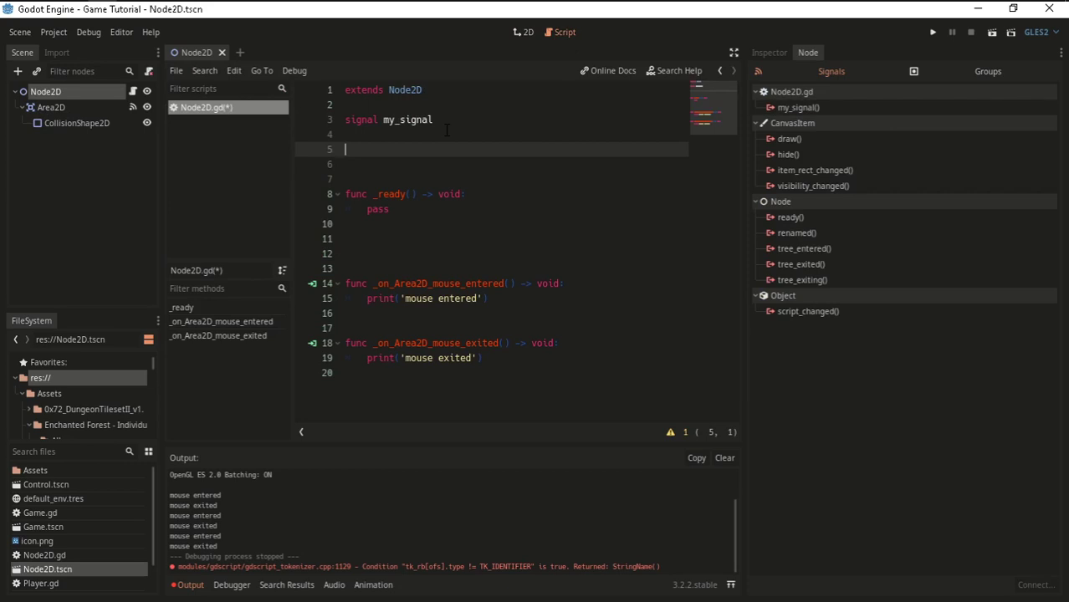
pyautogui.write('var ')
pyautogui.write('m')
pyautogui.press('BackSpace')
pyautogui.write('h')
pyautogui.write('p')
pyautogui.press('BackSpace')
pyautogui.press('BackSpace')
pyautogui.write('heal')
pyautogui.write('th ')
pyautogui.write('=')
pyautogui.write('10')
pyautogui.press('BackSpace')
pyautogui.press('BackSpace')
pyautogui.write('50')
pyautogui.hotkey('ctrl', 's')
# Replace the mouse-entered print with health -= 5 followed by print('health').
pyautogui.click(456, 298)
pyautogui.press('End')
pyautogui.hotkey('shift', 'Home')
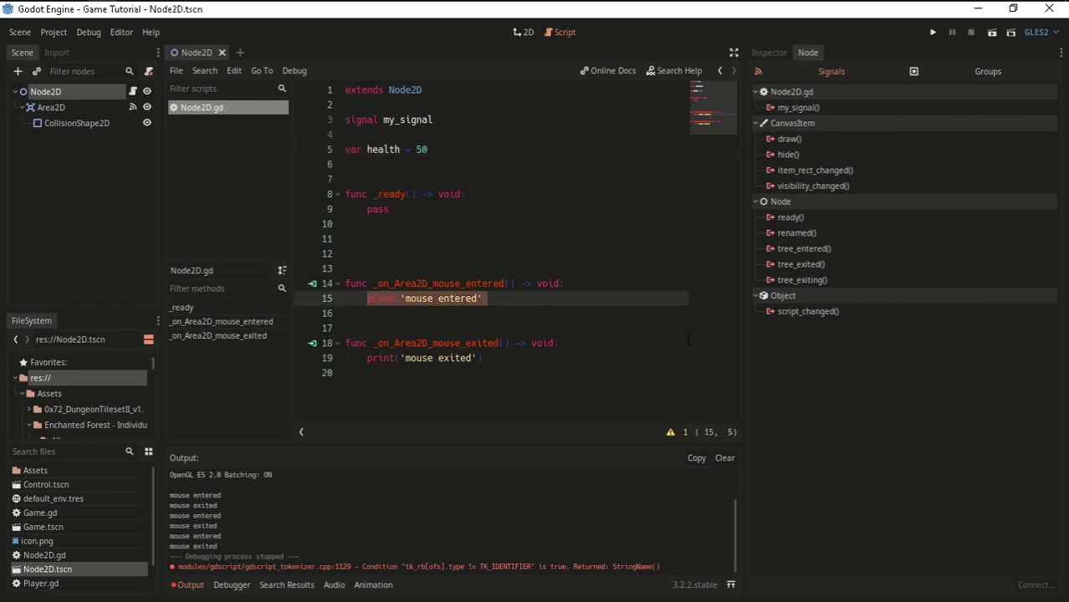
pyautogui.press('BackSpace')
pyautogui.write('healt')
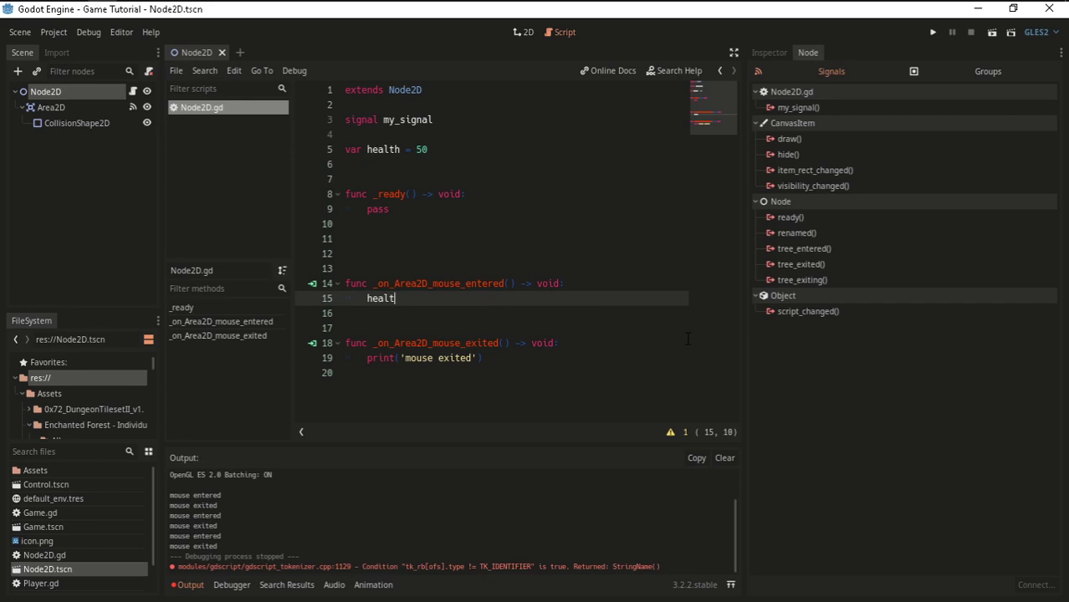
pyautogui.write('h -= ')
pyautogui.write('5')
pyautogui.press('Return')
pyautogui.write('print(')
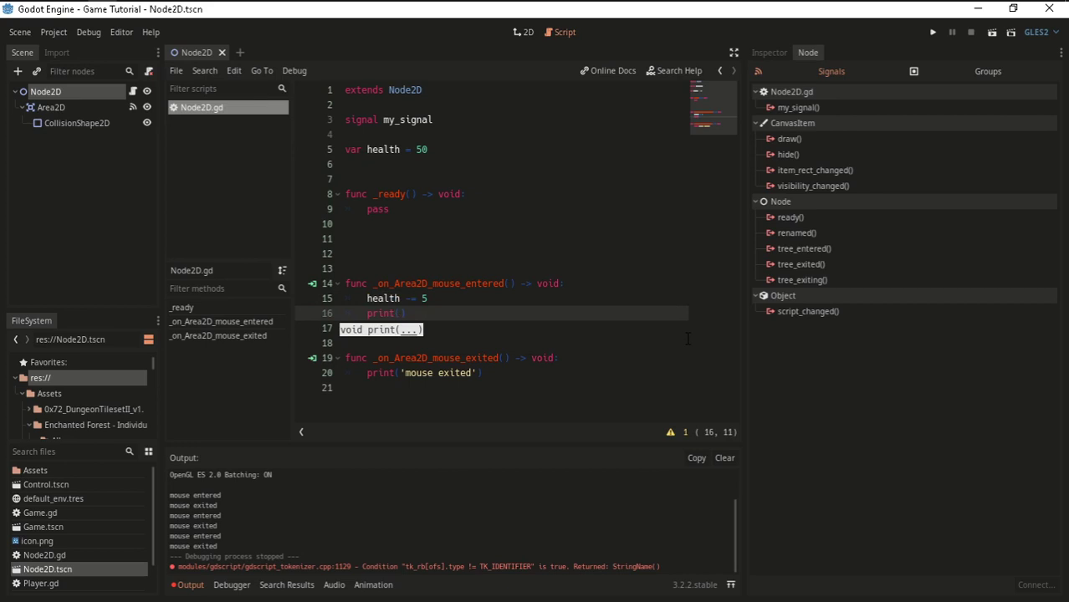
pyautogui.write("'health")
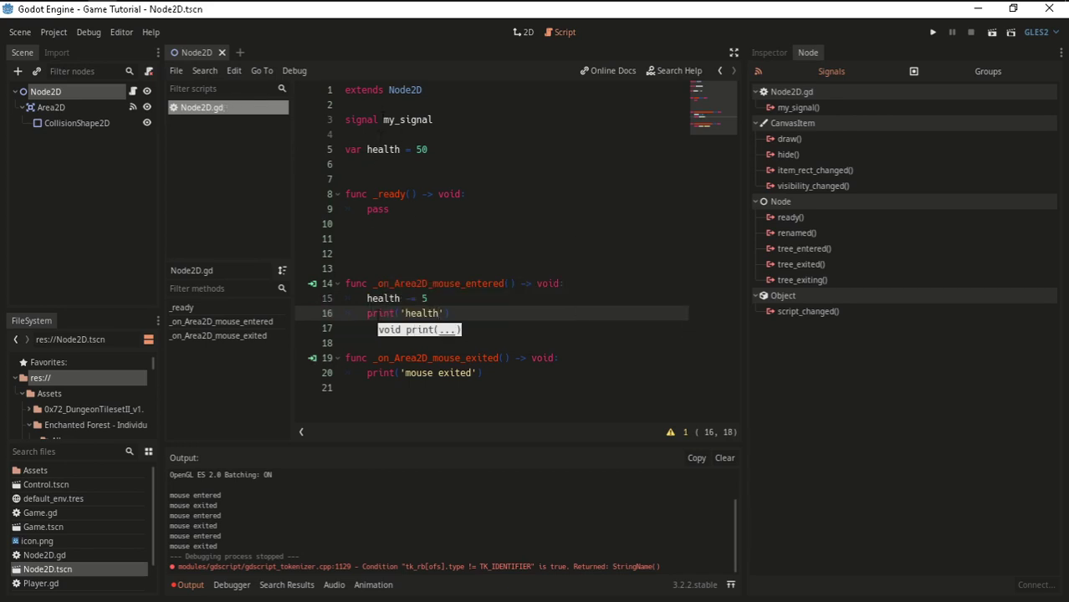
pyautogui.click(368, 107)
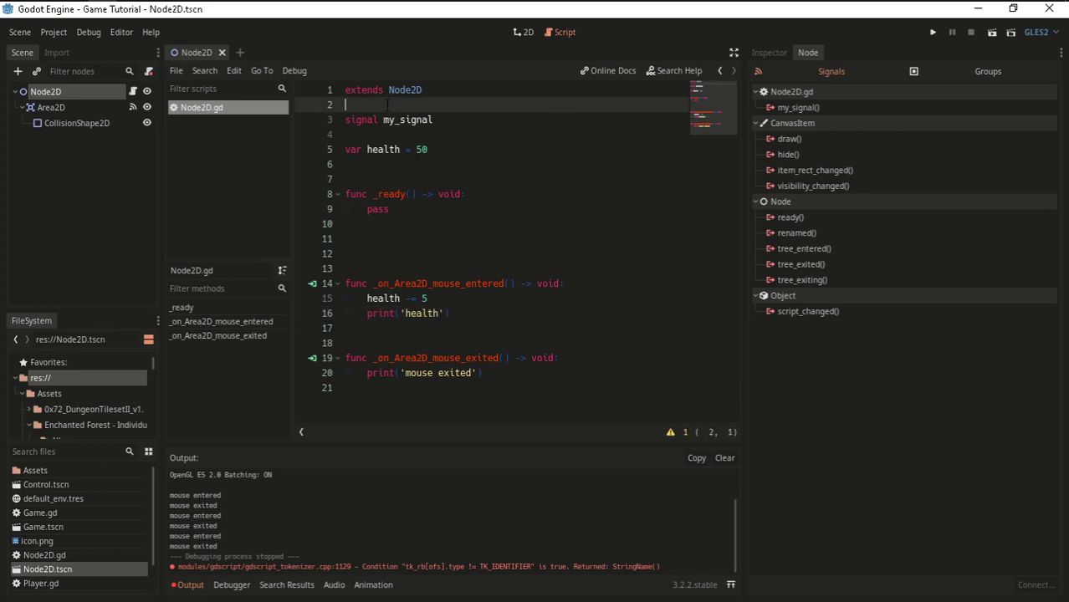
# Append setget set_health, get_health to the health = 50 declaration and save.
pyautogui.press('Return')
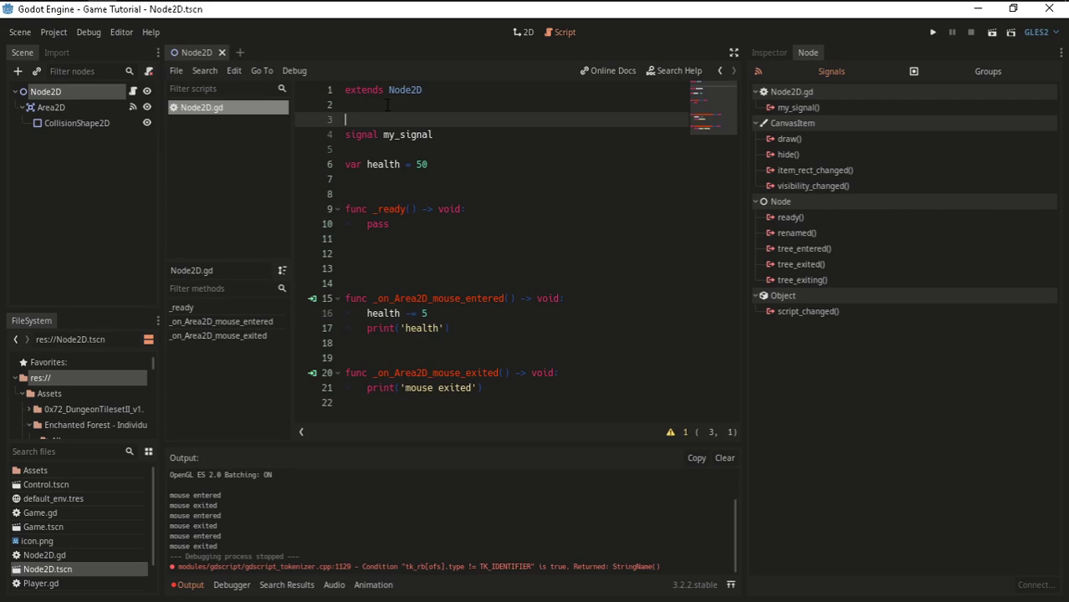
pyautogui.press('Down')
pyautogui.press('Down')
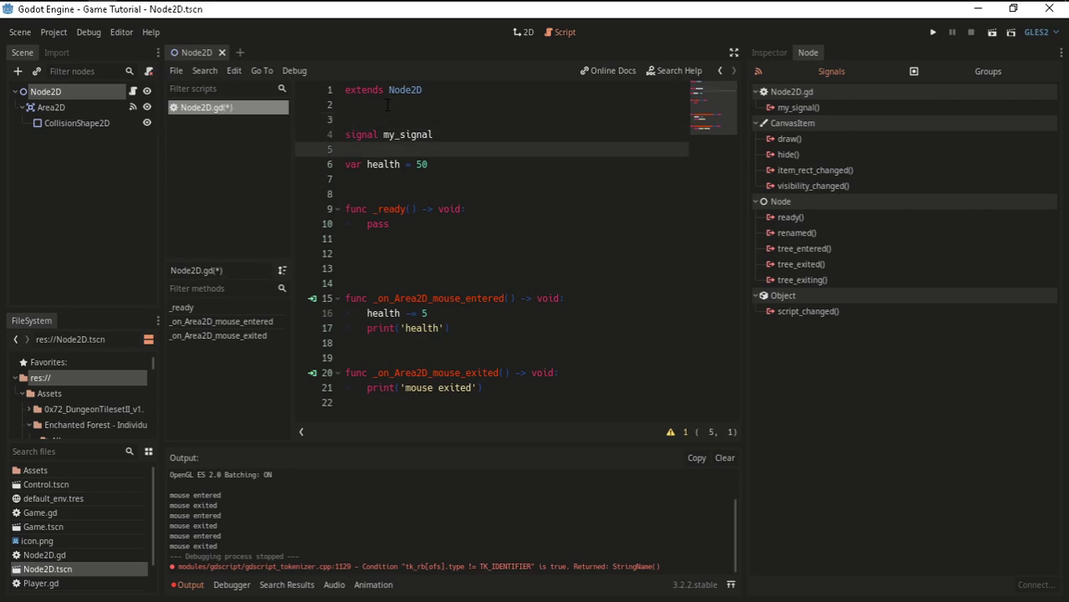
pyautogui.press('Down')
pyautogui.moveTo(362, 164); pyautogui.dragTo(446, 160)
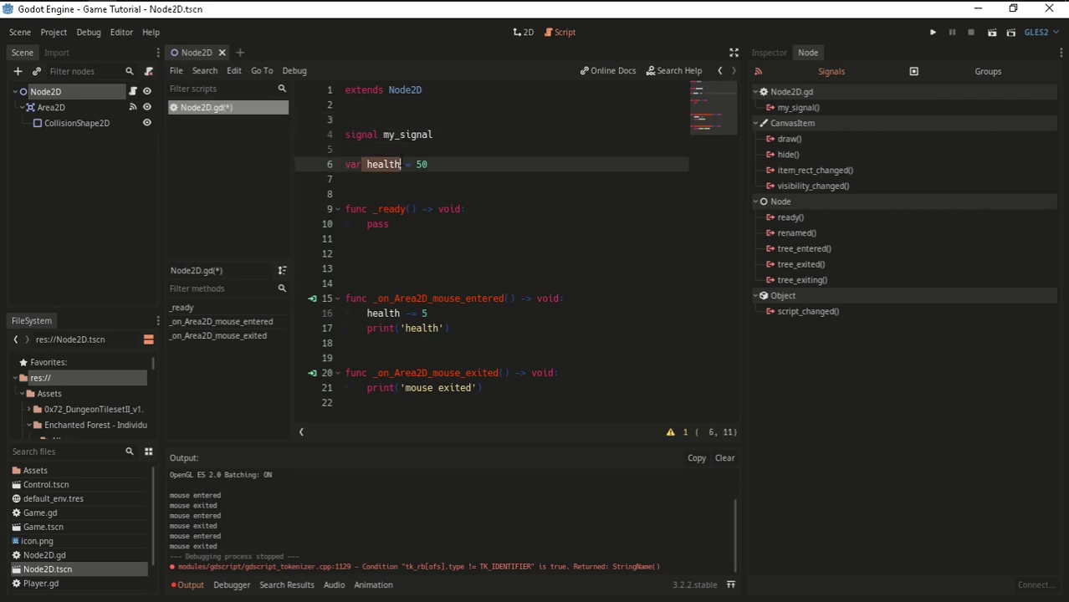
pyautogui.click(466, 168)
pyautogui.write('set')
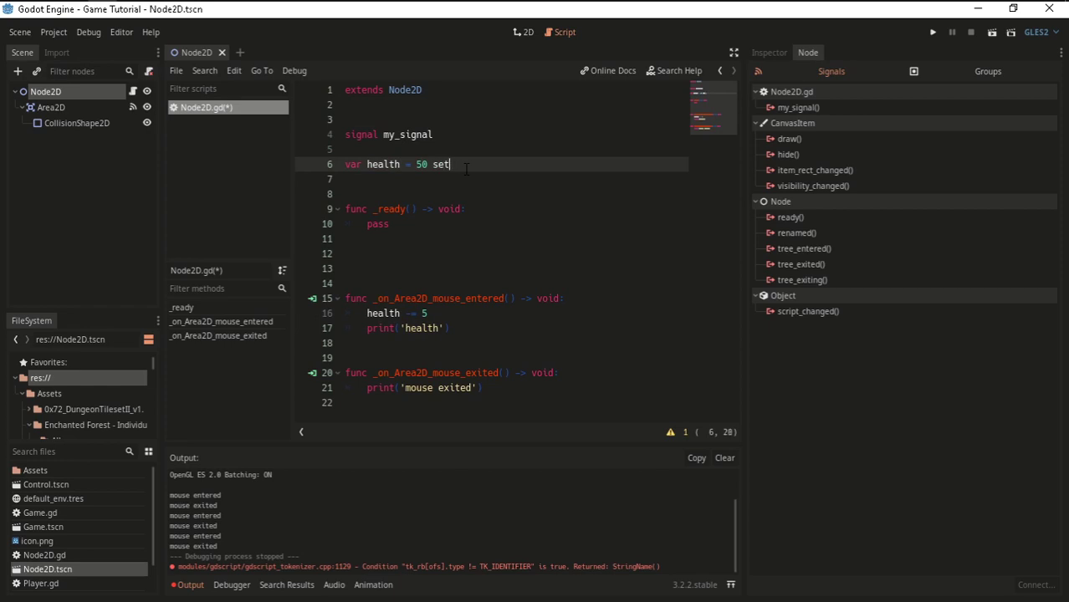
pyautogui.write('get')
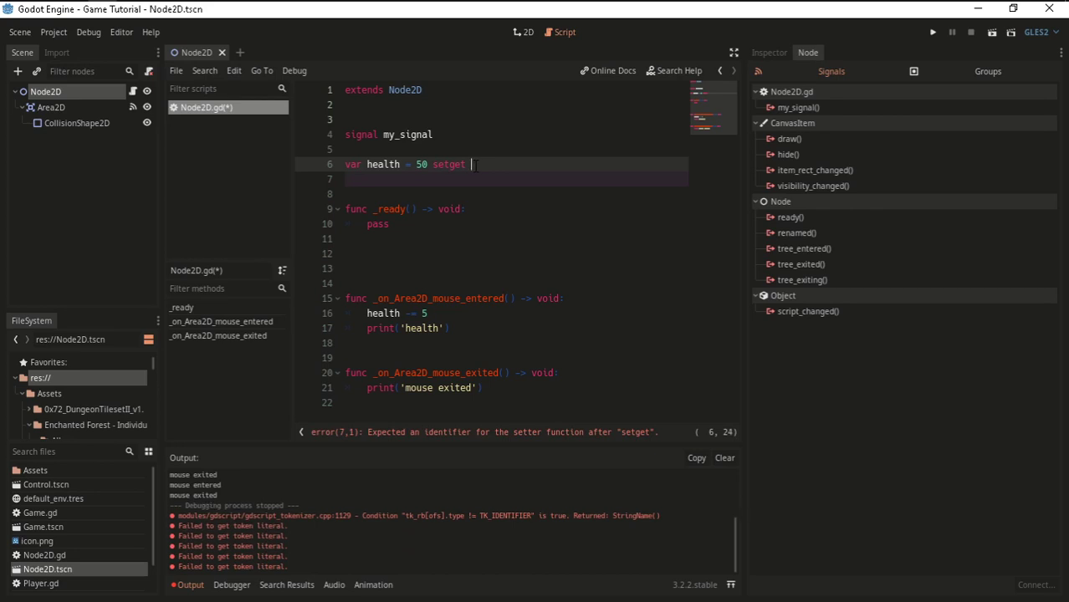
pyautogui.write('set')
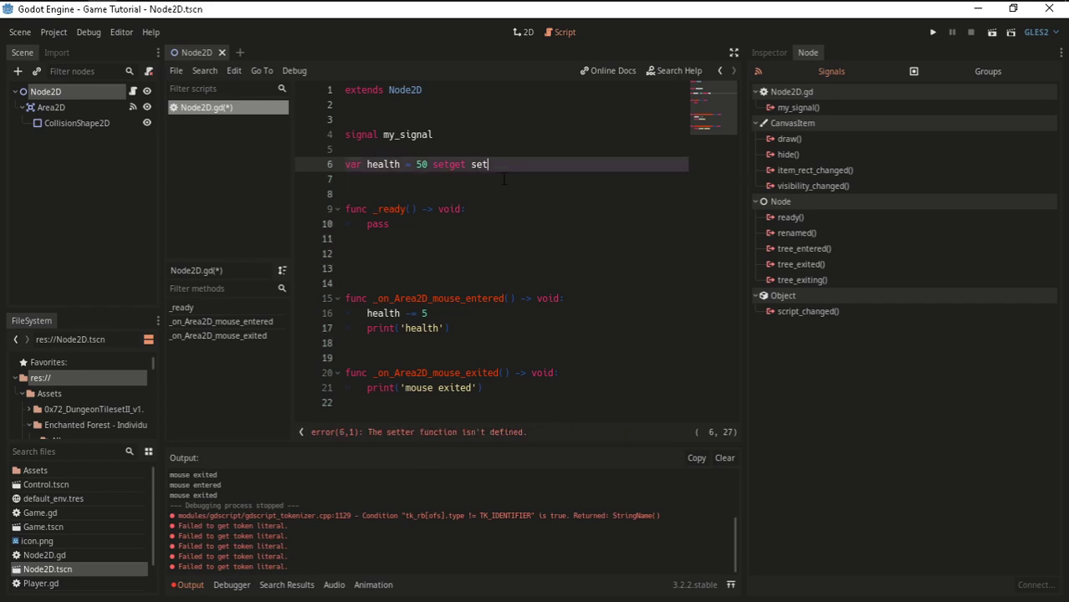
pyautogui.write('_hea')
pyautogui.write('lth  ')
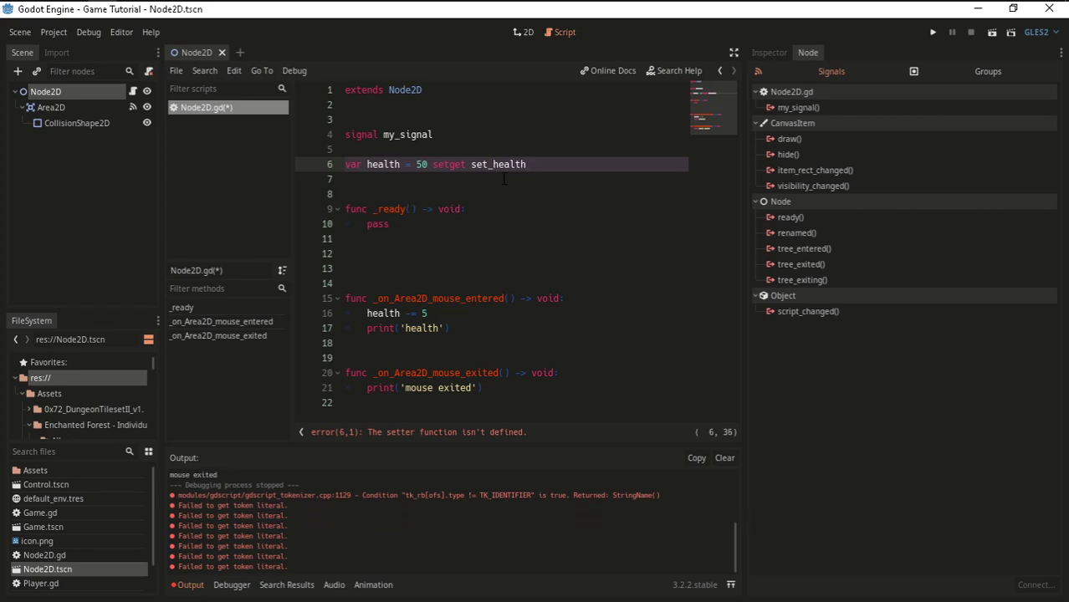
pyautogui.write('get_health')
pyautogui.hotkey('ctrl', 's')
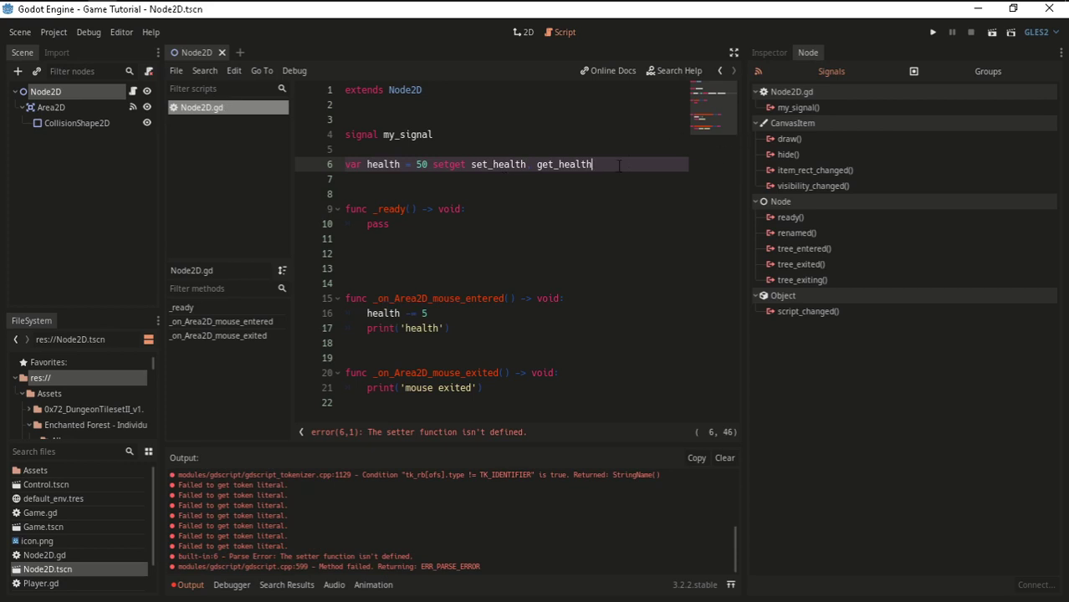
# Rework the setget clause on line 6, keeping set_health after setget, and save.
pyautogui.moveTo(594, 164); pyautogui.dragTo(528, 164)
pyautogui.press('BackSpace')
pyautogui.hotkey('ctrl', 'z')
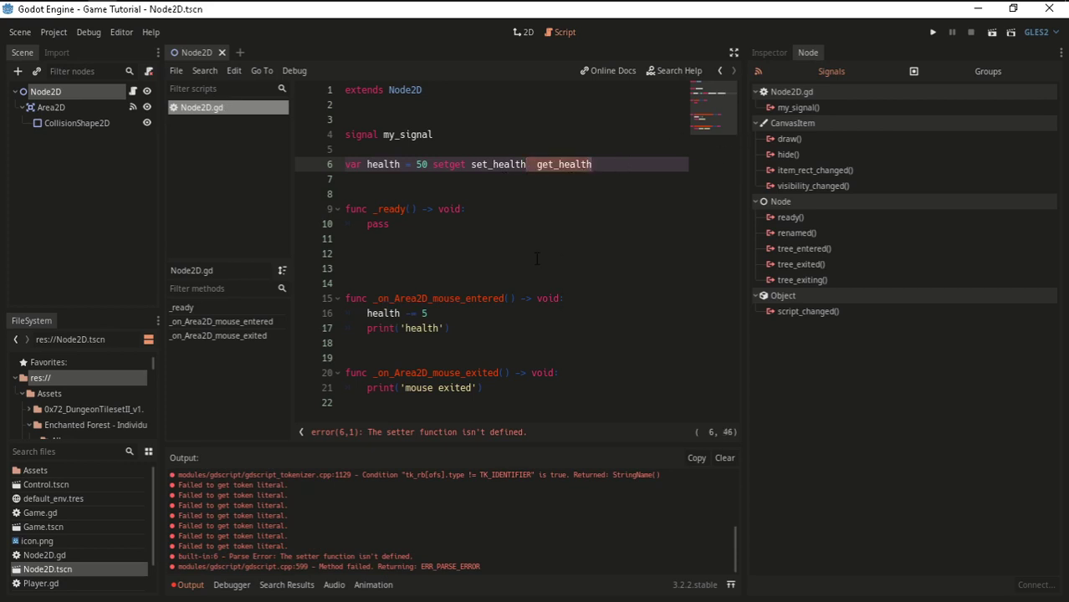
pyautogui.press('Right')
pyautogui.hotkey('shift', 'Left')
pyautogui.hotkey('shift', 'Left')
pyautogui.hotkey('shift', 'Left')
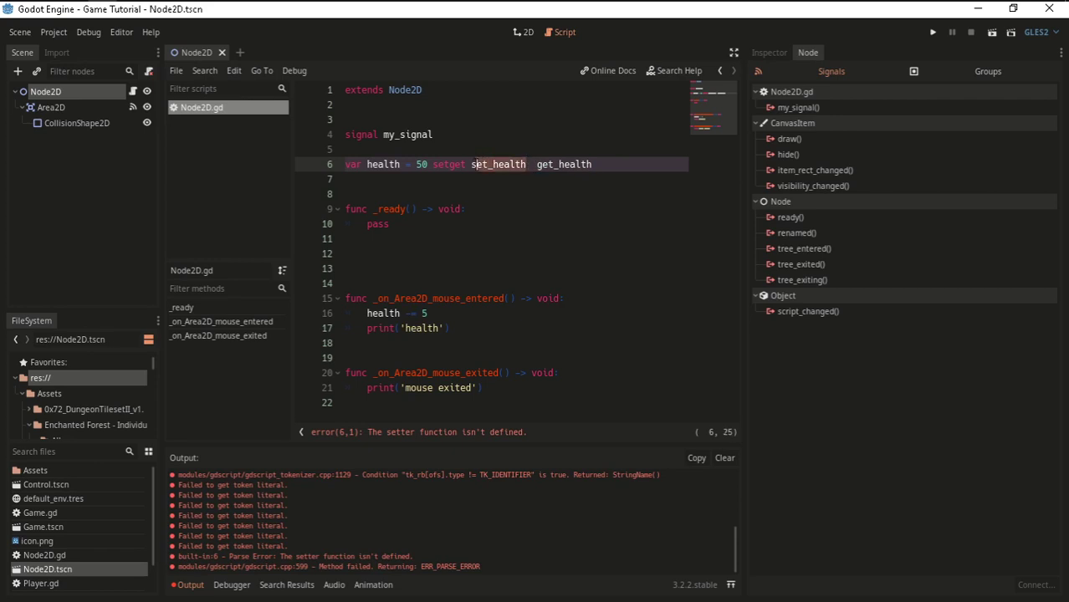
pyautogui.press('Left')
pyautogui.hotkey('ctrl', 'Right')
pyautogui.hotkey('shift', 'Left')
pyautogui.hotkey('shift', 'Left')
pyautogui.hotkey('shift', 'Left')
pyautogui.hotkey('ctrl', 'c')
pyautogui.press('BackSpace')
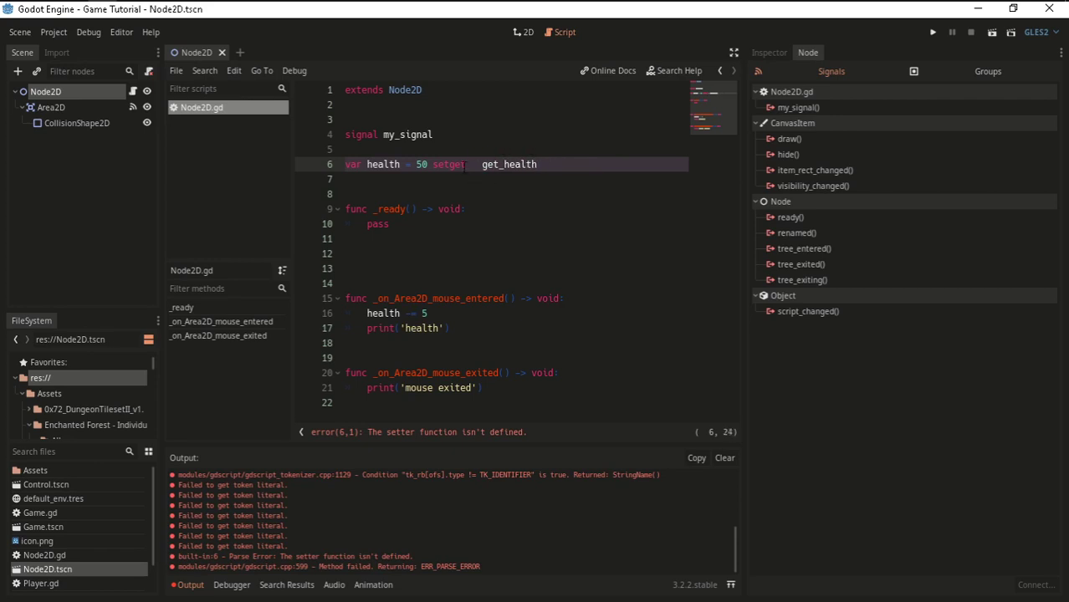
pyautogui.write(',')
pyautogui.hotkey('ctrl', 'v')
pyautogui.press('Right')
pyautogui.press('Right')
pyautogui.press('Right')
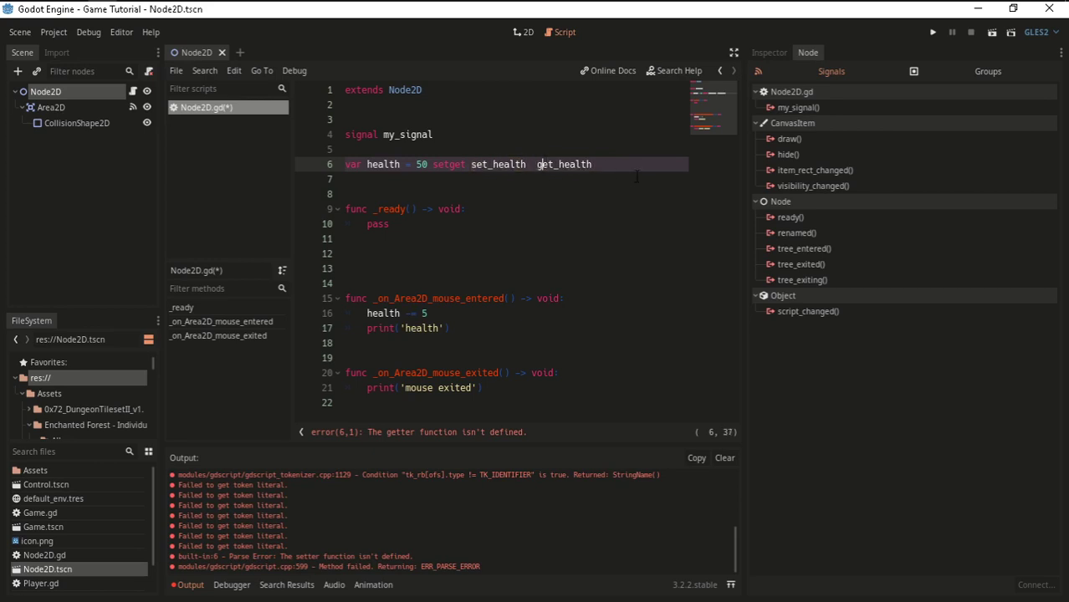
pyautogui.press('End')
pyautogui.hotkey('ctrl', 's')
# Delete the get_health getter, leaving var health = 50 setget set_health.
pyautogui.hotkey('ctrl', 'Left')
pyautogui.hotkey('ctrl', 'Left')
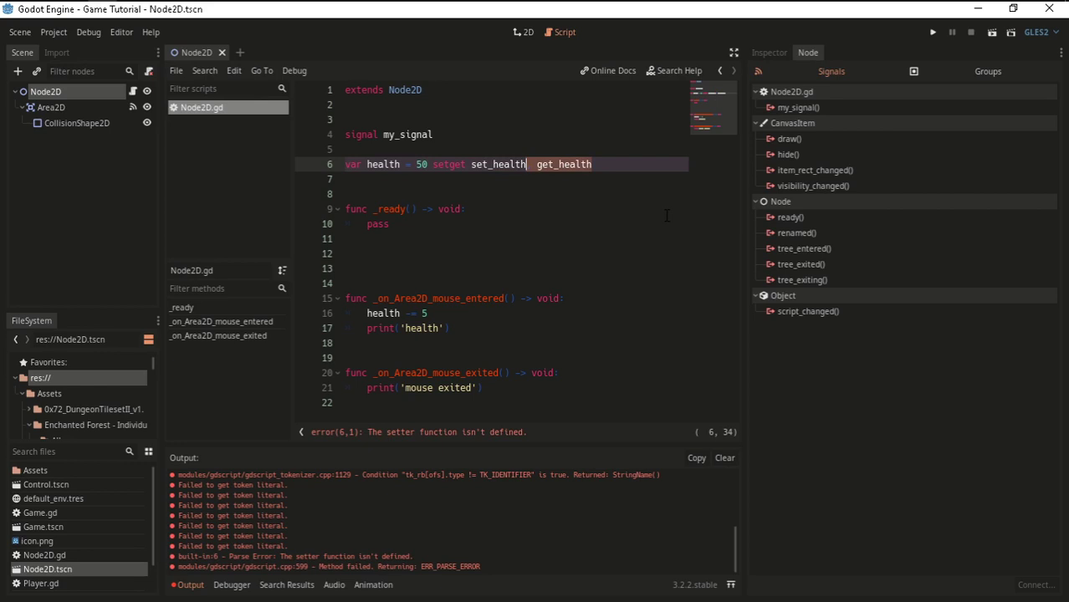
pyautogui.hotkey('shift', 'End')
pyautogui.press('Delete')
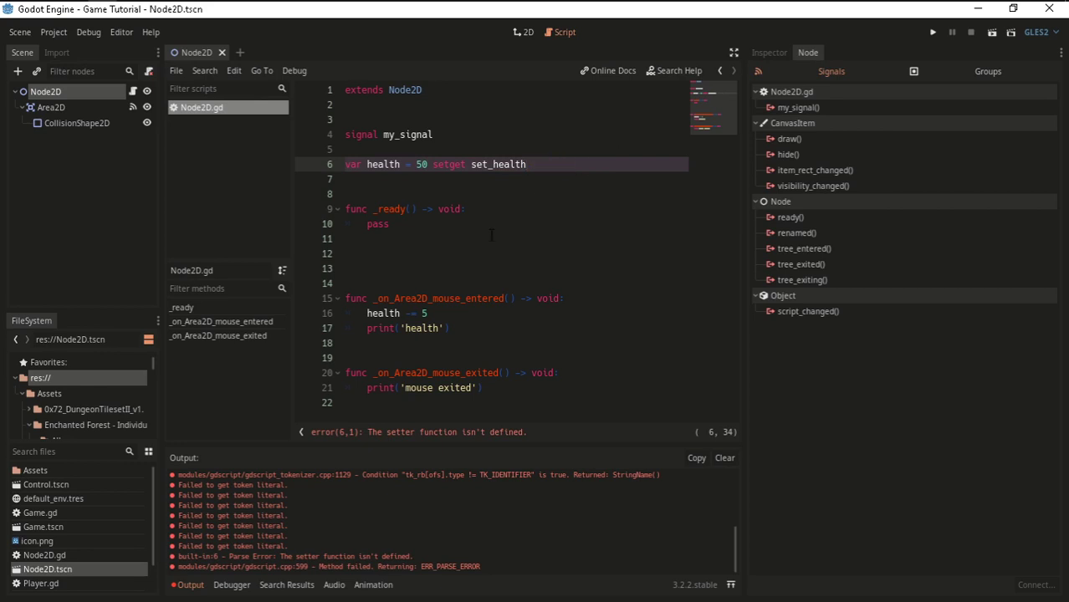
pyautogui.press('Down')
pyautogui.press('Down')
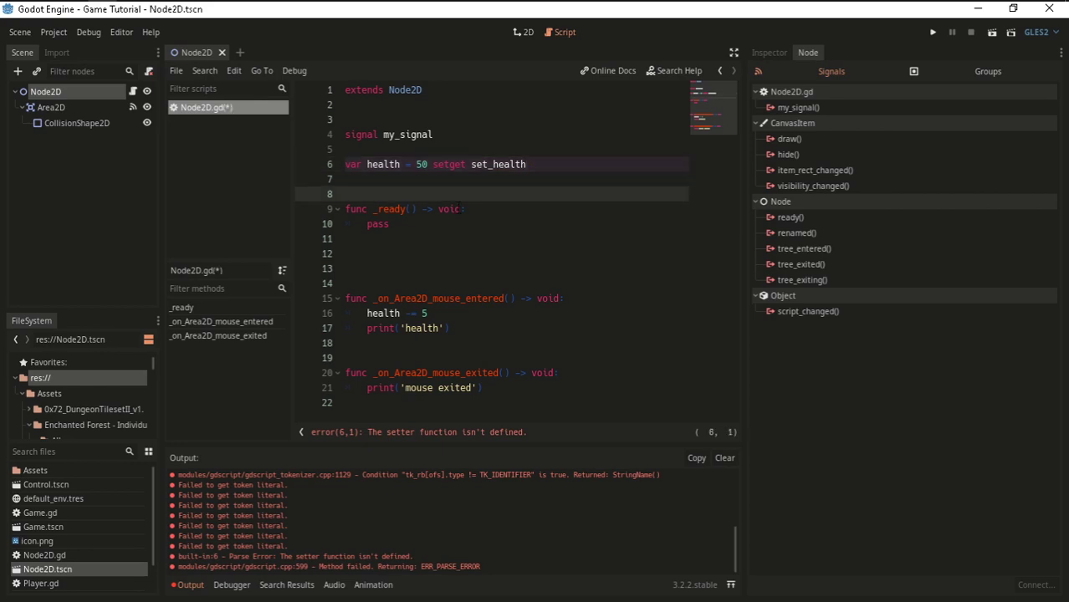
# Add func set_health(): with a pass body on line 12 and save.
pyautogui.press('Down')
pyautogui.press('Down')
pyautogui.press('Down')
pyautogui.press('Down')
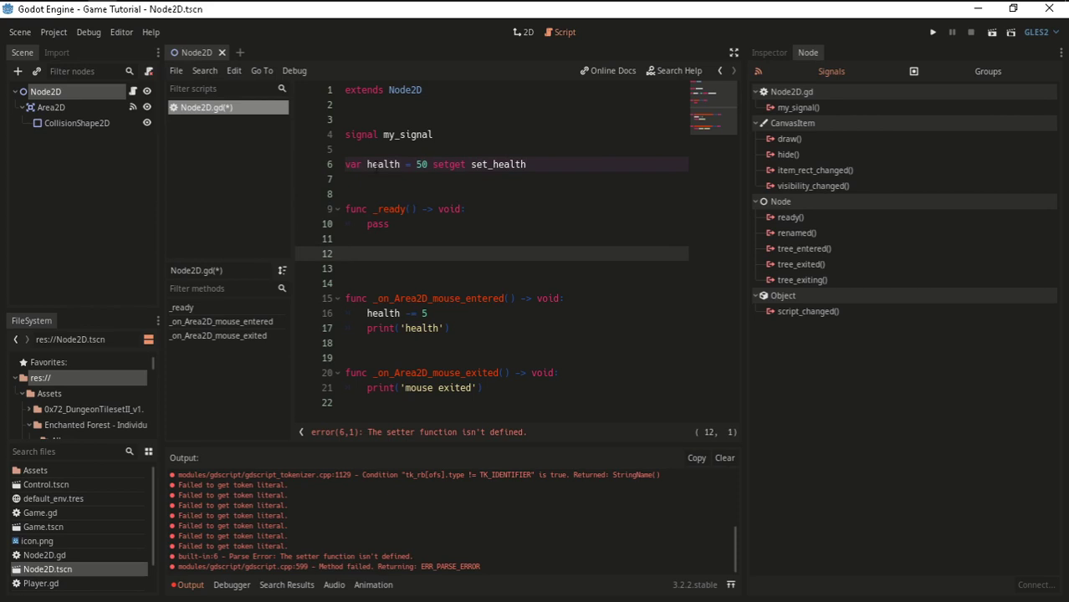
pyautogui.write('func')
pyautogui.write(' set')
pyautogui.press('Escape')
pyautogui.write('_')
pyautogui.write('health')
pyautogui.write('()')
pyautogui.press('BackSpace')
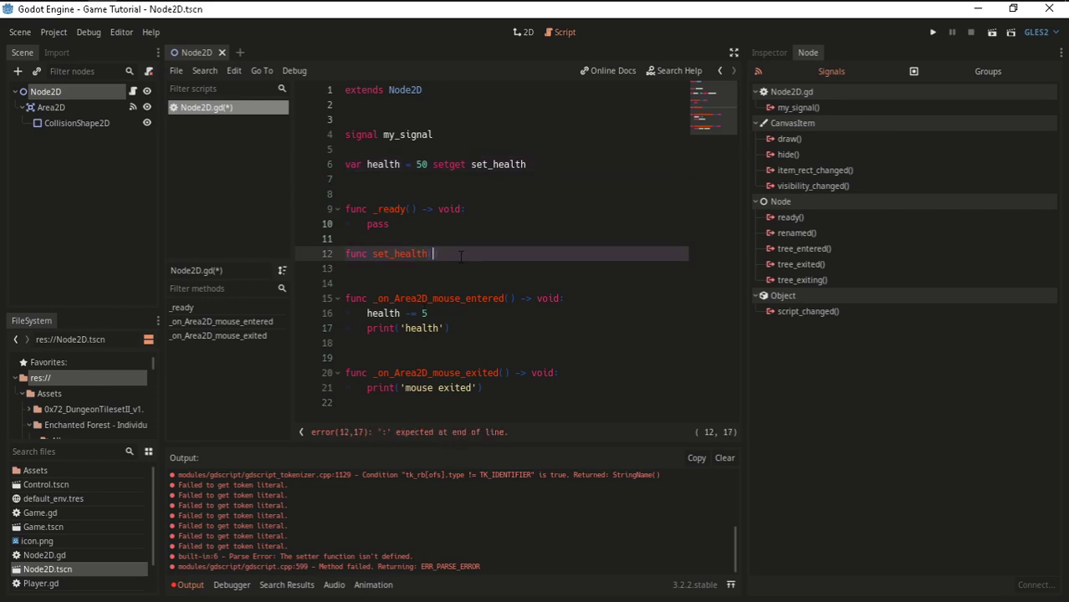
pyautogui.write(':')
pyautogui.press('Return')
pyautogui.write('pass')
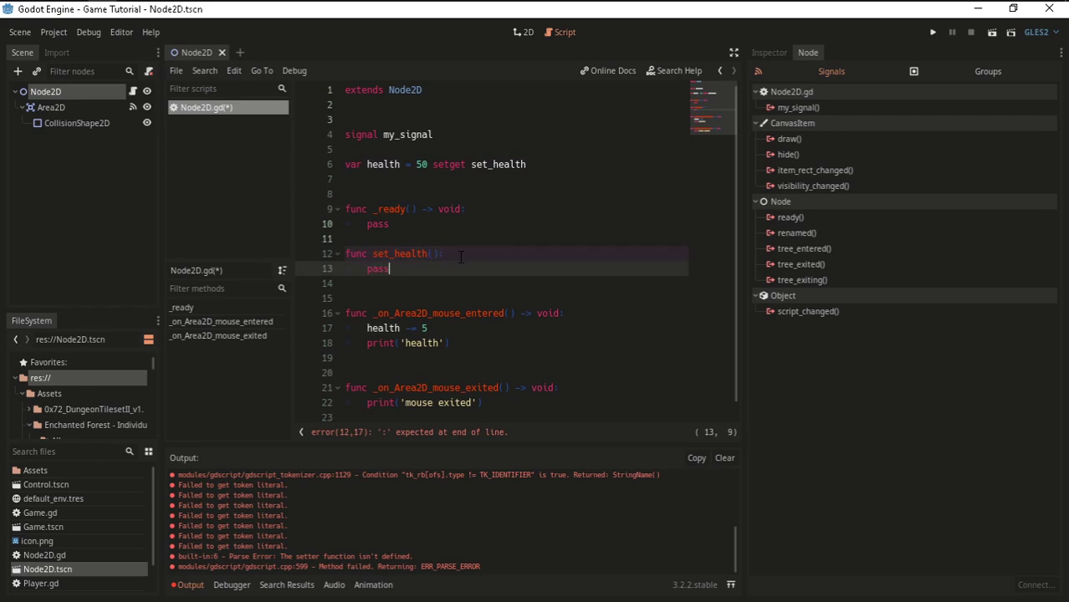
pyautogui.press('Up')
pyautogui.hotkey('ctrl', 's')
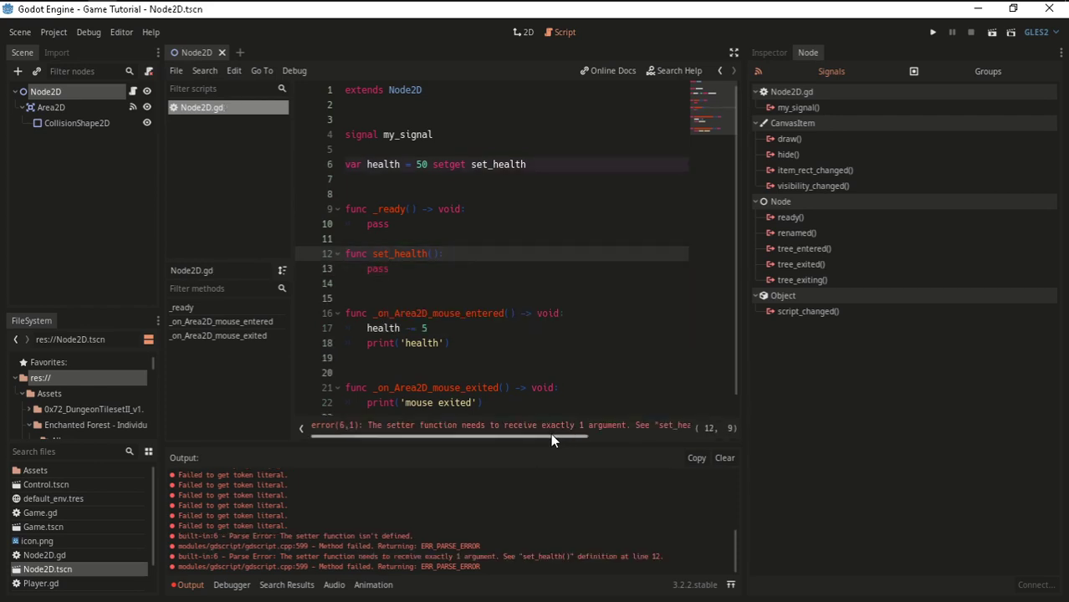
# Give set_health the parameter _int : int and open a new body line.
pyautogui.moveTo(550, 435); pyautogui.dragTo(565, 432)
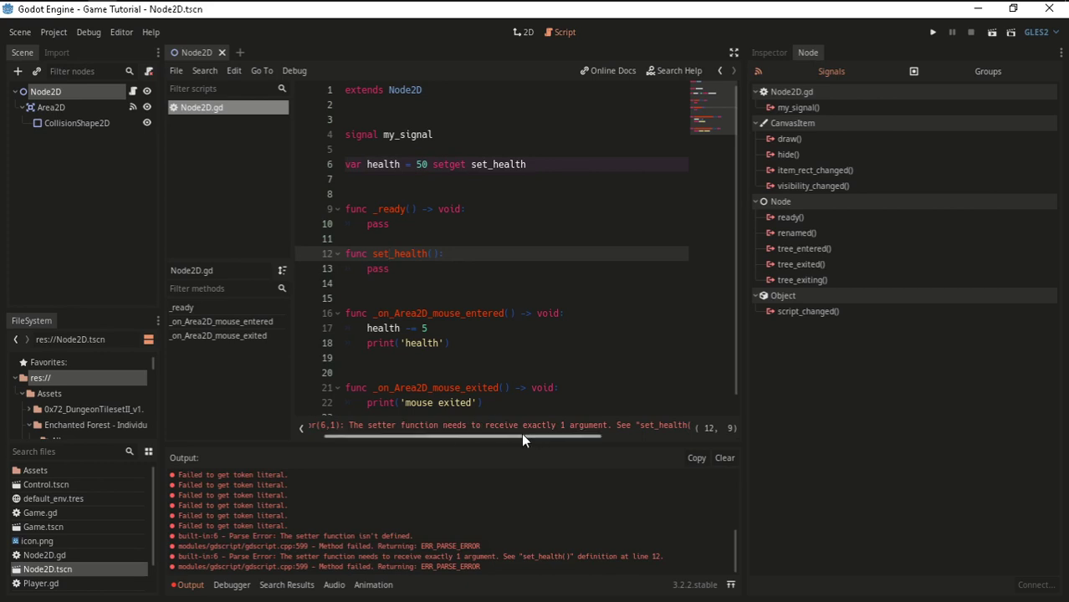
pyautogui.click(433, 254)
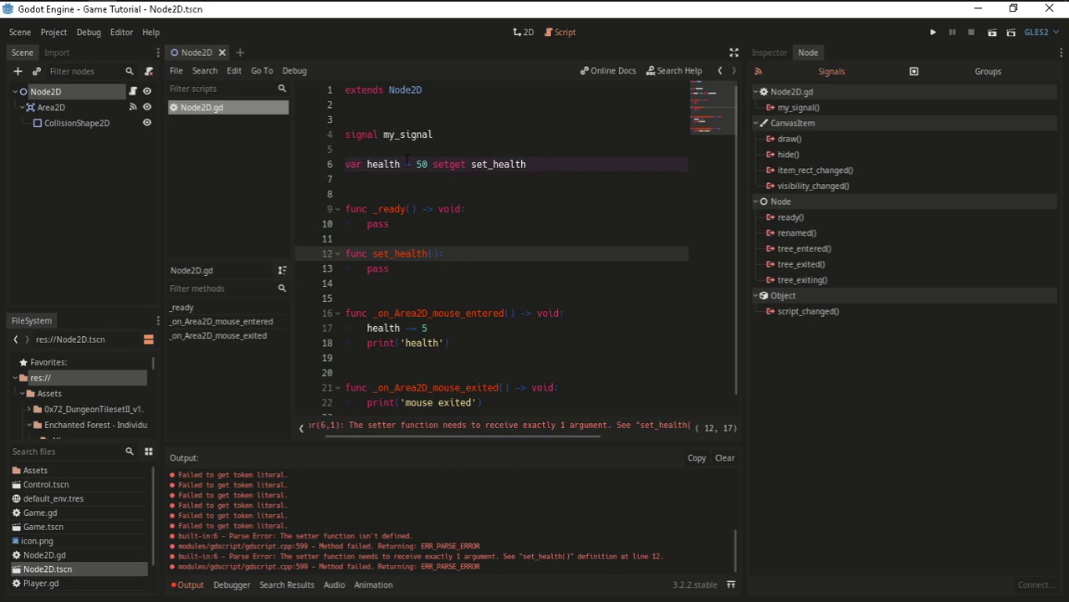
pyautogui.write('_in')
pyautogui.write('t : int')
pyautogui.press('End')
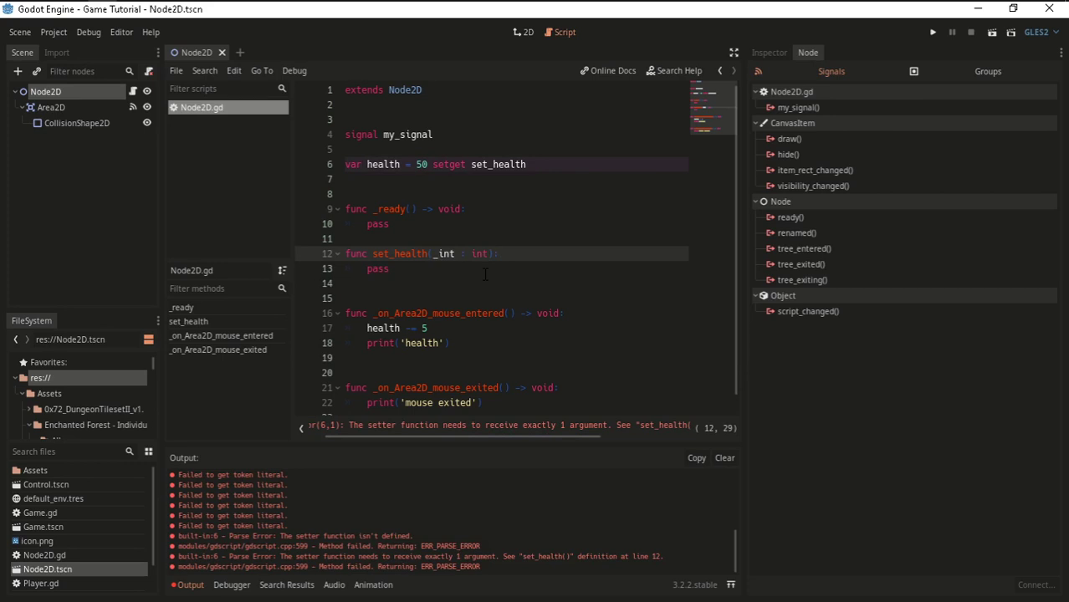
pyautogui.press('Return')
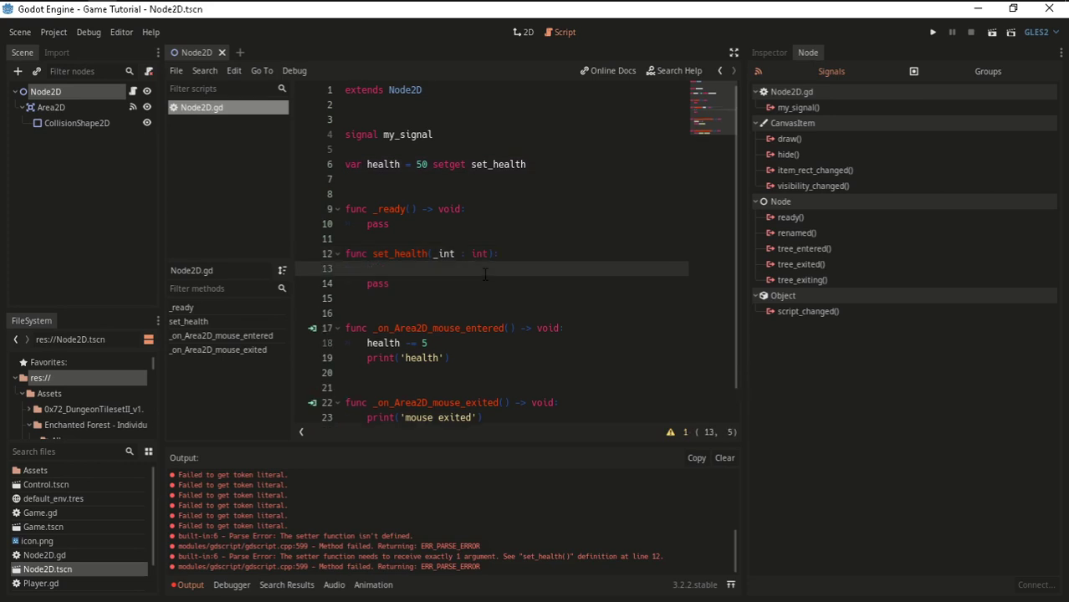
# Add health -= _int to set_health and start an emit_signal call.
pyautogui.write('health')
pyautogui.write(' -= ')
pyautogui.write('_int')
pyautogui.press('Return')
pyautogui.write('emi')
pyautogui.press('Return')
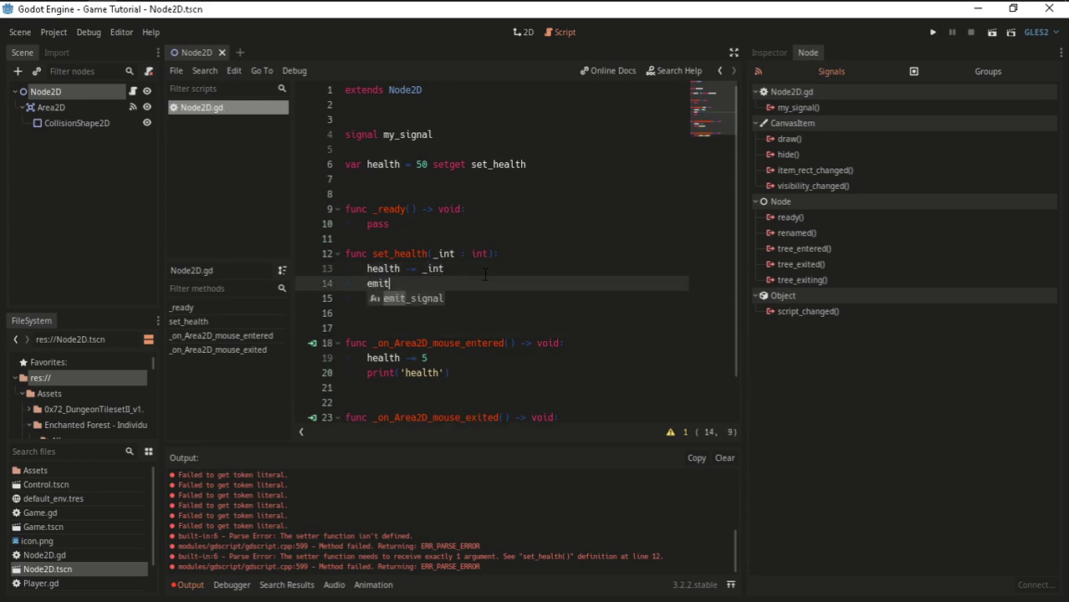
pyautogui.write(')')
# Rename the signal my_signal to health_changed and save.
pyautogui.click(383, 135)
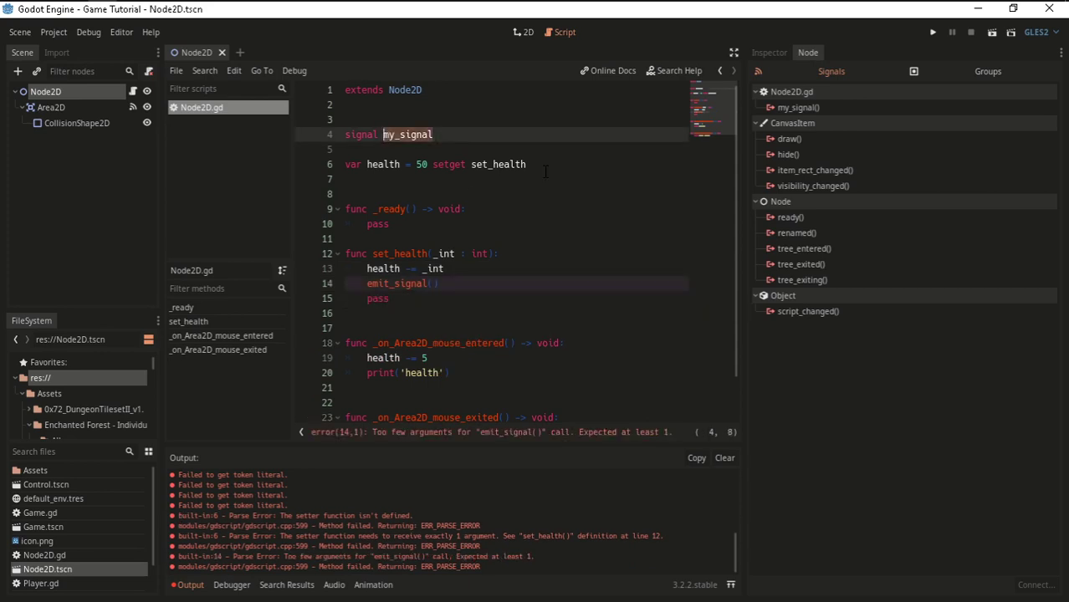
pyautogui.write('health_cha')
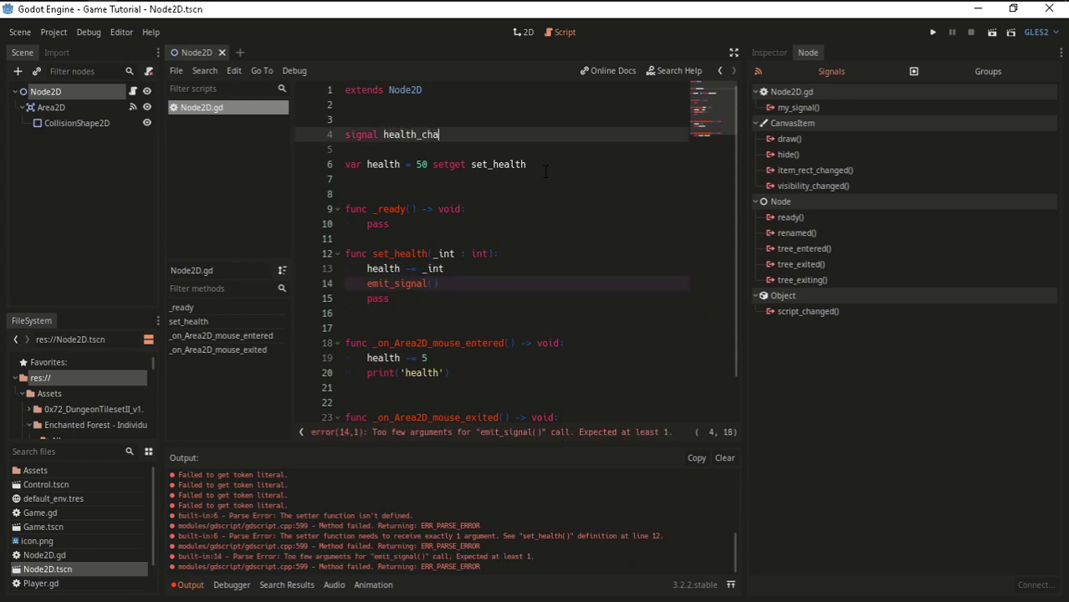
pyautogui.write('nged')
pyautogui.press('Down')
pyautogui.hotkey('ctrl', 's')
# Erase the unfinished emit_signal line.
pyautogui.press('Up')
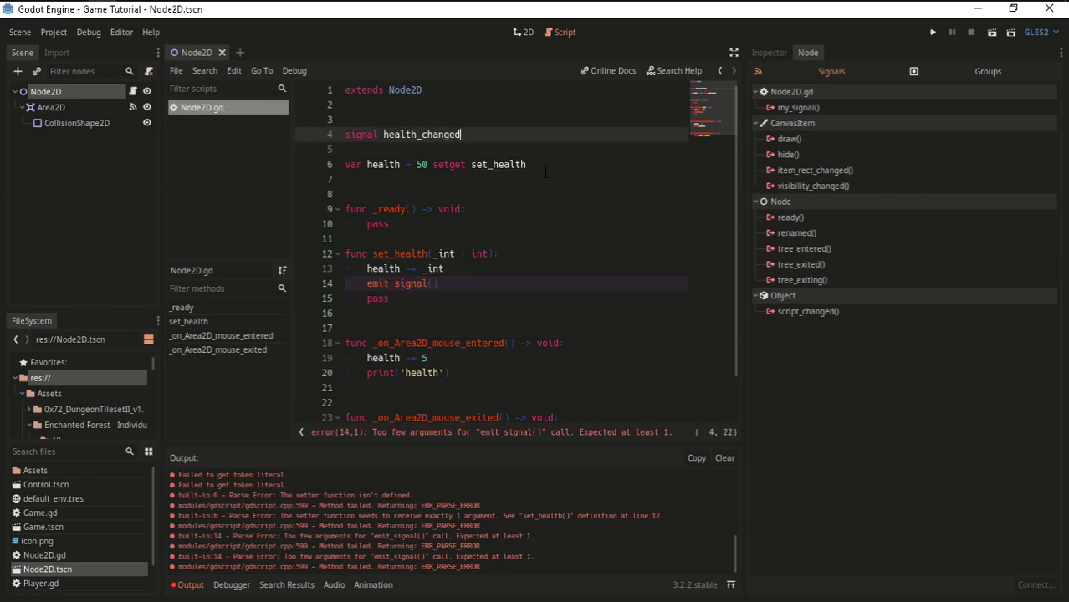
pyautogui.click(458, 283)
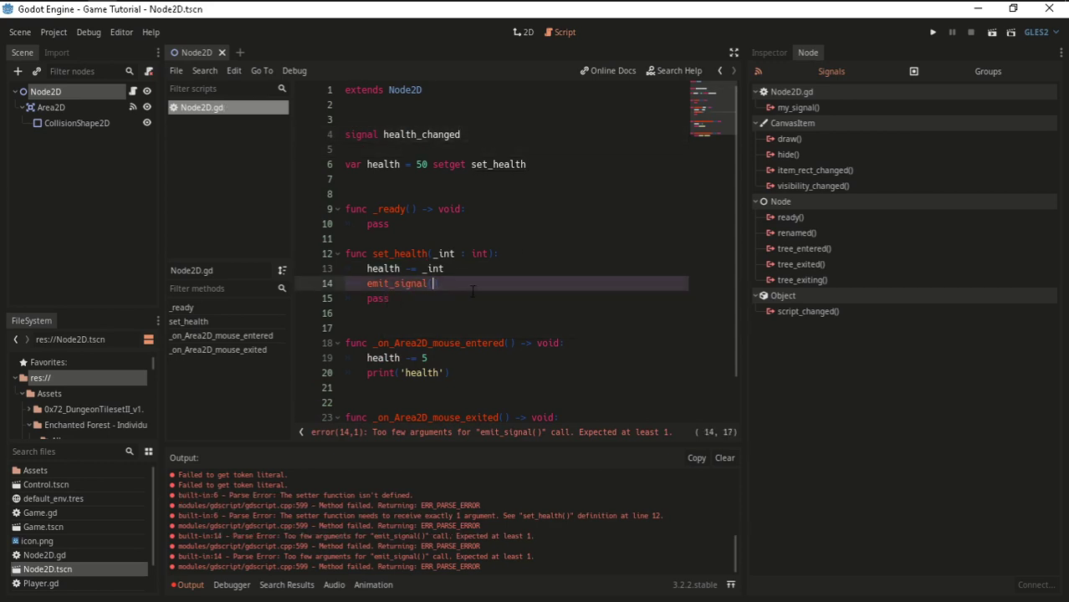
pyautogui.press('BackSpace')
pyautogui.write('h')
pyautogui.write('e')
pyautogui.press('BackSpace')
pyautogui.press('BackSpace')
pyautogui.press('BackSpace')
pyautogui.press('BackSpace')
pyautogui.press('BackSpace')
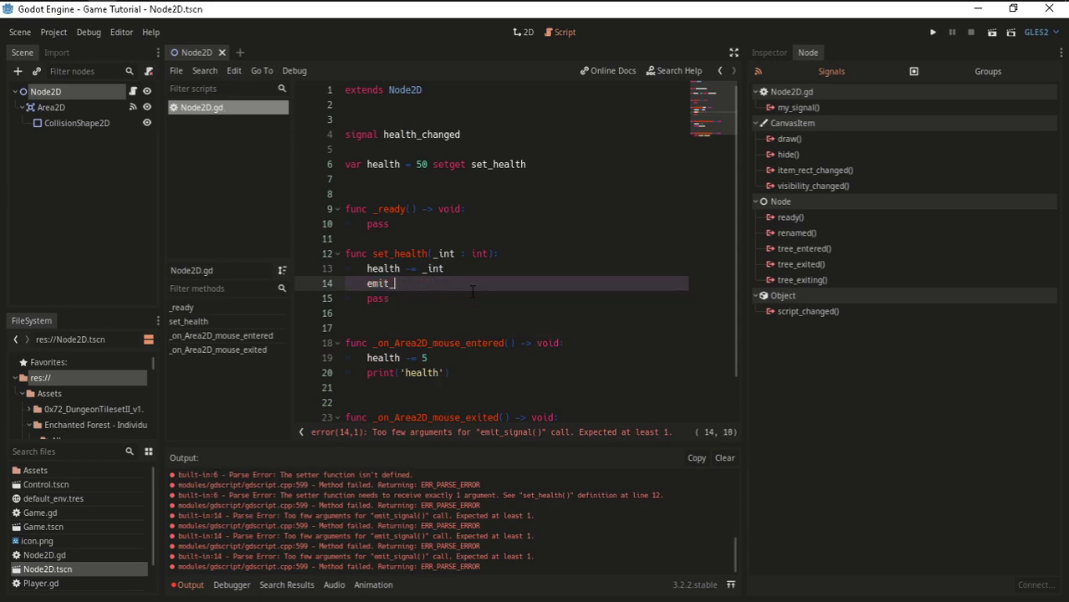
pyautogui.press('BackSpace')
pyautogui.press('BackSpace')
pyautogui.press('BackSpace')
pyautogui.press('BackSpace')
pyautogui.press('BackSpace')
pyautogui.press('BackSpace')
pyautogui.press('BackSpace')
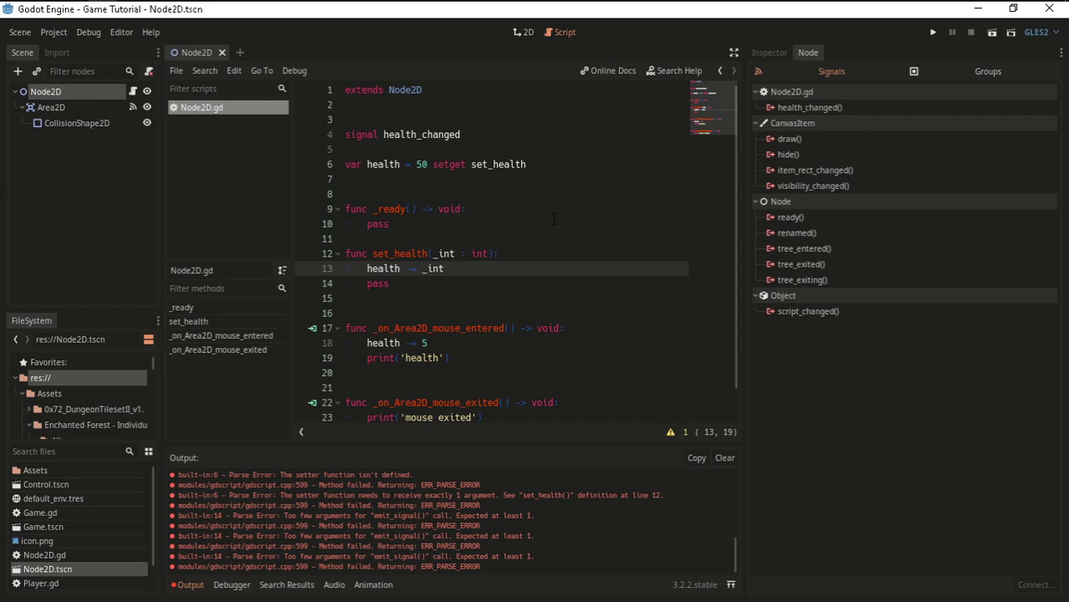
# Open a new line below the health subtraction and begin typing emit_signal.
pyautogui.click(433, 272)
pyautogui.click(446, 345)
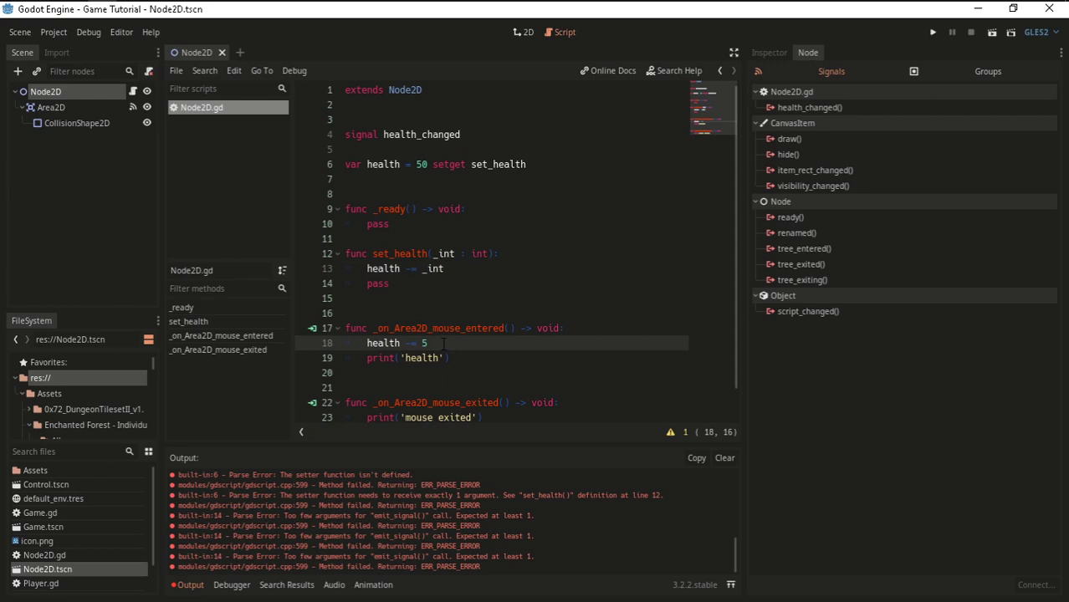
pyautogui.click(452, 270)
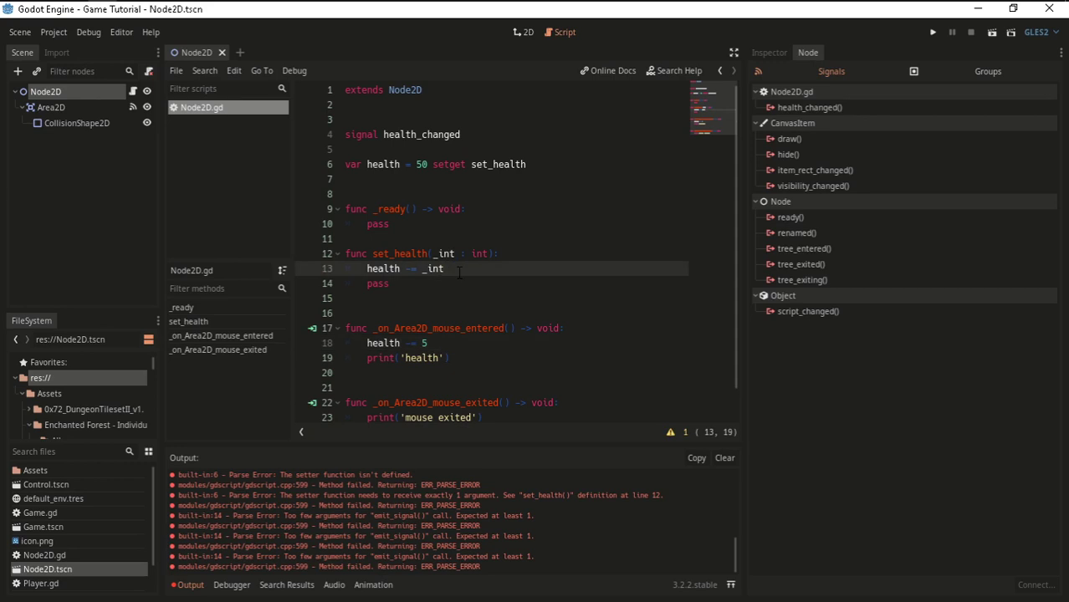
pyautogui.press('Return')
pyautogui.write('em')
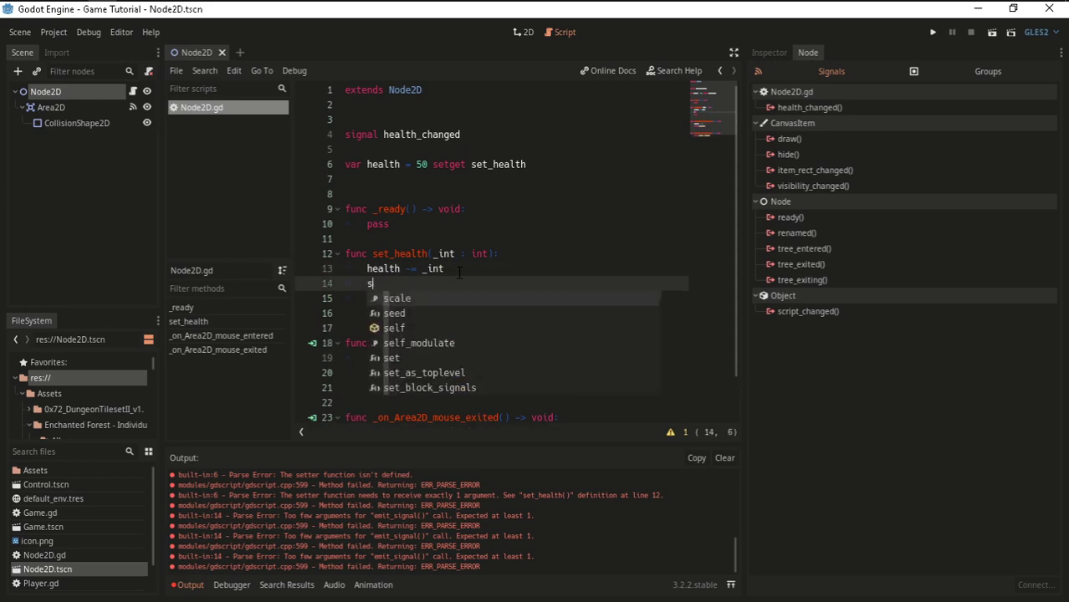
pyautogui.press('Escape')
pyautogui.write('mm')
pyautogui.press('Return')
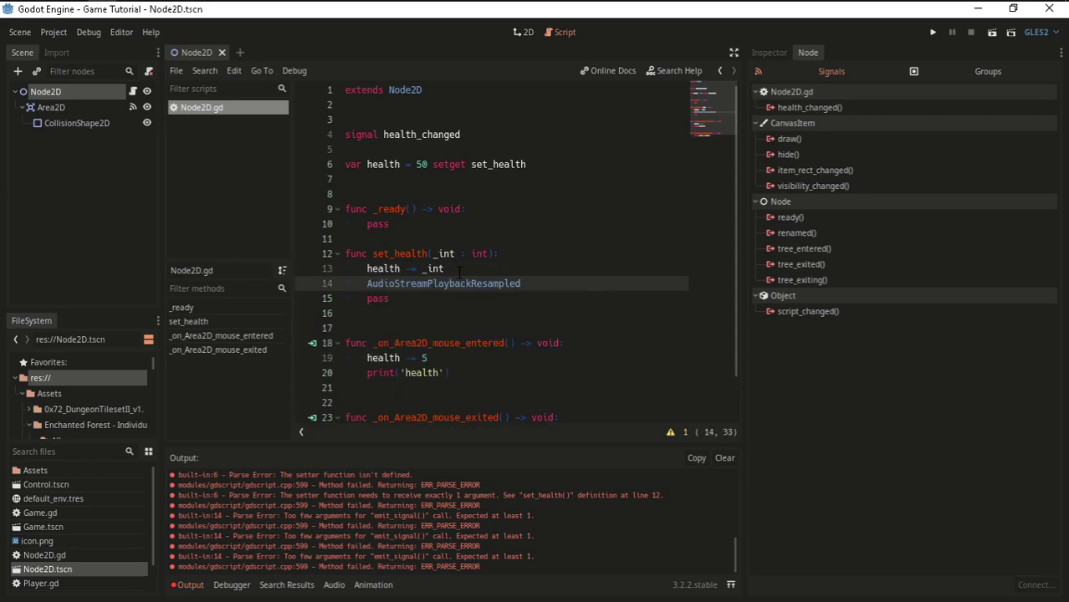
# Complete emit_signal with 'health_changed' as the emitted signal and save.
pyautogui.hotkey('ctrl', 'z')
pyautogui.hotkey('ctrl', 'space')
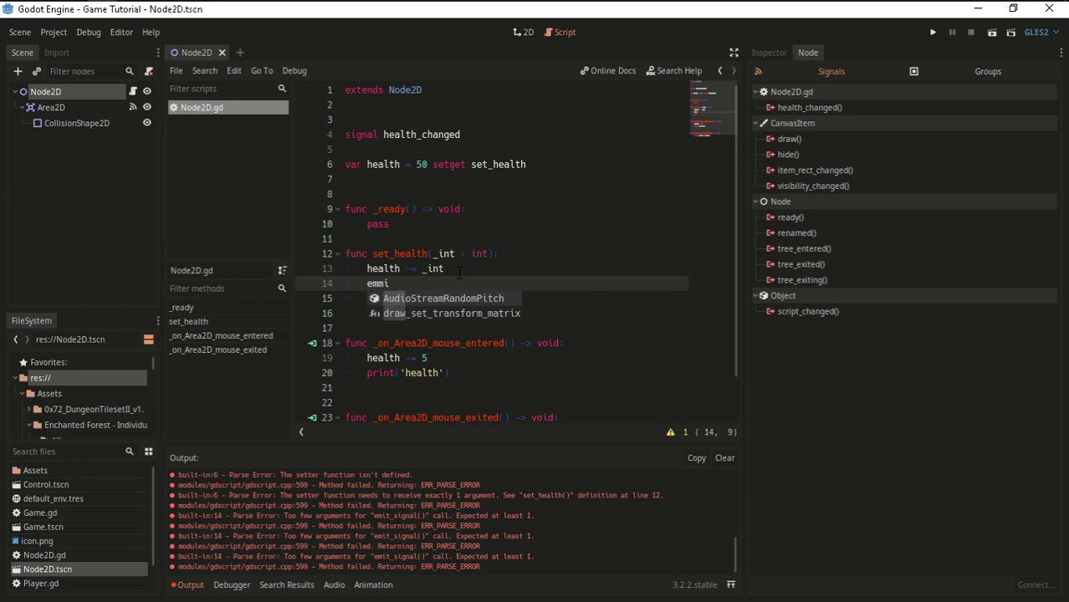
pyautogui.press('BackSpace')
pyautogui.press('Return')
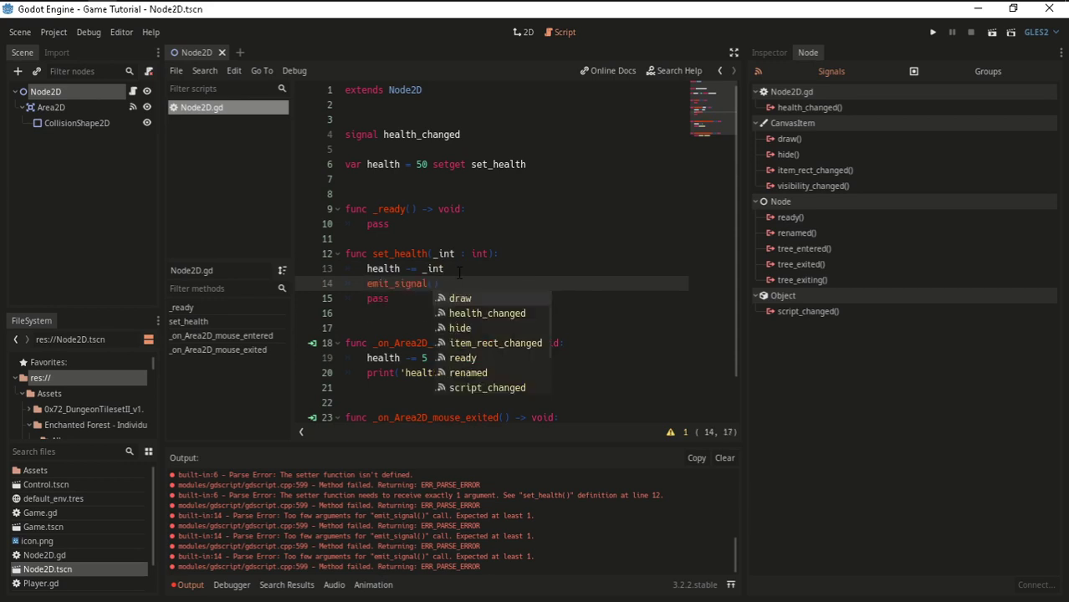
pyautogui.press('Down')
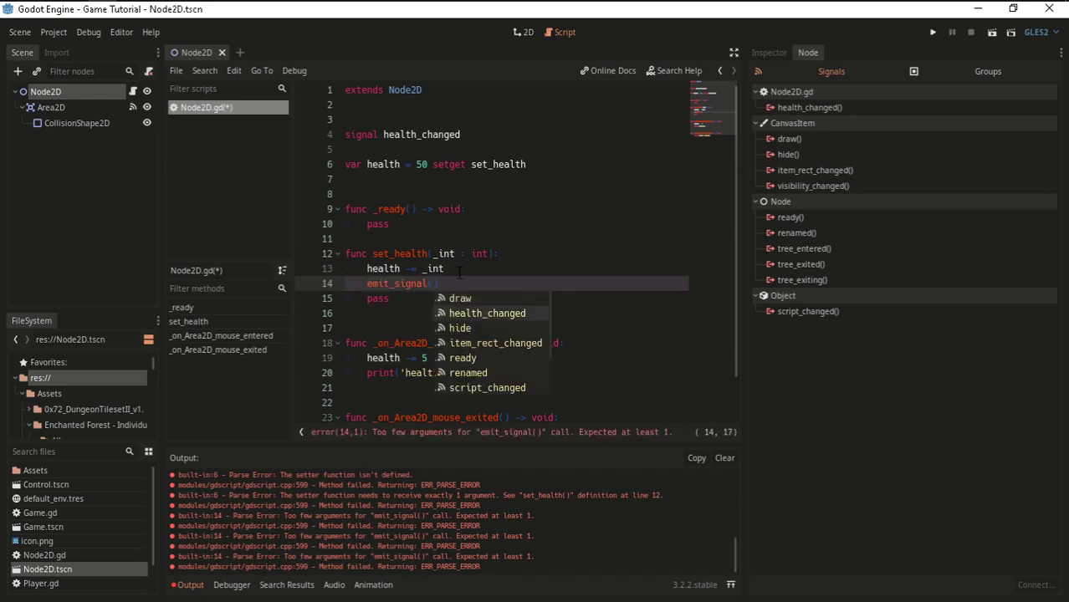
pyautogui.press('Return')
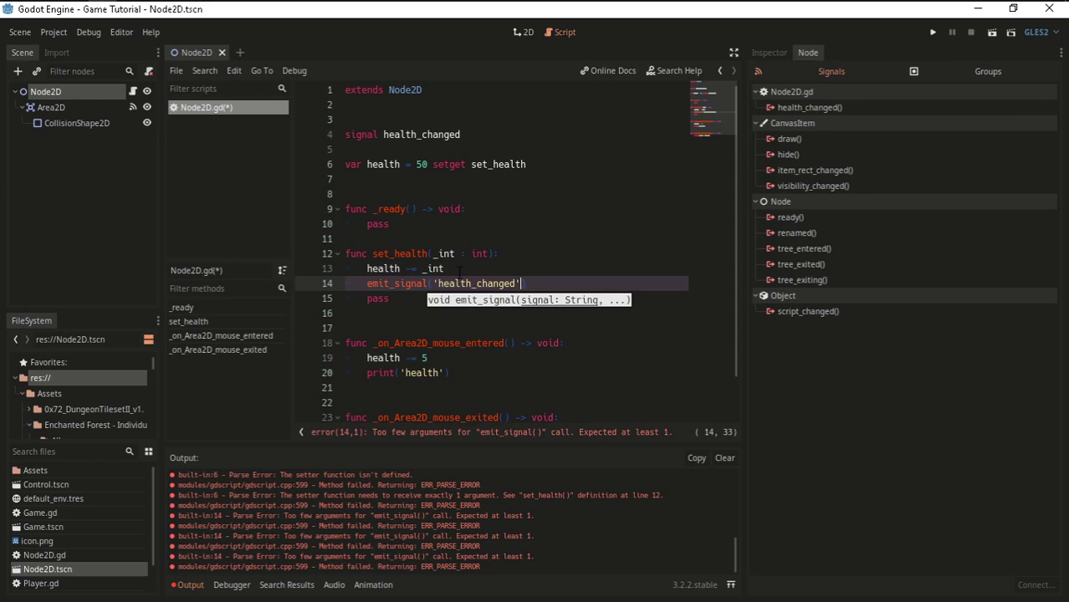
pyautogui.hotkey('ctrl', 's')
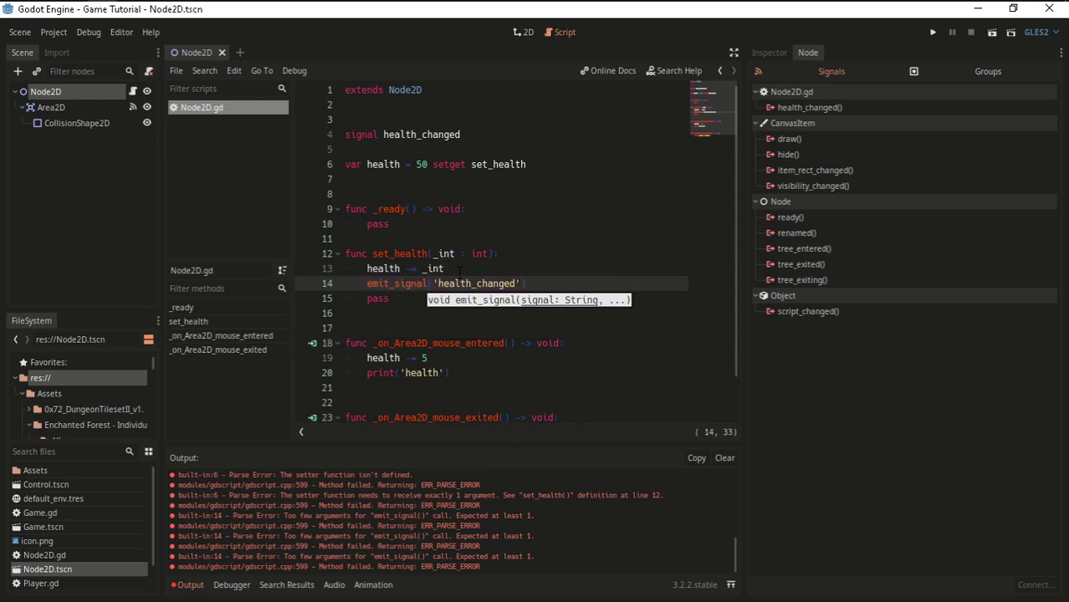
# Pass health as the second emit_signal argument and save the script.
pyautogui.write(',')
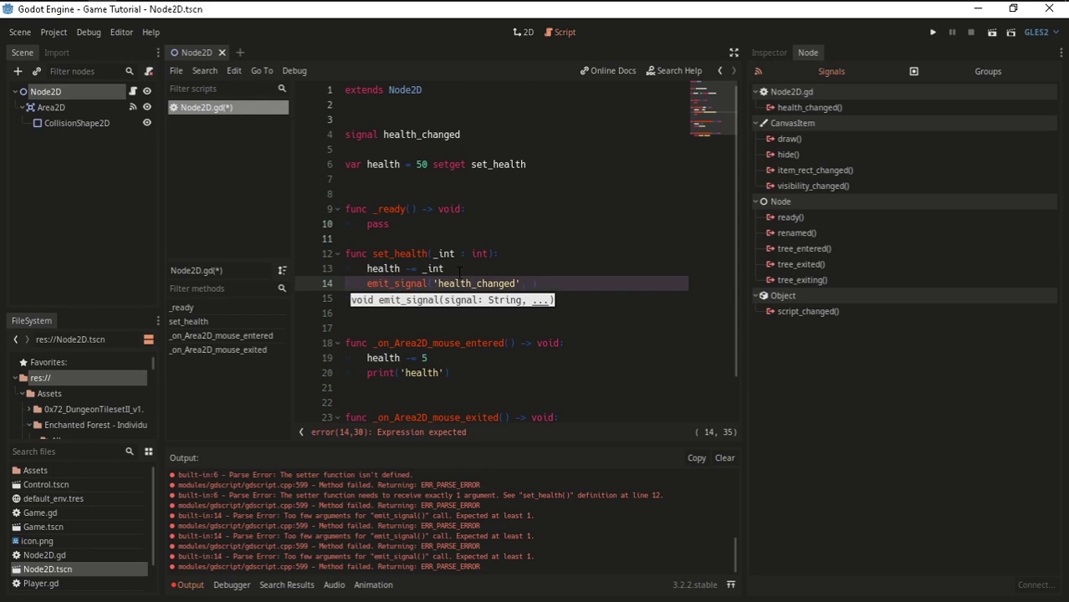
pyautogui.write('health')
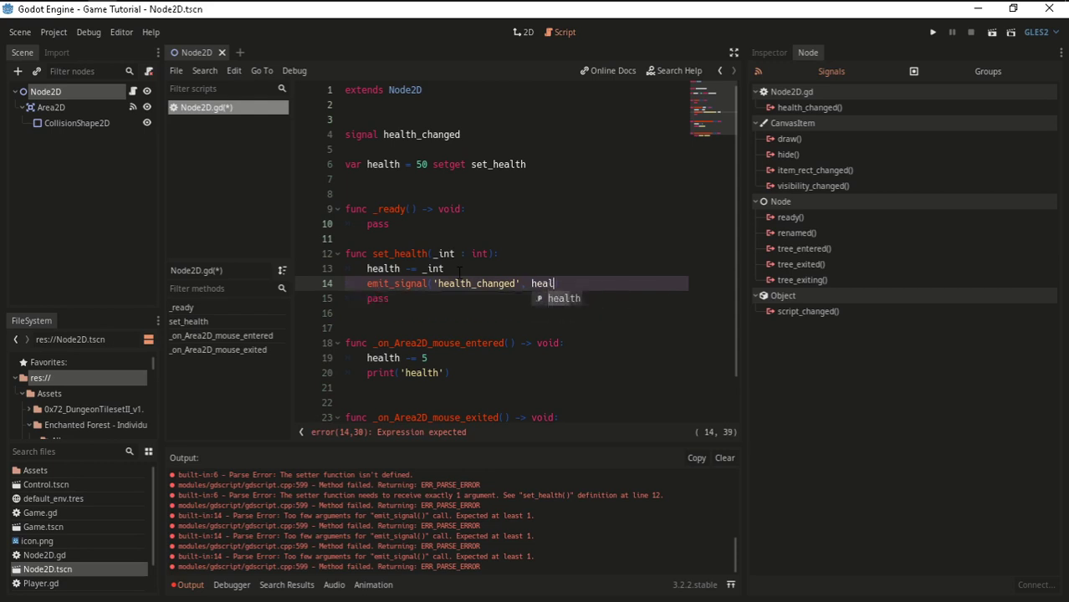
pyautogui.hotkey('ctrl', 's')
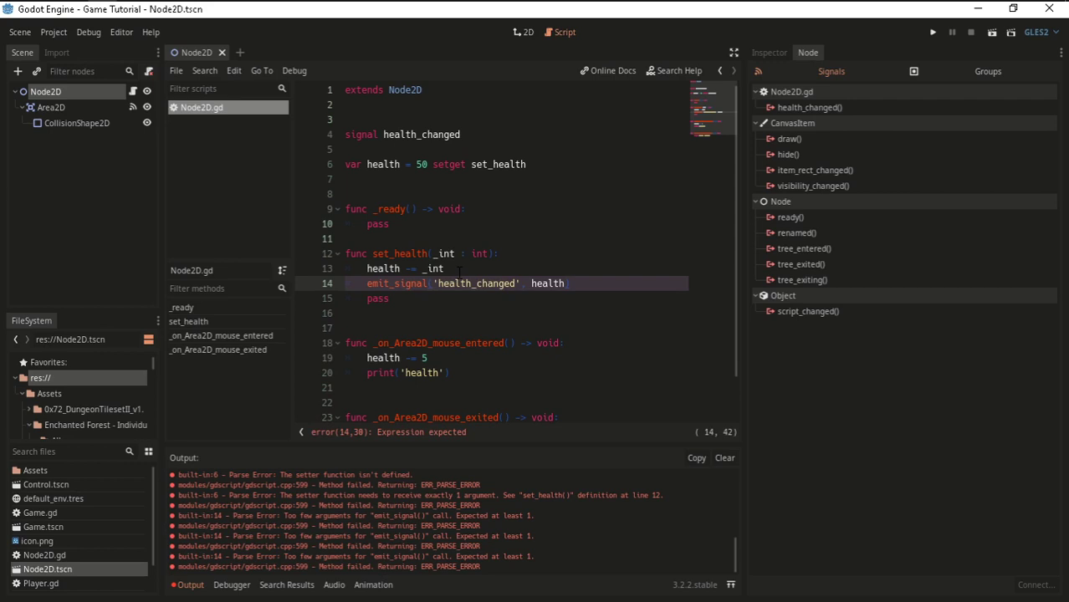
pyautogui.press('Down')
pyautogui.press('Down')
pyautogui.click(530, 294)
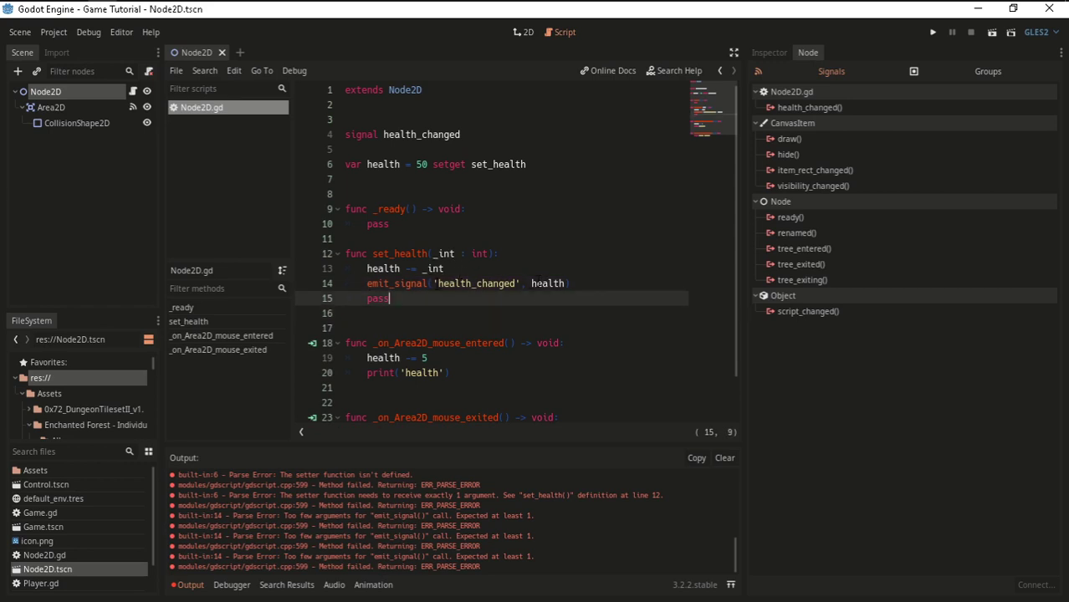
pyautogui.click(566, 283)
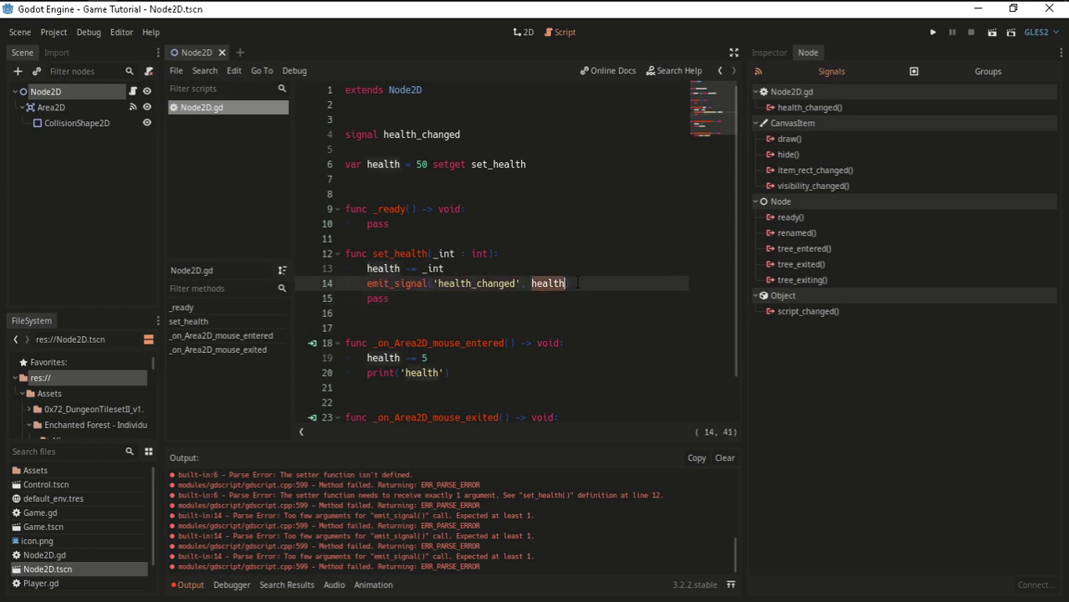
pyautogui.click(412, 298)
pyautogui.scroll(-1, 412, 294)
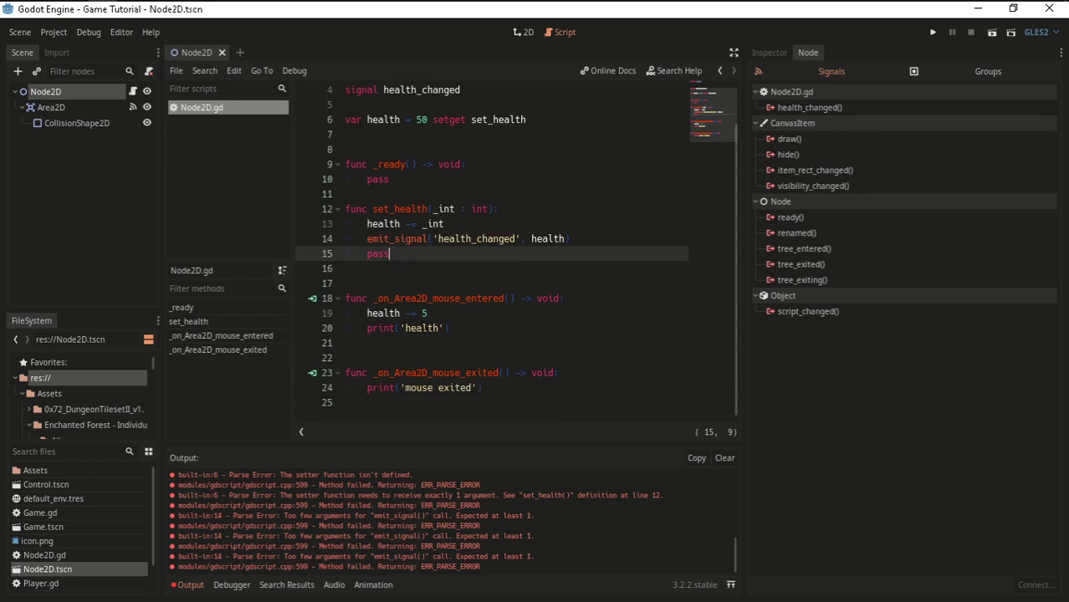
# Connect health_changed to Node2D and make the new _on_Node2D_health_changed handler print('health').
pyautogui.rightClick(833, 108)
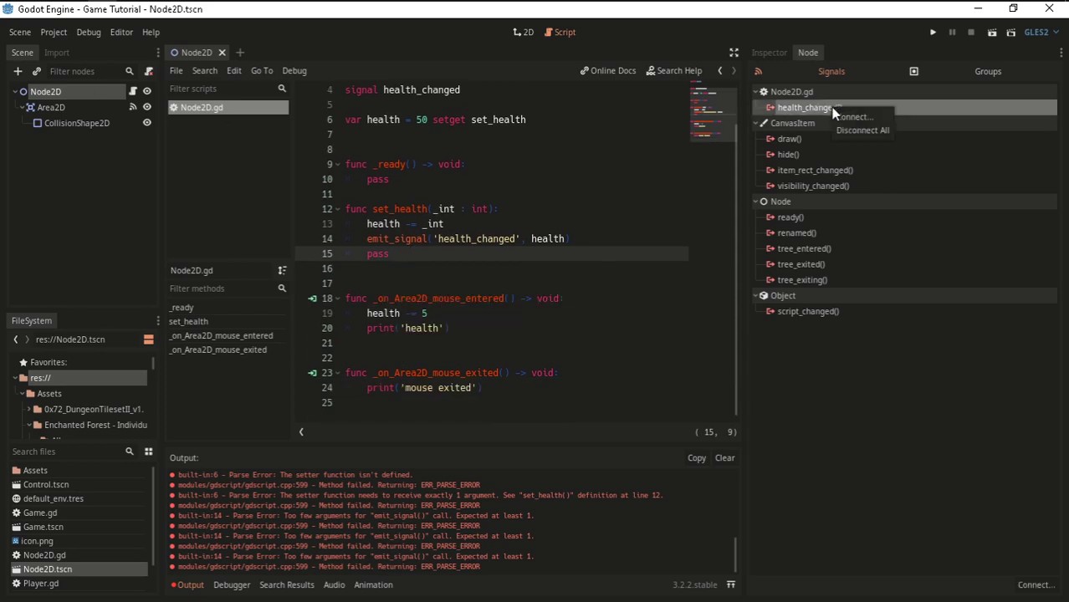
pyautogui.click(852, 118)
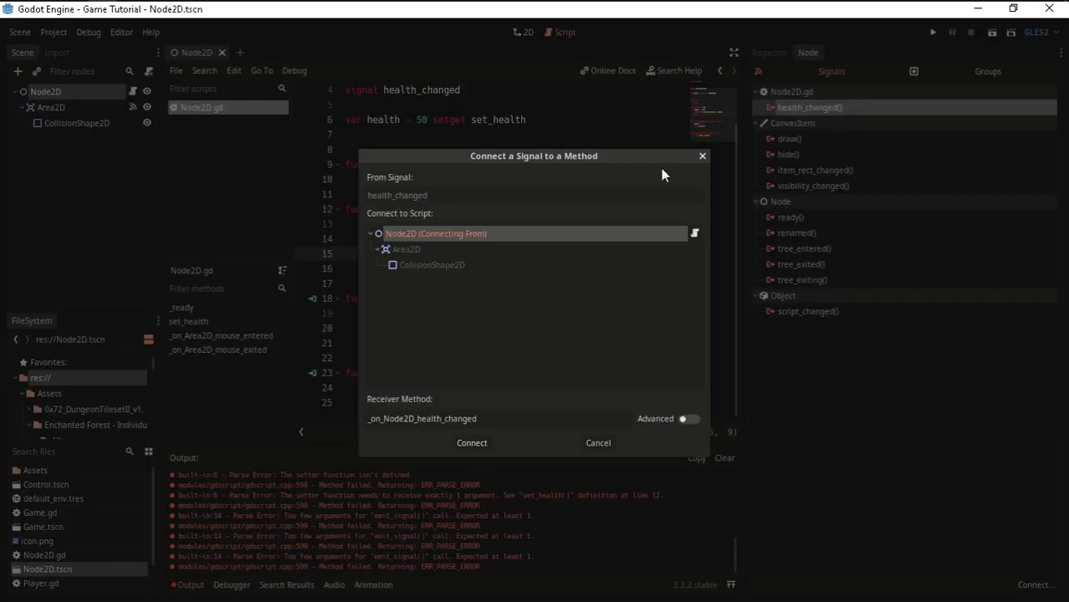
pyautogui.click(472, 443)
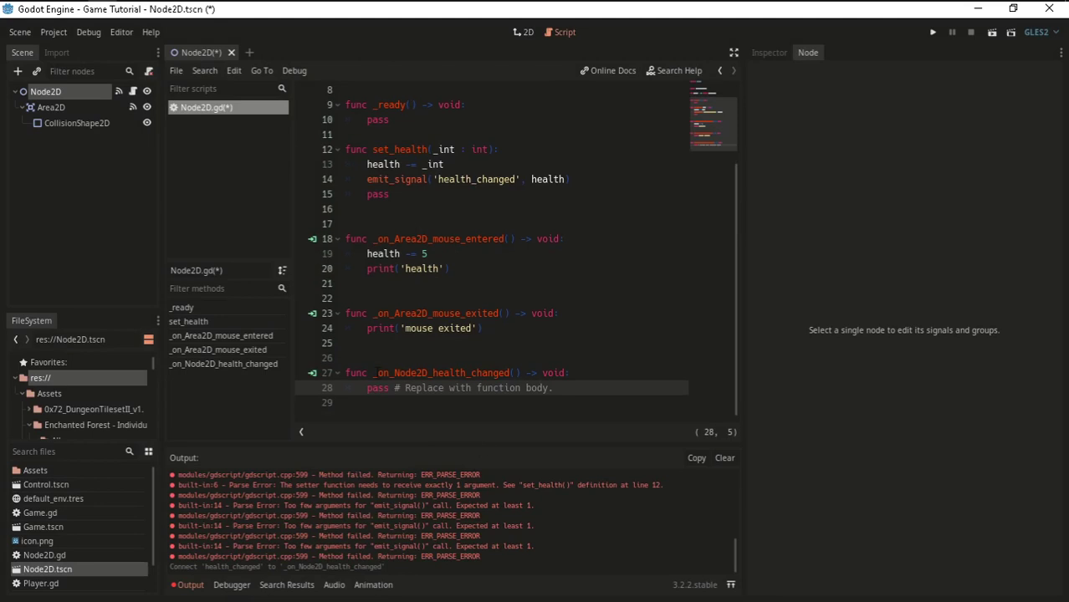
pyautogui.moveTo(394, 373); pyautogui.dragTo(520, 373)
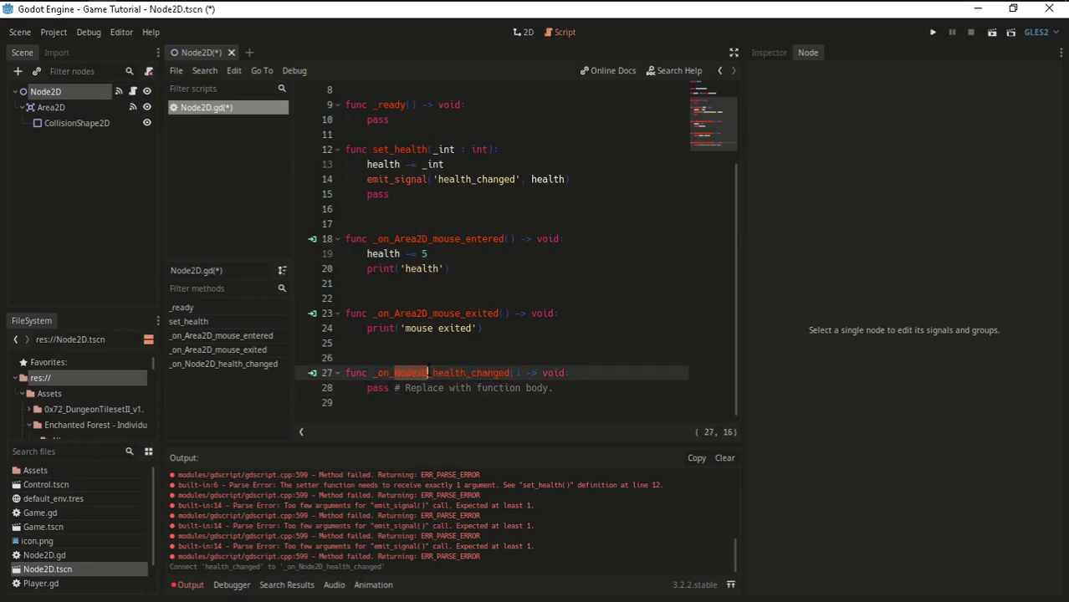
pyautogui.moveTo(433, 373); pyautogui.dragTo(460, 373)
pyautogui.moveTo(558, 391); pyautogui.dragTo(366, 390)
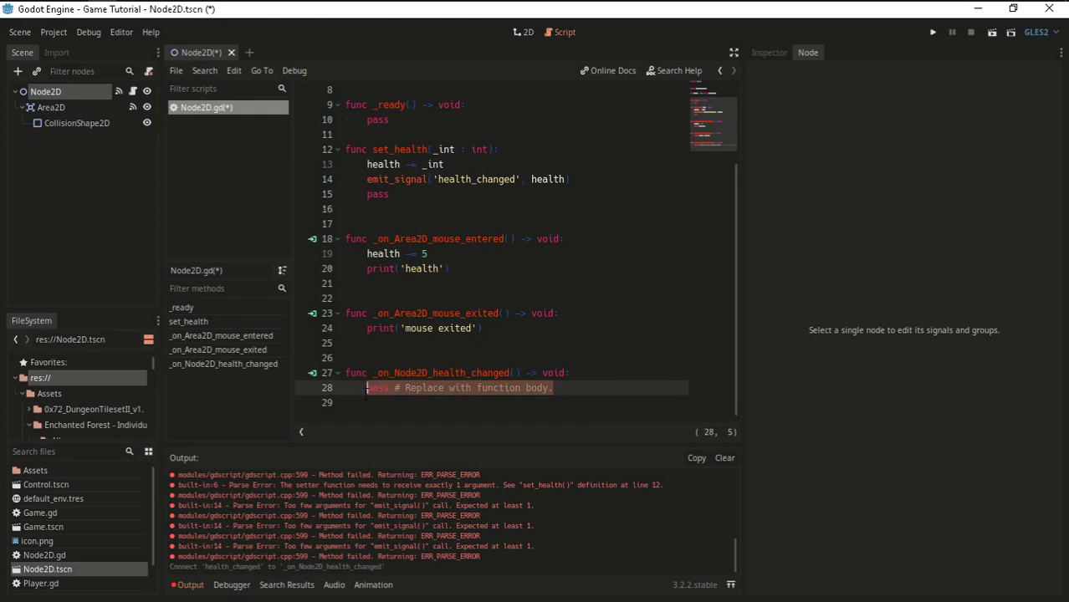
pyautogui.write('print(')
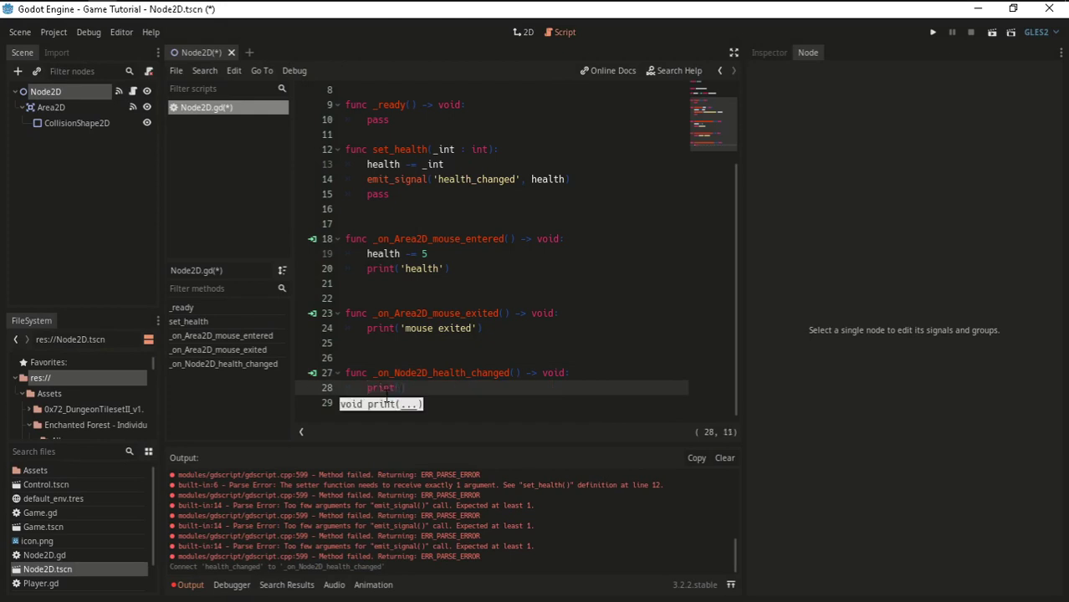
pyautogui.write("'hea")
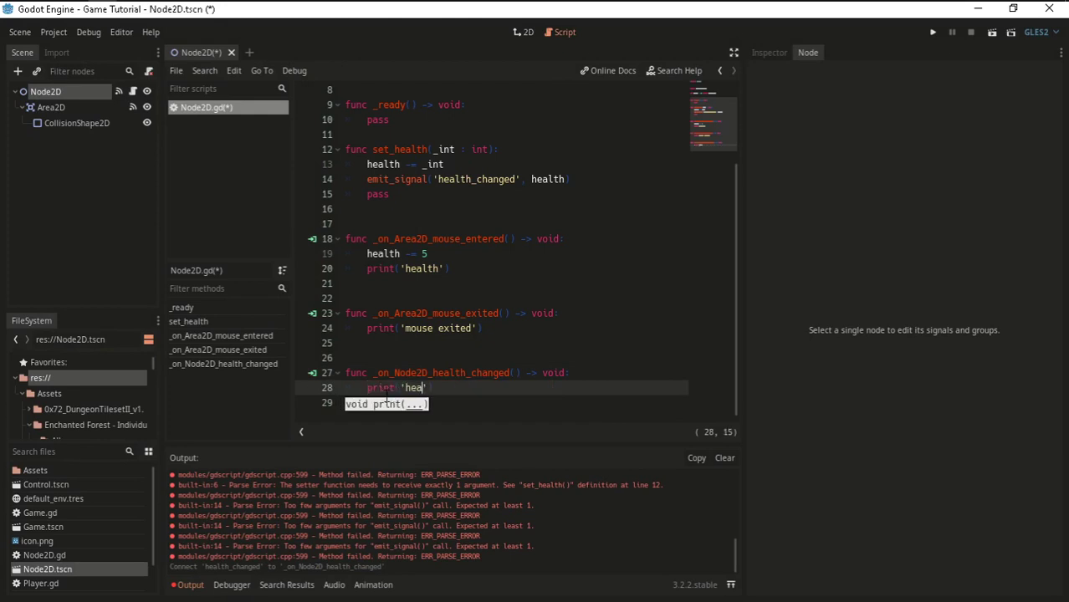
pyautogui.write('lty')
pyautogui.press('BackSpace')
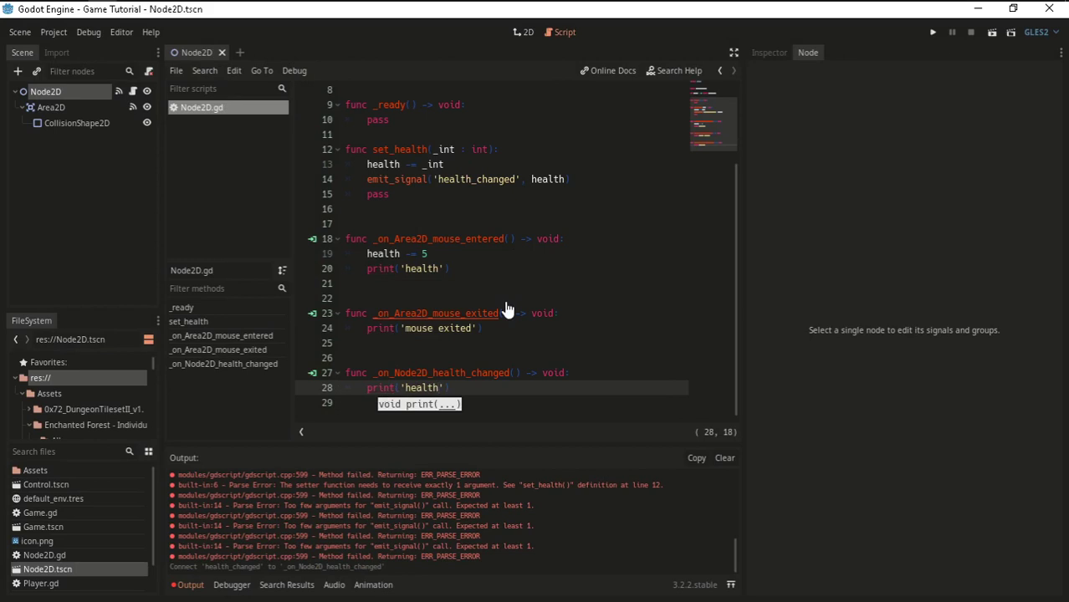
# Delete the health argument from emit_signal in set_health and save.
pyautogui.scroll(2, 491, 252)
pyautogui.moveTo(565, 268); pyautogui.dragTo(520, 268)
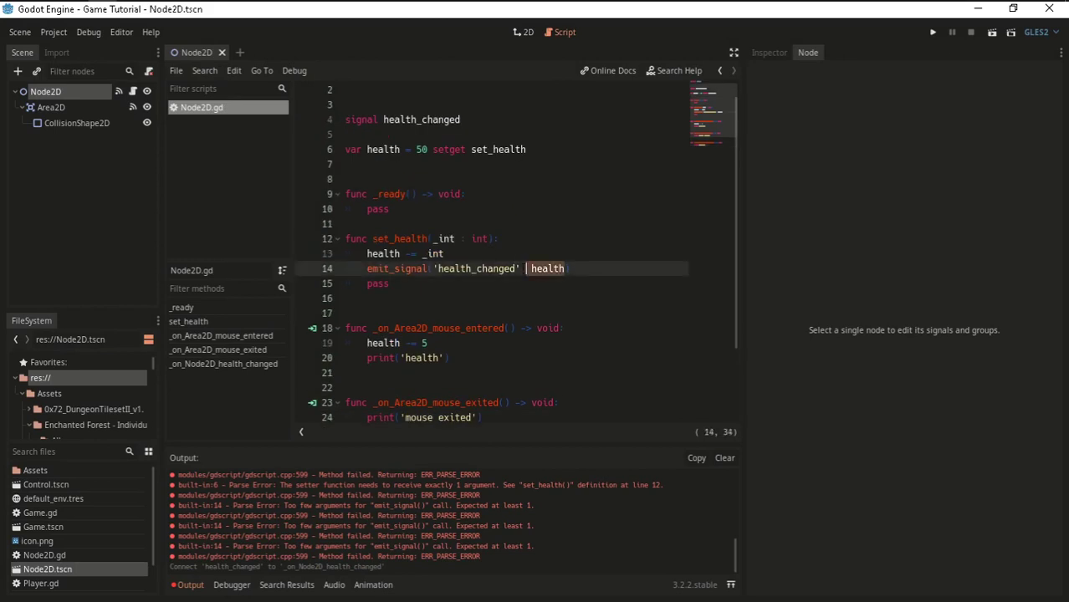
pyautogui.press('BackSpace')
pyautogui.hotkey('ctrl', 's')
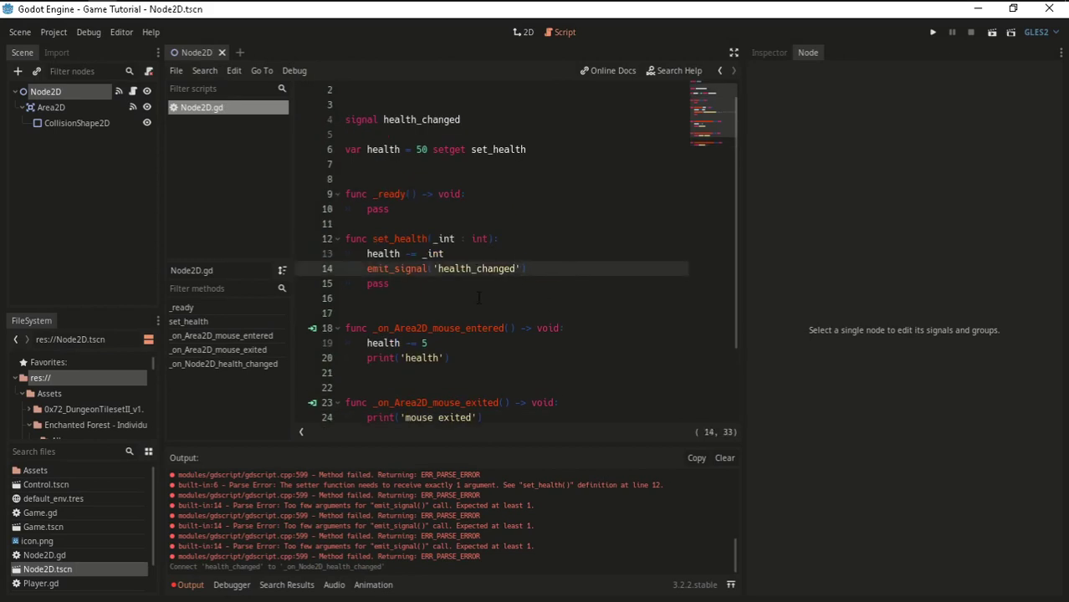
pyautogui.scroll(-2, 500, 255)
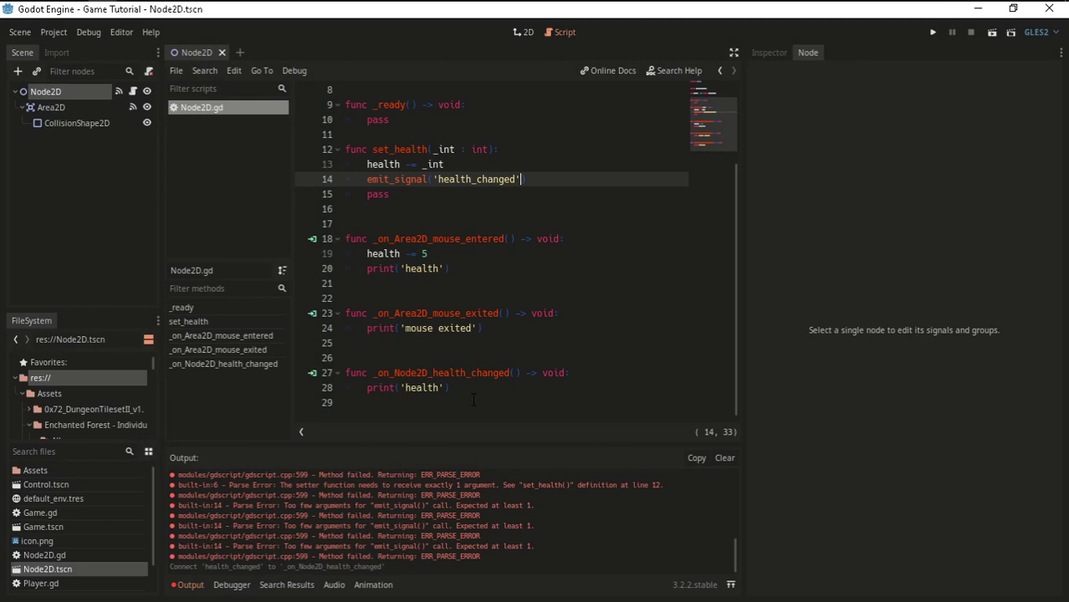
pyautogui.moveTo(451, 387); pyautogui.dragTo(328, 379)
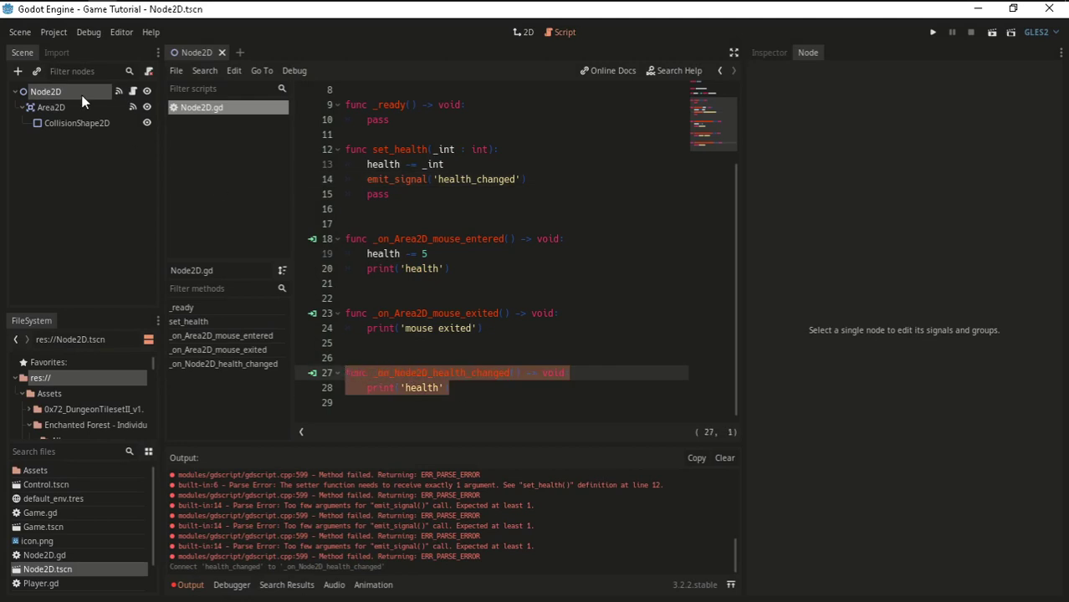
pyautogui.click(80, 94)
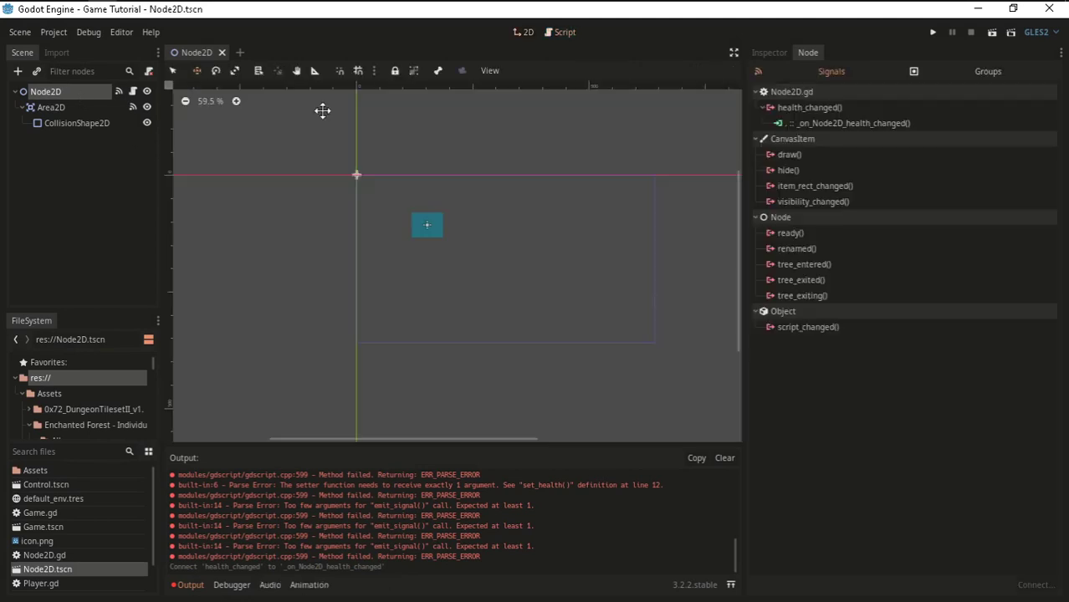
pyautogui.doubleClick(816, 113)
pyautogui.click(686, 419)
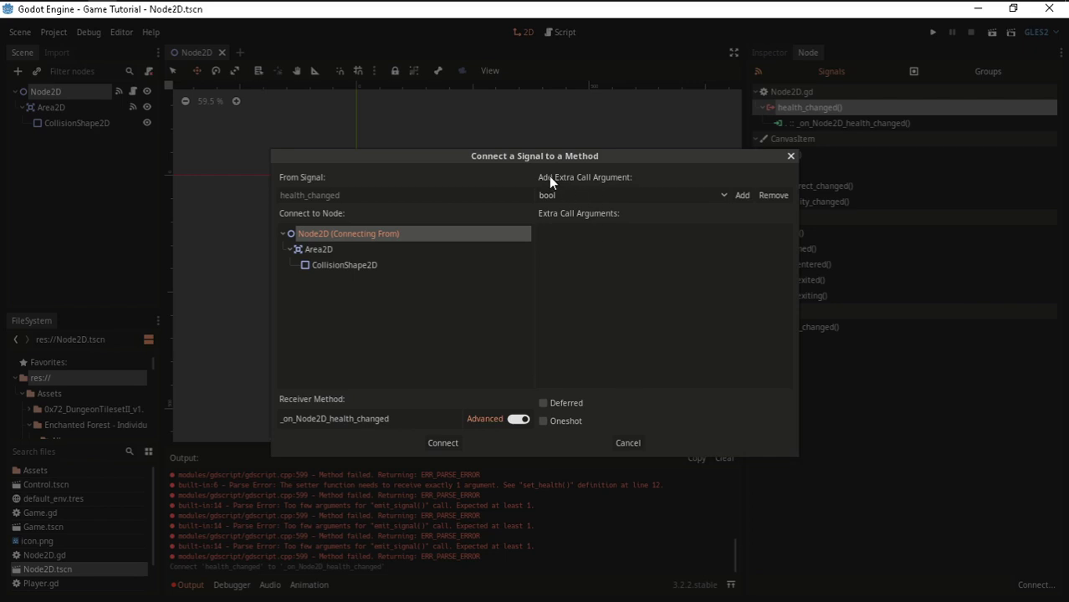
pyautogui.click(594, 198)
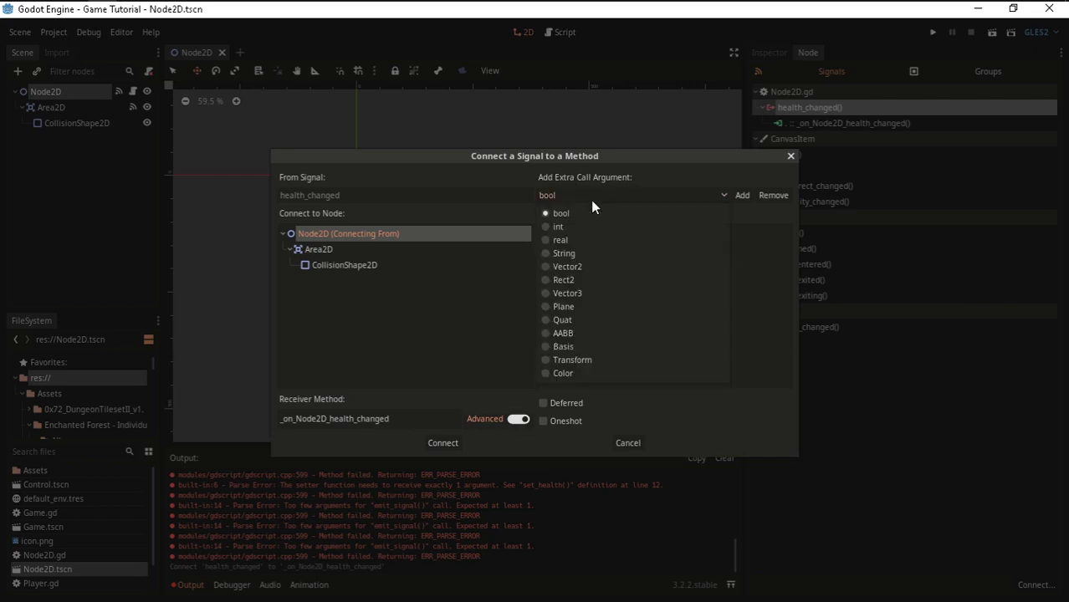
pyautogui.click(567, 240)
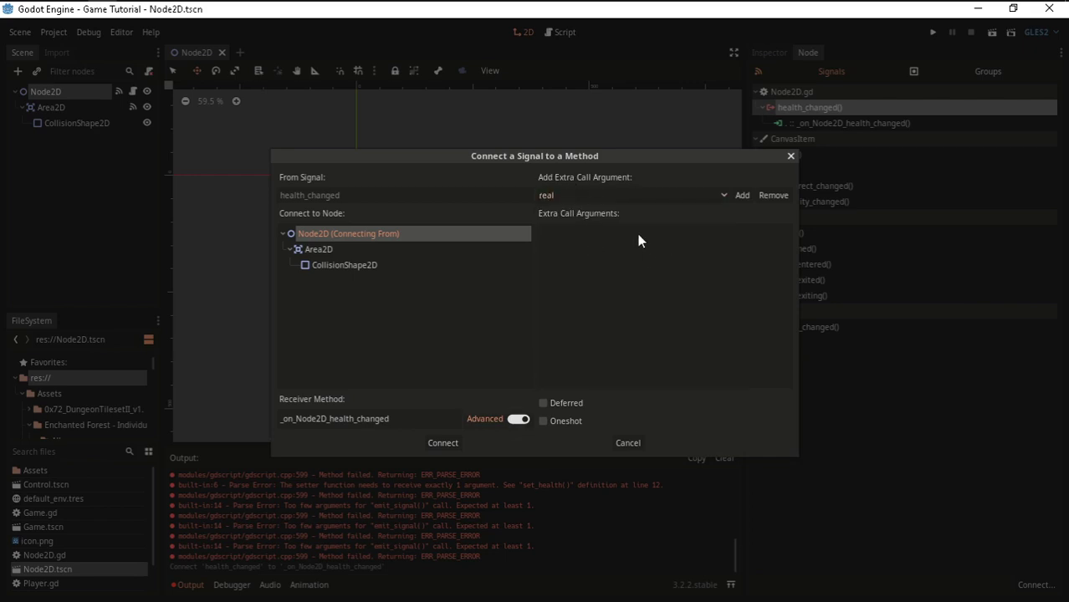
pyautogui.click(705, 195)
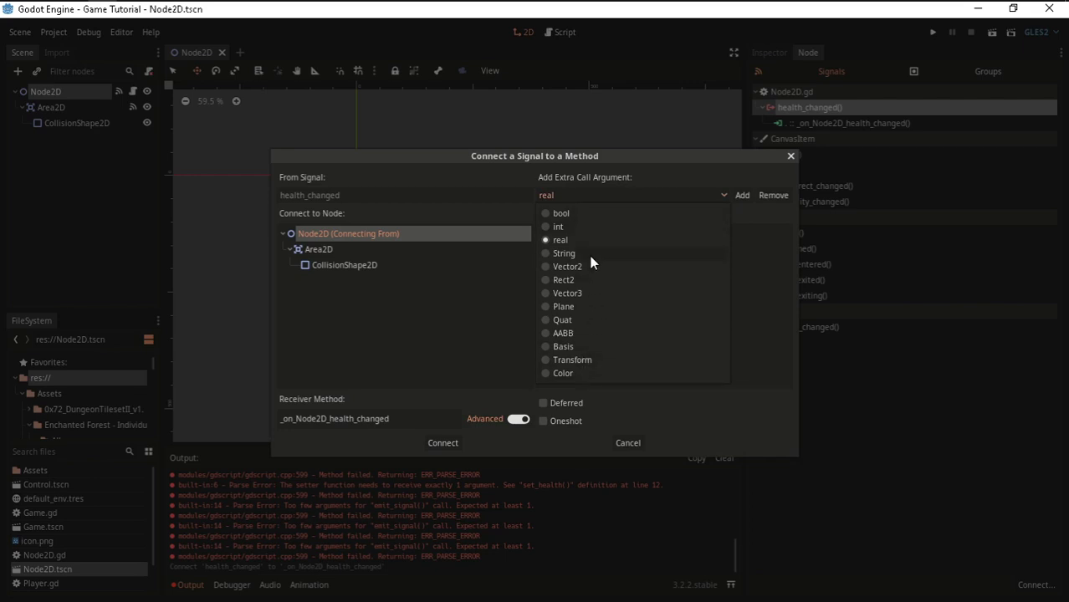
pyautogui.click(581, 226)
pyautogui.click(742, 194)
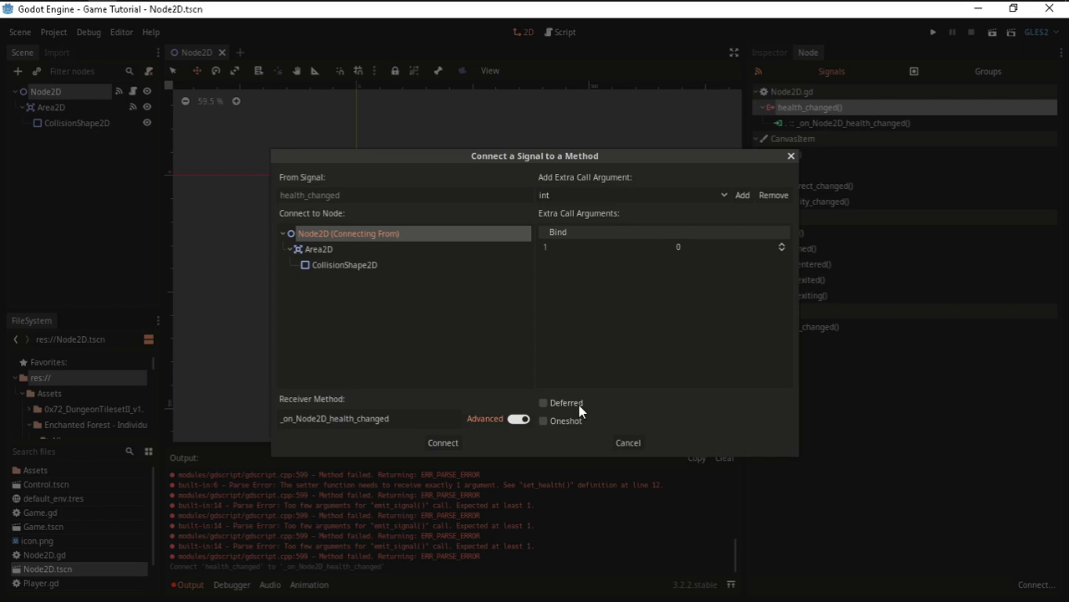
pyautogui.click(448, 443)
pyautogui.click(515, 391)
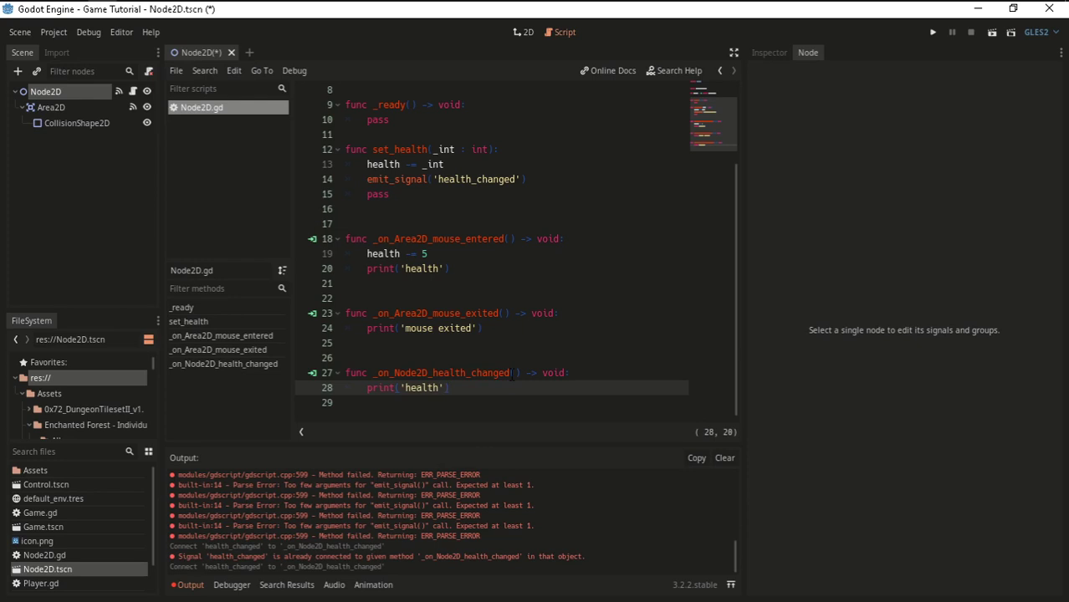
# Restore the health argument in emit_signal and give the handler a '_health : int' parameter.
pyautogui.click(513, 373)
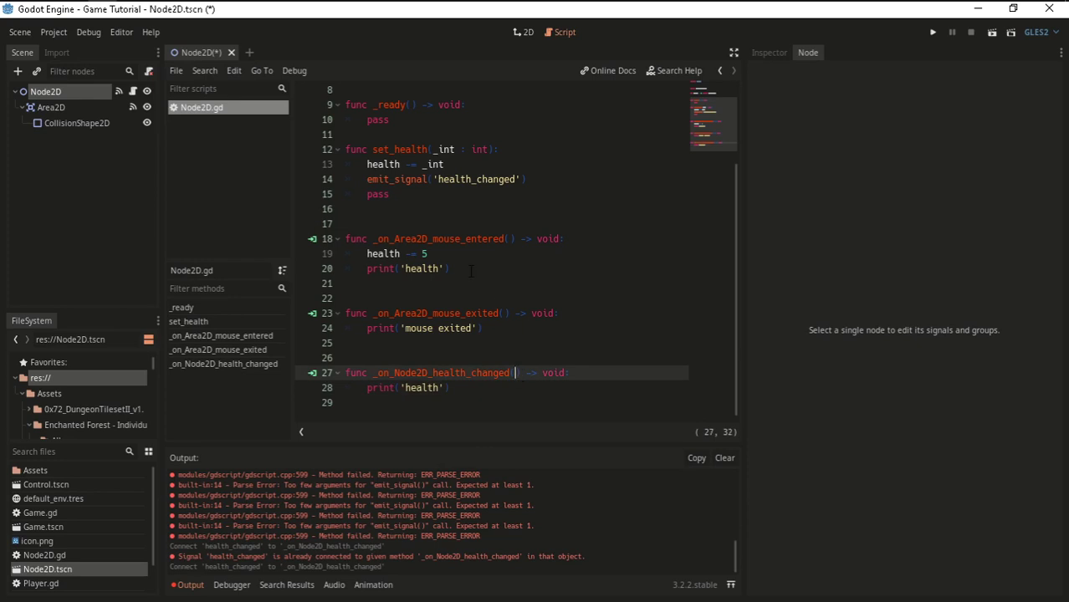
pyautogui.hotkey('ctrl', 'y')
pyautogui.hotkey('ctrl', 's')
pyautogui.write('health :')
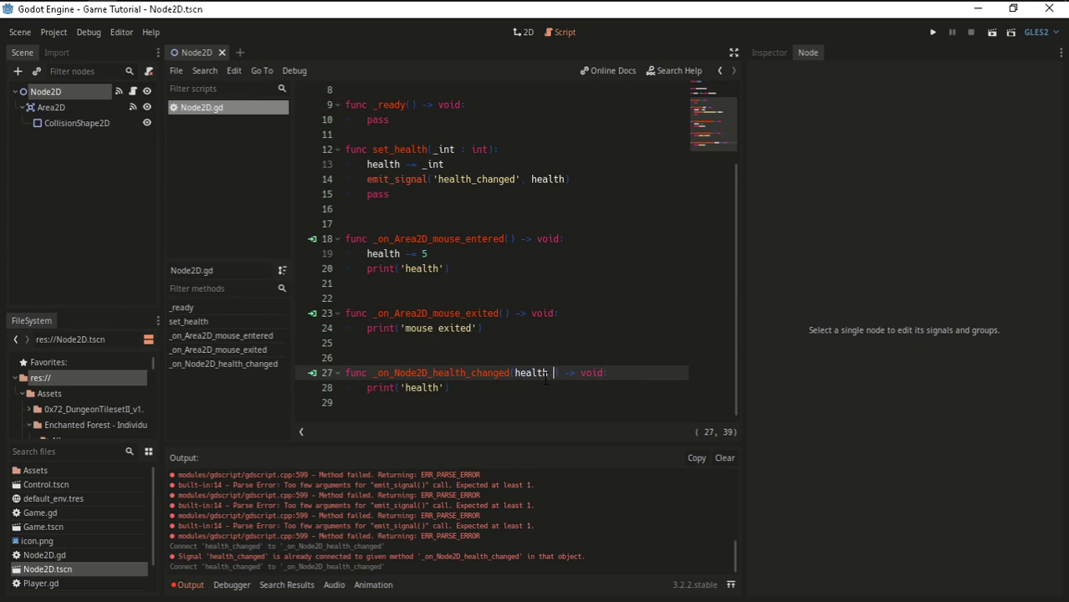
pyautogui.write(' int')
pyautogui.press('Left')
pyautogui.press('Left')
pyautogui.press('Left')
pyautogui.write('_')
pyautogui.press('Up')
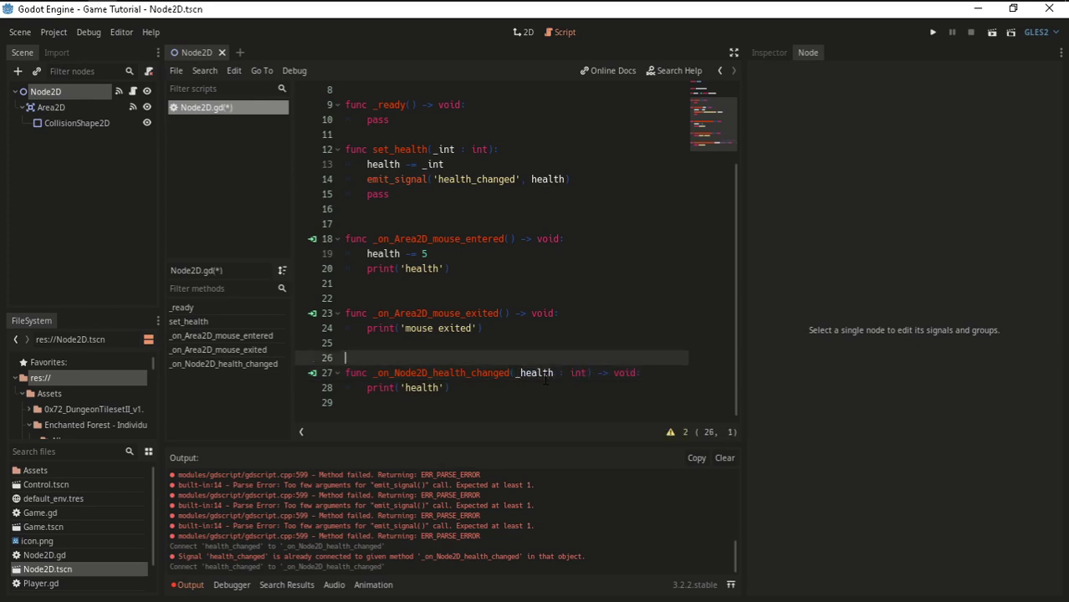
pyautogui.press('Up')
pyautogui.press('Up')
pyautogui.press('Up')
# Change the handler's print('health') to print('_health') and save.
pyautogui.press('Up')
pyautogui.hotkey('ctrl', 's')
pyautogui.press('Down')
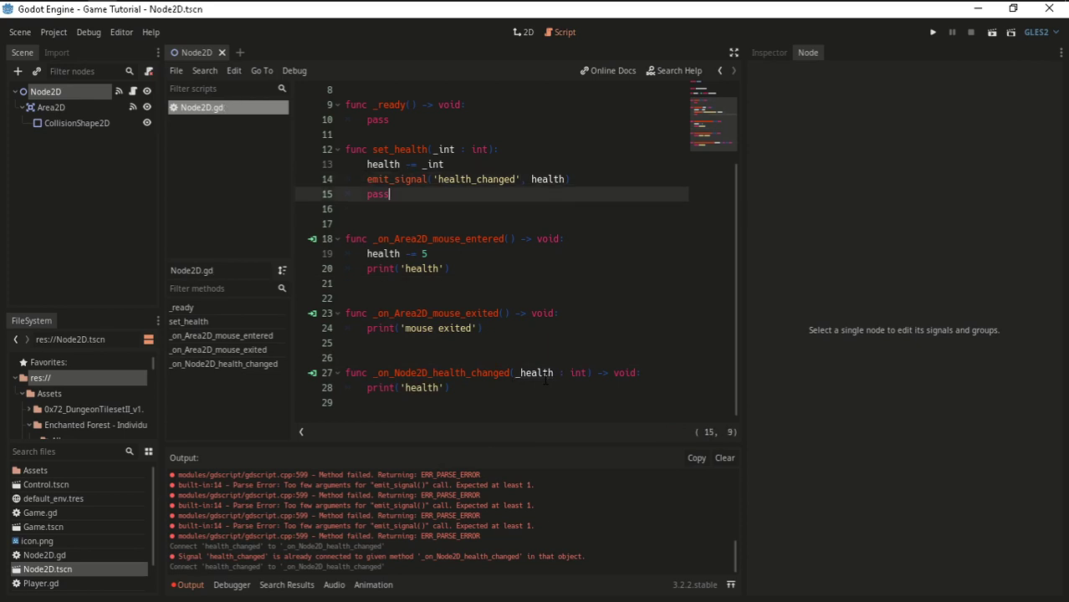
pyautogui.press('Down')
pyautogui.press('Down')
pyautogui.press('Down')
pyautogui.press('Down')
pyautogui.press('Down')
pyautogui.press('Down')
pyautogui.press('Up')
pyautogui.press('Left')
pyautogui.press('Left')
pyautogui.press('Left')
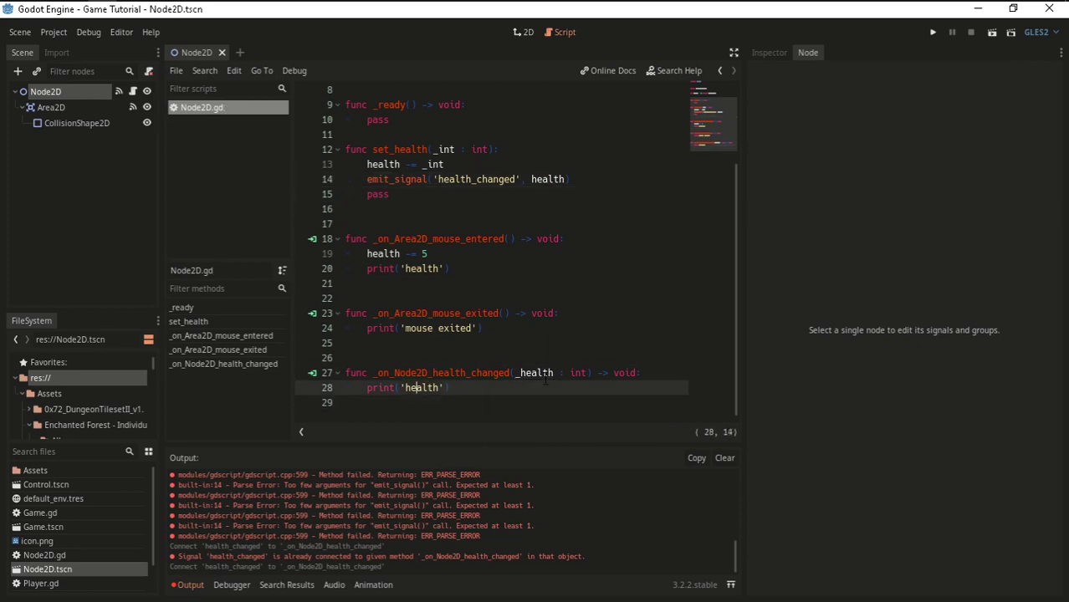
pyautogui.press('Left')
pyautogui.write('_')
pyautogui.hotkey('ctrl', 's')
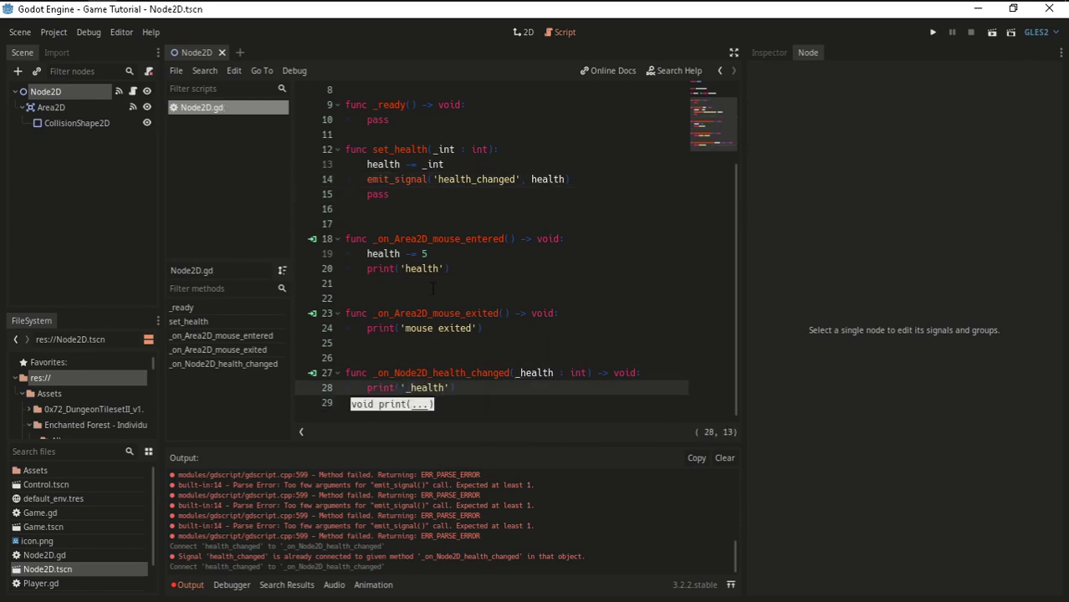
pyautogui.hotkey('ctrl', 's')
# Test-run the game, then remove the quotes so the handler prints print(_health).
pyautogui.click(933, 31)
pyautogui.moveTo(447, 171); pyautogui.dragTo(577, 176)
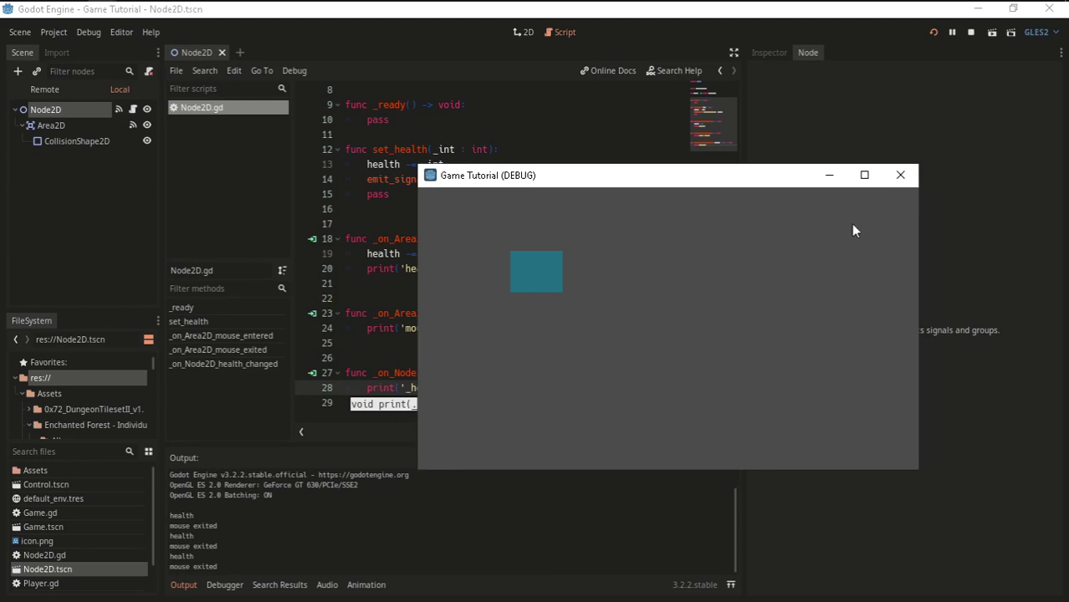
pyautogui.click(900, 175)
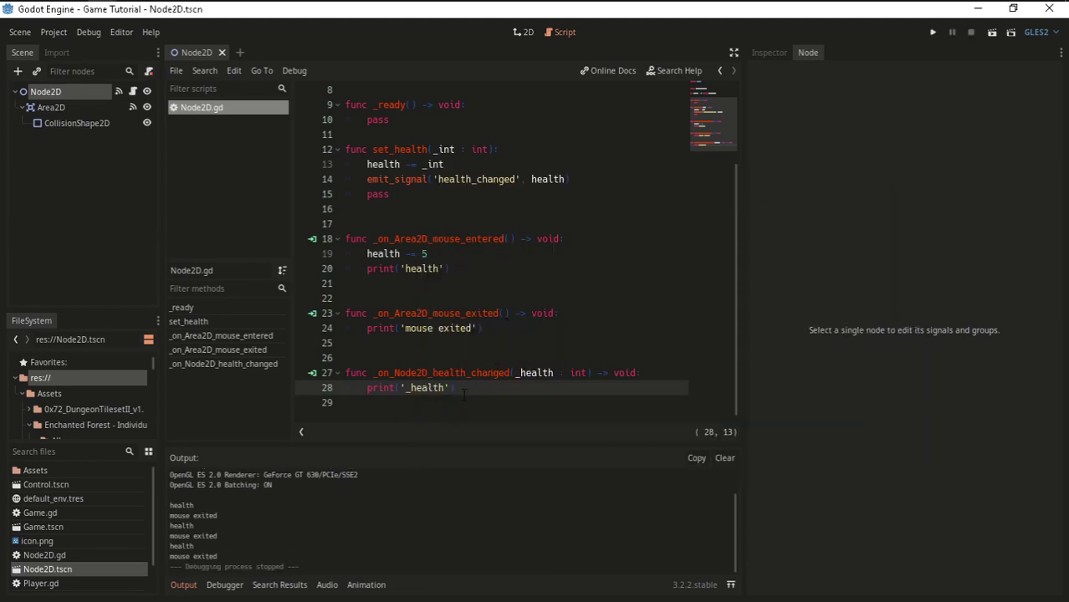
pyautogui.press('BackSpace')
pyautogui.click(506, 388)
pyautogui.press('BackSpace')
pyautogui.press('BackSpace')
# Run the game again to check the printed value, then close it.
pyautogui.click(932, 32)
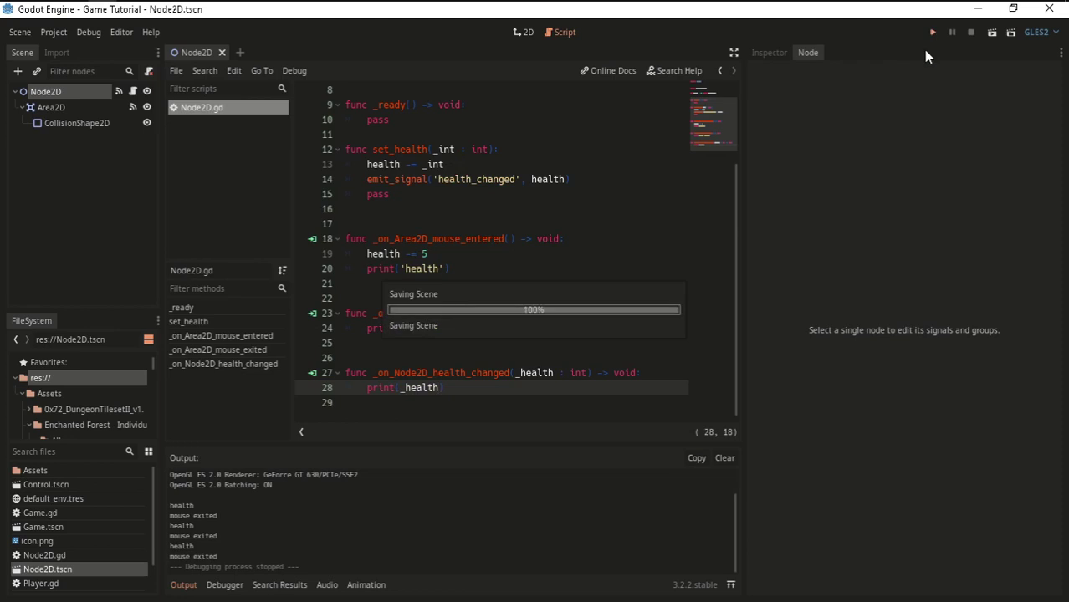
pyautogui.moveTo(596, 177); pyautogui.dragTo(675, 177)
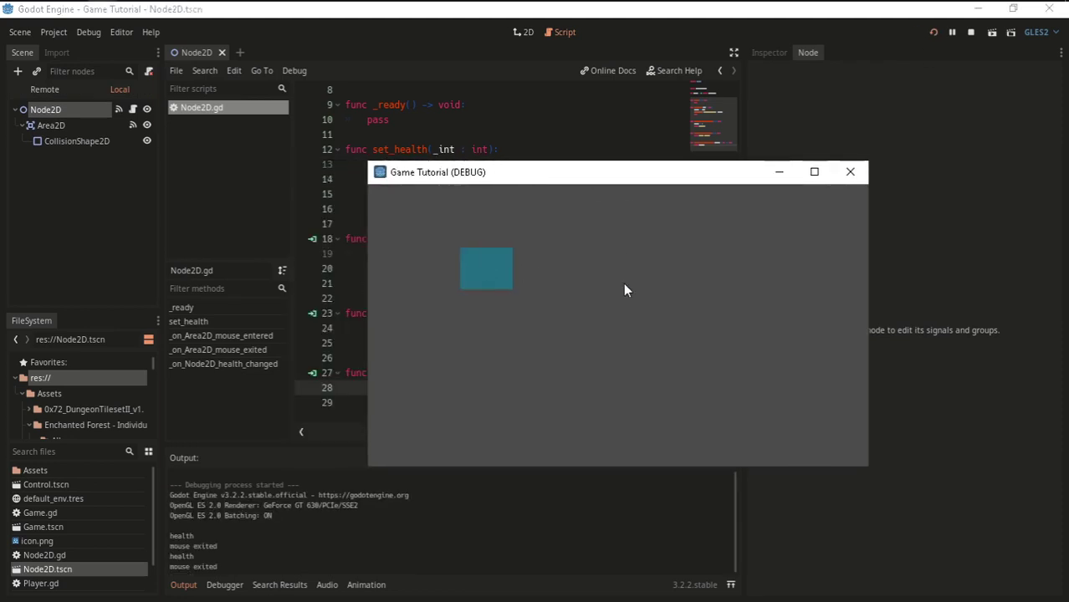
pyautogui.moveTo(577, 171); pyautogui.dragTo(727, 340)
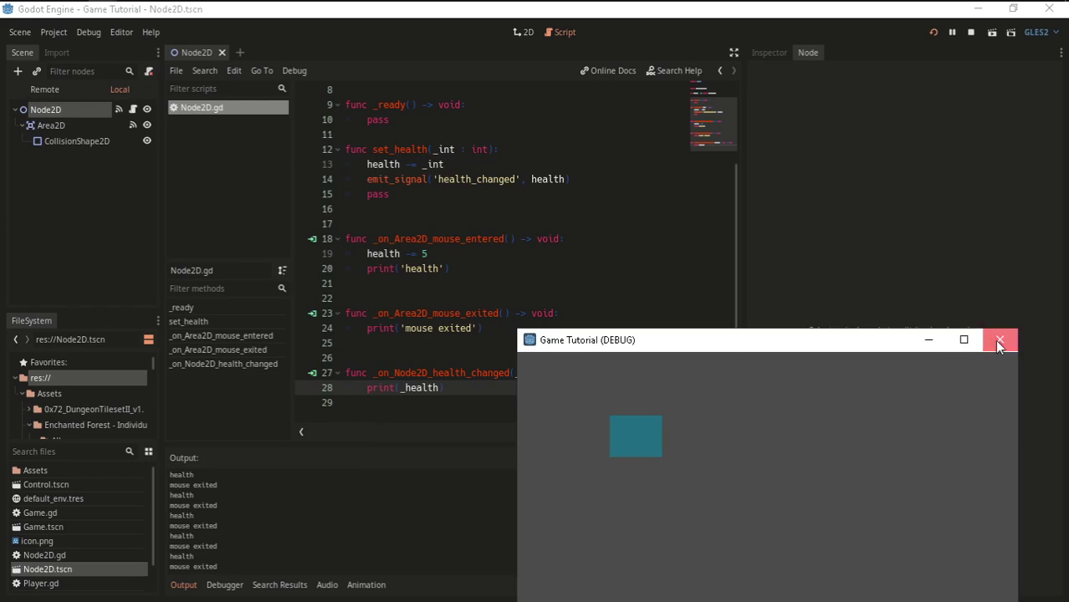
pyautogui.click(987, 352)
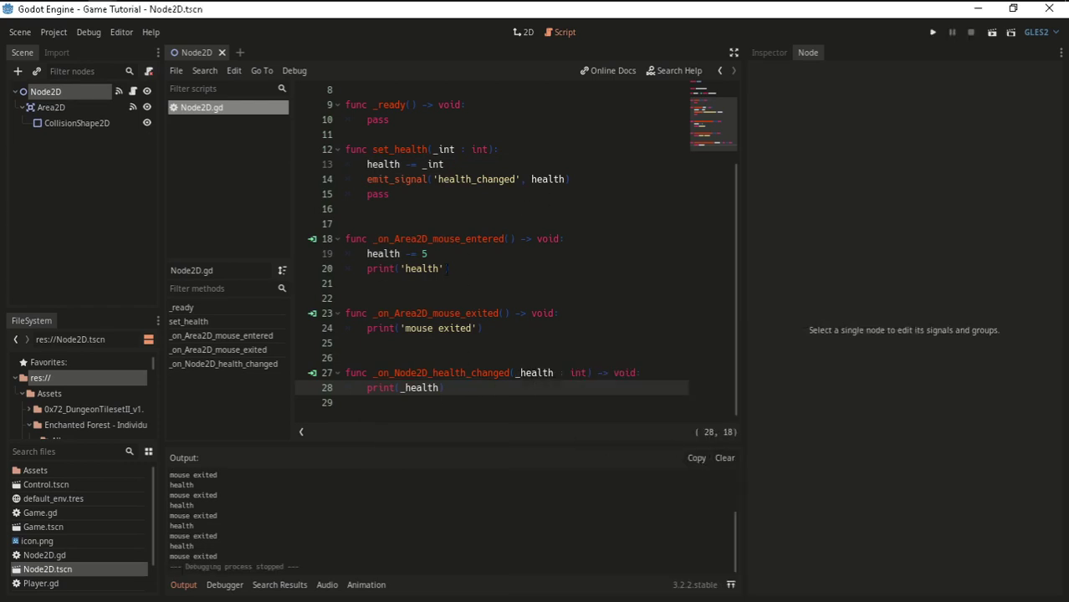
# Delete the print('health') line in mouse_entered and the pass line in set_health.
pyautogui.moveTo(458, 268); pyautogui.dragTo(274, 273)
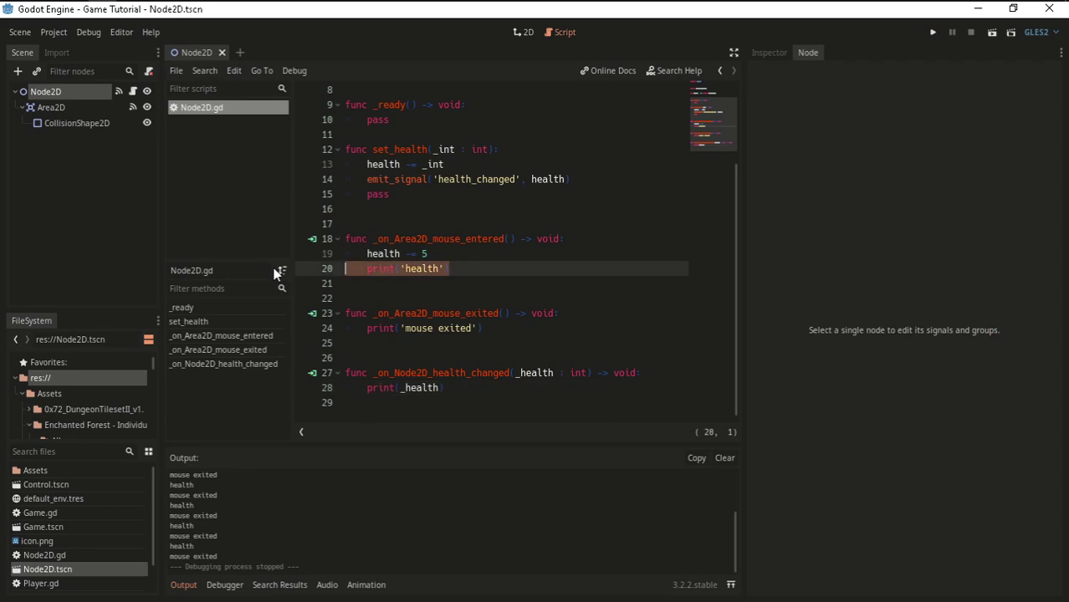
pyautogui.press('BackSpace')
pyautogui.press('BackSpace')
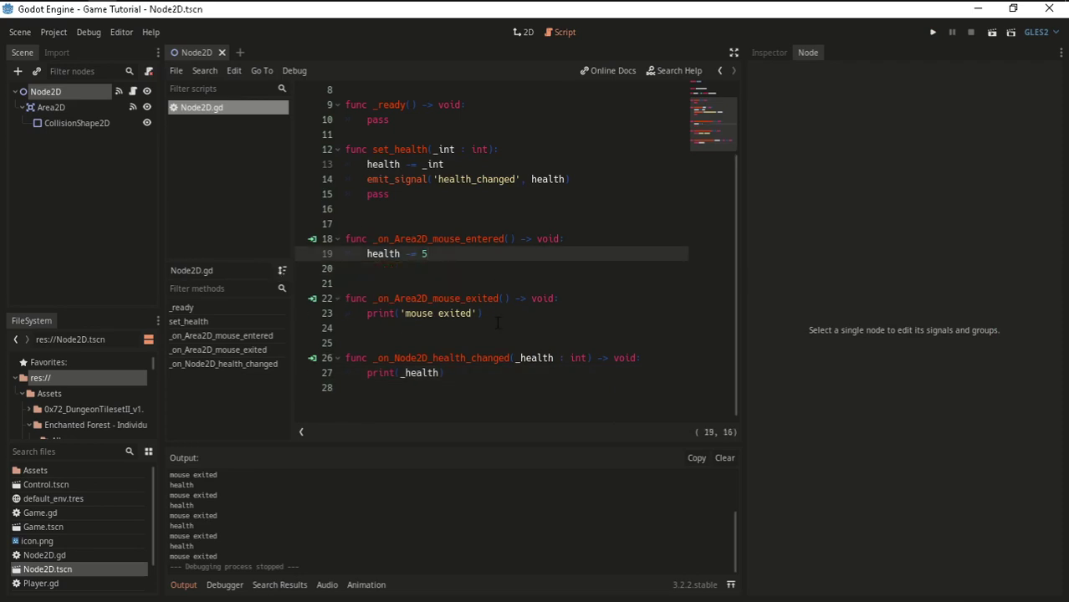
pyautogui.click(475, 372)
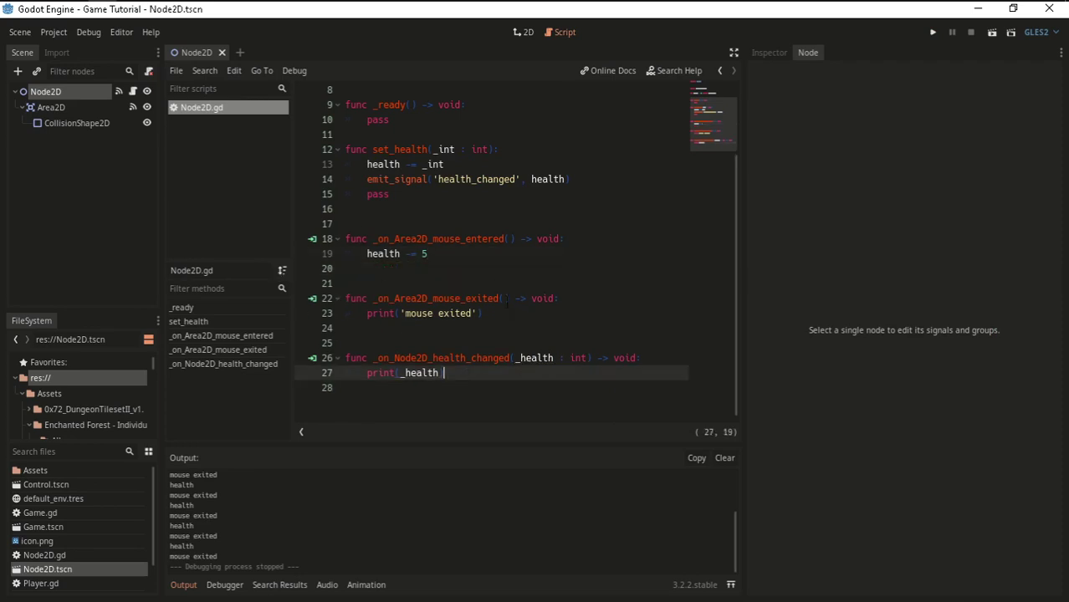
pyautogui.moveTo(416, 196); pyautogui.dragTo(322, 202)
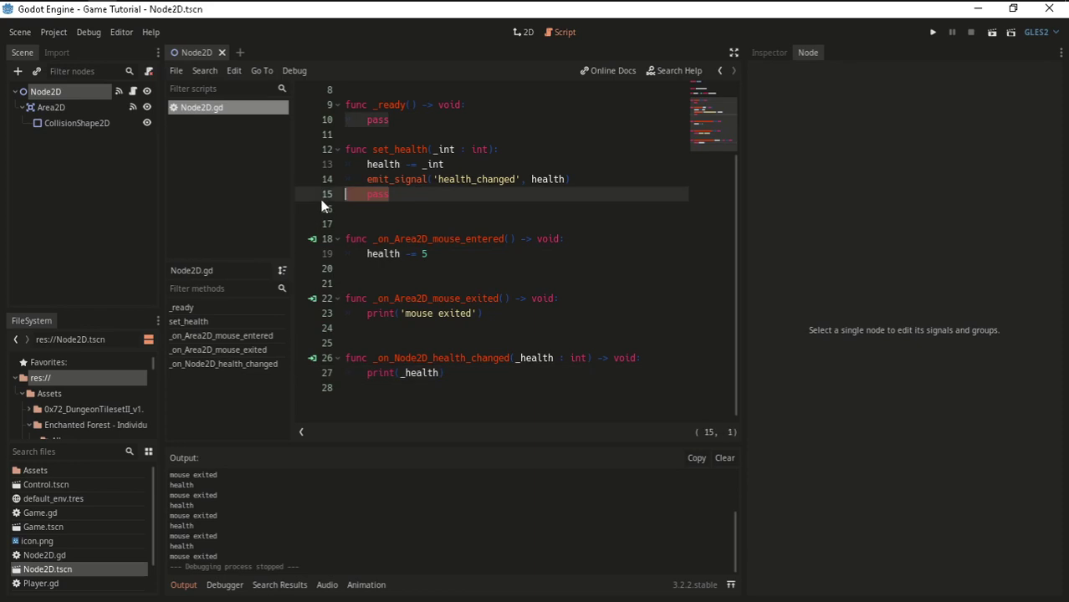
pyautogui.press('BackSpace')
pyautogui.press('BackSpace')
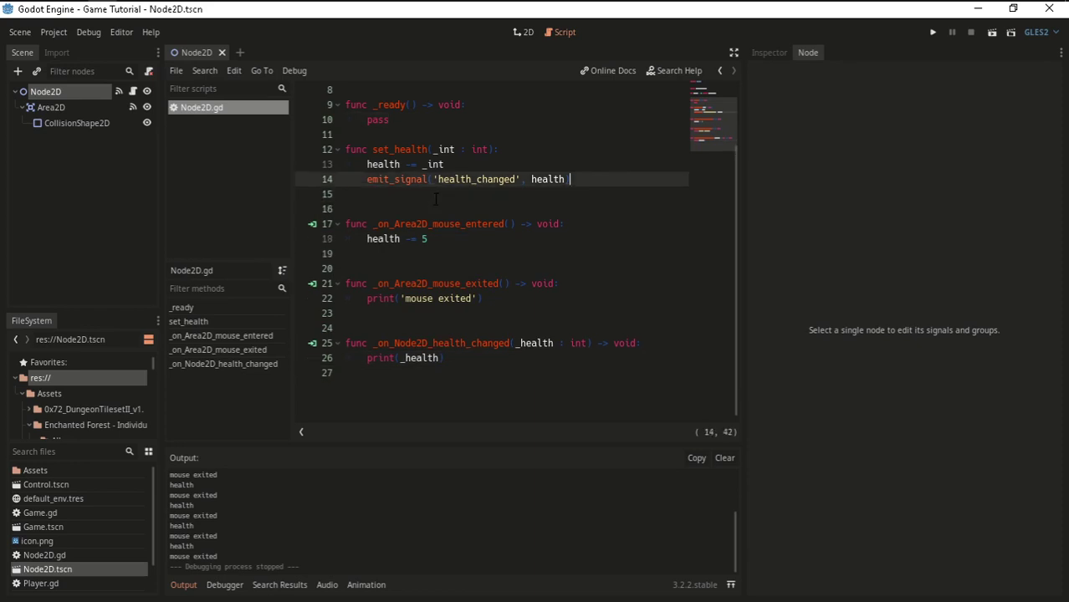
# Replace 'health -= 5' in the mouse-entered handler with set_health(-5).
pyautogui.scroll(3, 435, 198)
pyautogui.moveTo(428, 343); pyautogui.dragTo(366, 343)
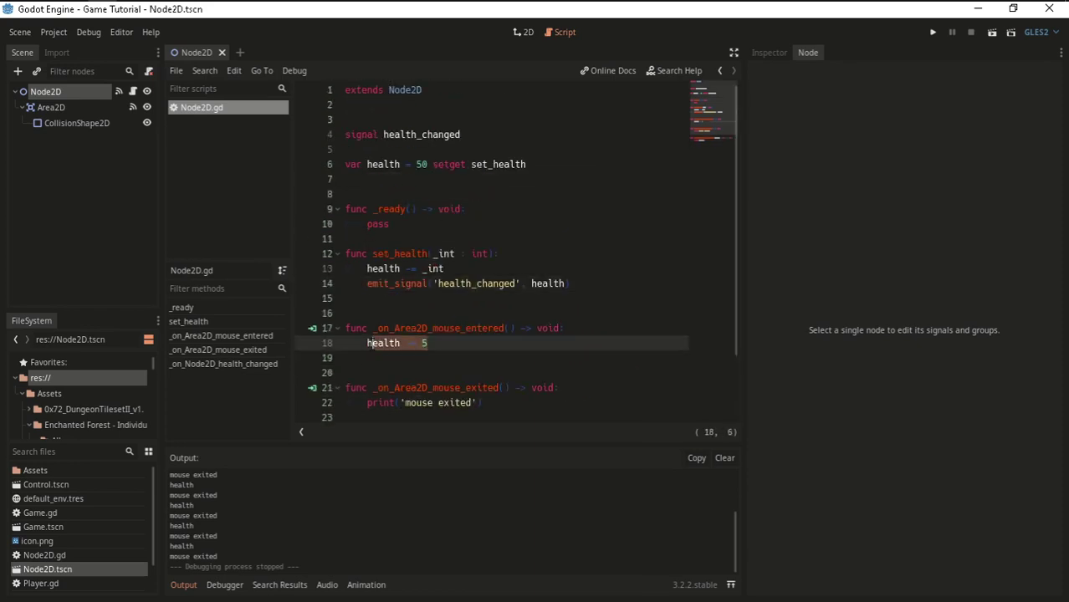
pyautogui.write('set')
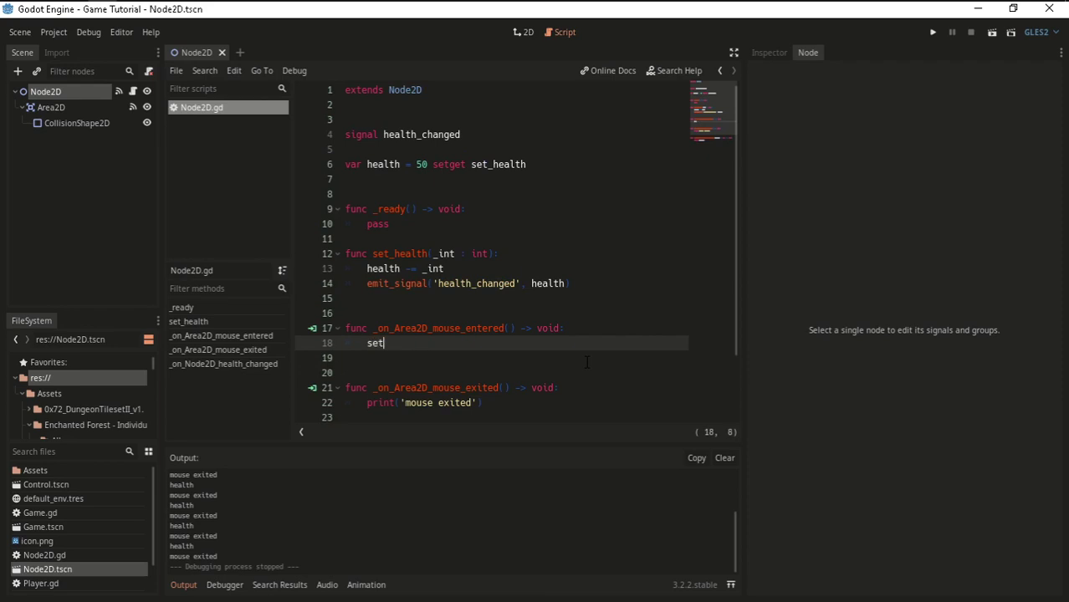
pyautogui.write('_he')
pyautogui.press('Return')
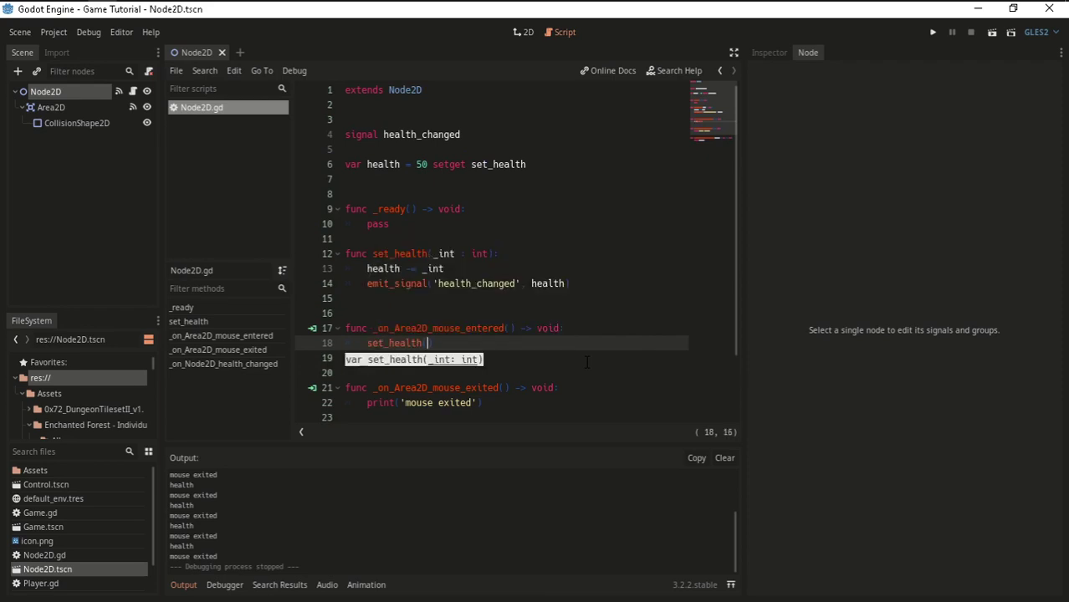
pyautogui.write('5)')
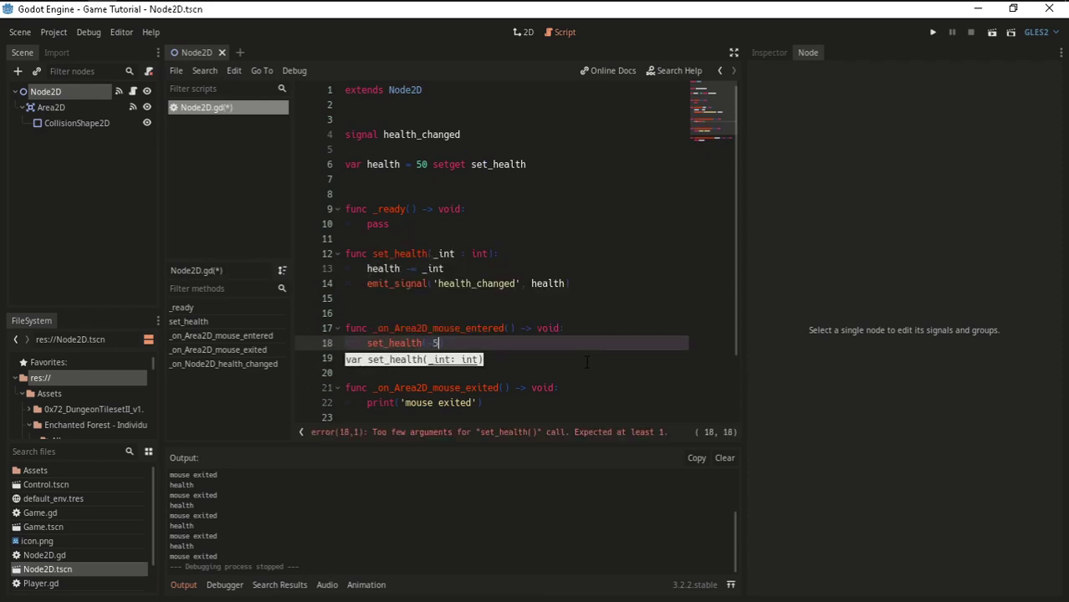
pyautogui.scroll(-2, 592, 314)
pyautogui.write(')')
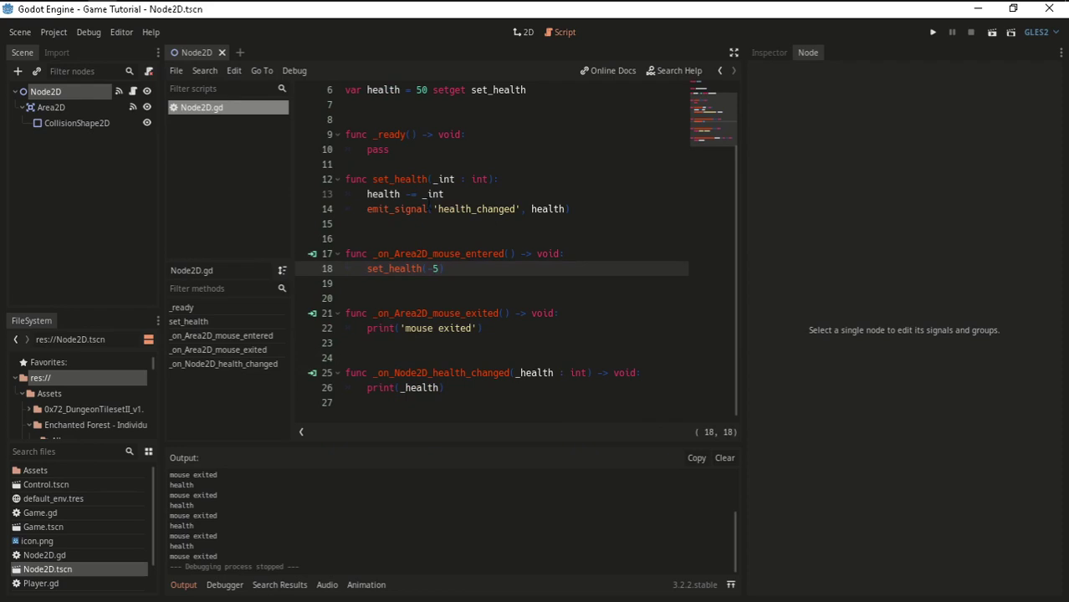
# Change '-=' to '+=' in set_health's health assignment.
pyautogui.click(412, 194)
pyautogui.press('BackSpace')
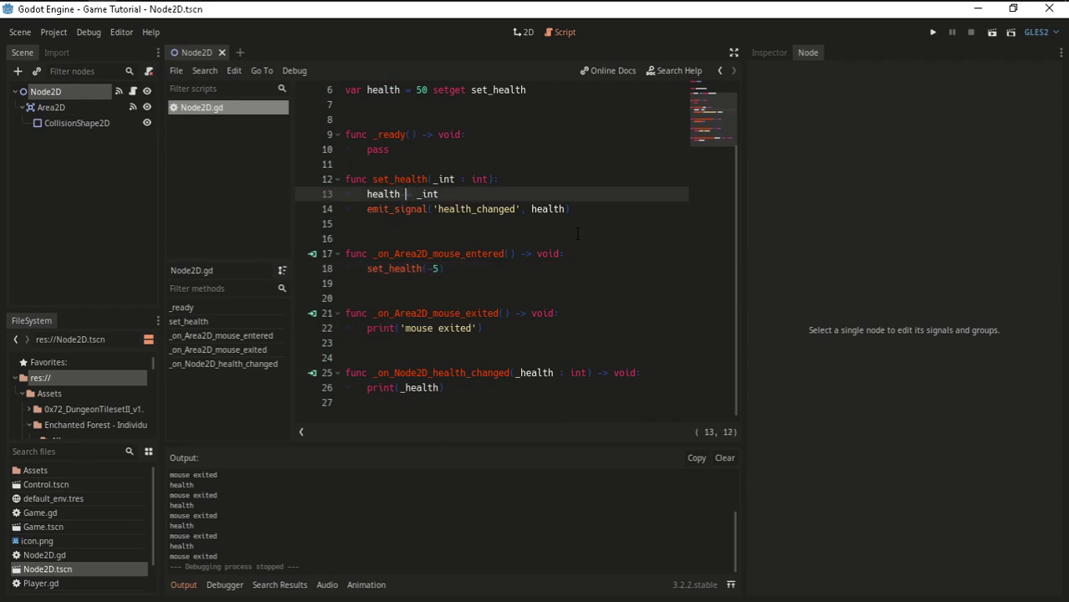
pyautogui.write('+')
# Save, run the game, and hover the square until health drops by 5 to -30, then close.
pyautogui.hotkey('ctrl', 's')
pyautogui.click(935, 33)
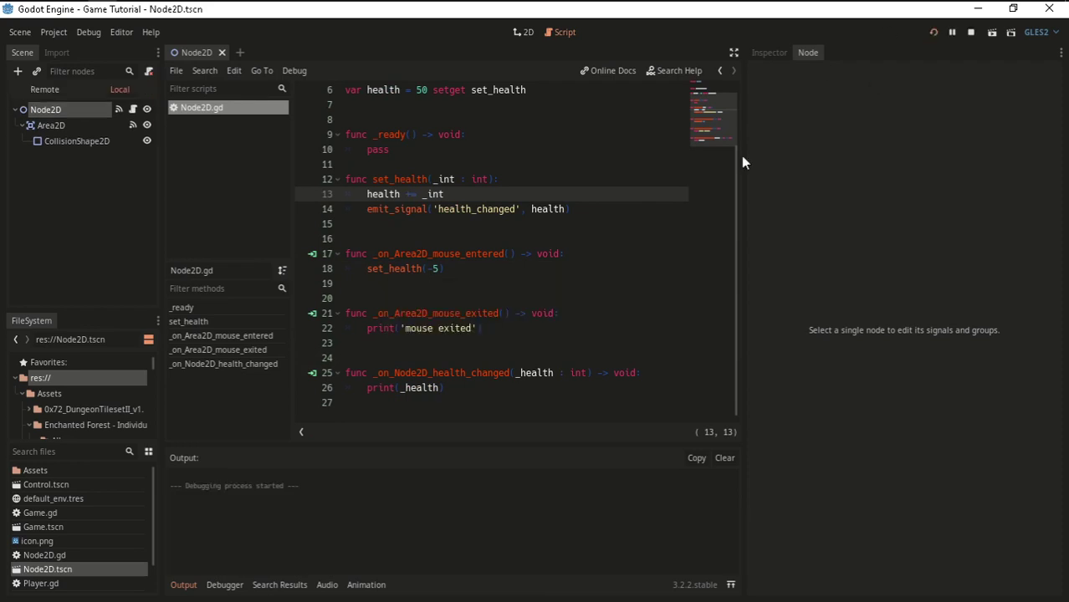
pyautogui.moveTo(476, 271)
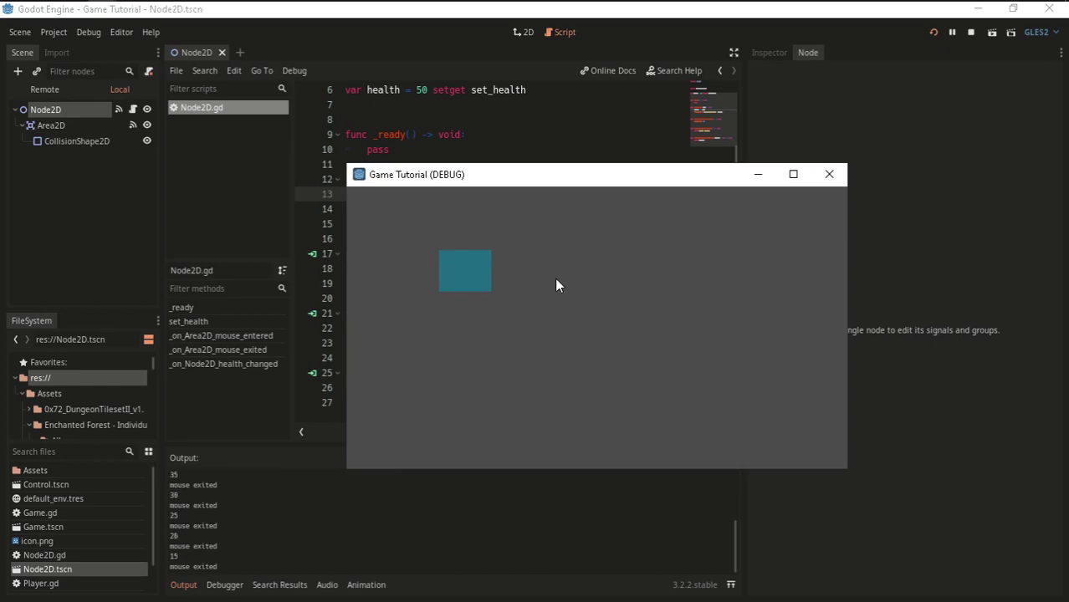
pyautogui.moveTo(528, 174); pyautogui.dragTo(812, 241)
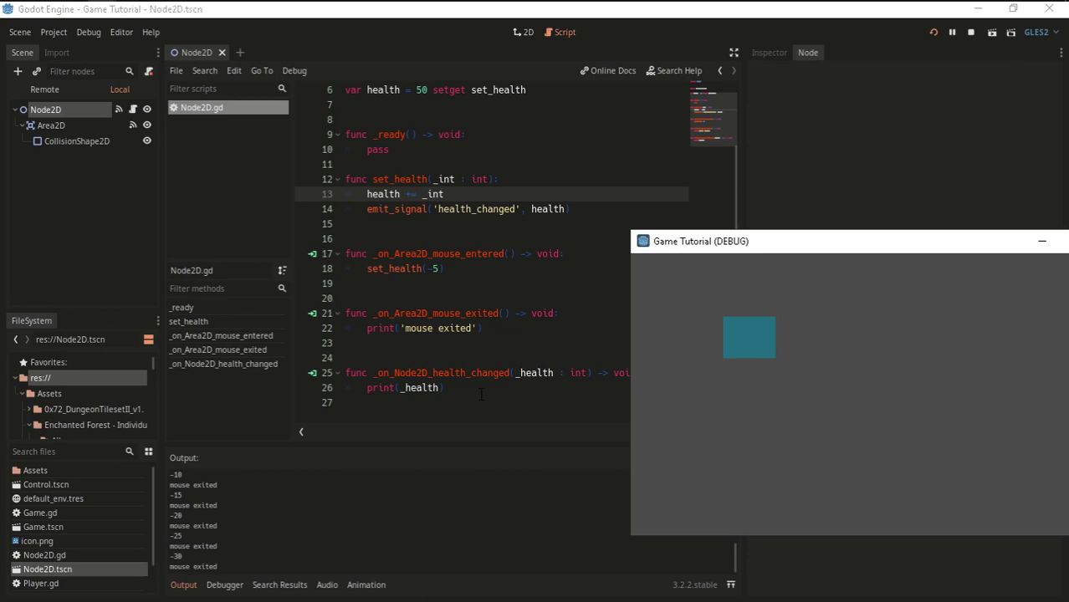
pyautogui.moveTo(937, 249); pyautogui.dragTo(687, 248)
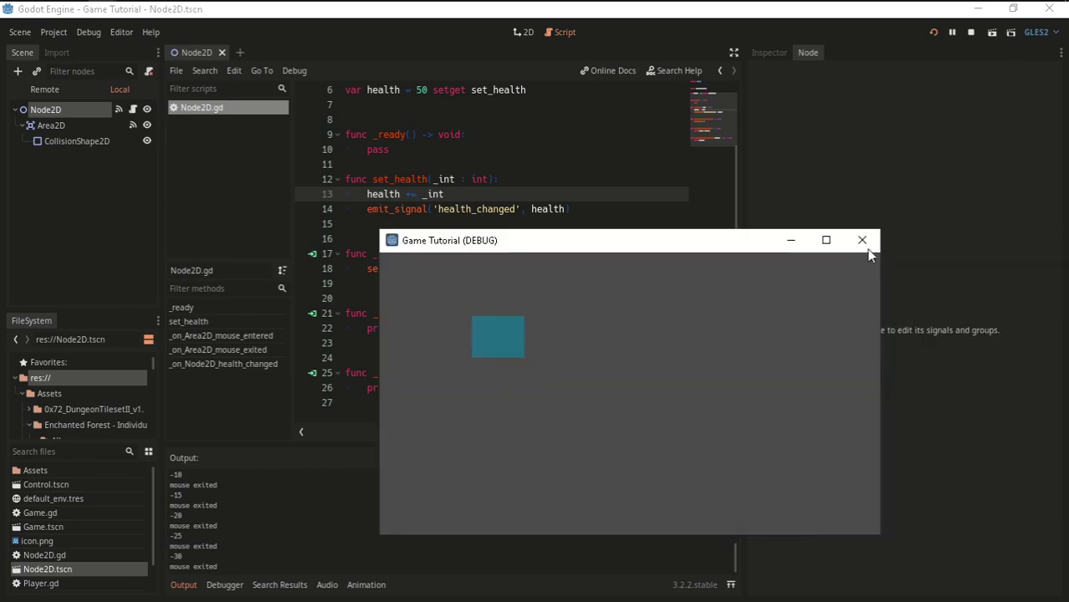
pyautogui.click(867, 243)
pyautogui.click(578, 209)
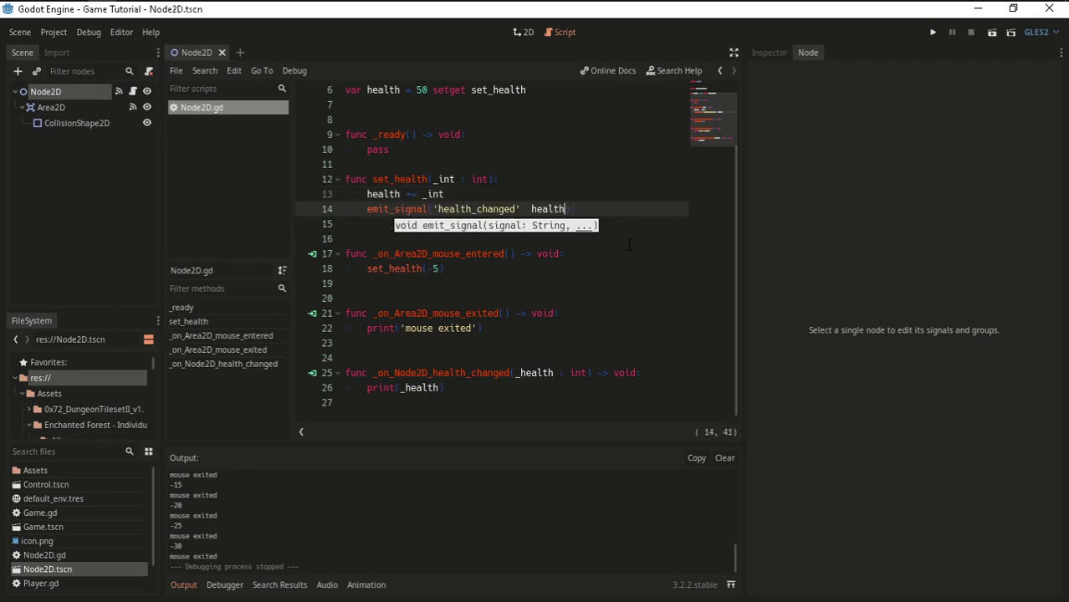
# Save the scene, select Node2D, and switch back to the 2D workspace.
pyautogui.click(587, 373)
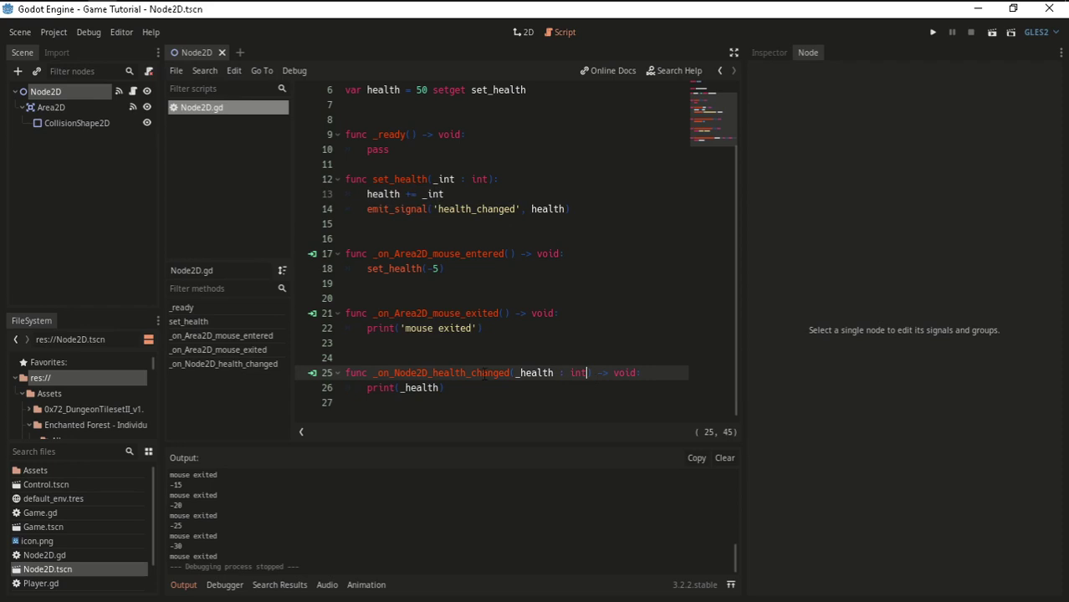
pyautogui.hotkey('ctrl', 's')
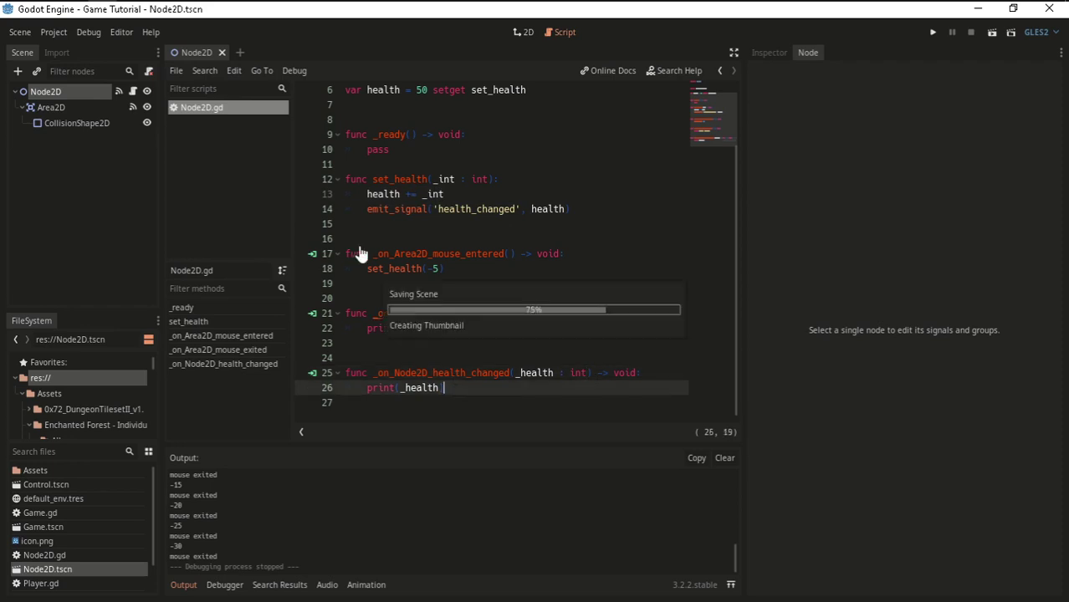
pyautogui.click(89, 92)
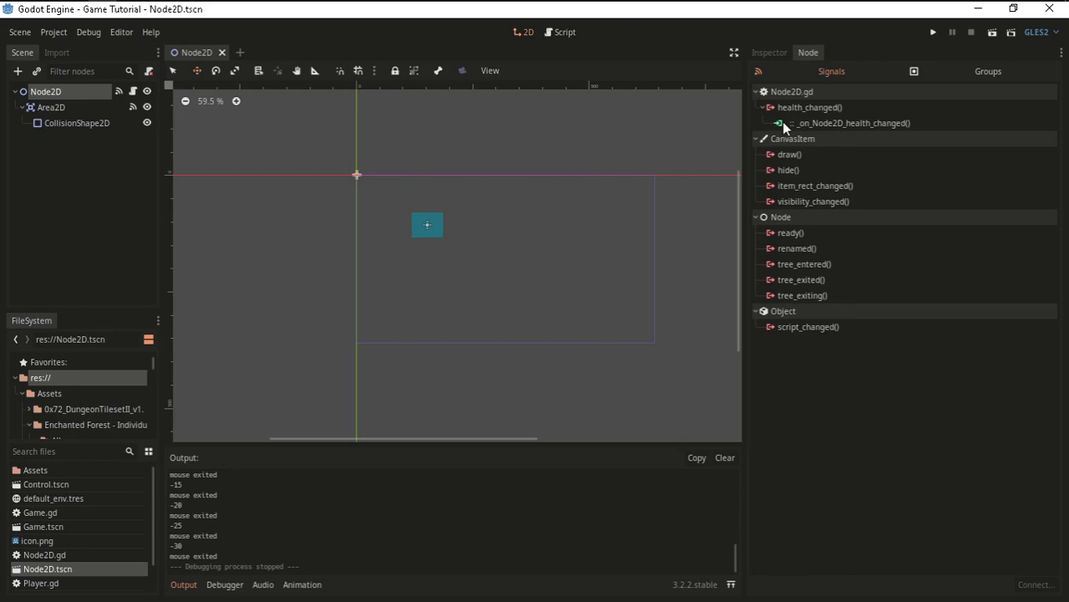
pyautogui.click(564, 32)
pyautogui.click(515, 35)
pyautogui.click(189, 13)
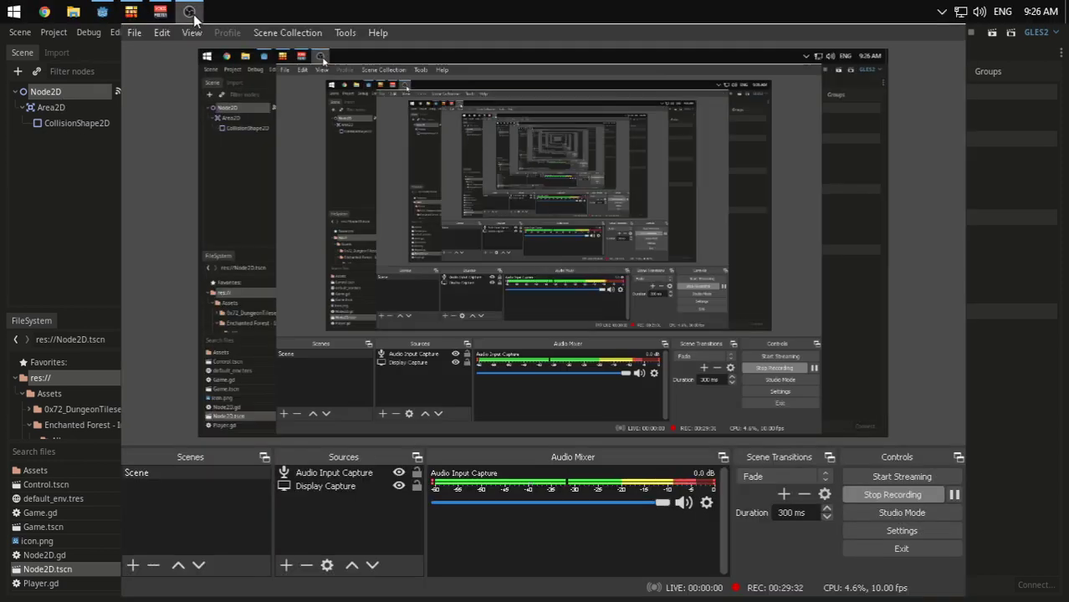
pyautogui.click(190, 13)
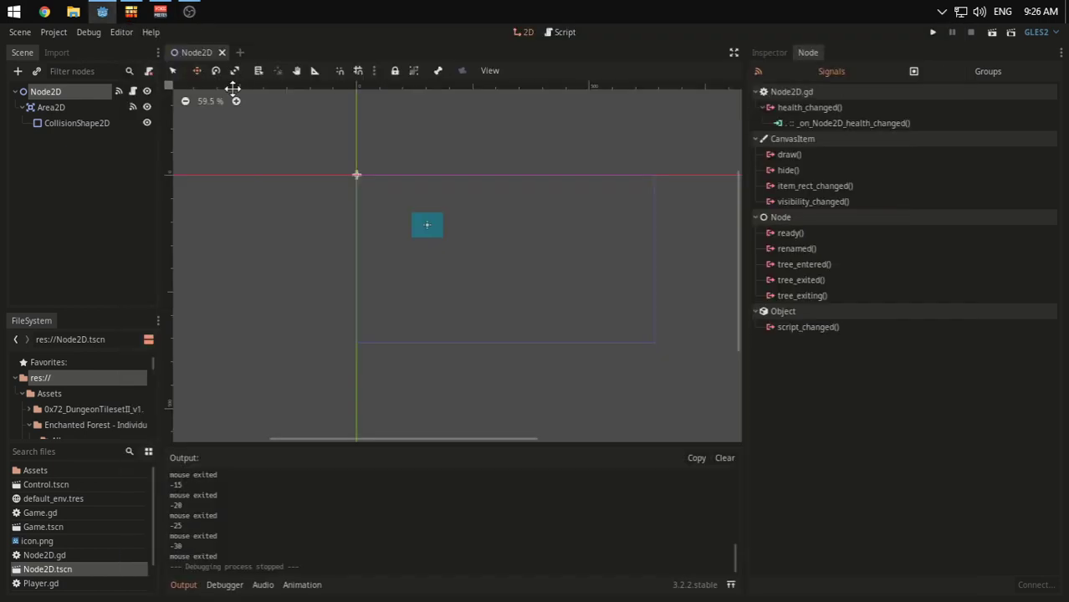
# Delete the Area2D node from the scene tree.
pyautogui.rightClick(91, 100)
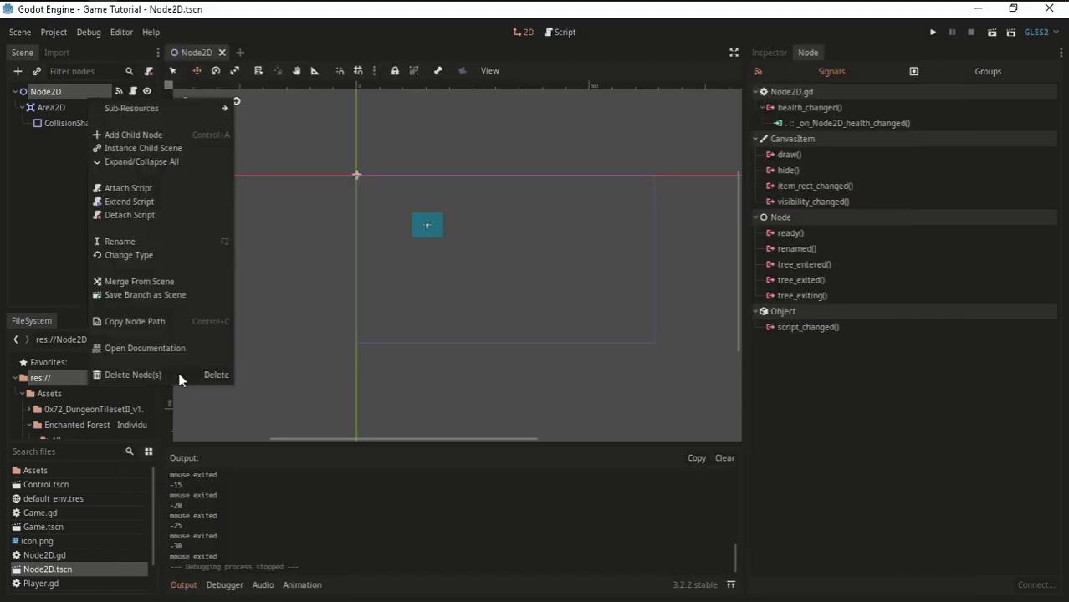
pyautogui.rightClick(58, 111)
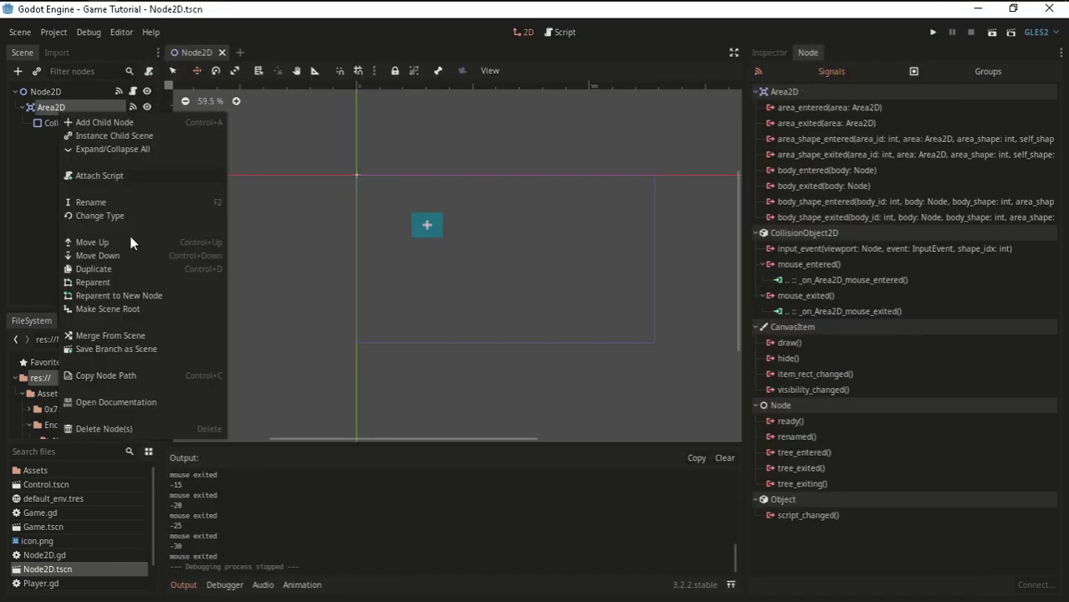
pyautogui.click(114, 426)
pyautogui.click(502, 322)
# Add a Timer child under Node2D and connect its timeout() to _on_Timer_timeout.
pyautogui.rightClick(62, 75)
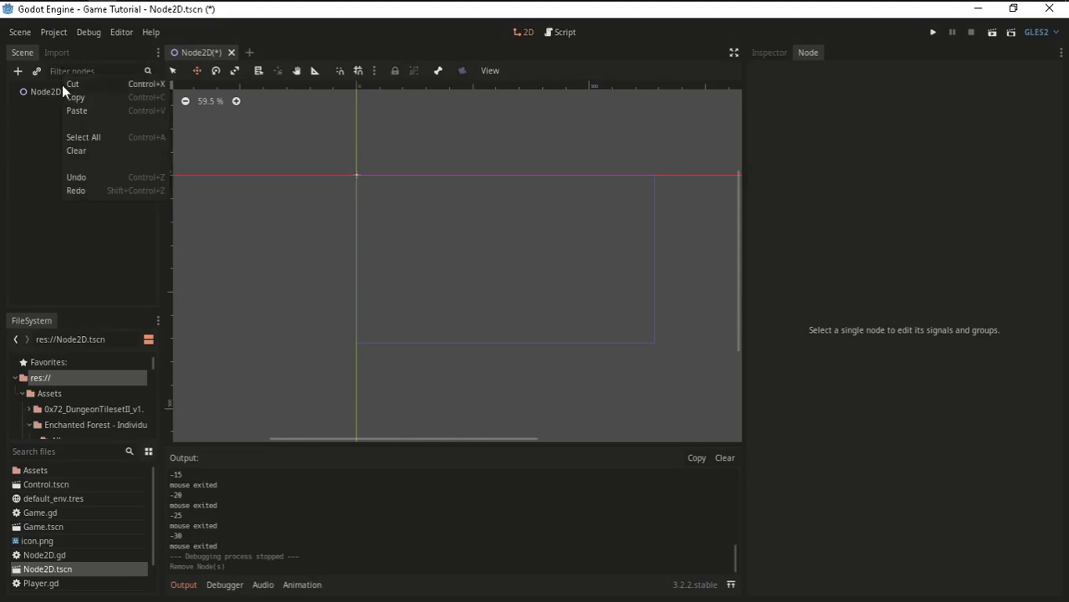
pyautogui.rightClick(56, 93)
pyautogui.click(98, 126)
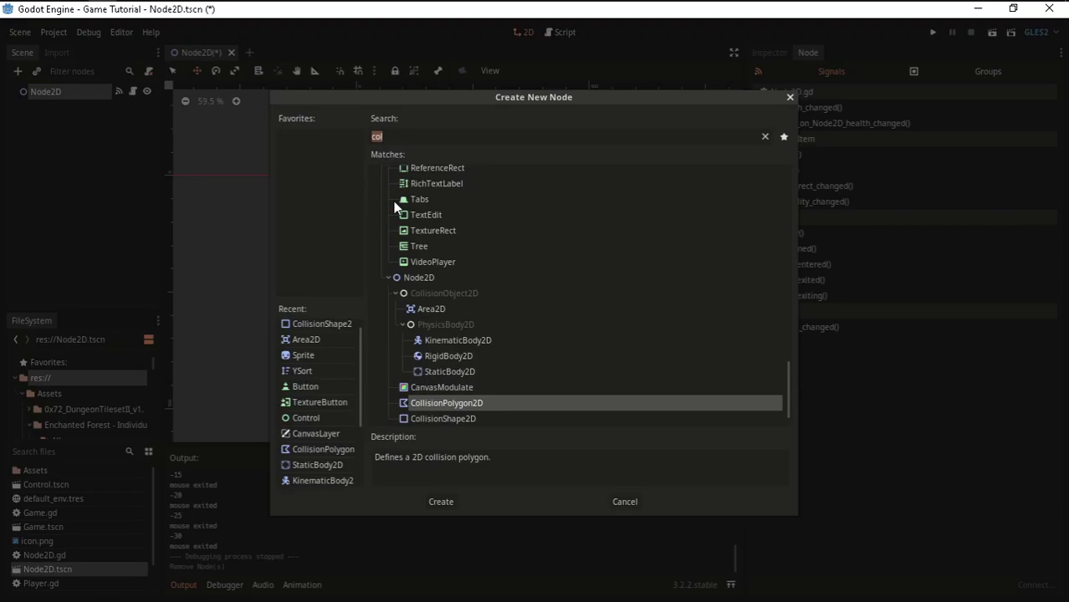
pyautogui.write('time')
pyautogui.doubleClick(418, 237)
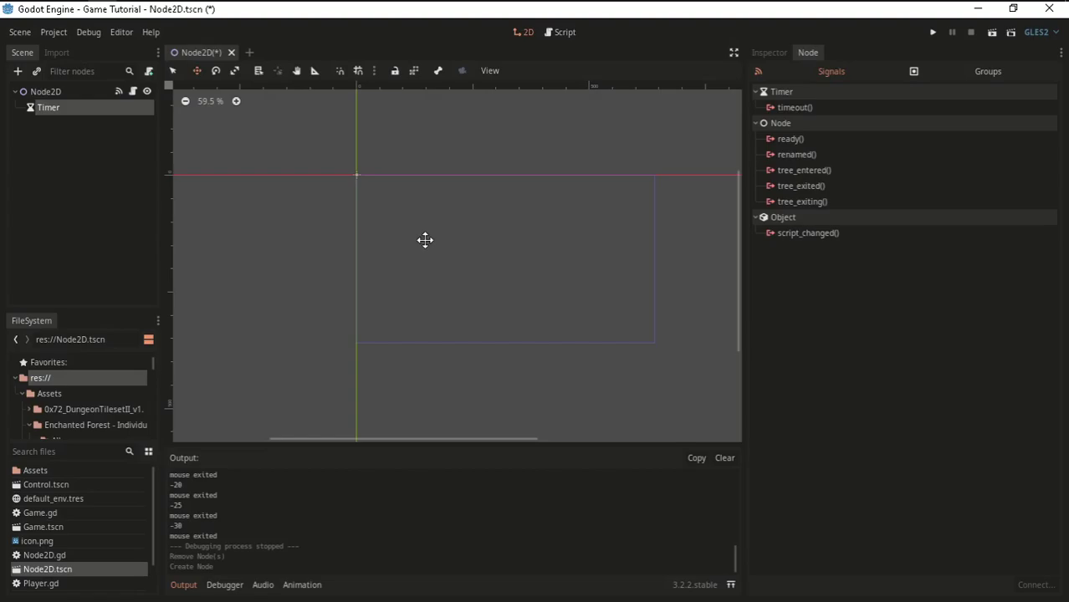
pyautogui.doubleClick(788, 109)
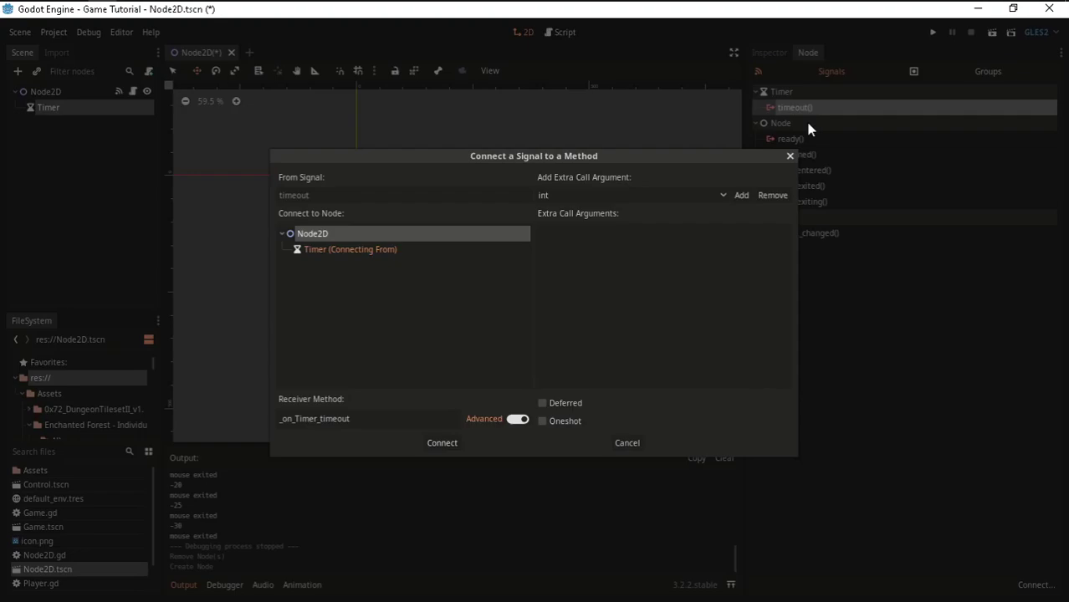
pyautogui.click(442, 440)
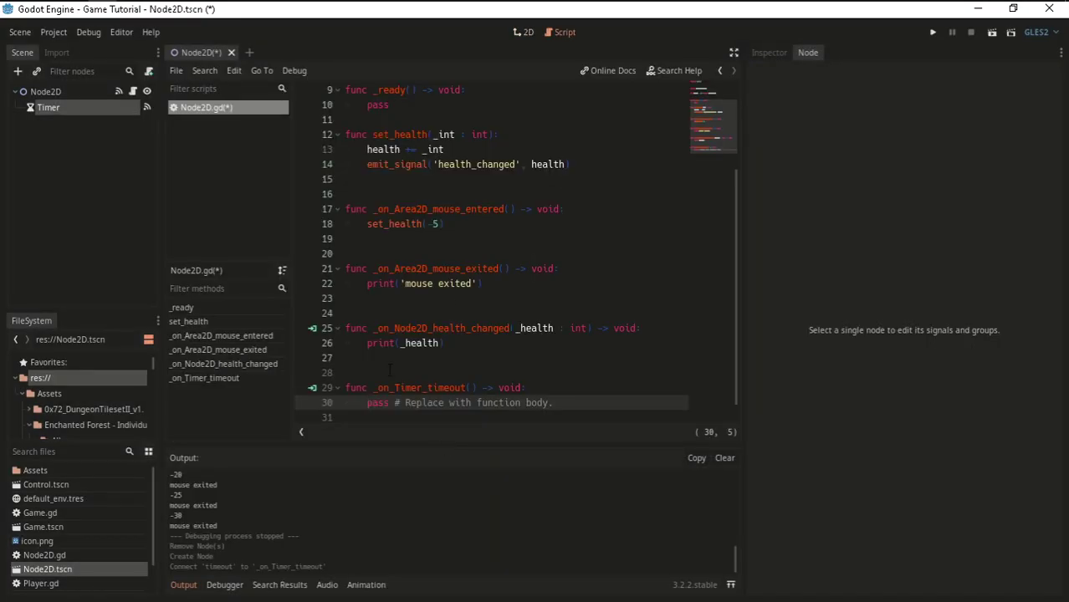
# Delete the leftover Area2D and health-changed handler functions and save the script.
pyautogui.moveTo(347, 374)
pyautogui.mouseDown()
pyautogui.moveTo(291, 282)
pyautogui.moveTo(239, 271)
pyautogui.moveTo(230, 310)
pyautogui.mouseUp()
pyautogui.press('Delete')
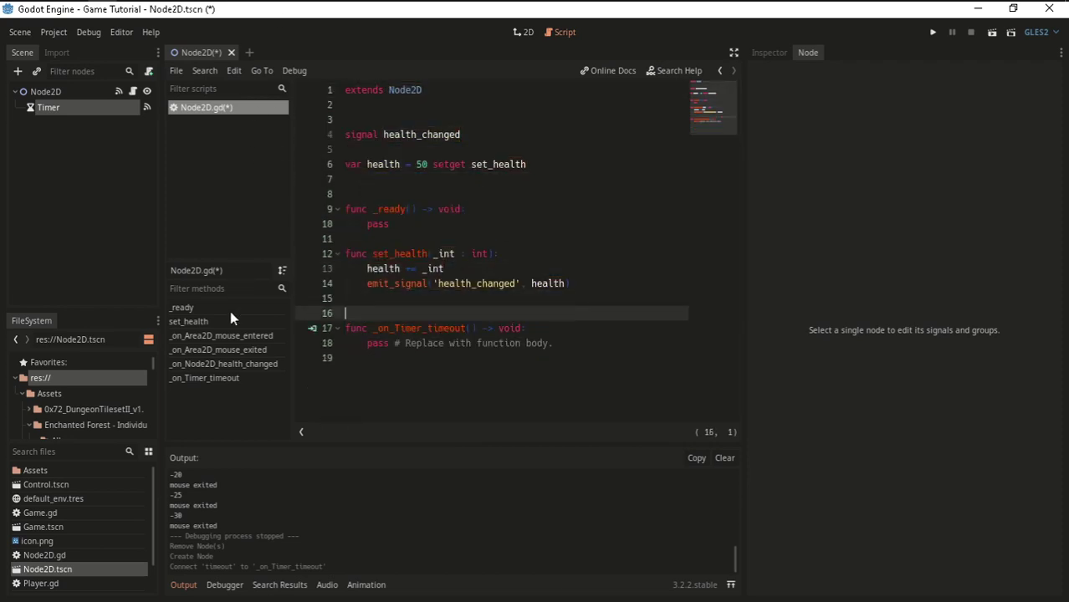
pyautogui.moveTo(601, 283); pyautogui.dragTo(303, 292)
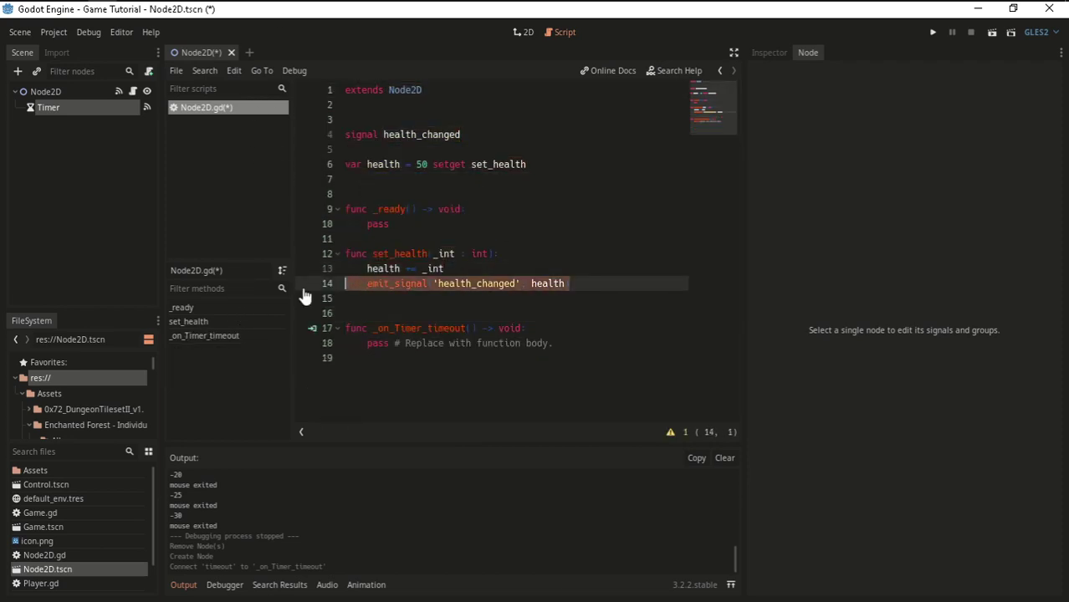
pyautogui.moveTo(553, 343); pyautogui.dragTo(367, 343)
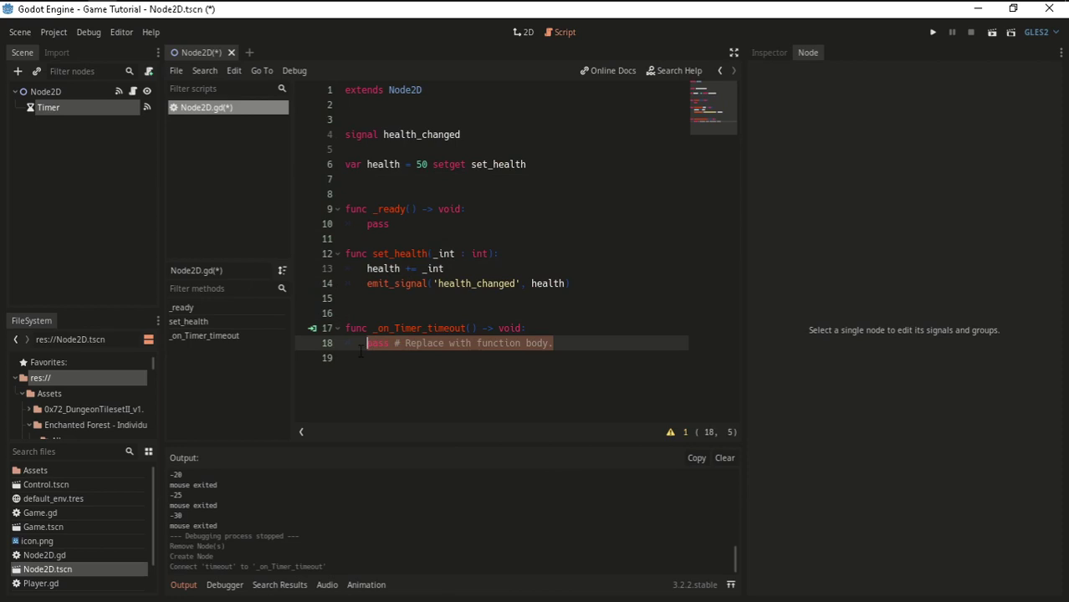
pyautogui.hotkey('ctrl', 's')
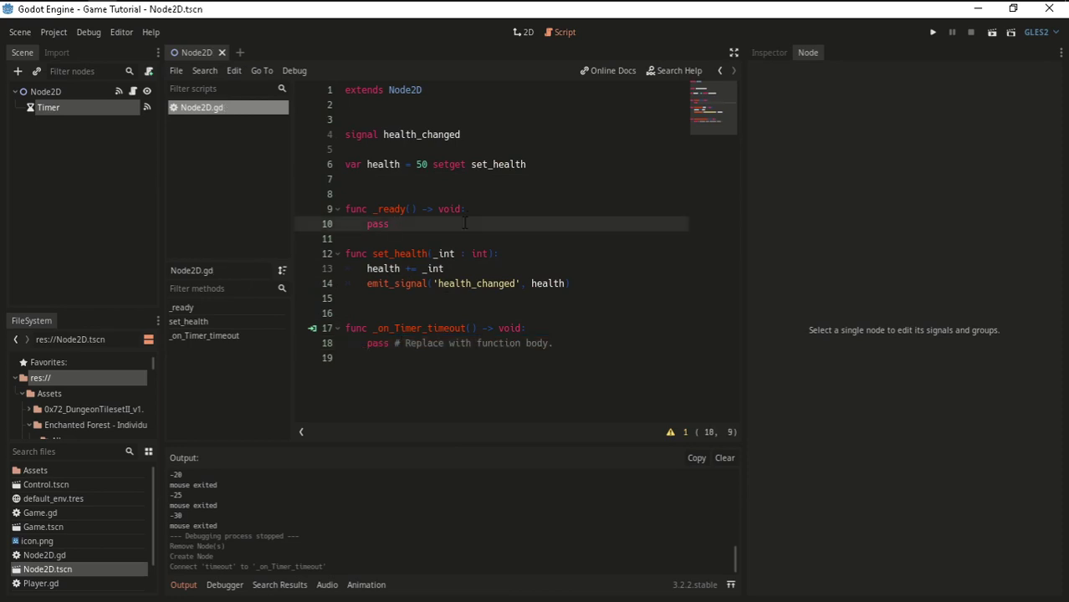
# Replace pass in _ready with $Timer.start(5) using autocomplete.
pyautogui.press('BackSpace')
pyautogui.press('BackSpace')
pyautogui.press('BackSpace')
pyautogui.press('BackSpace')
pyautogui.write('$Timer')
pyautogui.press('BackSpace')
pyautogui.write('.sta')
pyautogui.press('Return')
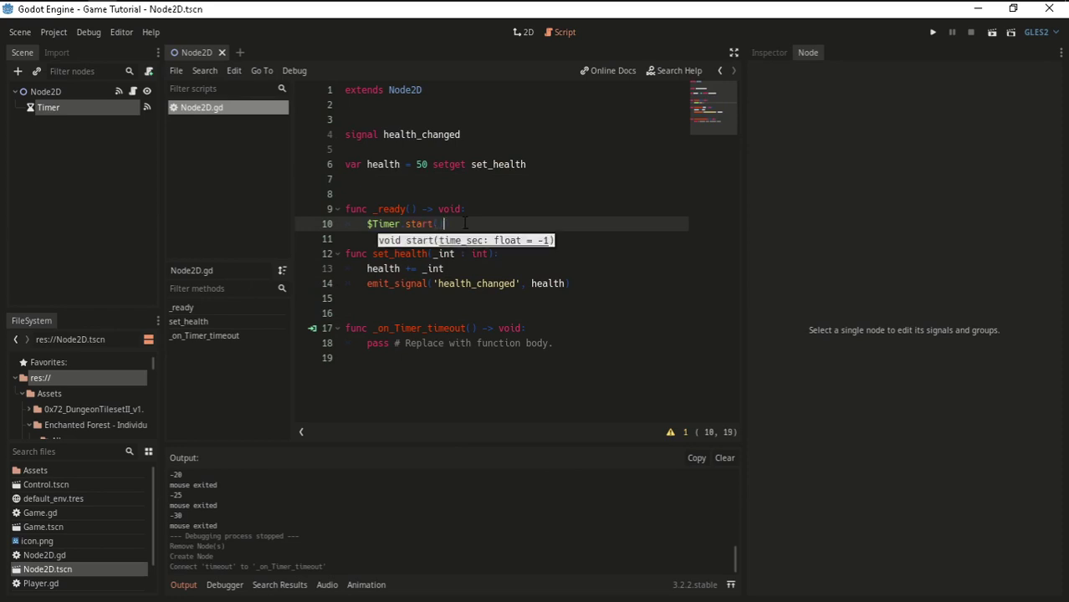
pyautogui.write('5')
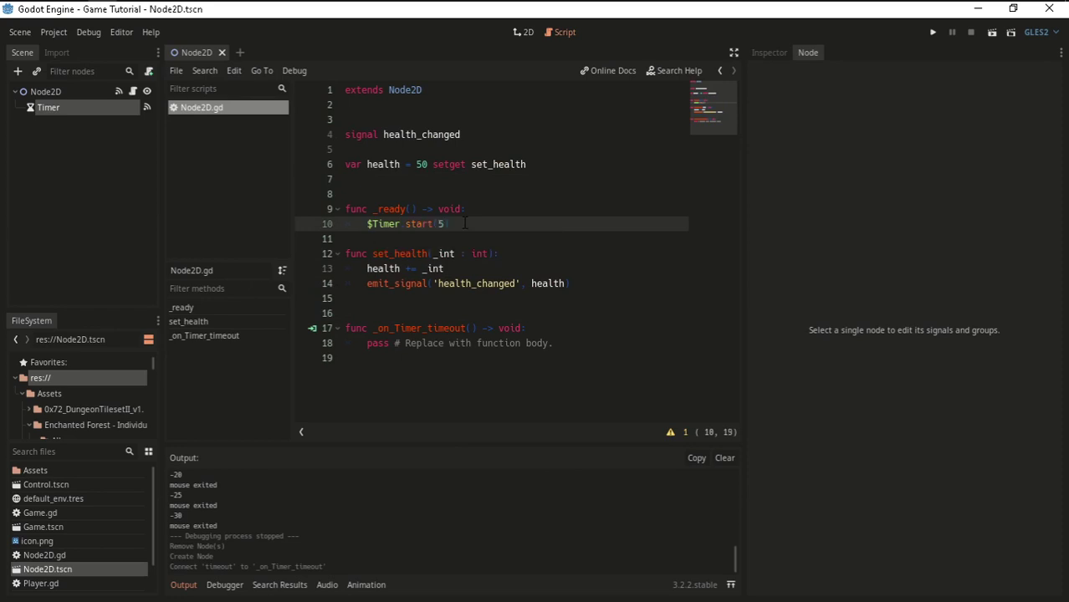
pyautogui.write(')')
# In the Timer's Inspector, choose Physics process mode and tick One Shot.
pyautogui.click(84, 115)
pyautogui.click(787, 57)
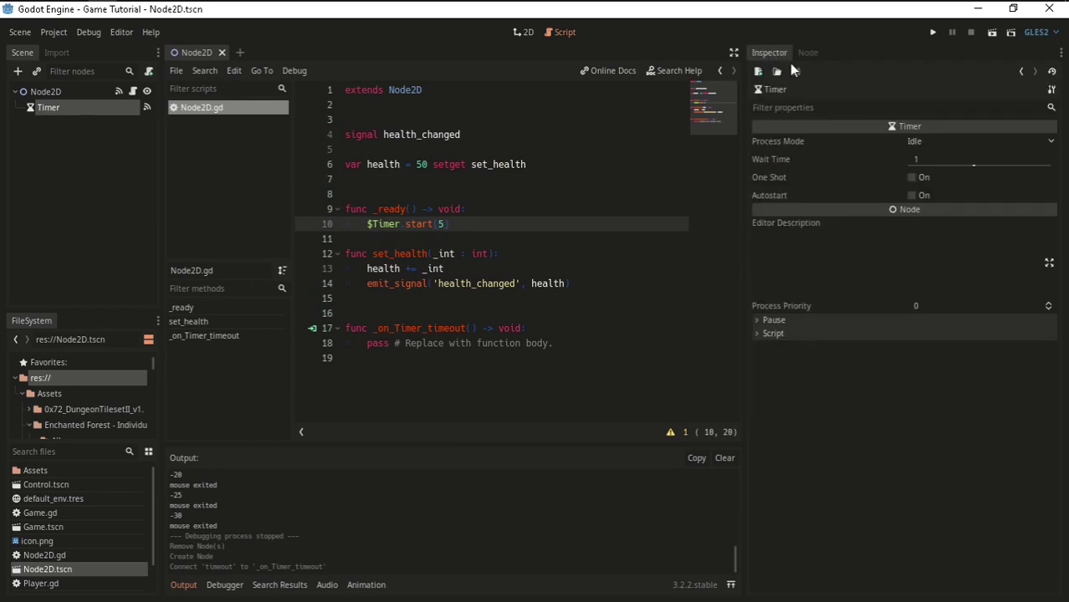
pyautogui.click(926, 140)
pyautogui.click(936, 159)
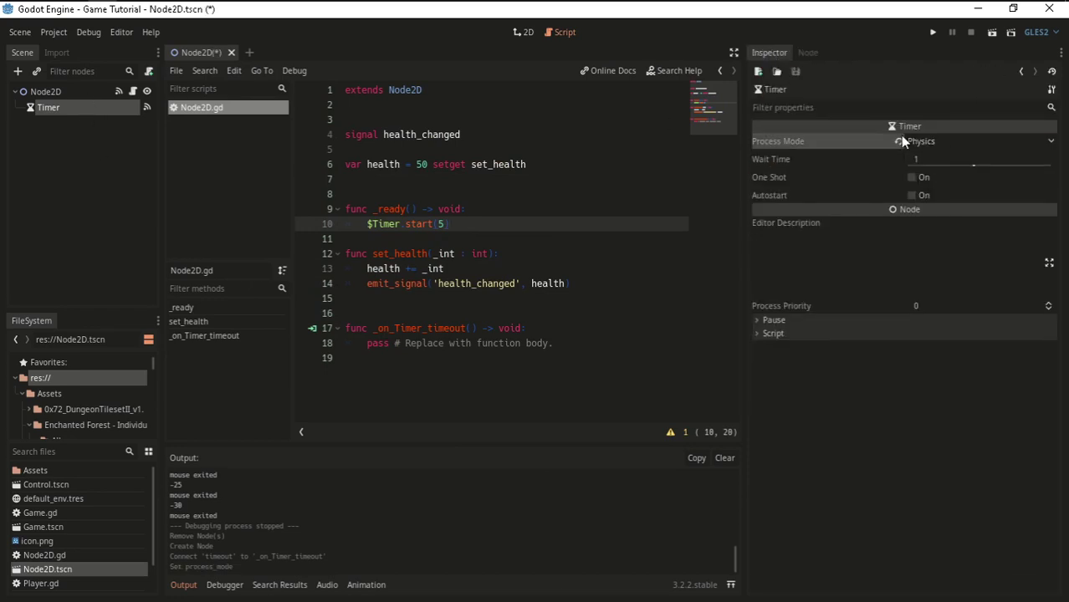
pyautogui.click(912, 178)
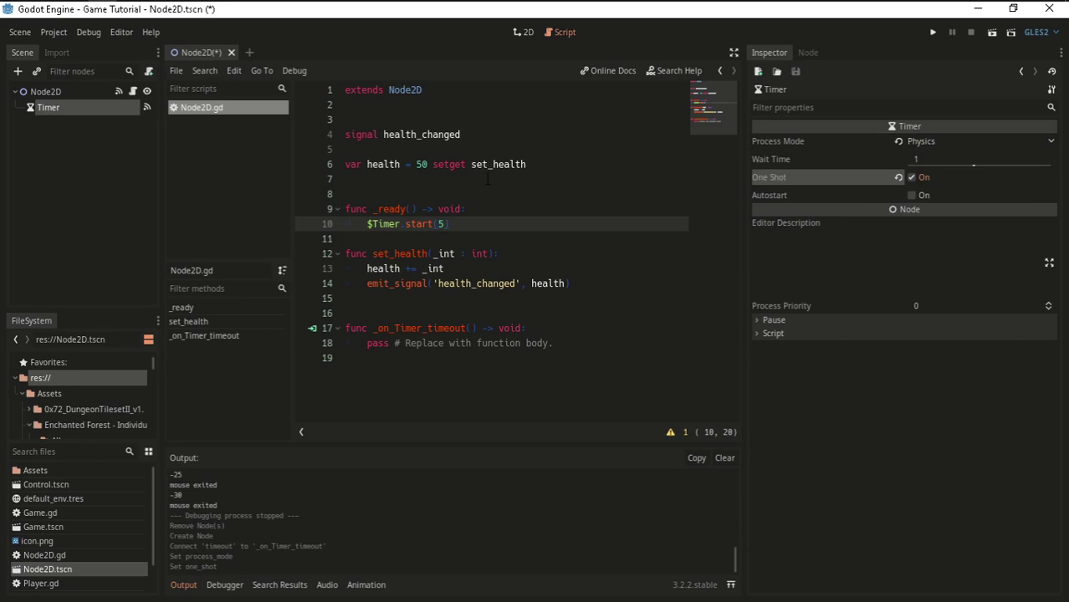
pyautogui.click(526, 32)
pyautogui.click(569, 31)
pyautogui.rightClick(47, 92)
pyautogui.click(84, 137)
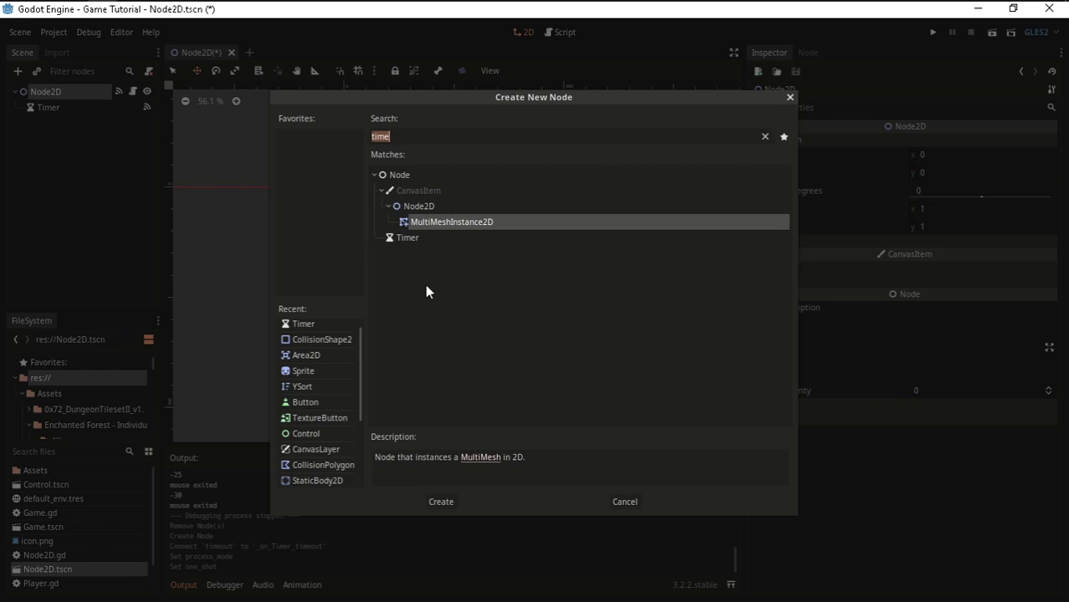
pyautogui.click(616, 503)
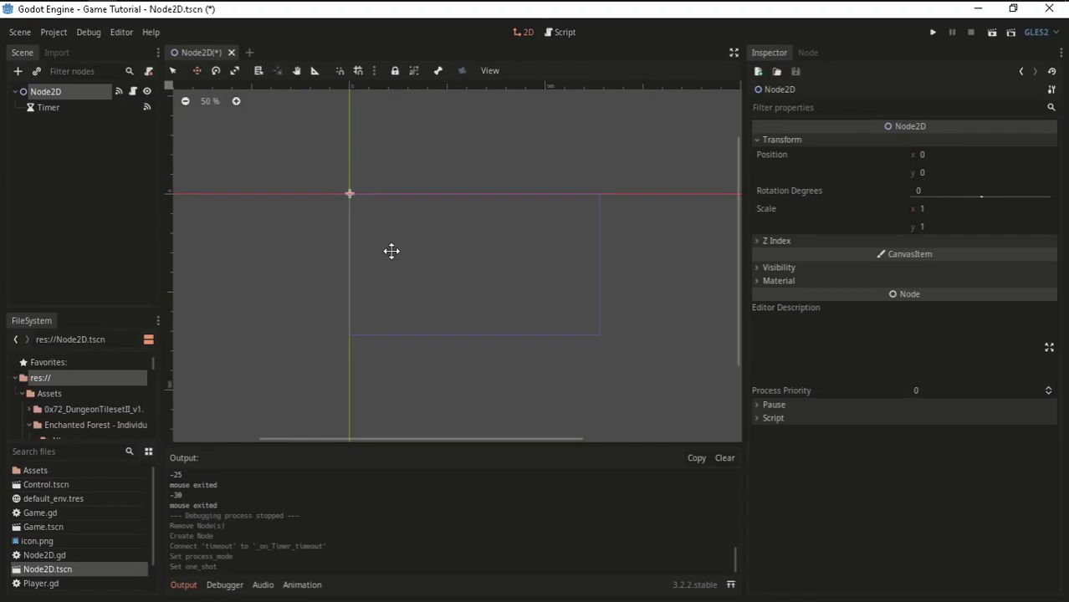
pyautogui.click(566, 34)
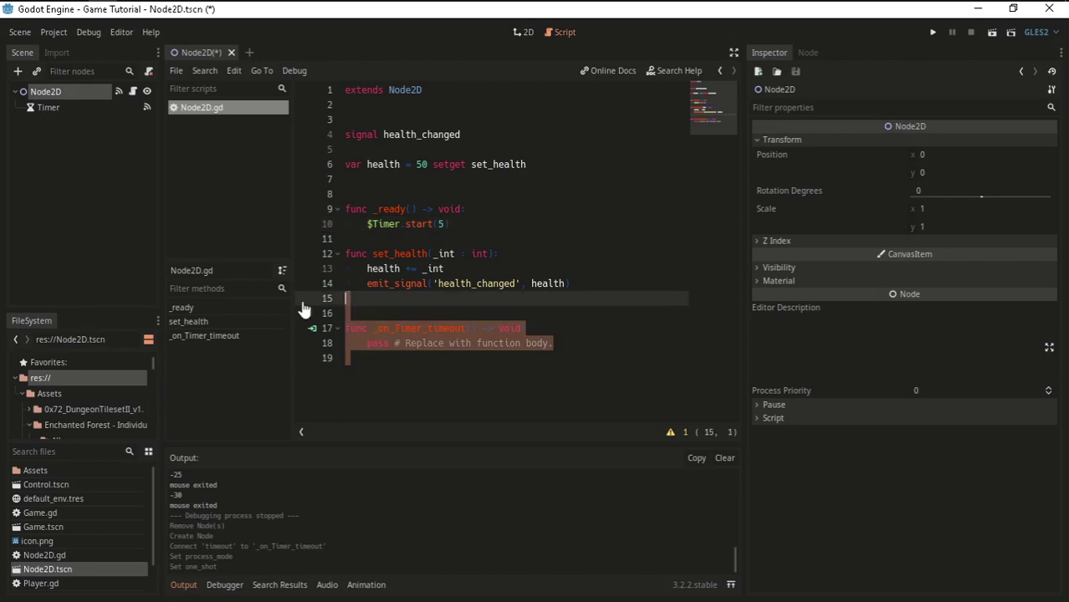
pyautogui.moveTo(597, 360); pyautogui.dragTo(311, 312)
pyautogui.scroll(-1, 49, 494)
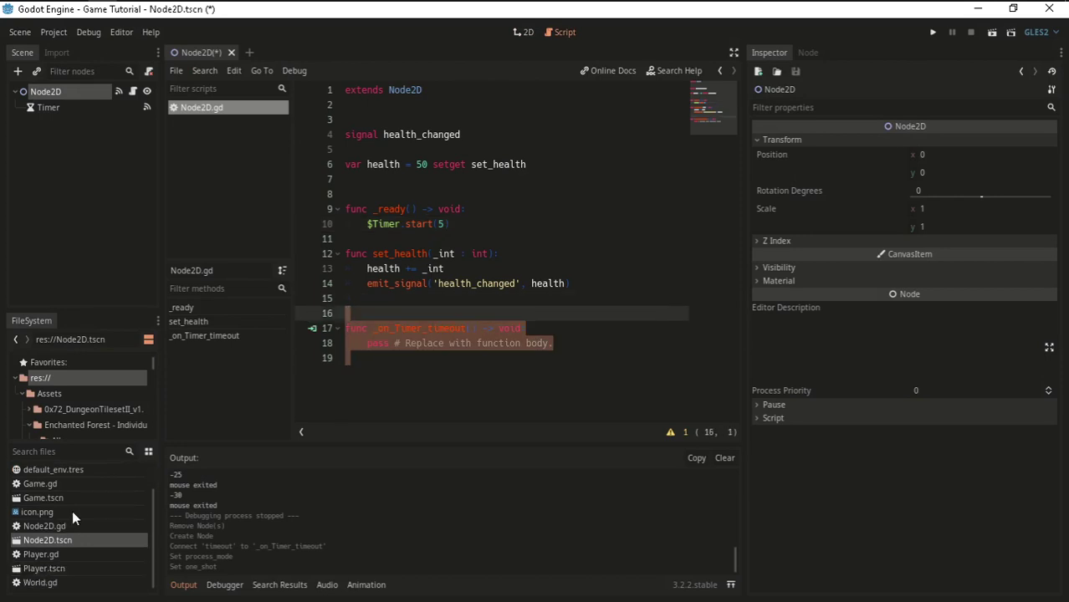
pyautogui.click(191, 12)
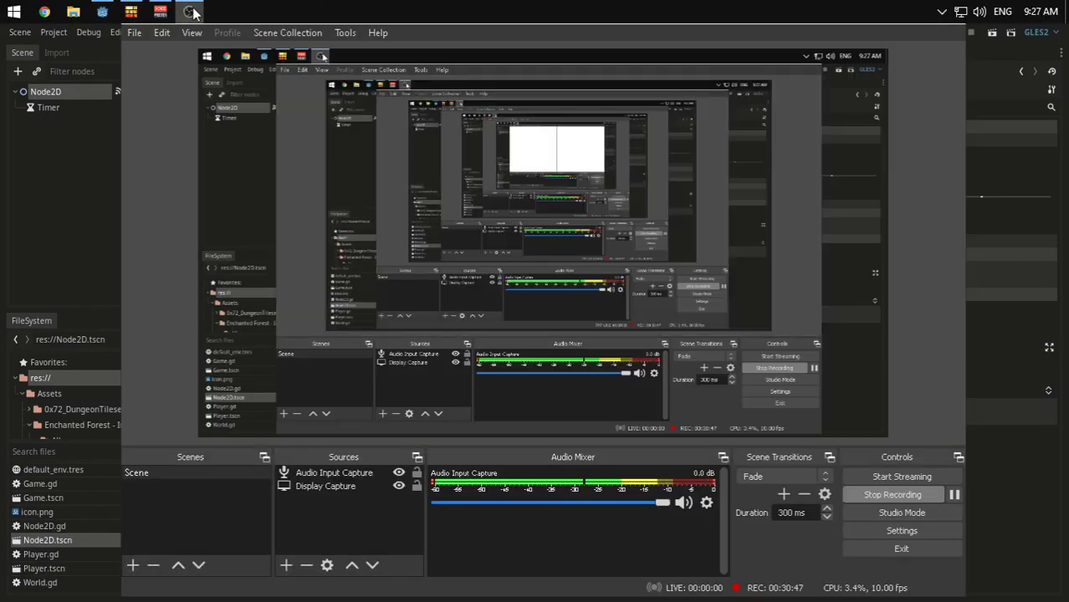